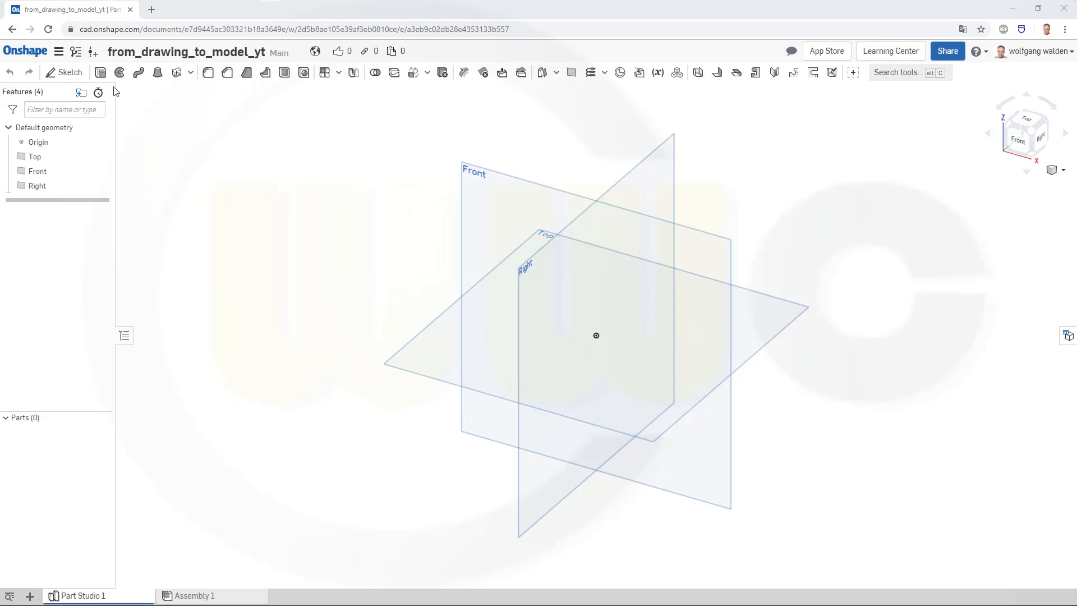
Start a new sketch on the Top plane
click(62, 72)
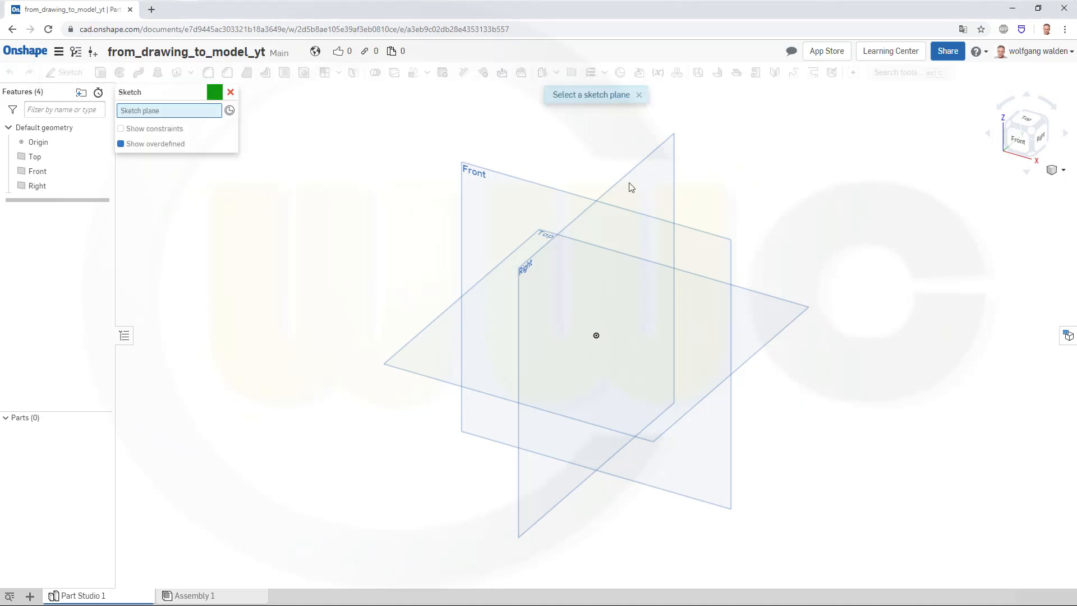
click(772, 289)
click(1016, 134)
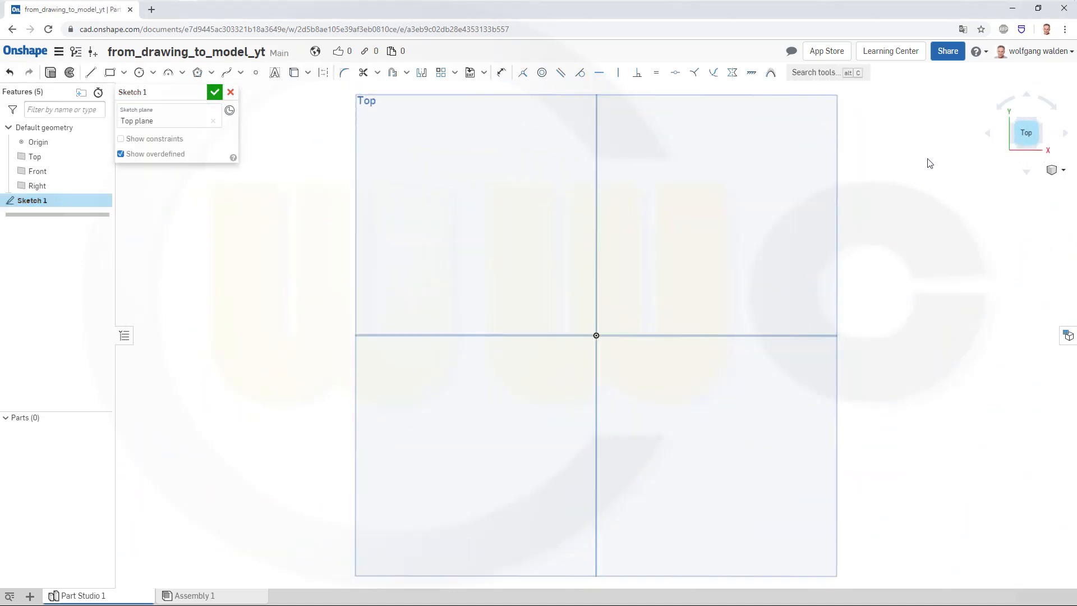
Draw a circle centred on the origin and set its diameter to 50
click(139, 72)
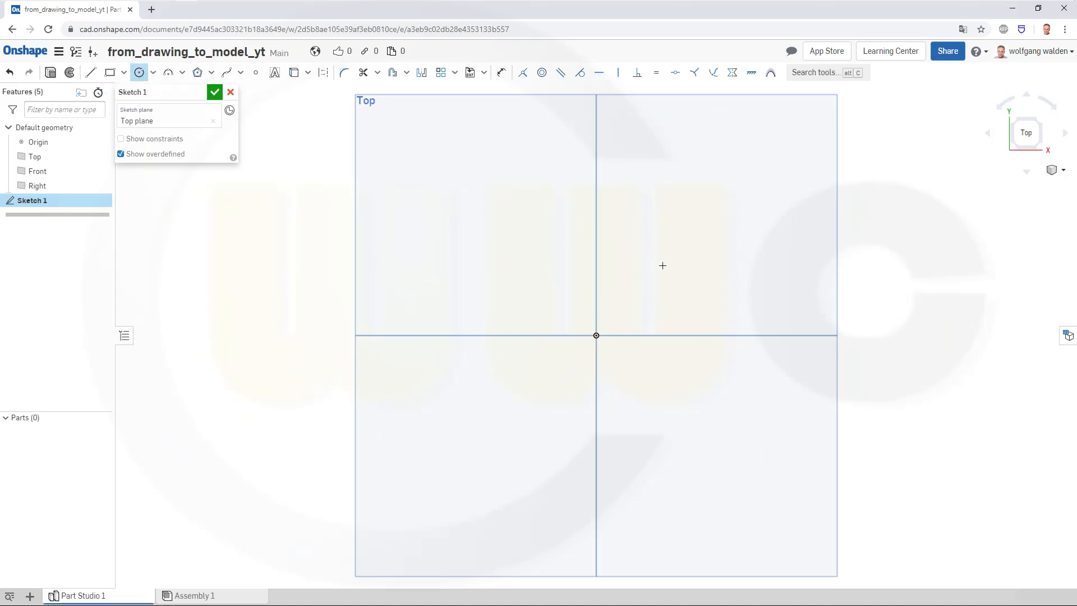
click(597, 335)
click(675, 337)
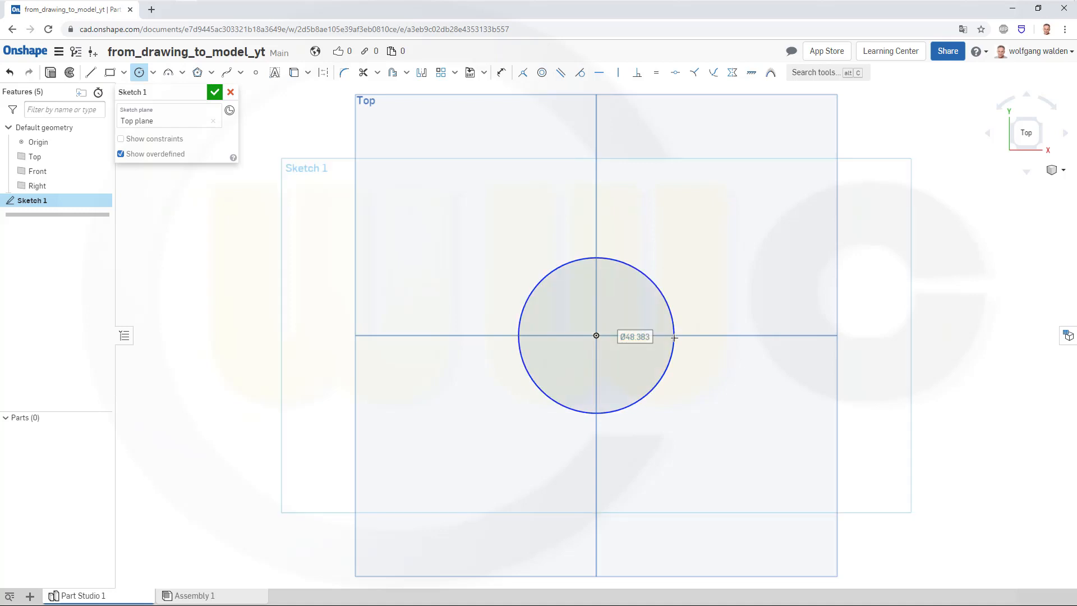
key(d)
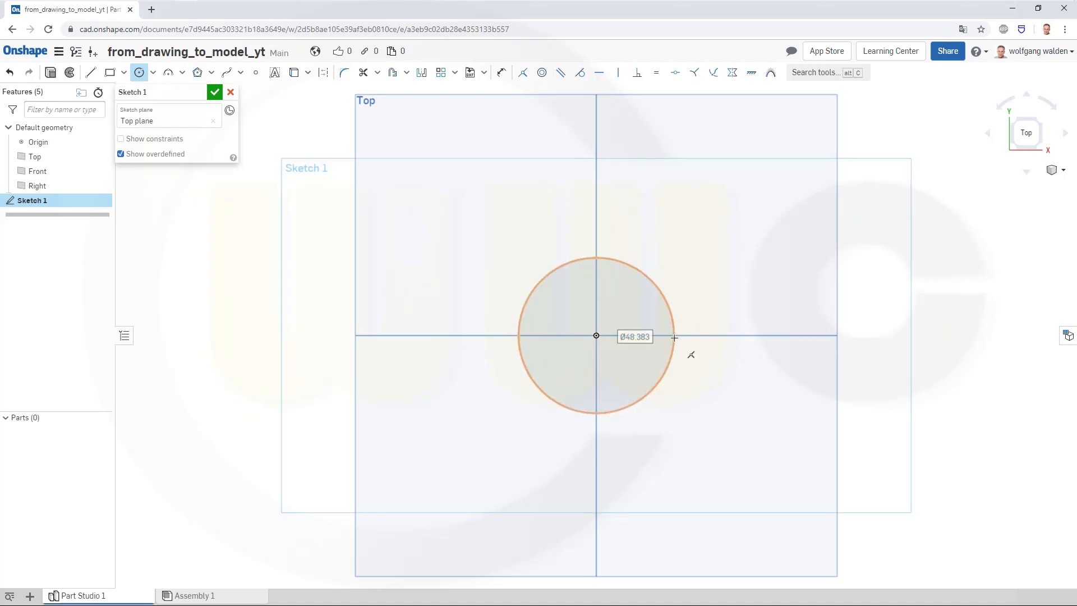
text(50)
key(Return)
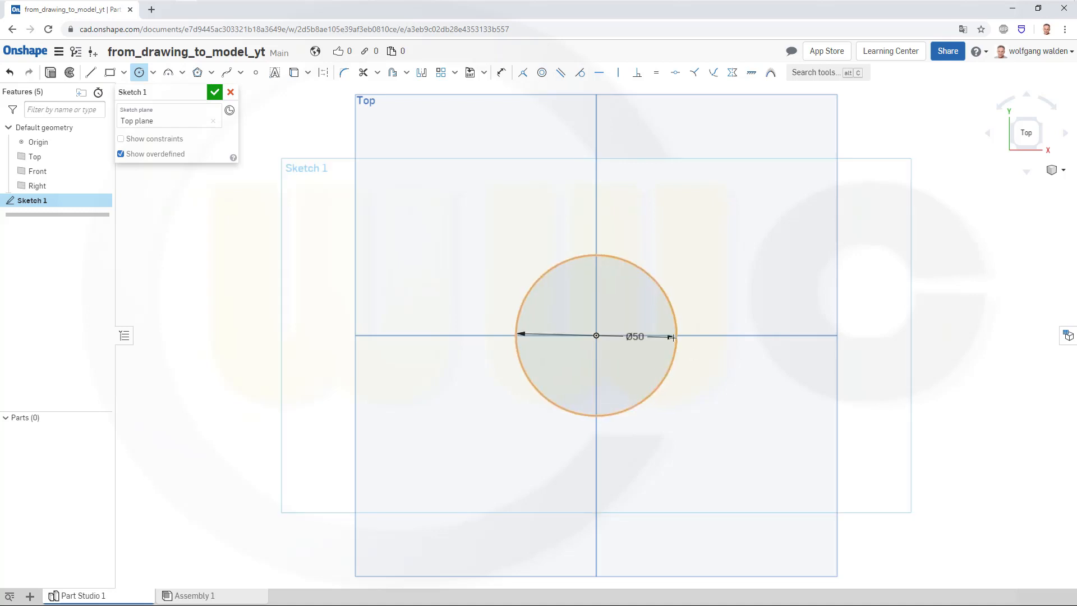
Add two circles around the first one, centred on the origin, with diameters of 102 and 108
click(596, 335)
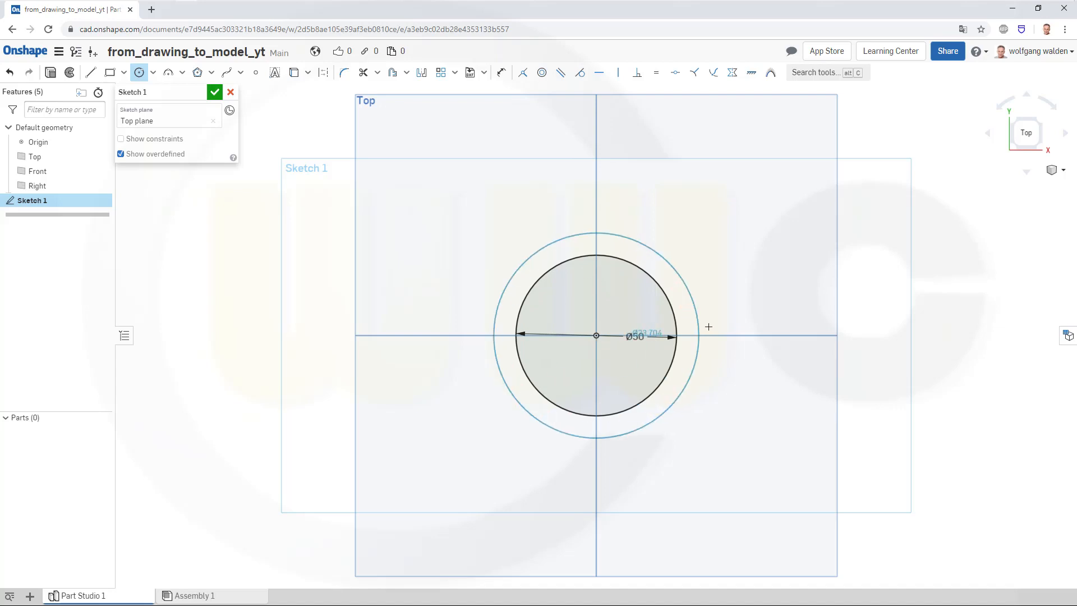
click(715, 324)
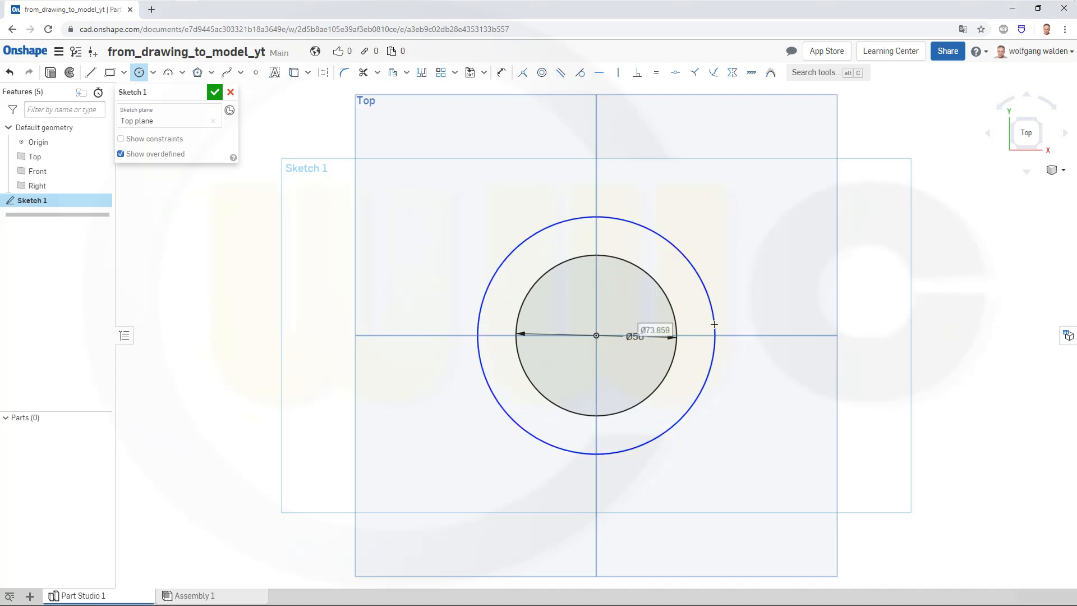
text(102)
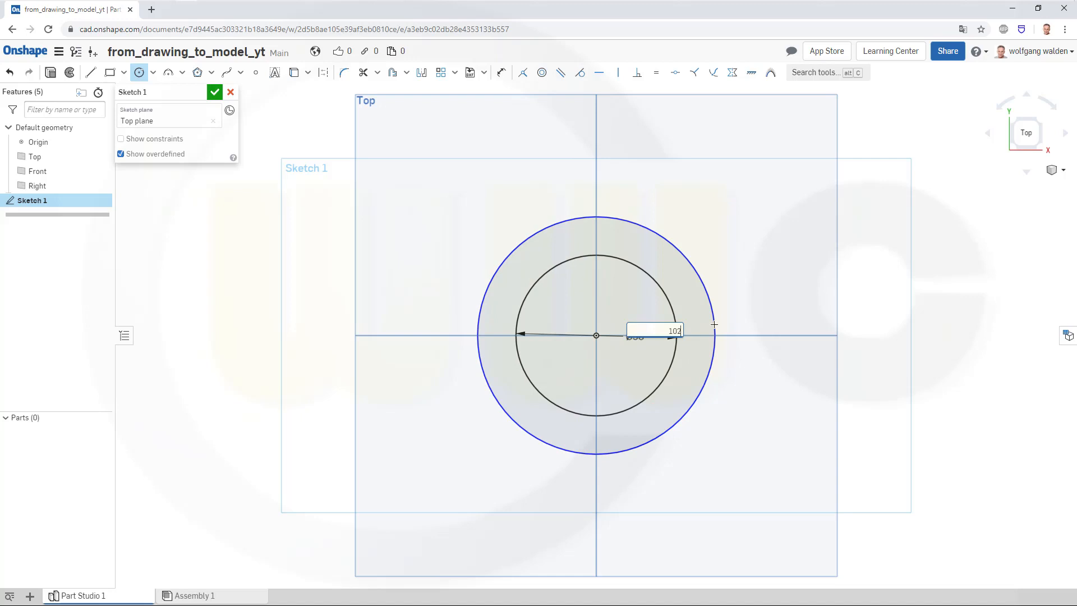
key(Return)
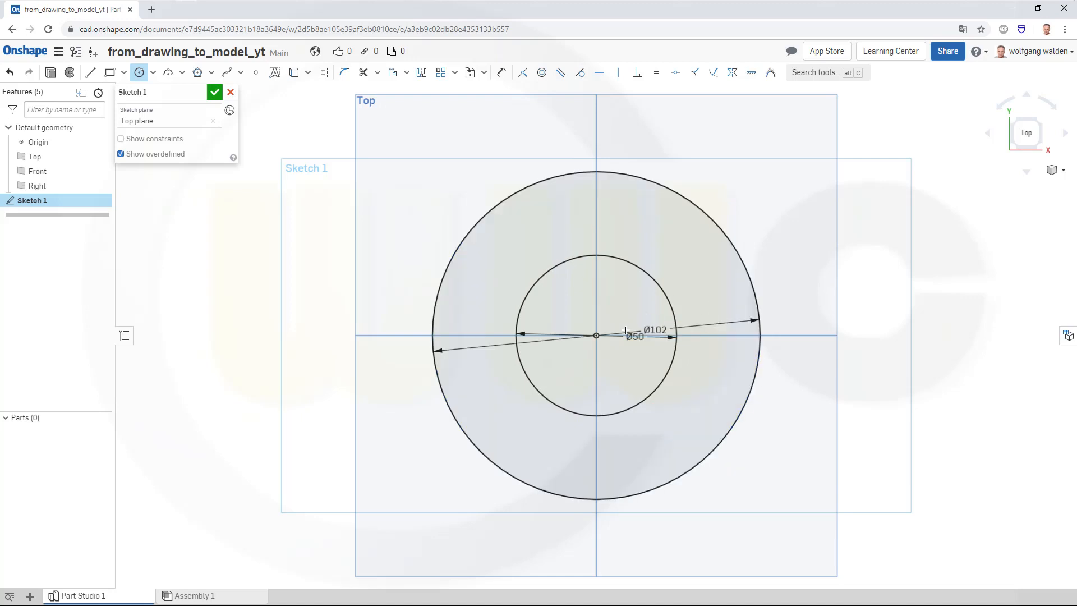
click(602, 337)
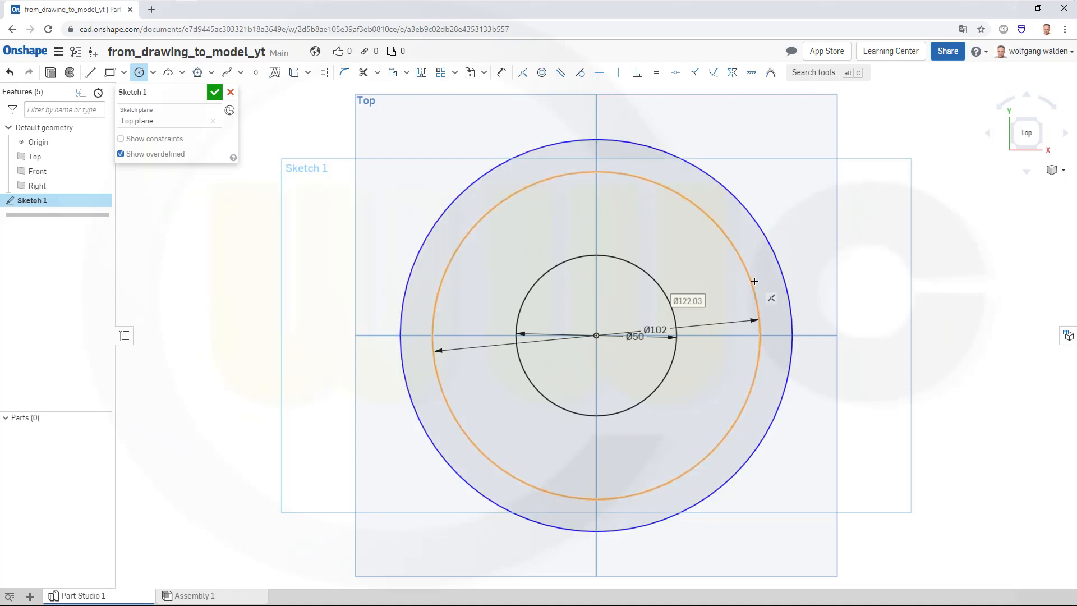
text(10)
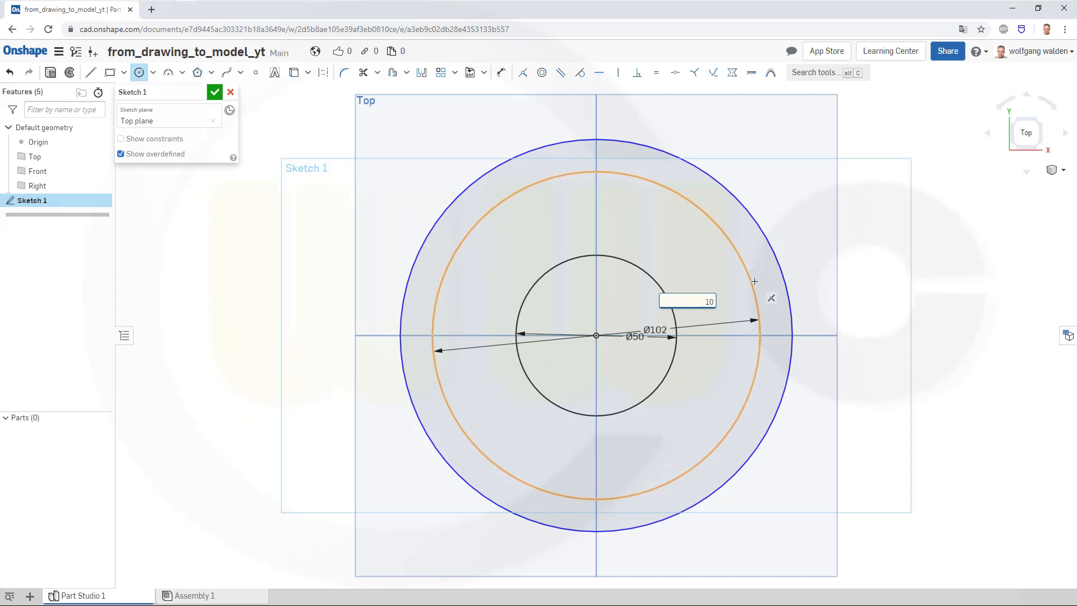
text(8)
key(Return)
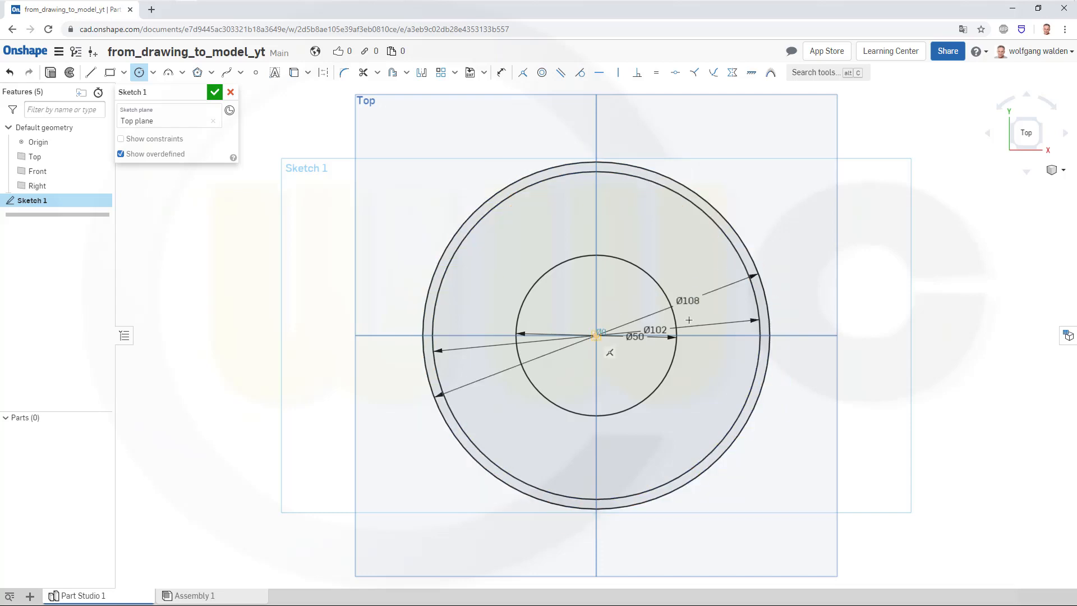
Add two more origin-centred circles outside the existing ones, with diameters of 112 and 120
click(597, 335)
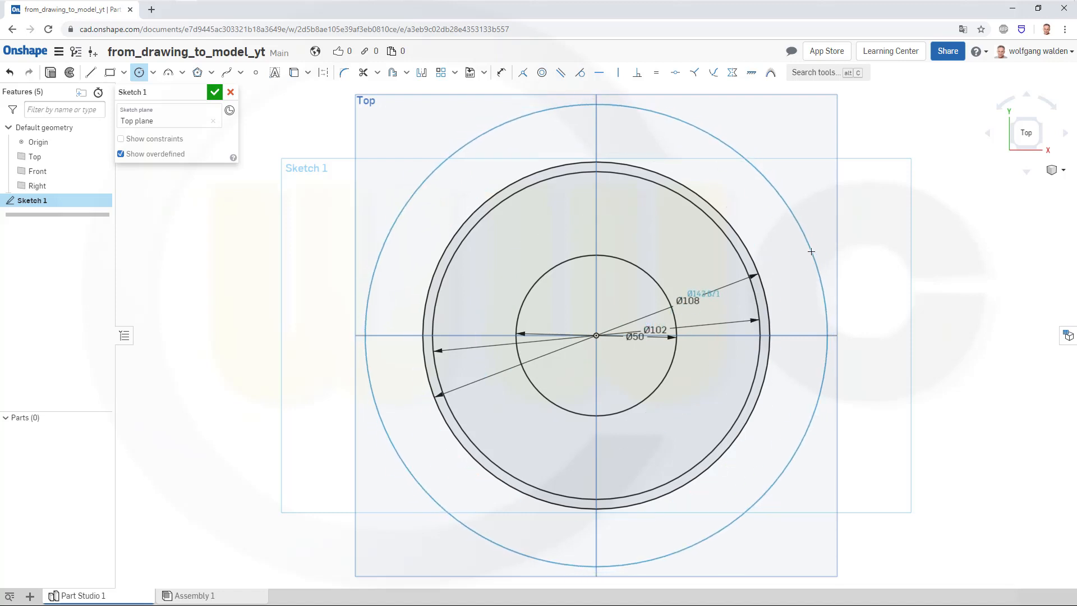
click(811, 252)
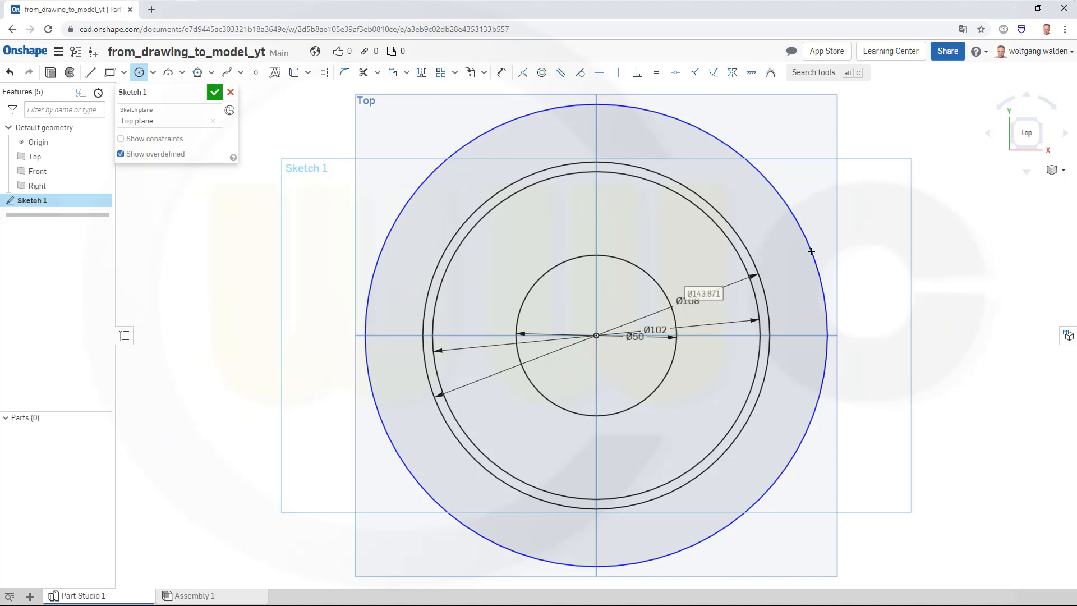
text(112)
key(Return)
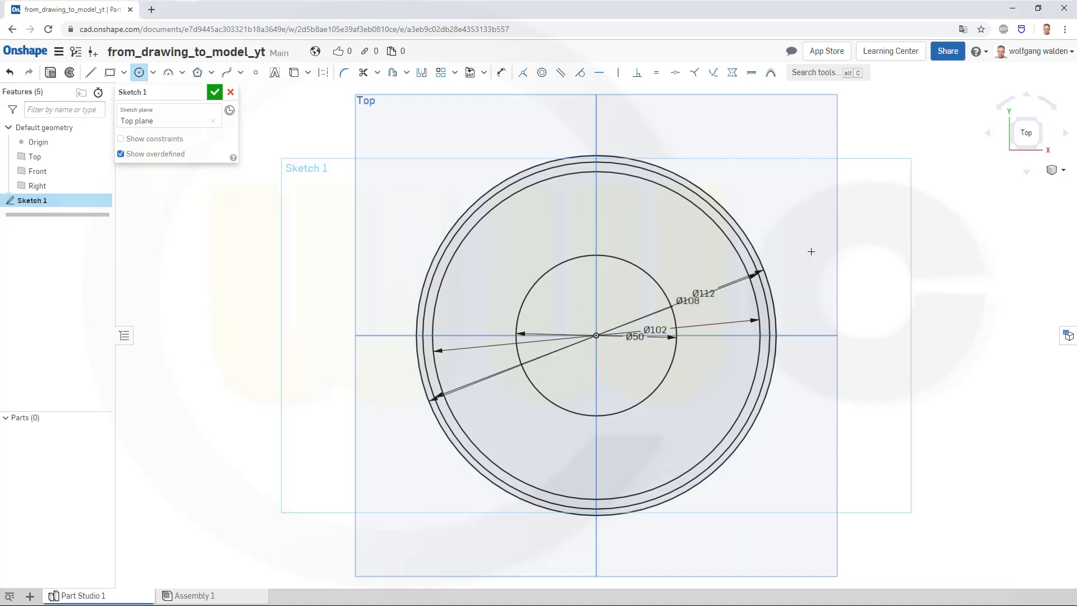
click(597, 336)
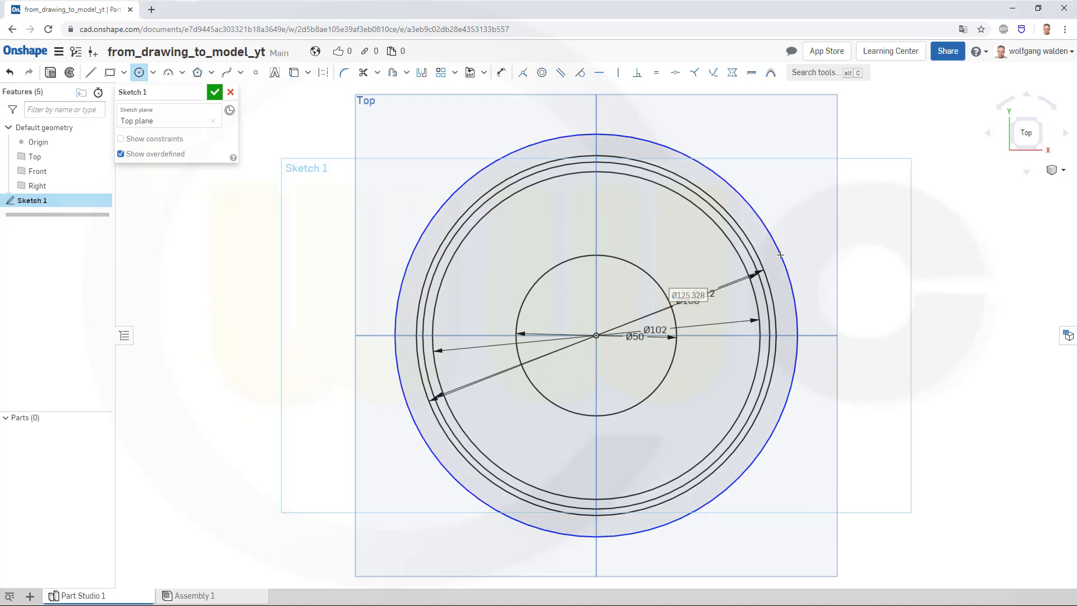
text(120)
key(Return)
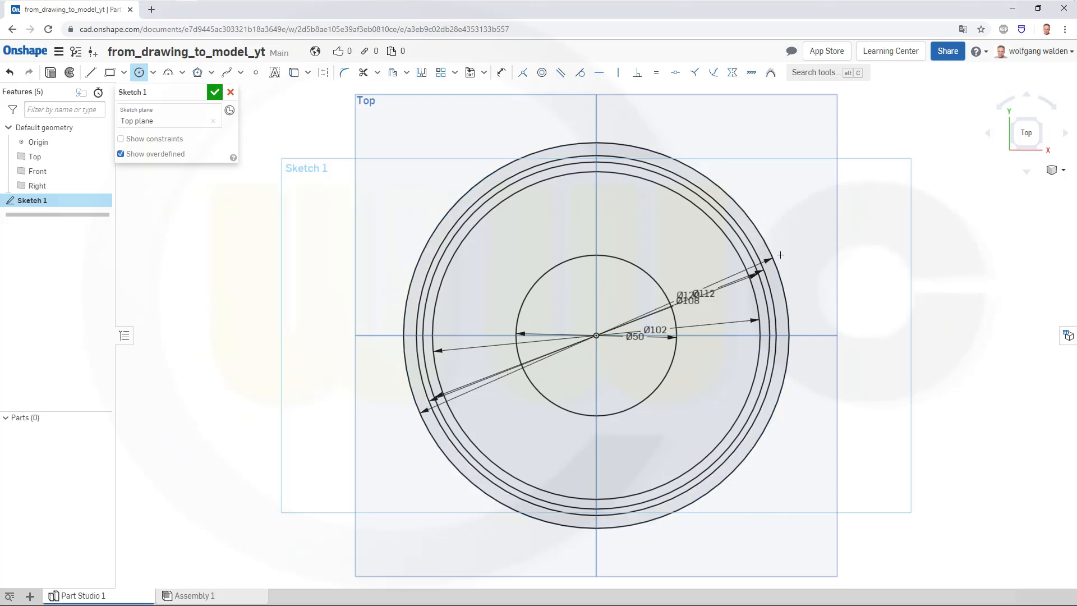
Draw the outermost circle centred on the origin with a diameter of 132, and finish the Circle tool
click(595, 336)
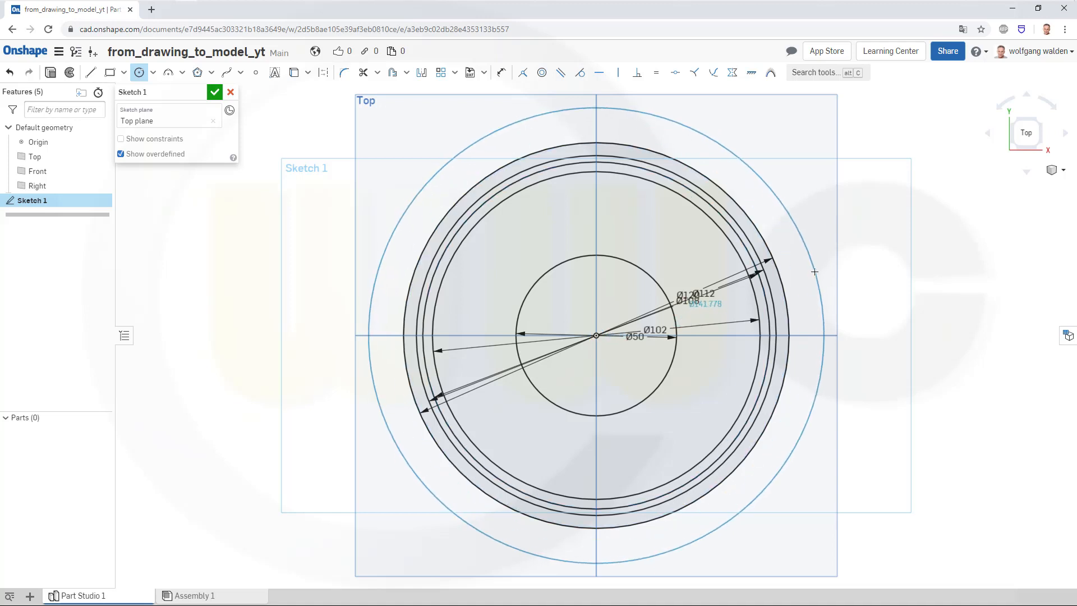
text(132)
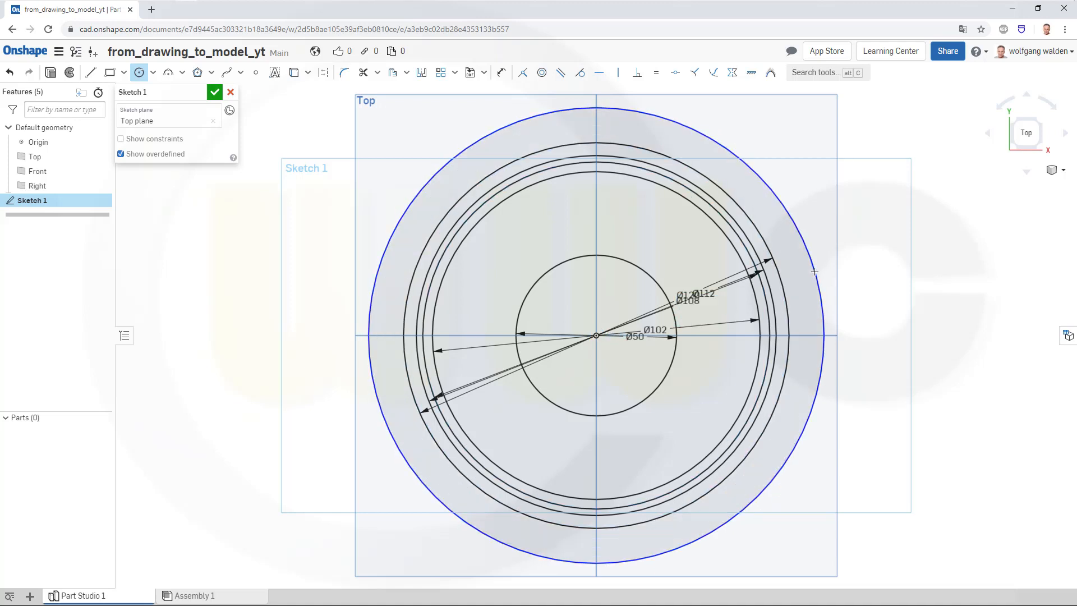
key(Return)
key(Escape)
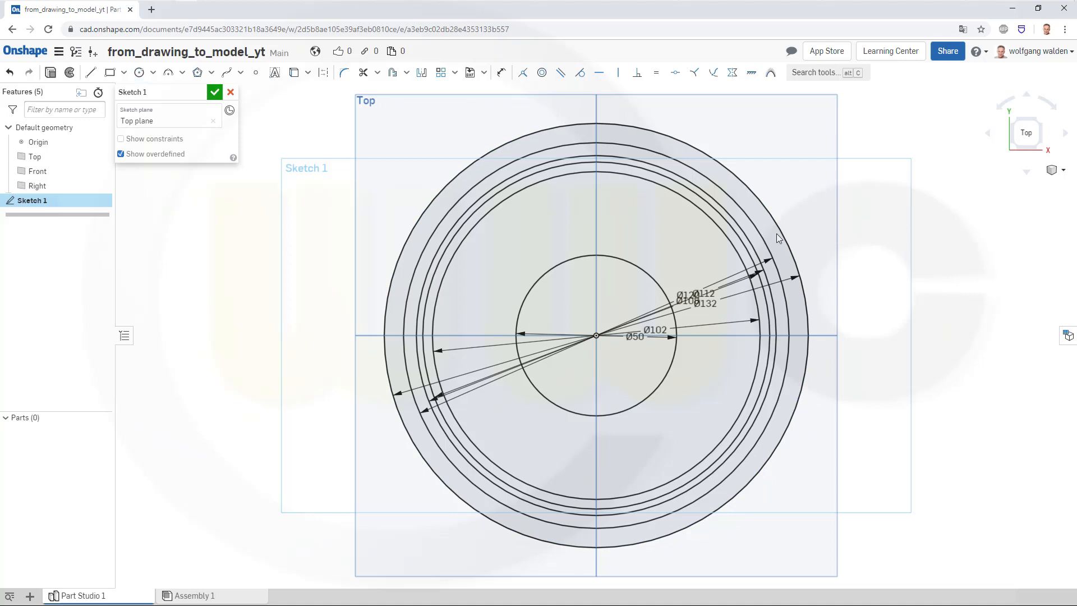
Spread the overlapping diameter dimensions apart, placing the five larger ones around the upper-right outside and the Ø50 label just outside its circle
drag(716, 291, 719, 125)
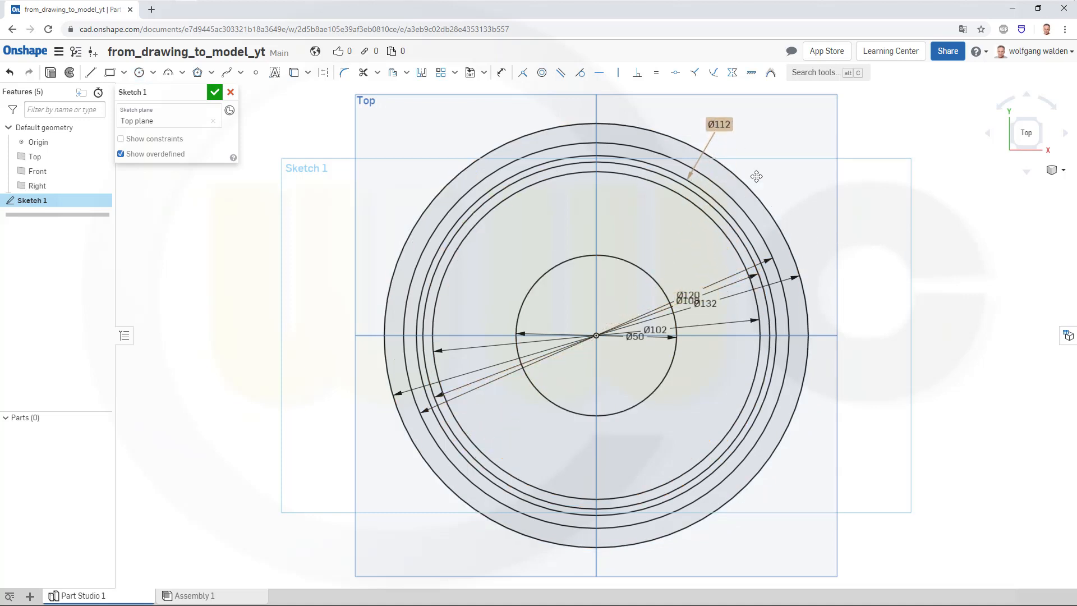
drag(689, 296, 666, 110)
drag(706, 303, 627, 105)
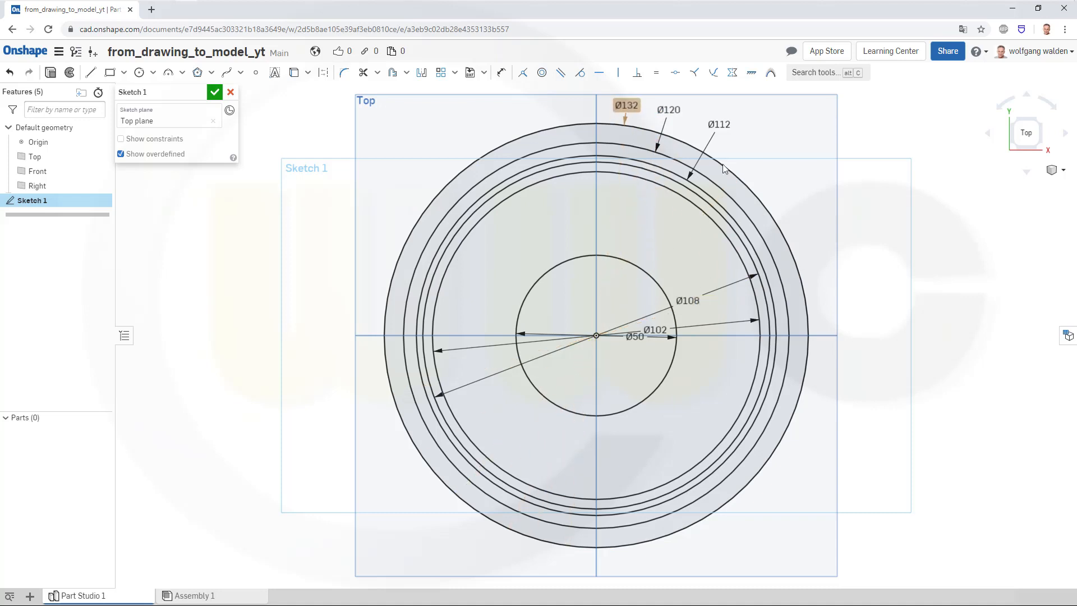
drag(714, 279, 794, 138)
drag(667, 327, 803, 194)
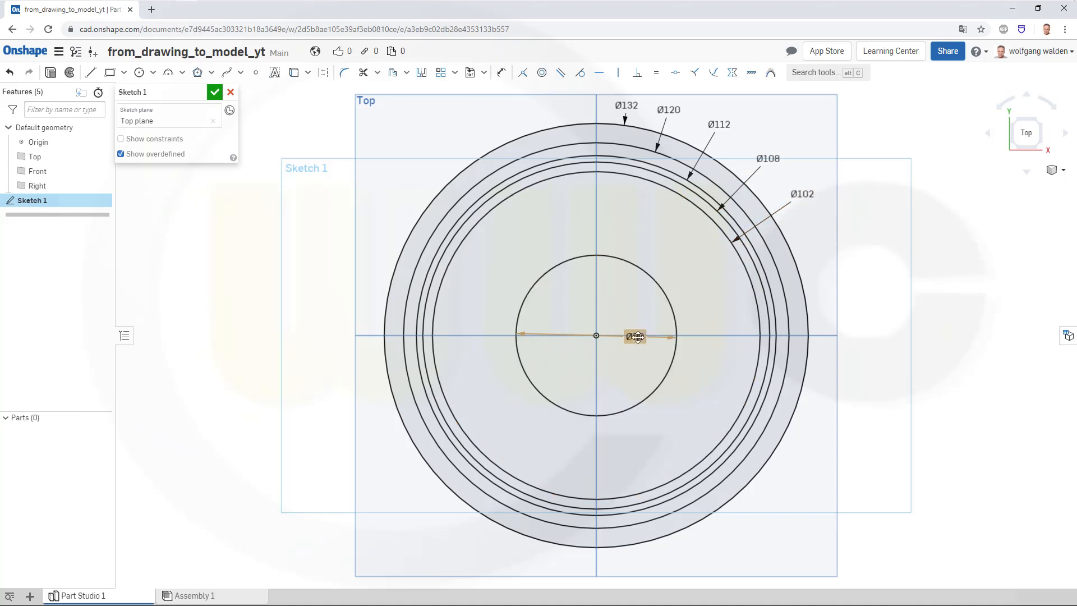
drag(634, 337, 706, 301)
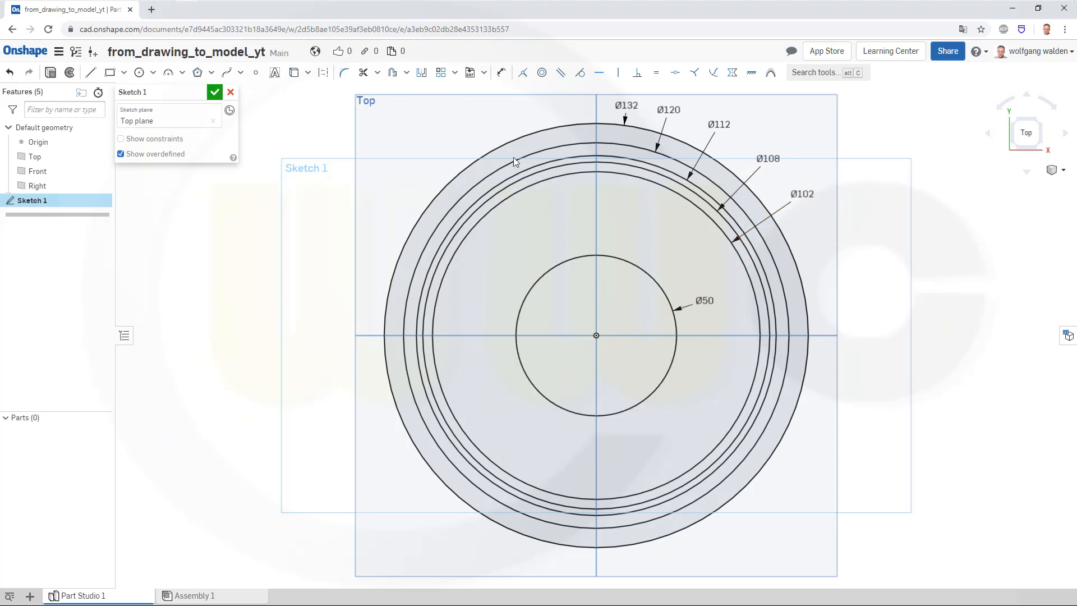
Draw a vertical line about 143 long through the origin, extending beyond the outermost circle at both ends
click(92, 73)
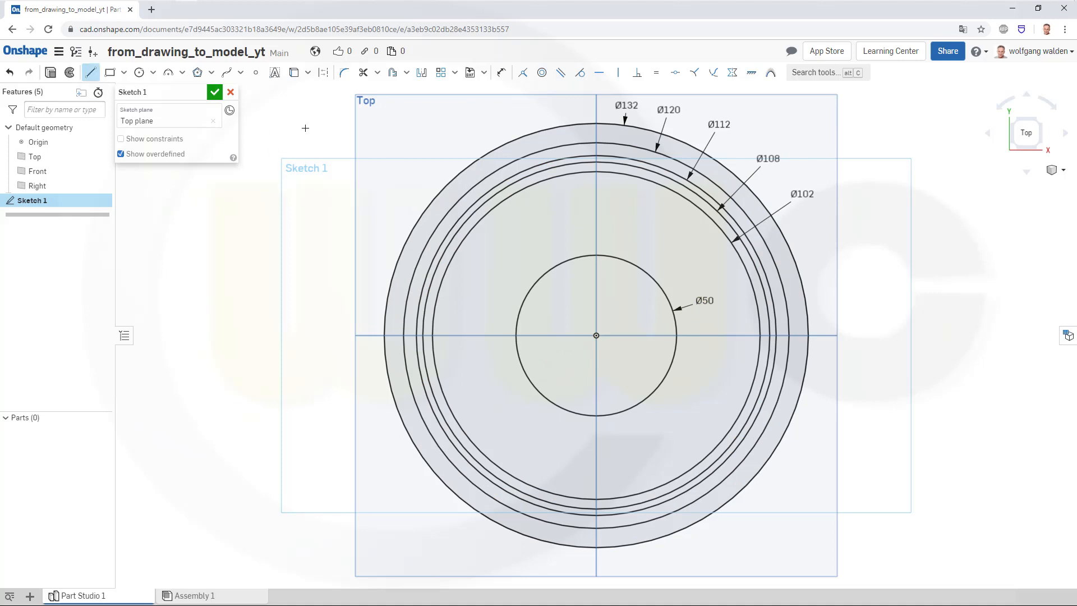
click(597, 110)
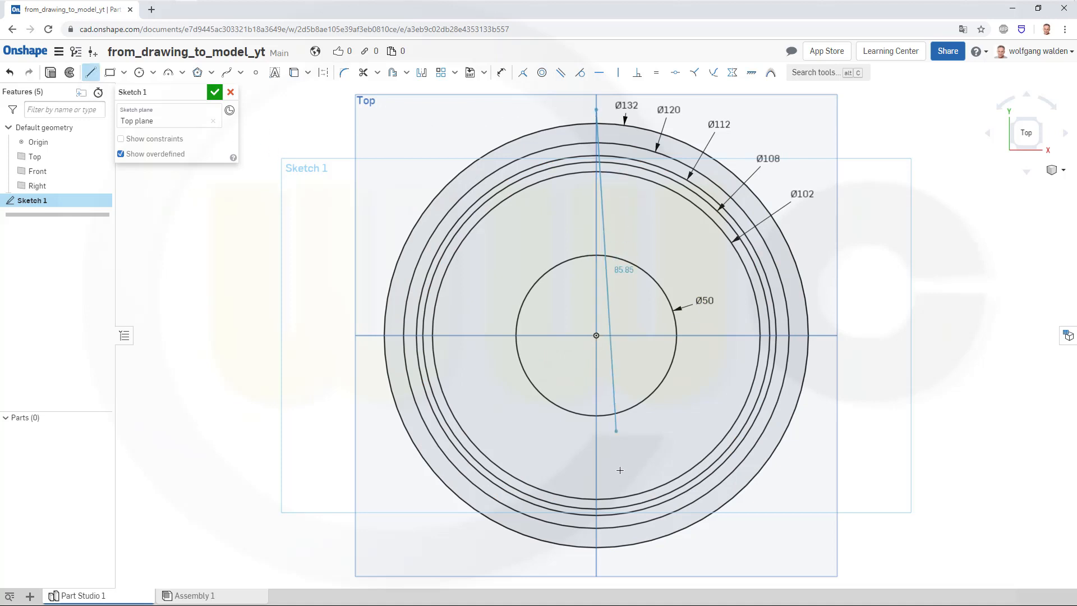
click(596, 568)
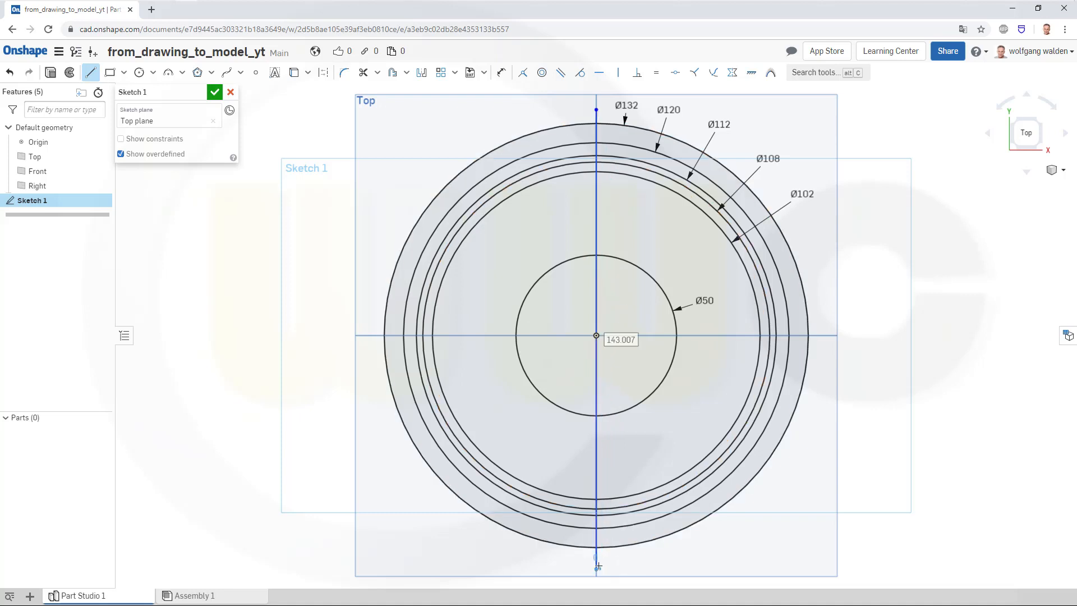
key(Escape)
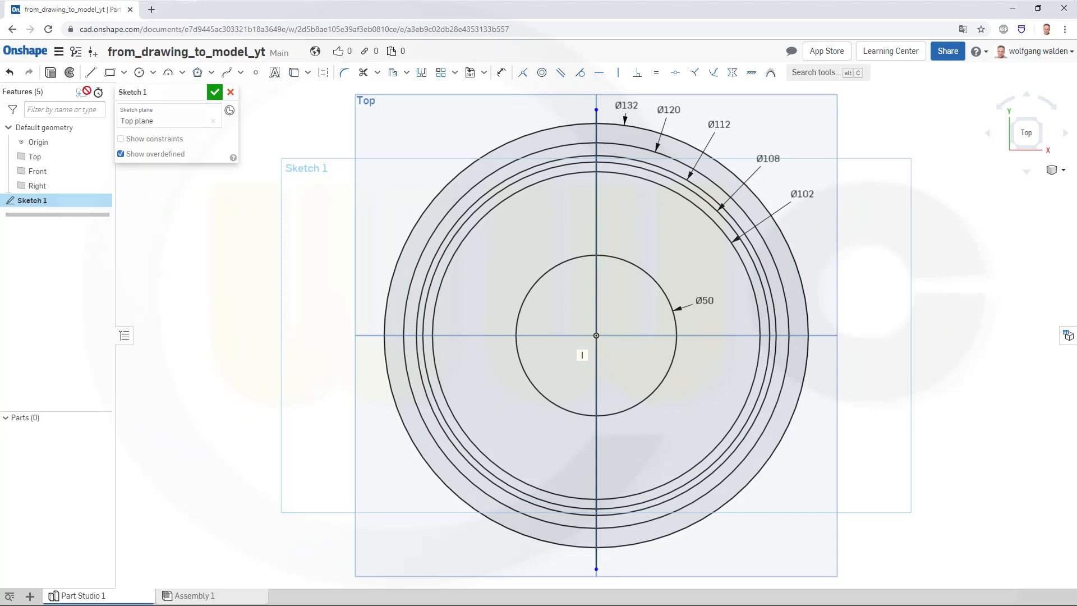
Draw a horizontal line about 79 long from the origin to the right, ending outside the outermost circle
click(91, 72)
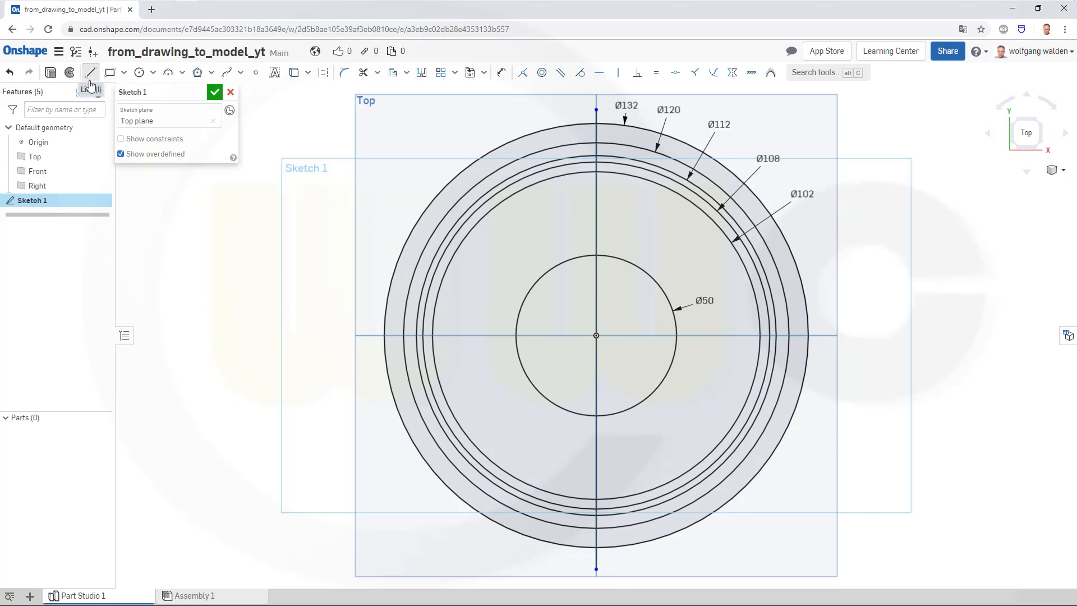
click(597, 336)
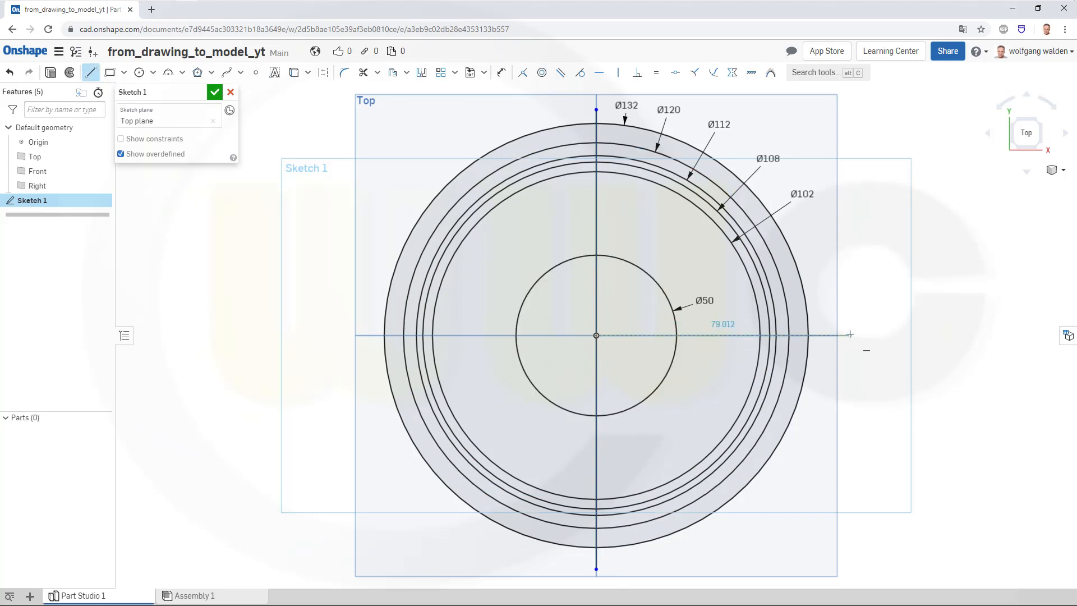
click(851, 335)
key(Escape)
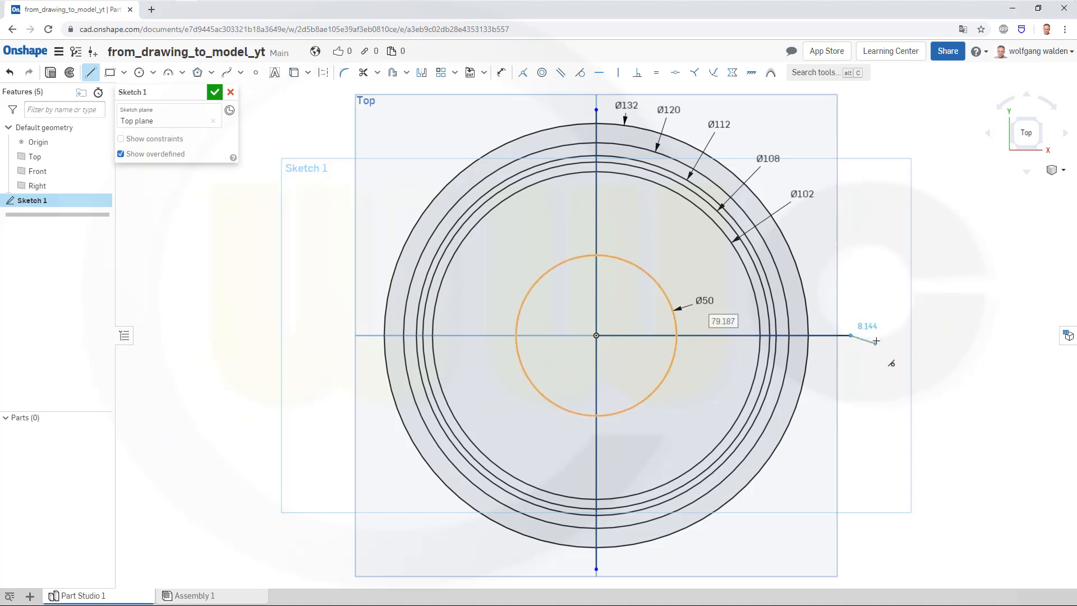
Draw an angled line about 76 long from the origin to the upper right, ending outside the outermost circle
click(91, 72)
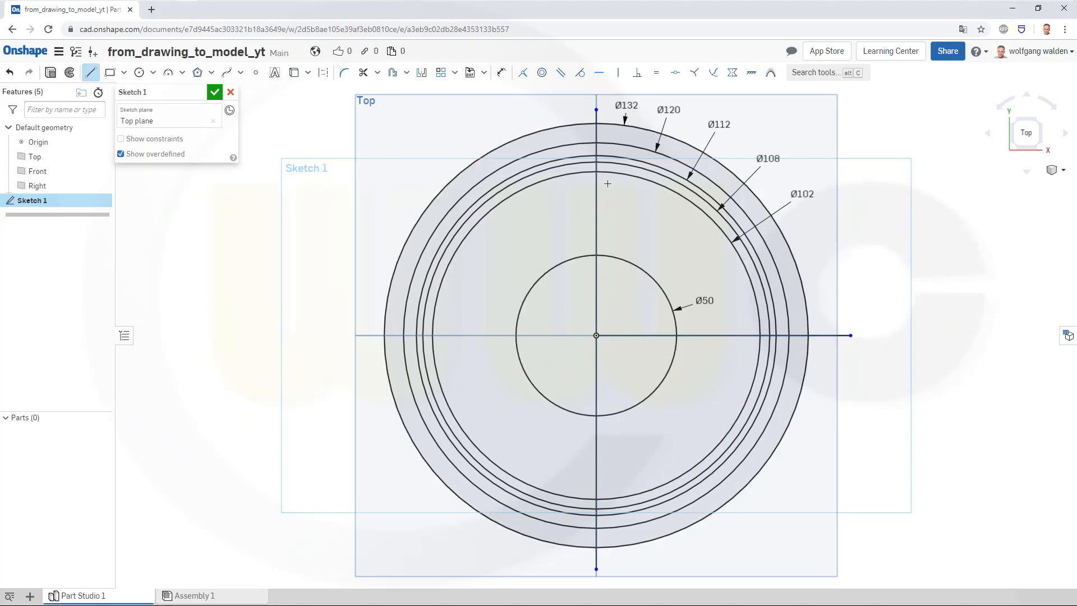
click(596, 336)
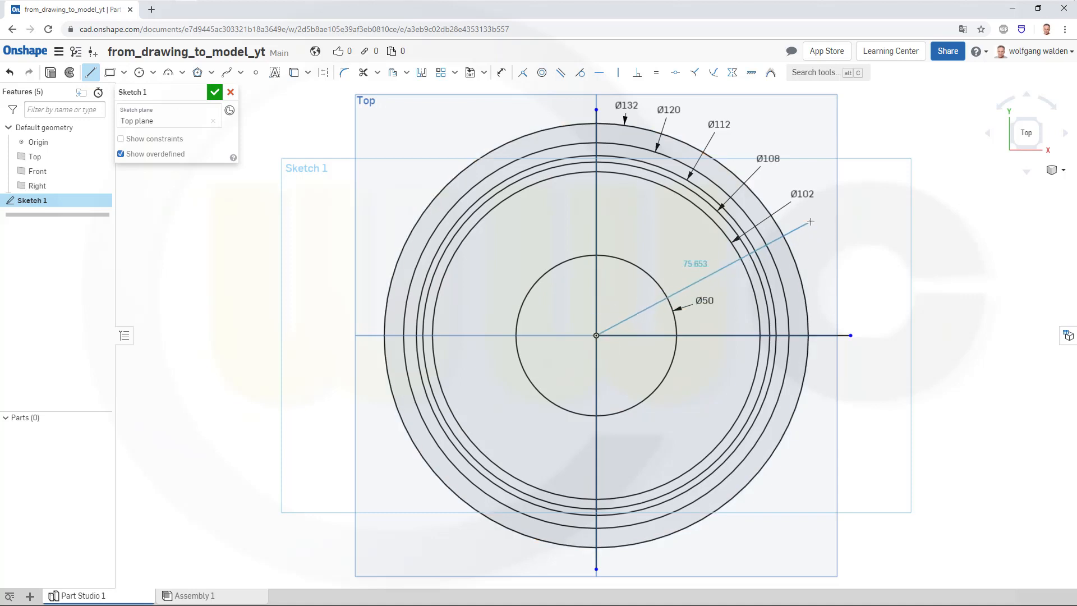
click(811, 222)
key(Escape)
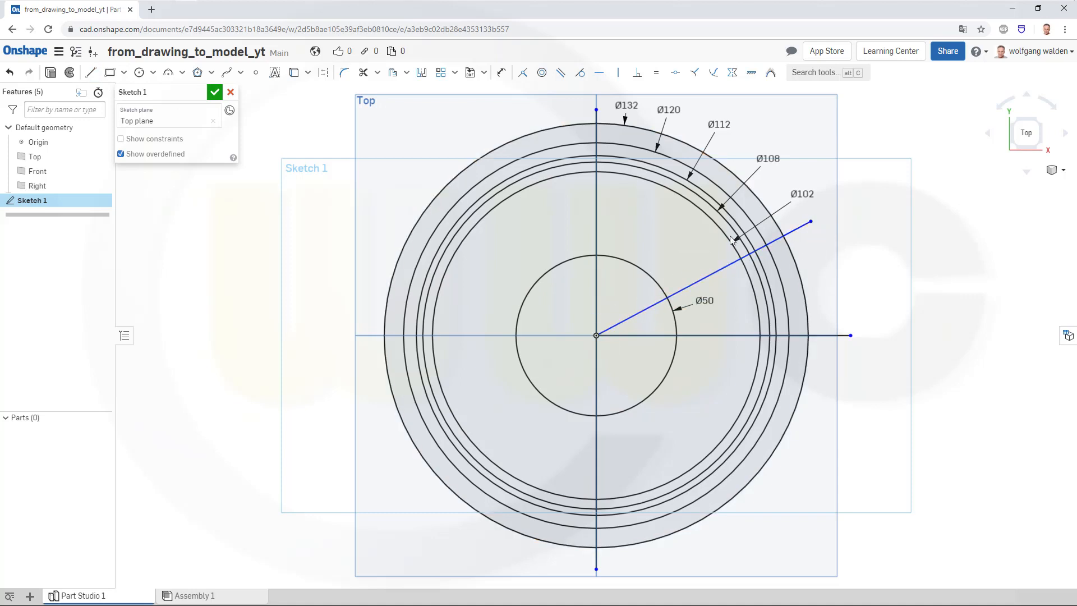
Draw a second, steeper angled line about 80 mm long from the origin to the upper right, ending outside the outermost circle
click(90, 74)
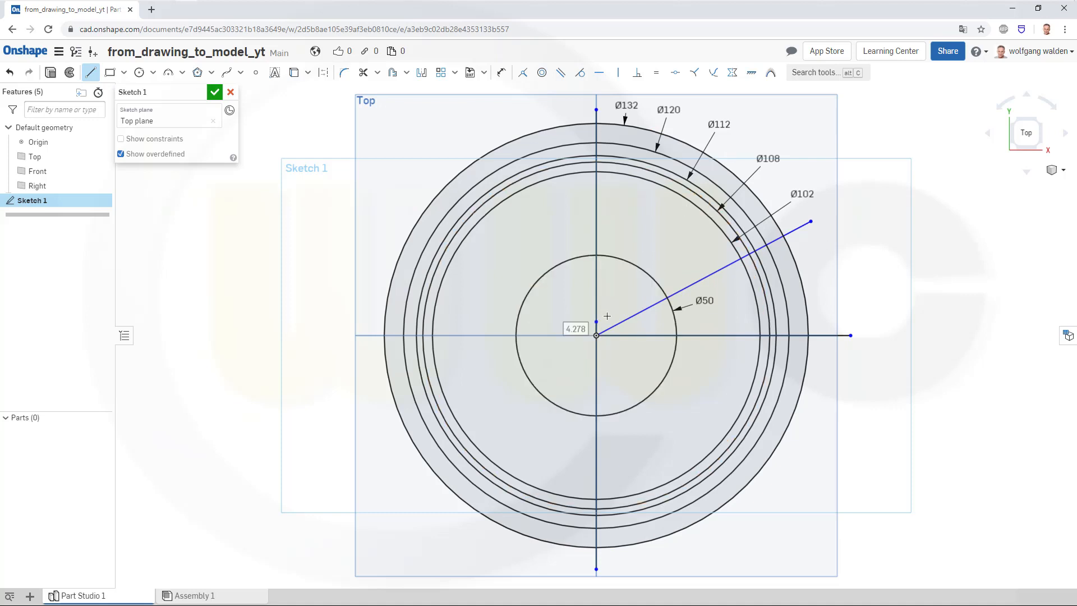
key(Escape)
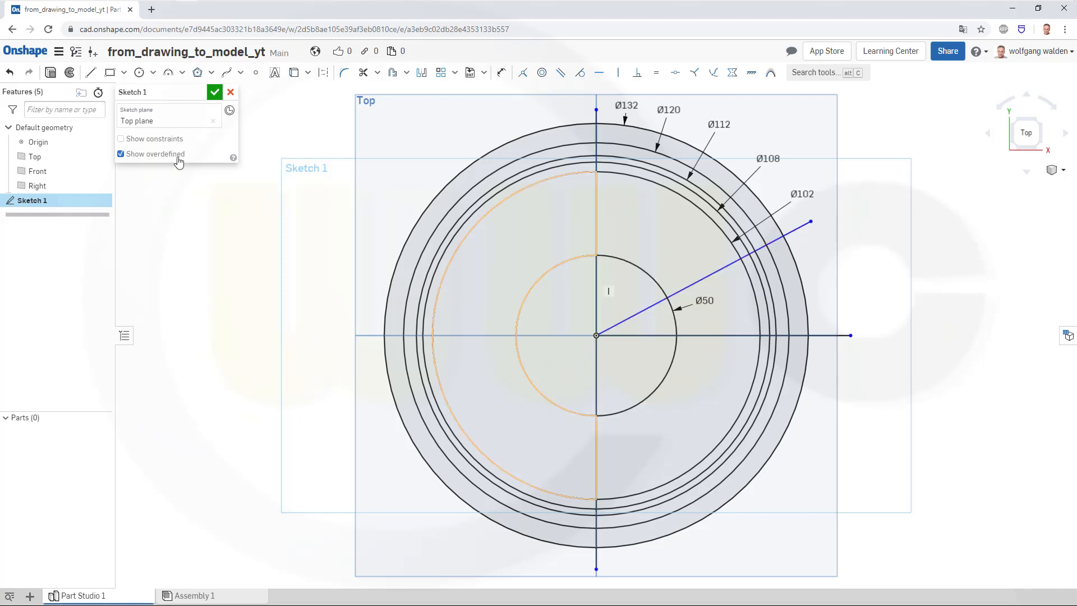
click(91, 72)
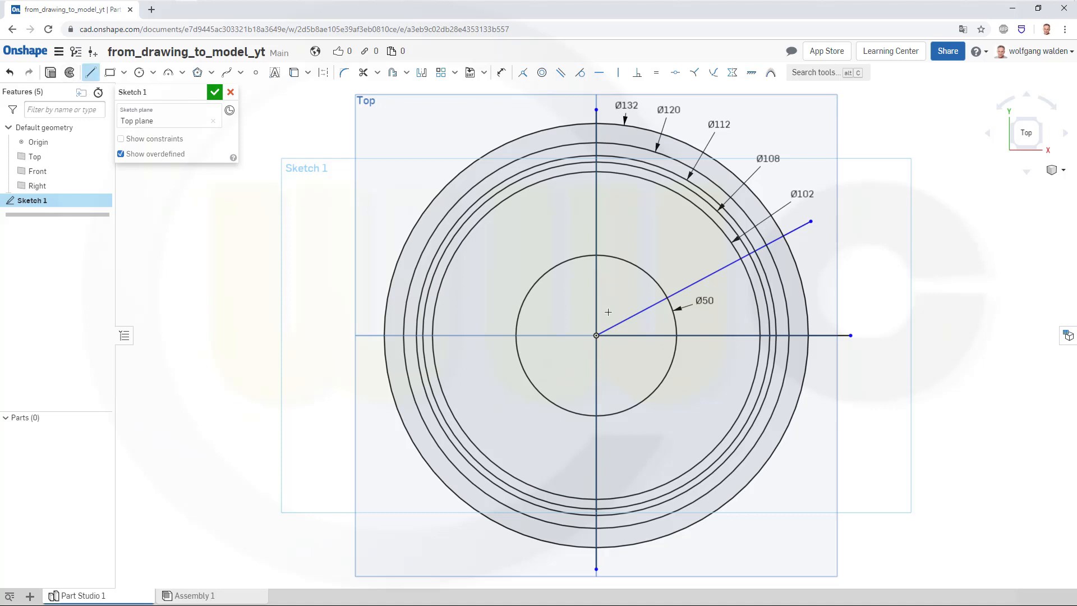
click(596, 336)
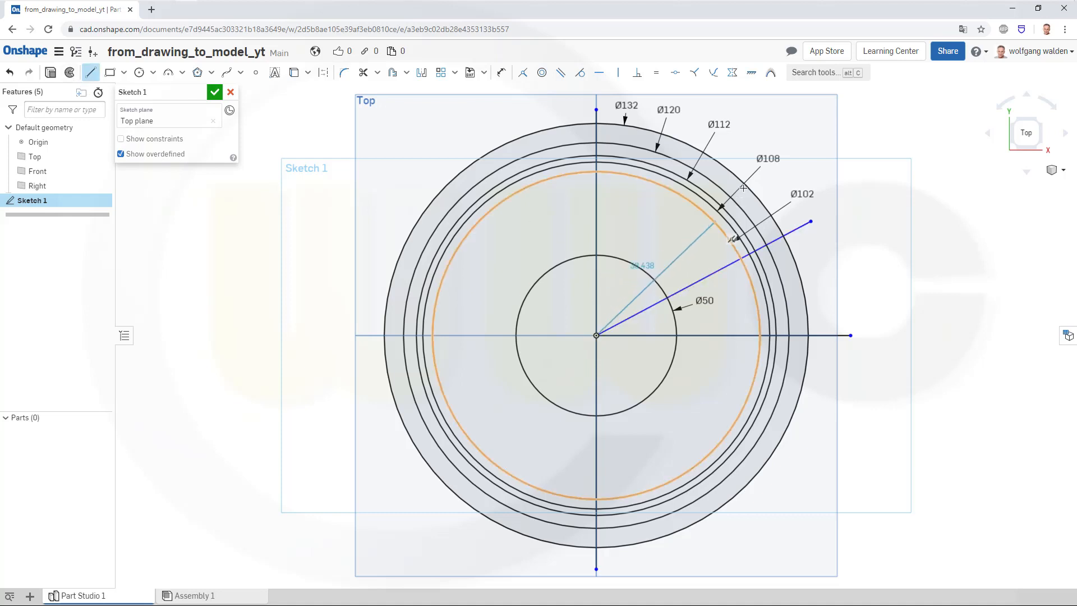
click(756, 133)
key(Escape)
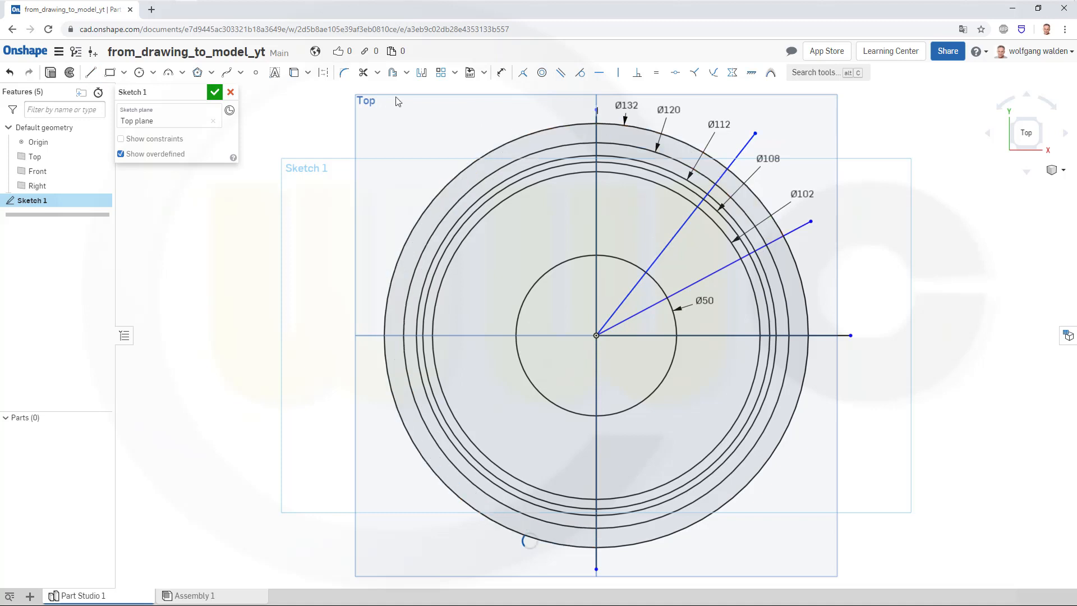
Dimension the angle between the shallower angled line and the horizontal line through the origin as 35°
click(502, 73)
click(727, 297)
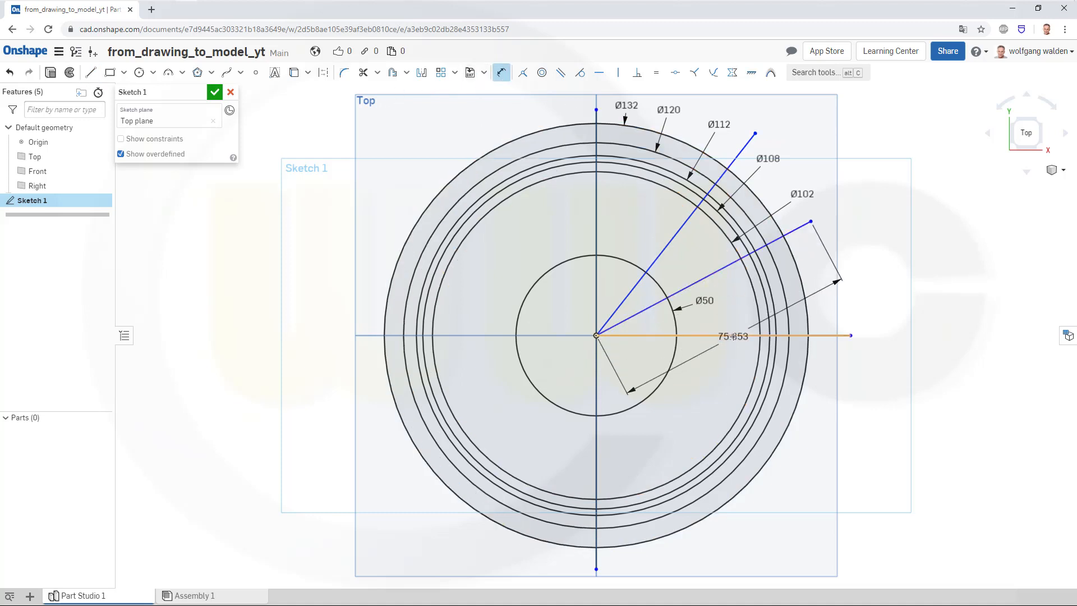
click(733, 335)
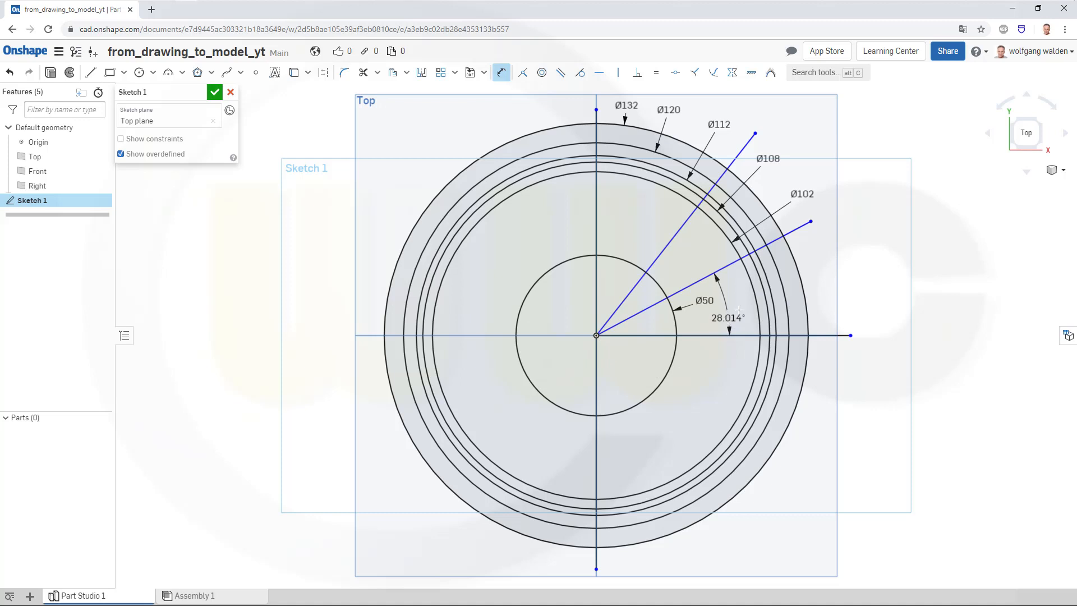
click(850, 281)
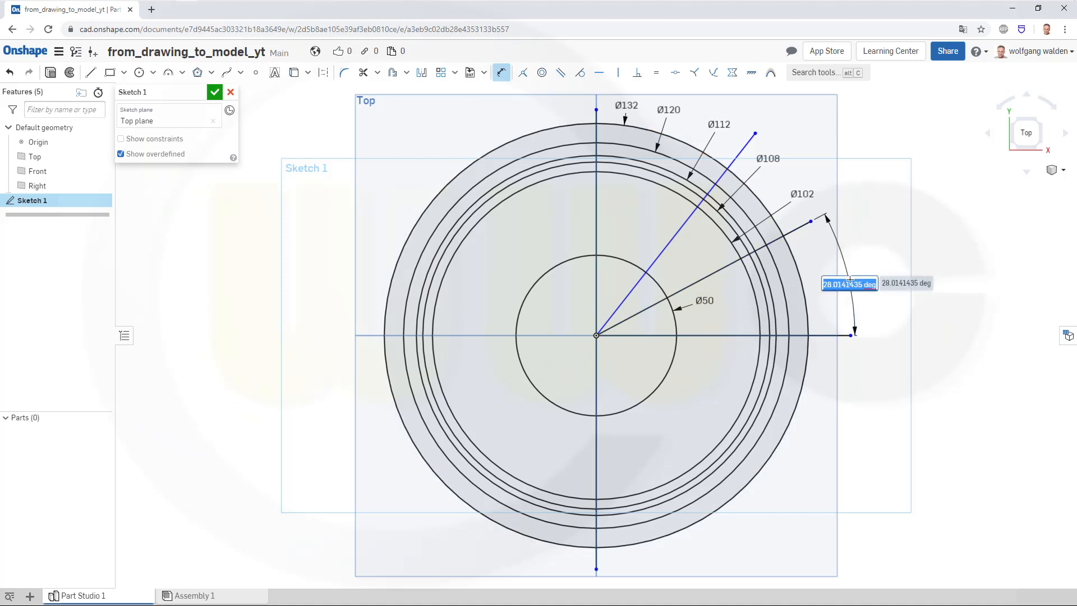
text(35)
key(Return)
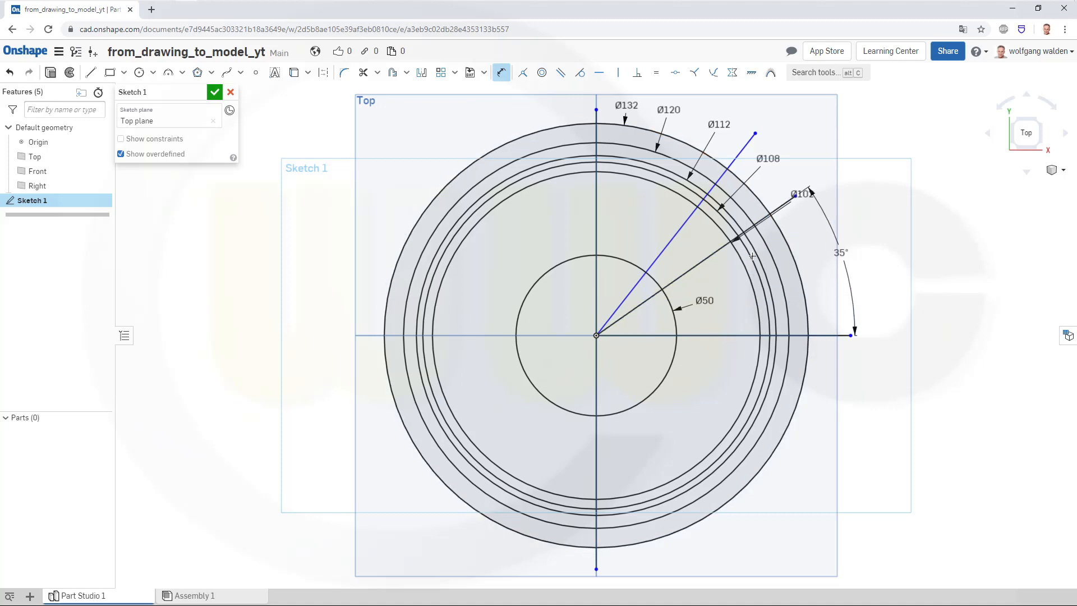
Set the angle between the steeper line and the vertical line to 45°, and trim both angled lines back to the Ø132 circle
click(671, 237)
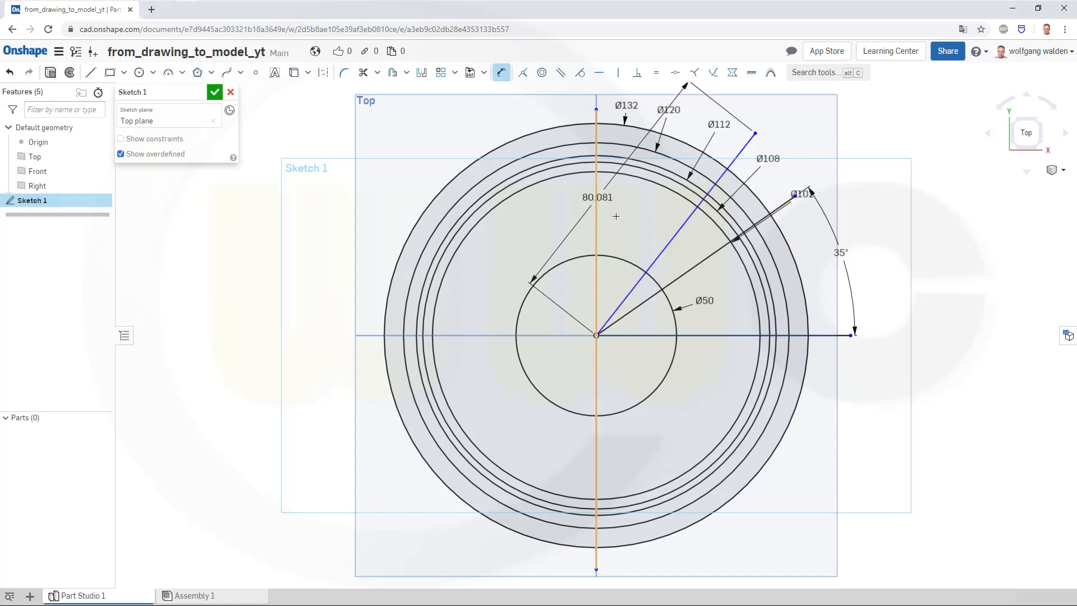
click(597, 205)
click(638, 219)
text(45)
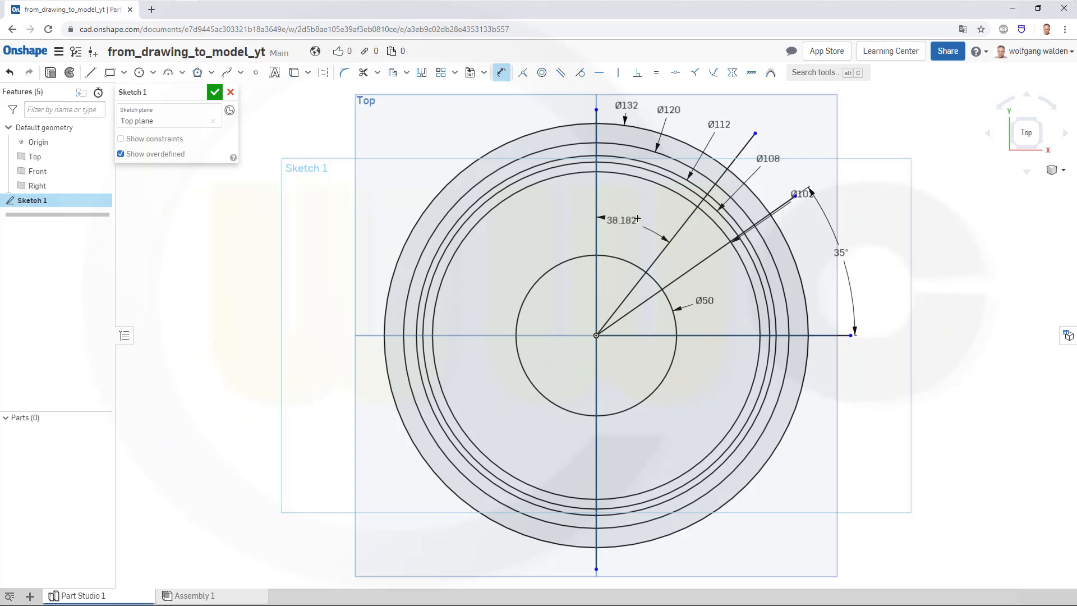
key(Return)
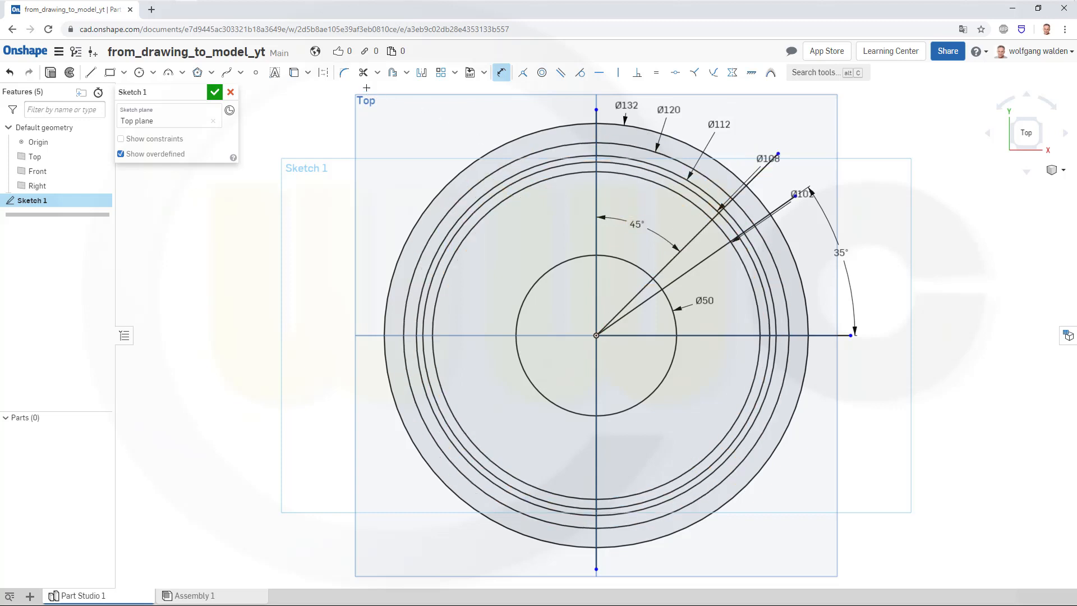
click(364, 73)
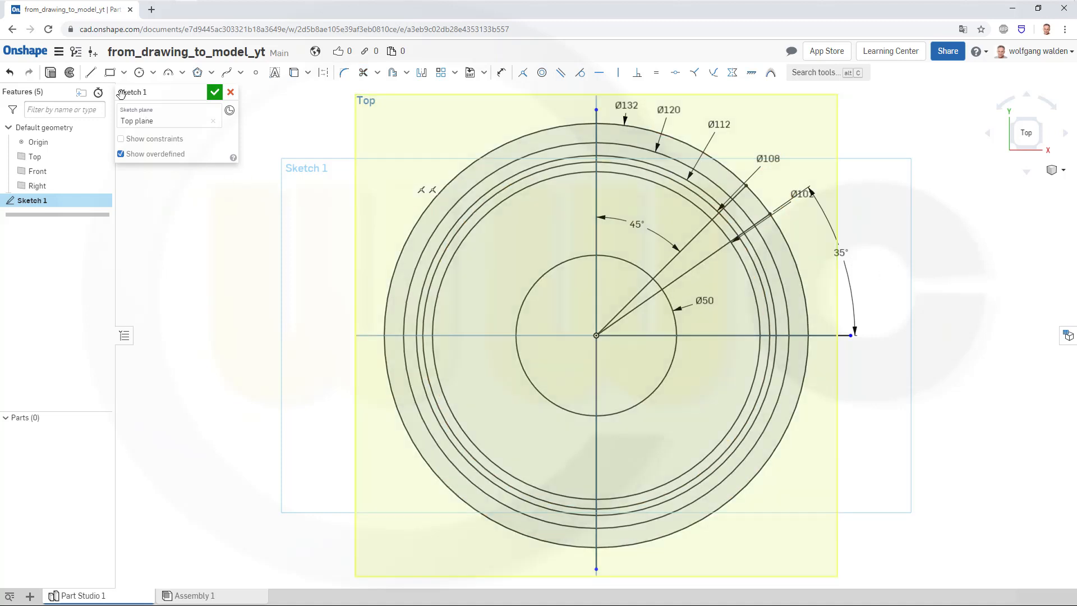
Draw a horizontal line about 56 mm long below the origin to the Ø102 circle, continued by a sloping 15 mm segment to the outermost circle
click(90, 72)
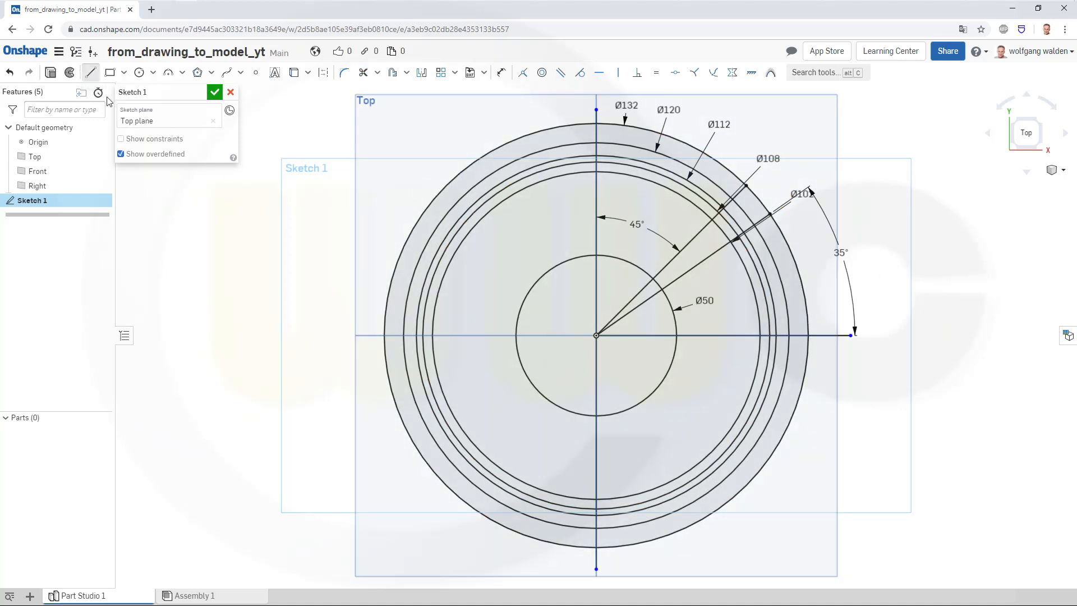
click(572, 387)
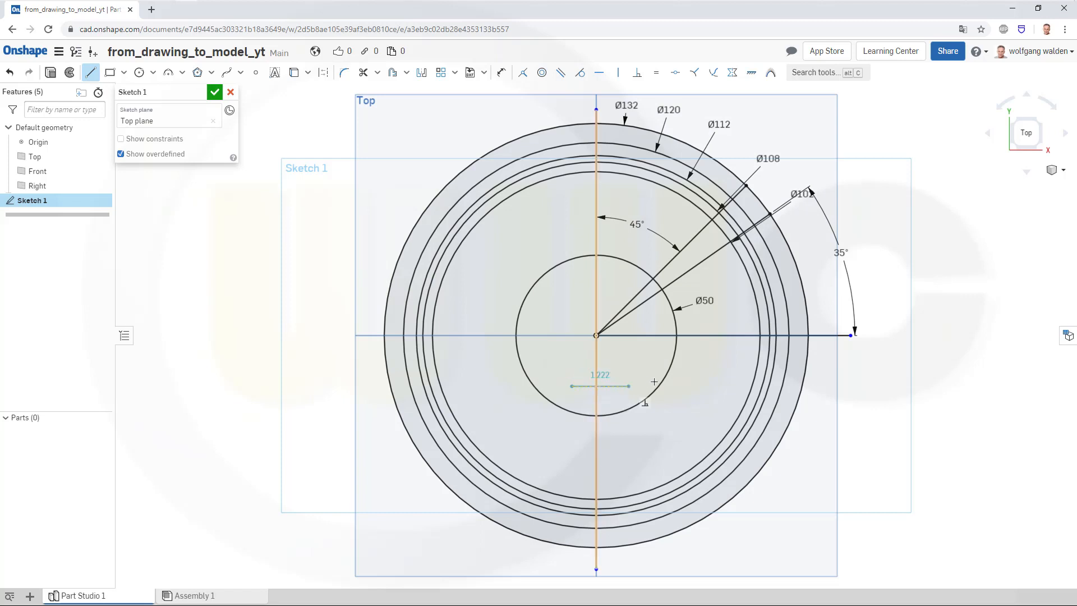
click(752, 385)
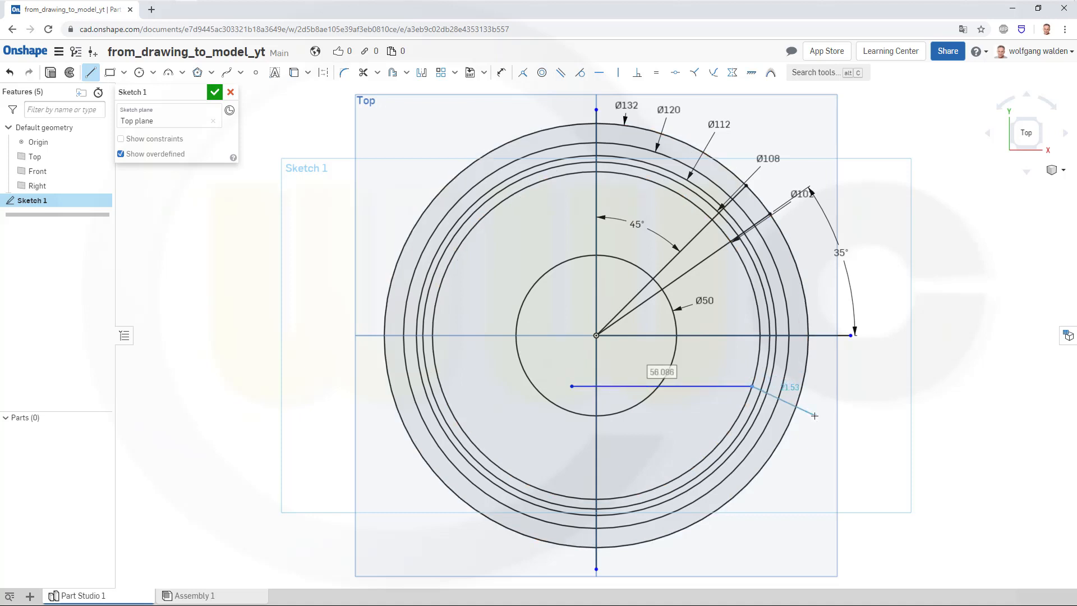
click(797, 408)
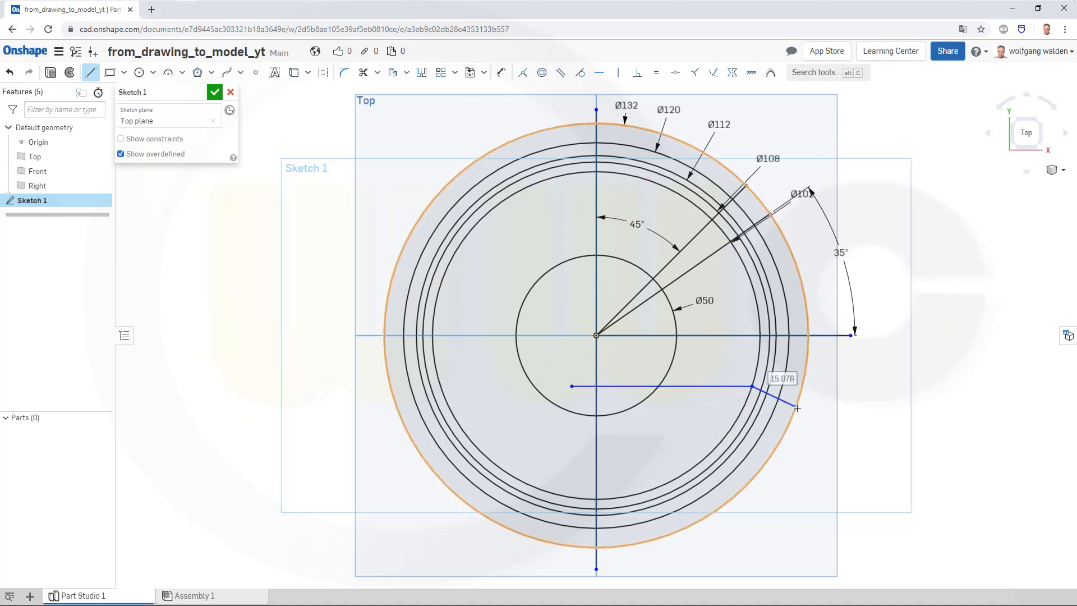
key(Escape)
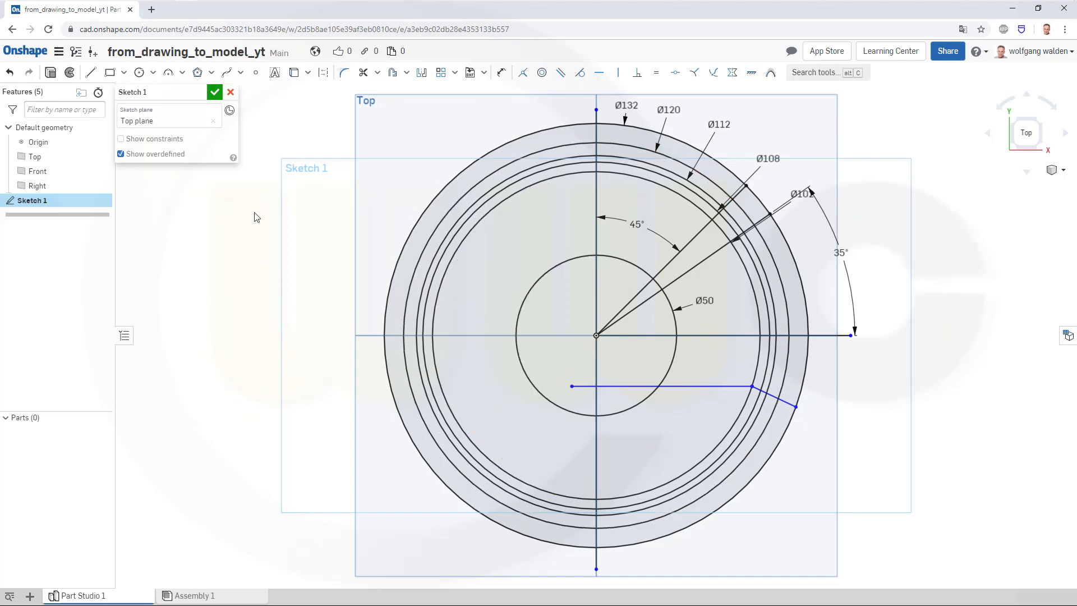
Dimension the vertical distance between the horizontal line through the origin and the lower horizontal line as 17.6 mm
click(501, 73)
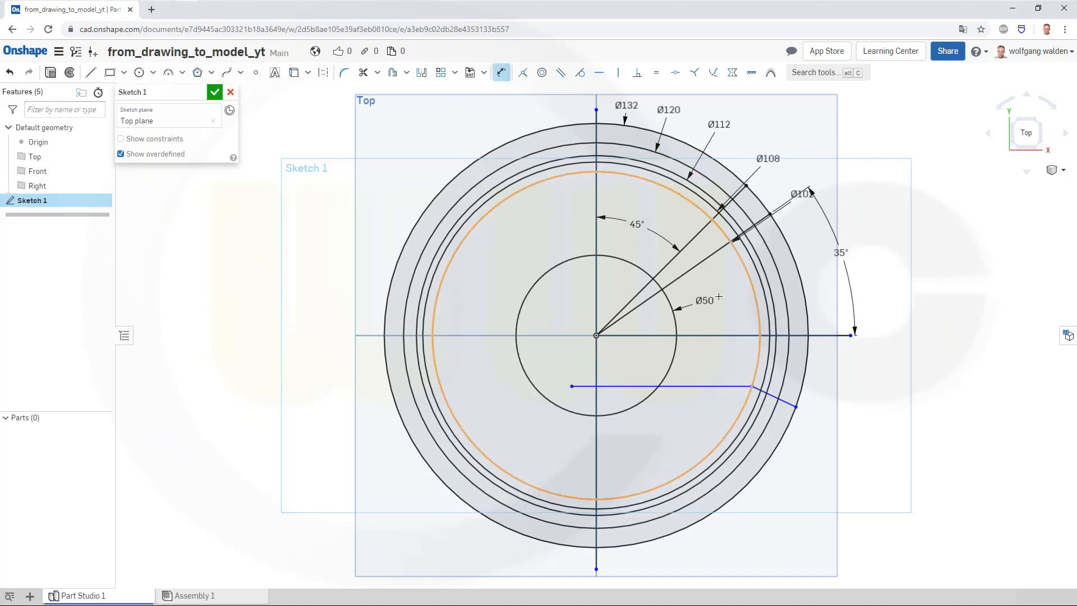
click(640, 335)
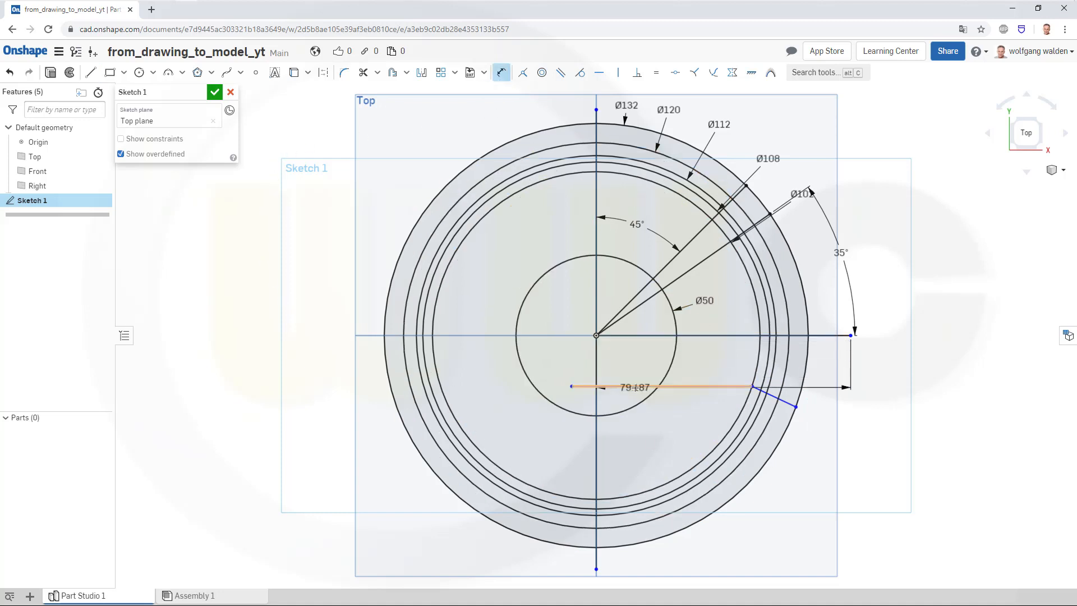
click(636, 387)
click(649, 364)
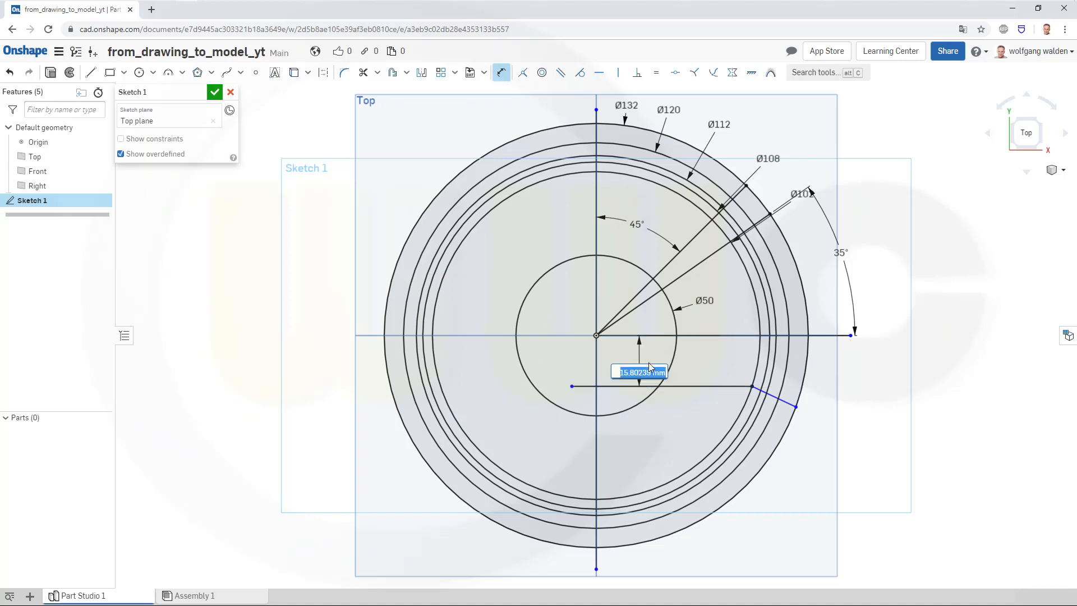
text(17.6)
key(Return)
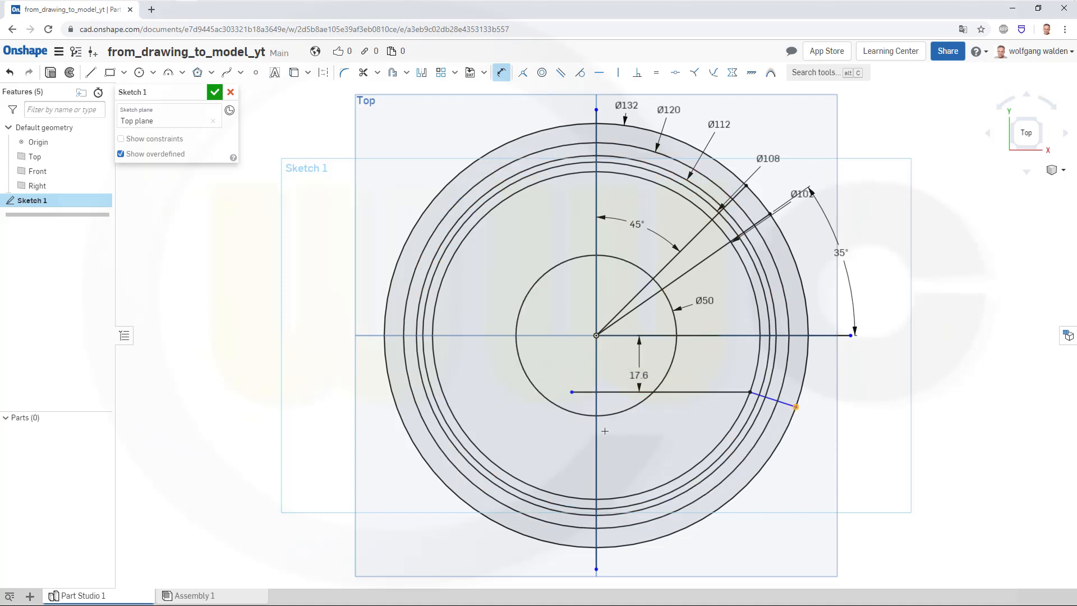
Dimension the horizontal distance from the vertical line to the outer endpoint of the short sloping segment as 61.9 mm
click(594, 376)
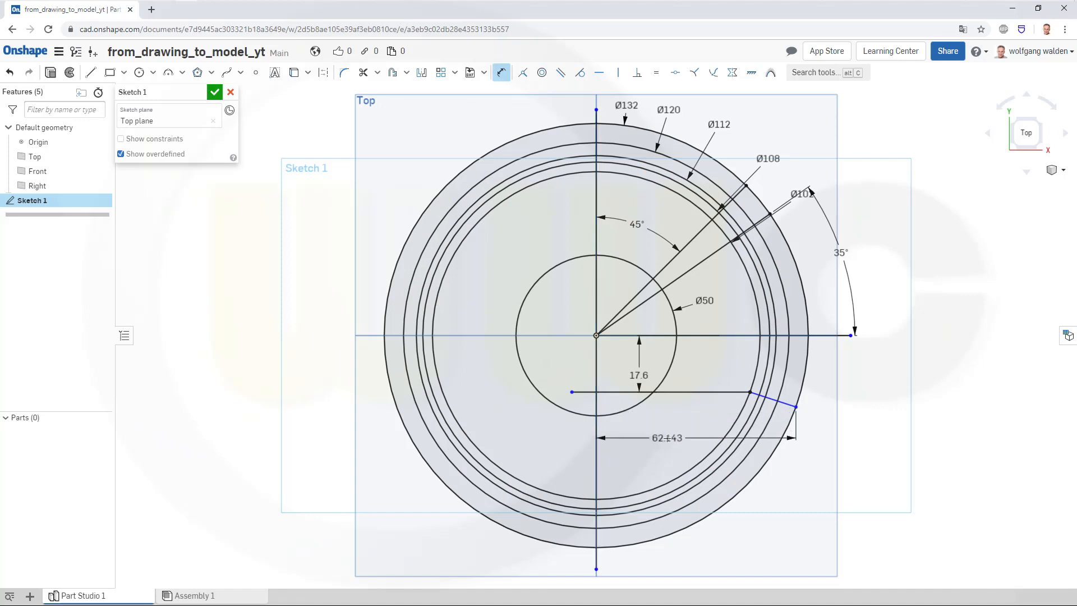
click(669, 439)
text(61)
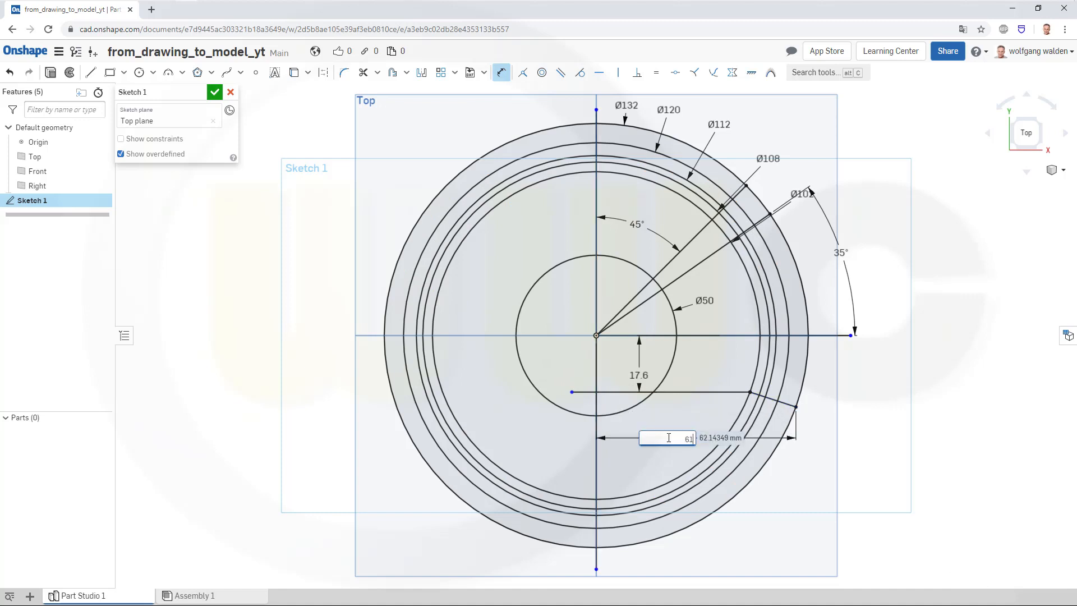
text(.9)
key(Return)
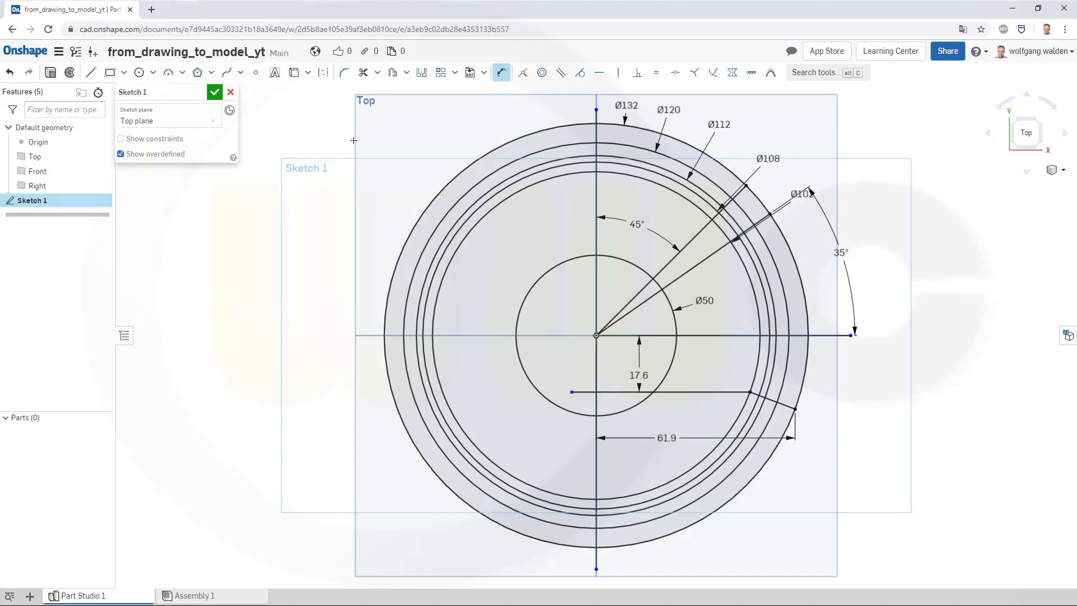
Trim the vertical line's overhanging ends and remove the left halves of all six circles at the vertical line
click(363, 72)
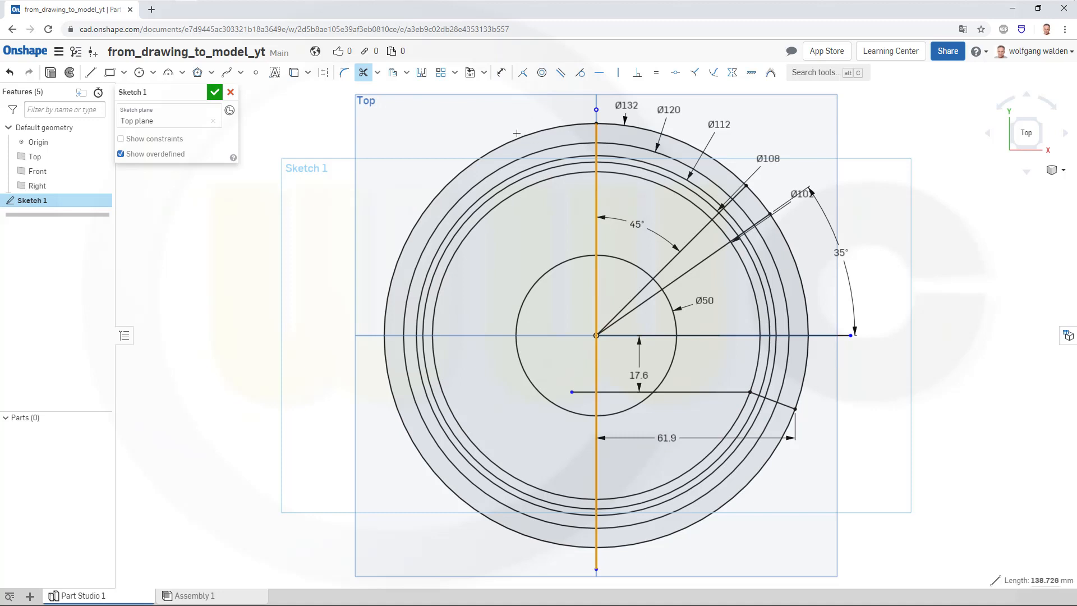
click(516, 136)
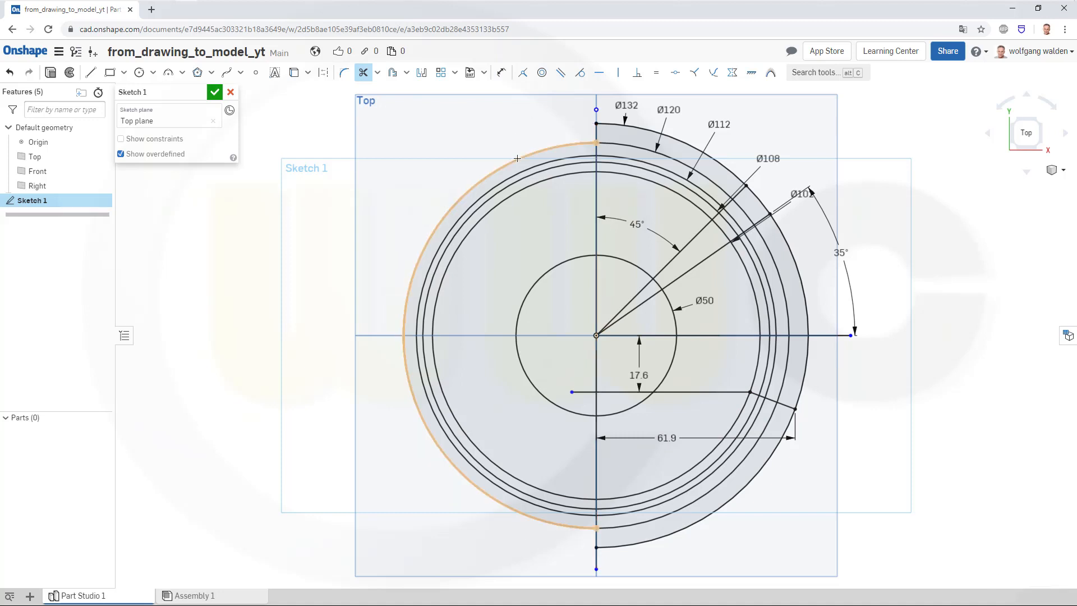
click(517, 159)
click(515, 176)
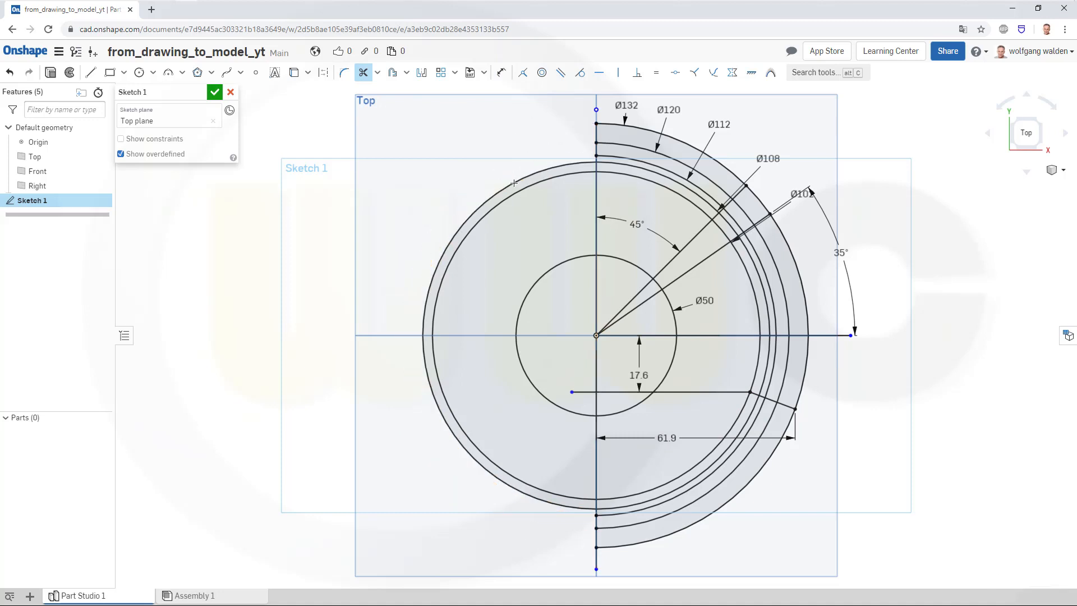
click(512, 186)
click(509, 213)
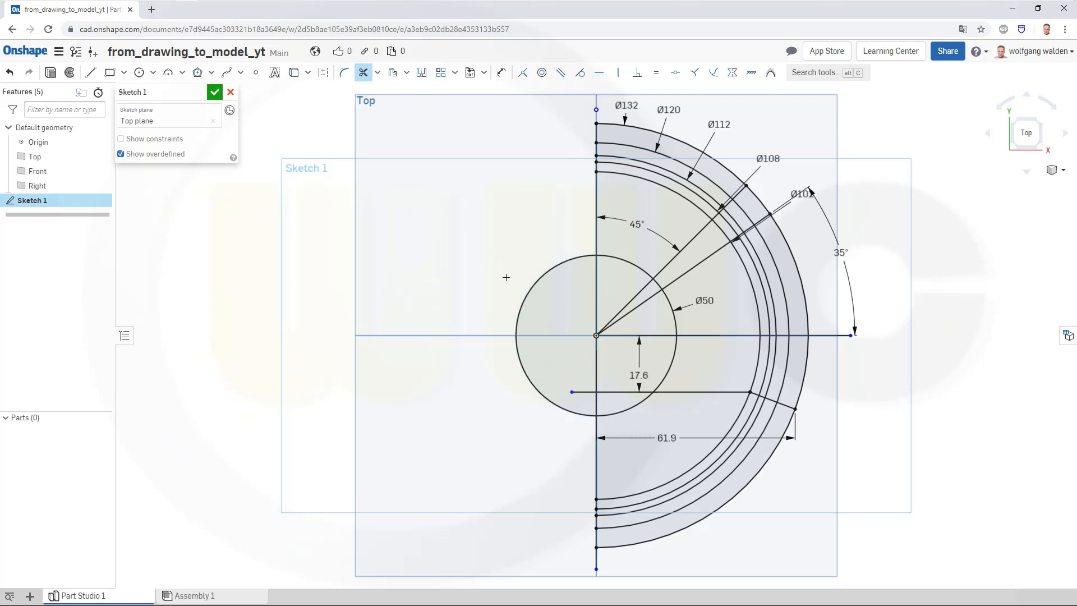
click(521, 369)
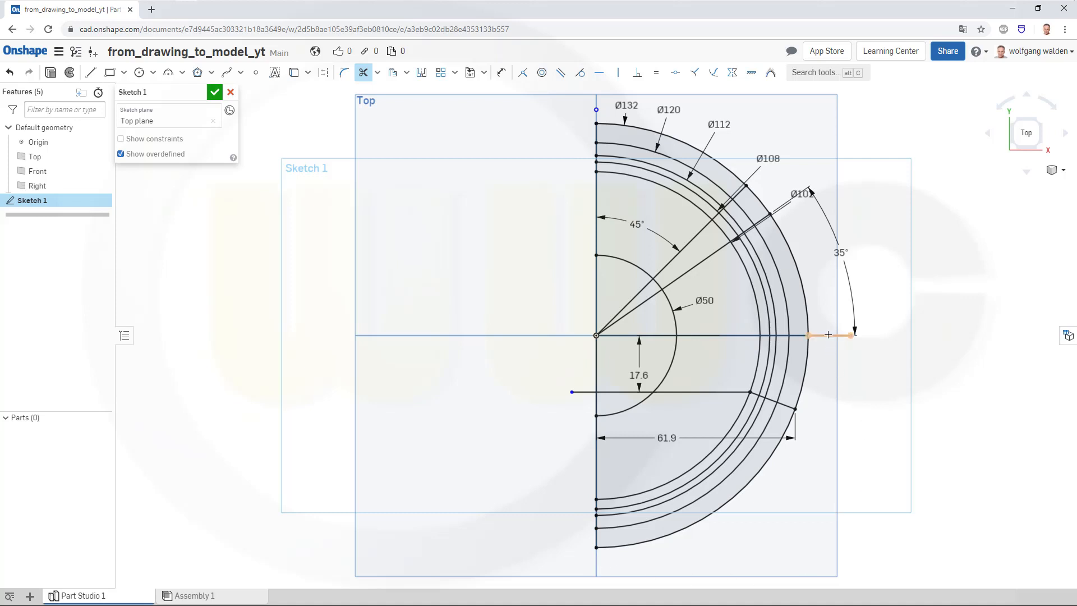
Trim the origin's horizontal line at the outermost arc, and remove the portions of the five larger arcs below the short sloping segment
click(830, 336)
click(731, 489)
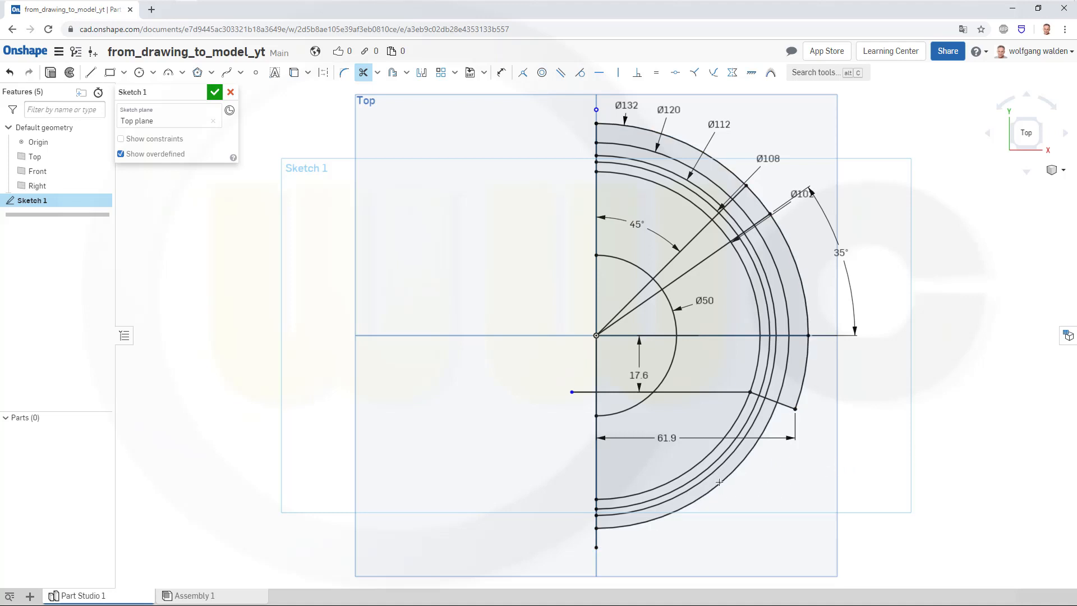
click(715, 482)
click(705, 481)
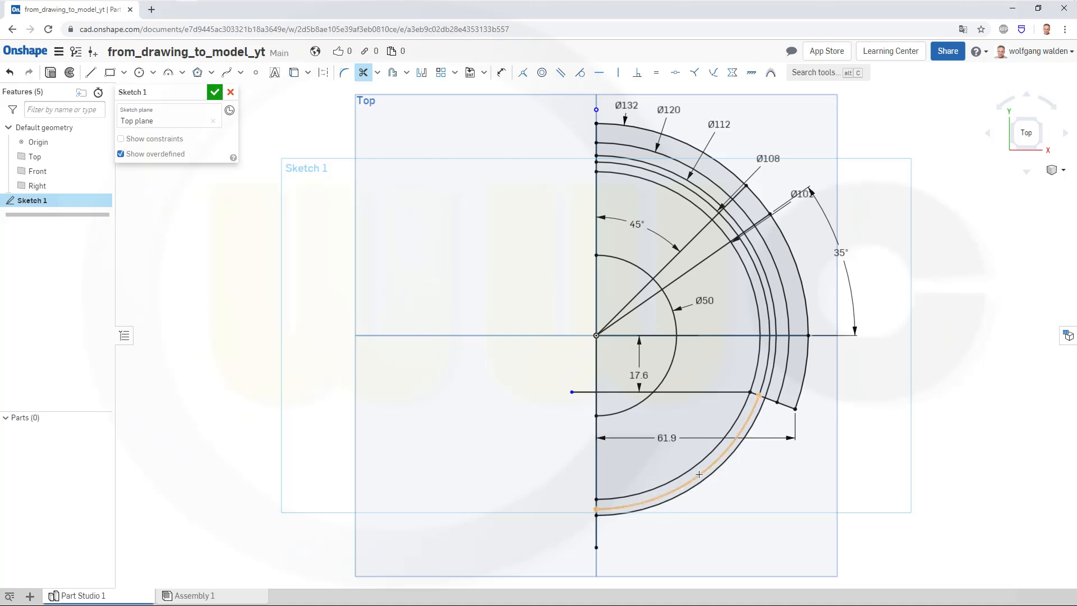
click(699, 475)
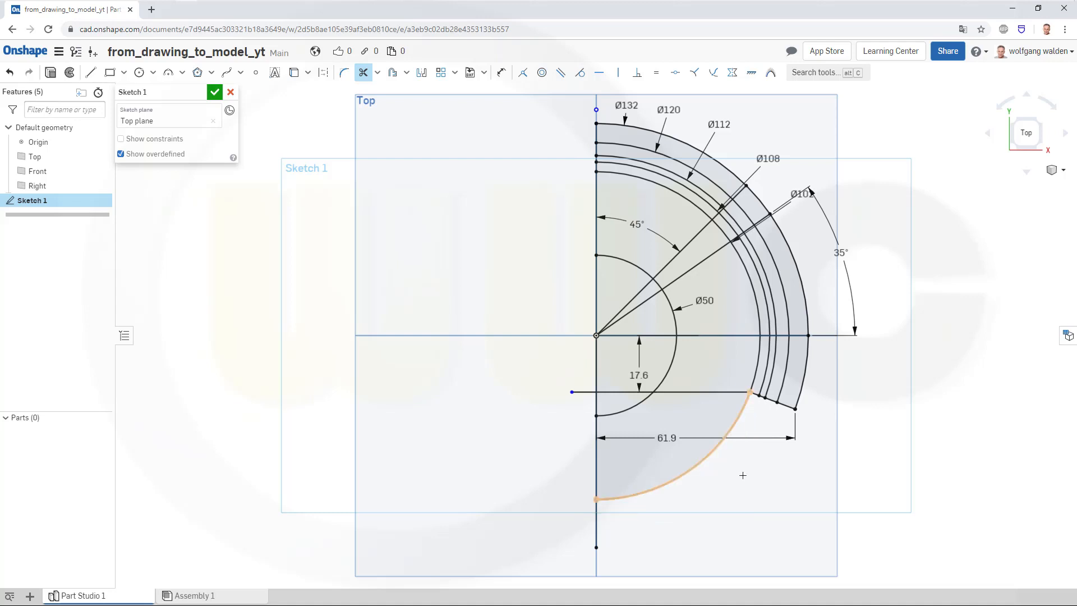
click(689, 469)
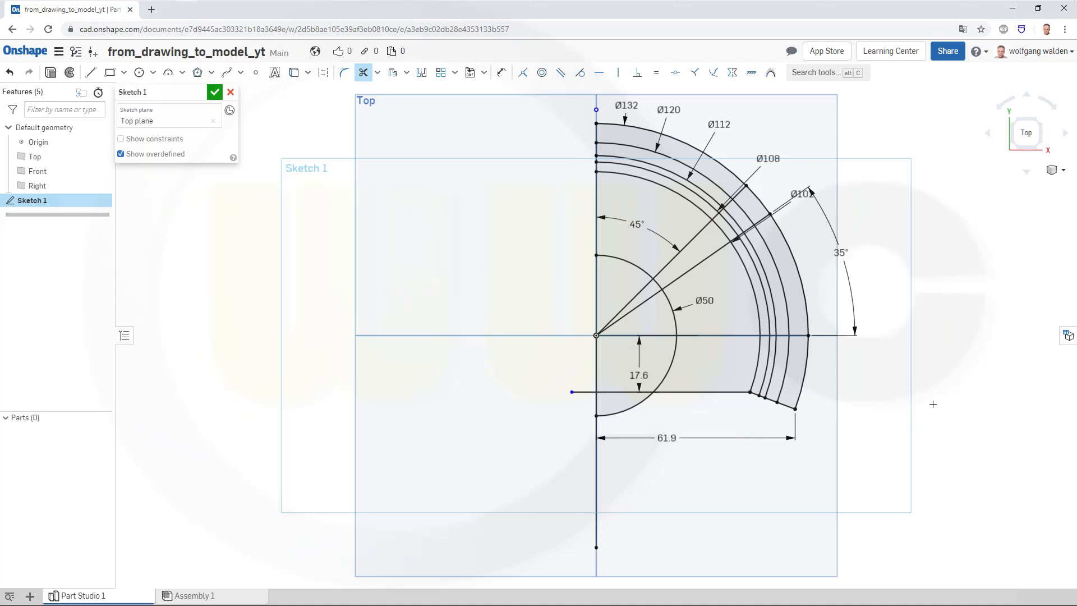
scroll(875, 169, up, 3)
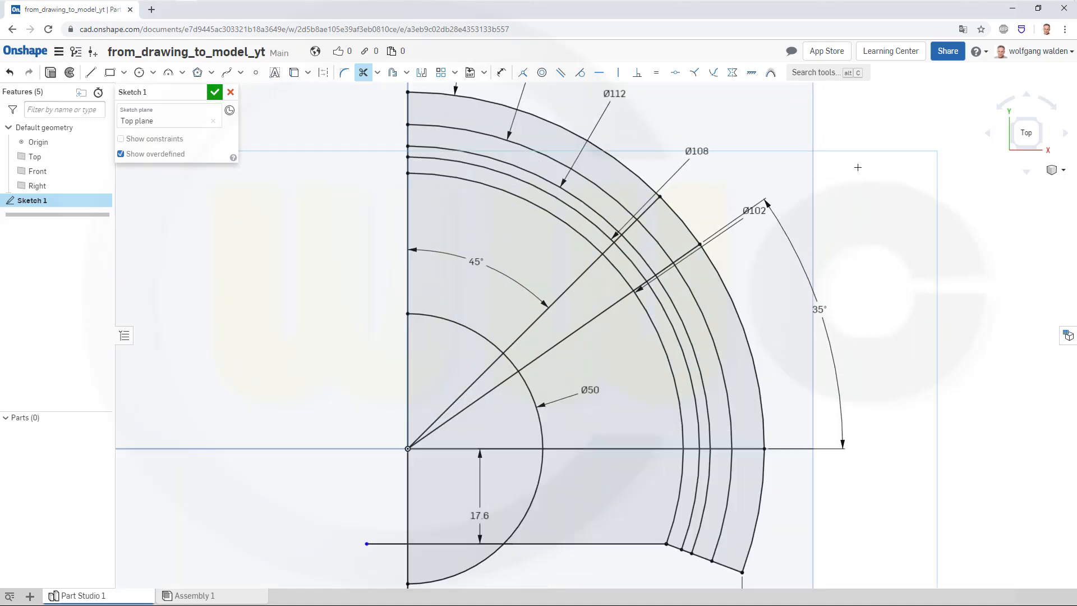
Draw a line about 13.3 mm long from the 45° line's intersection with the Ø108 arc to the outermost arc
scroll(683, 132, up, 2)
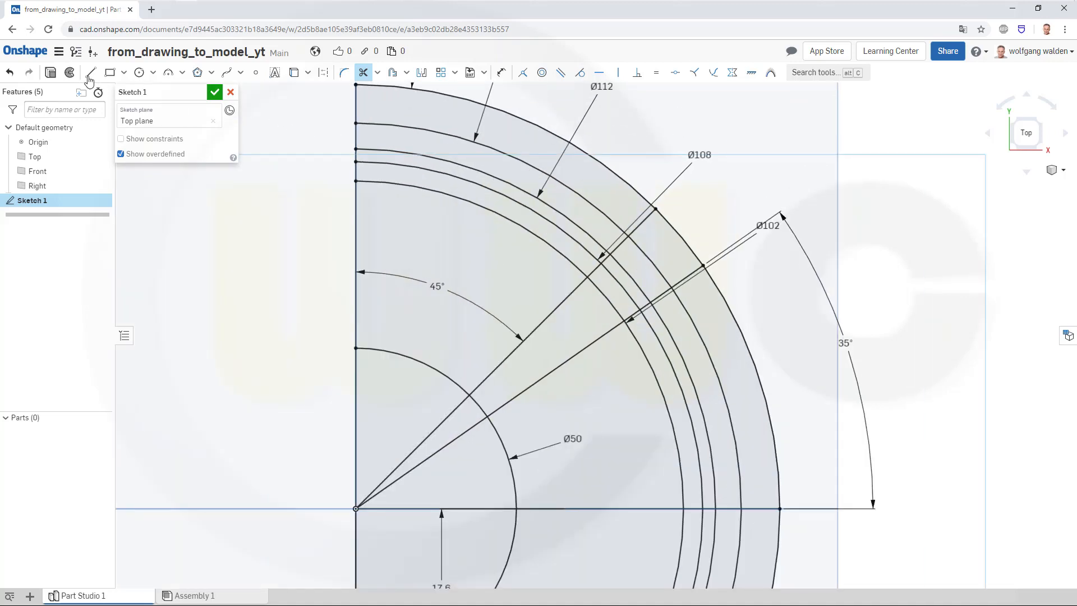
click(90, 73)
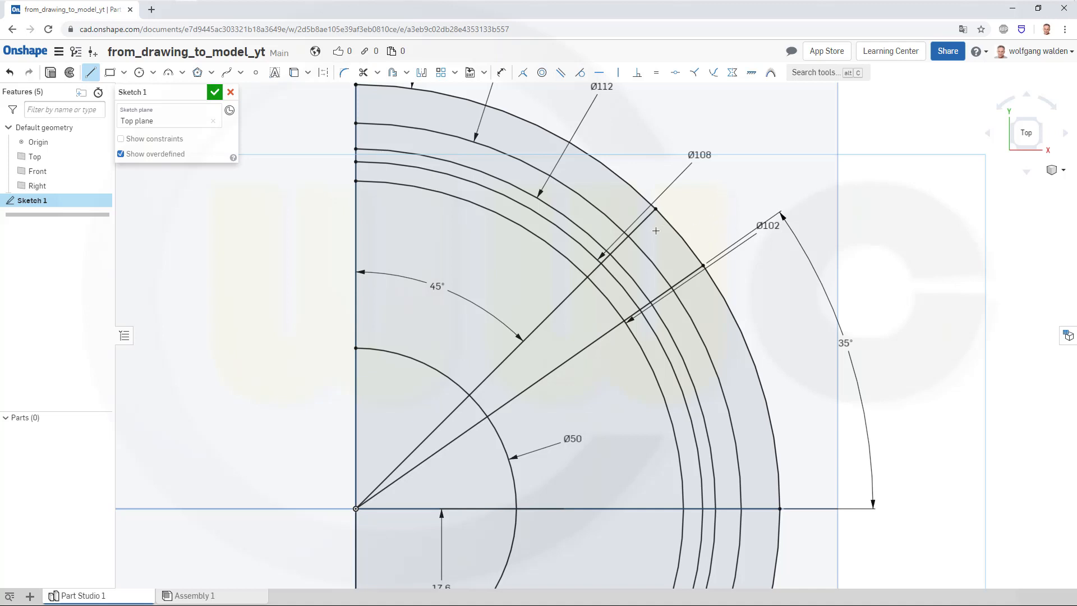
click(601, 262)
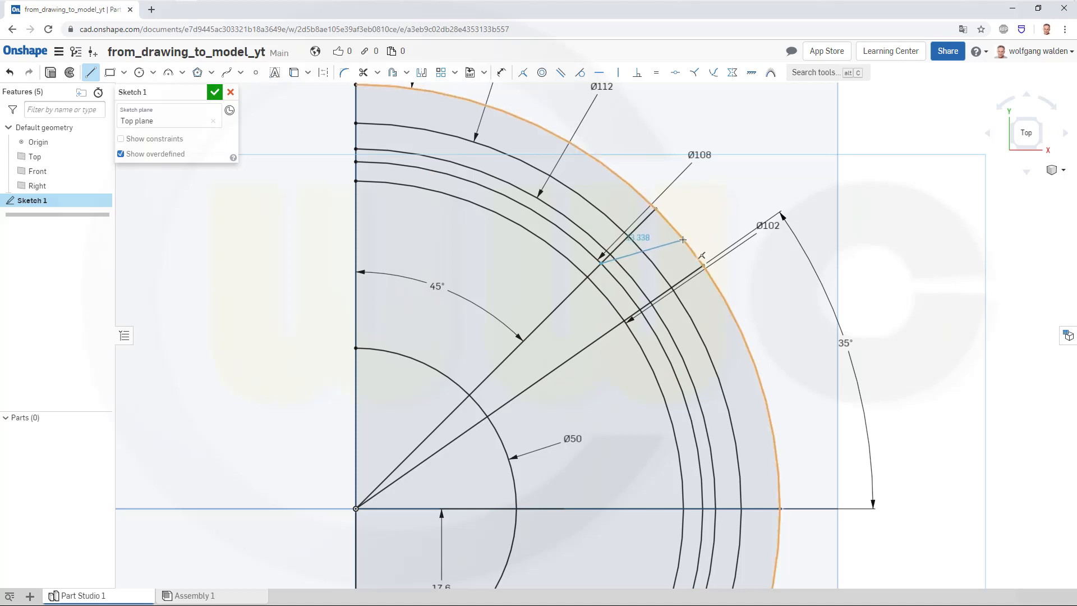
click(683, 239)
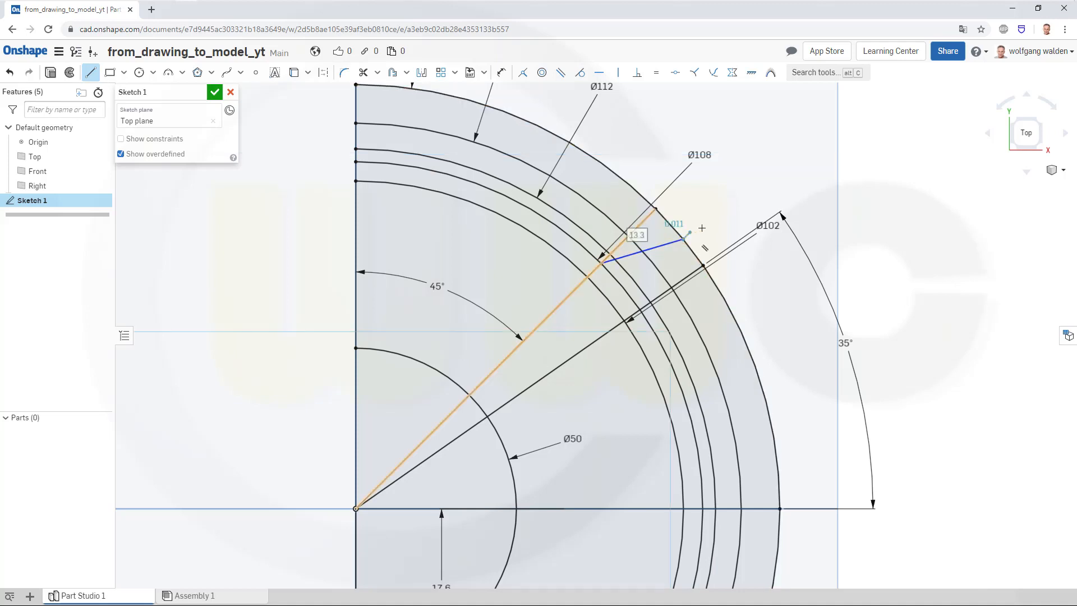
key(Escape)
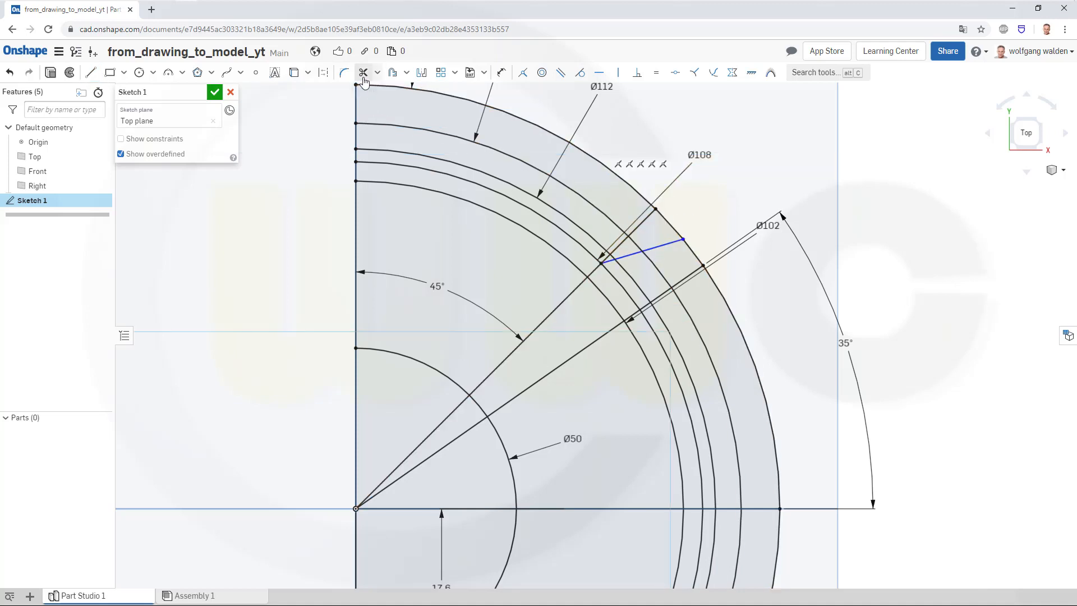
Dimension the angle between the 45° line and the short line reaching the outermost arc as 30°, and finish the sketch
click(500, 74)
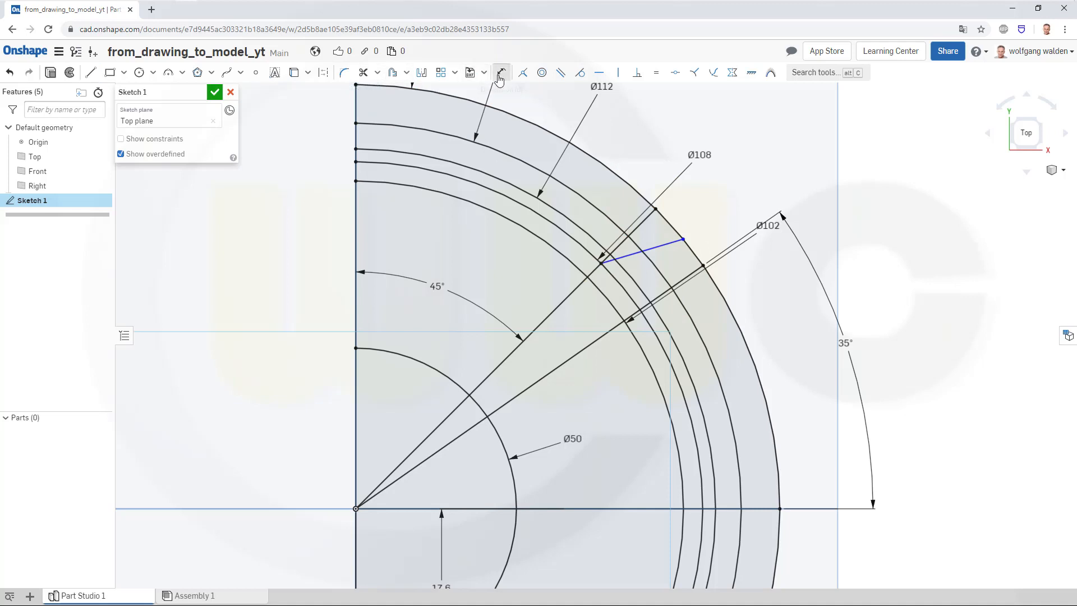
click(644, 220)
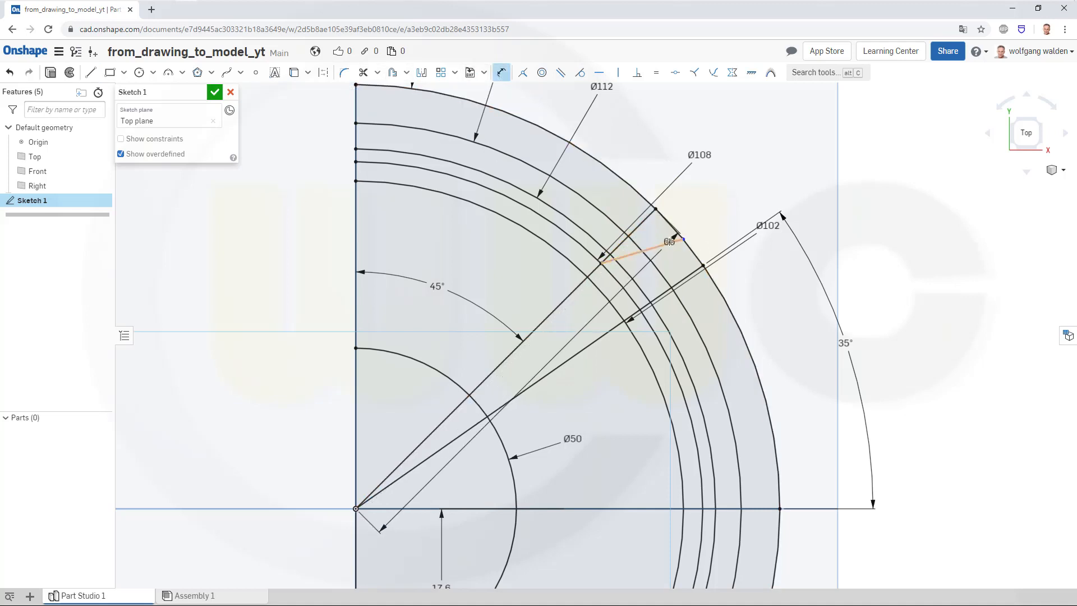
click(671, 243)
click(687, 210)
text(30)
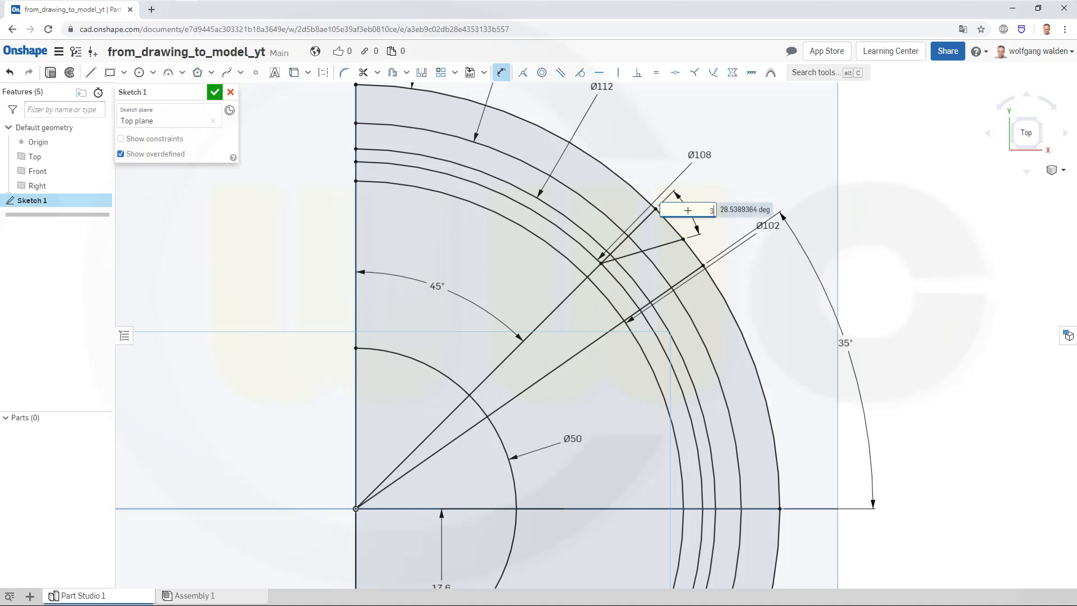
key(Return)
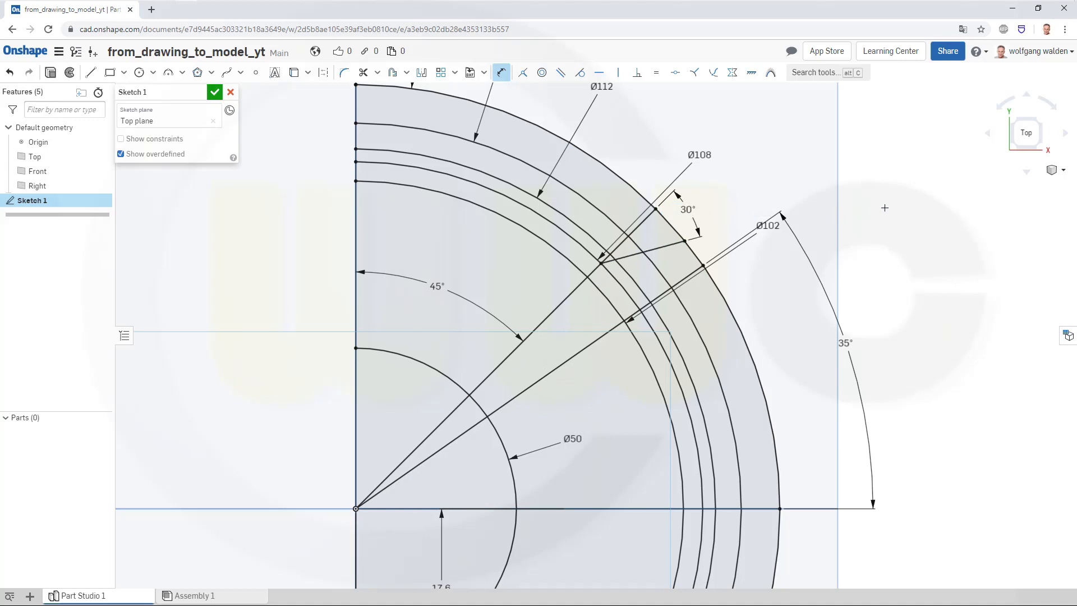
key(Escape)
scroll(646, 396, up, 1)
scroll(545, 353, down, 1)
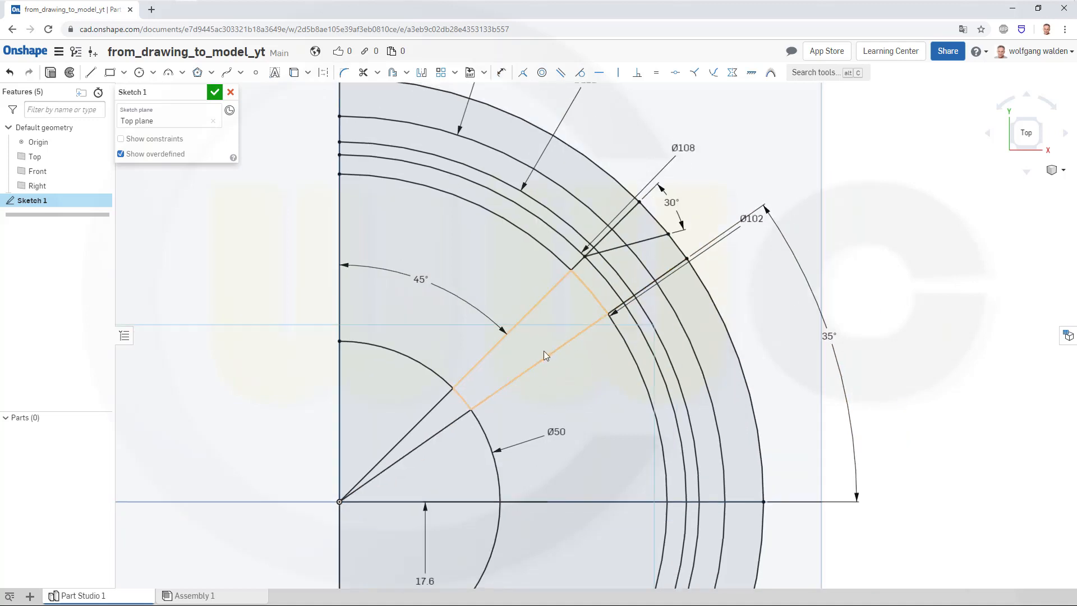
scroll(478, 244, down, 1)
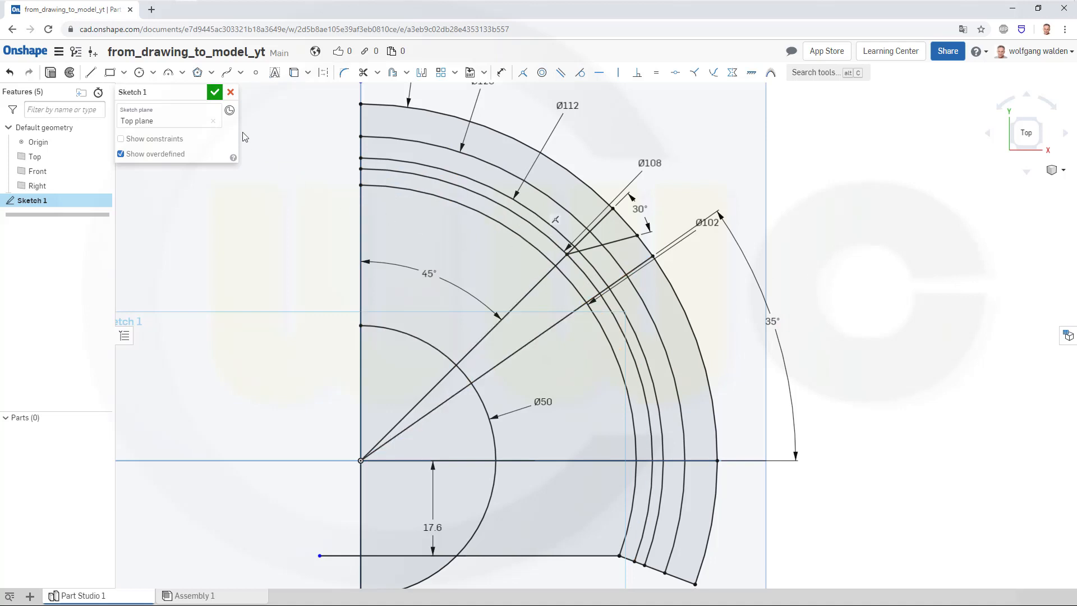
click(213, 92)
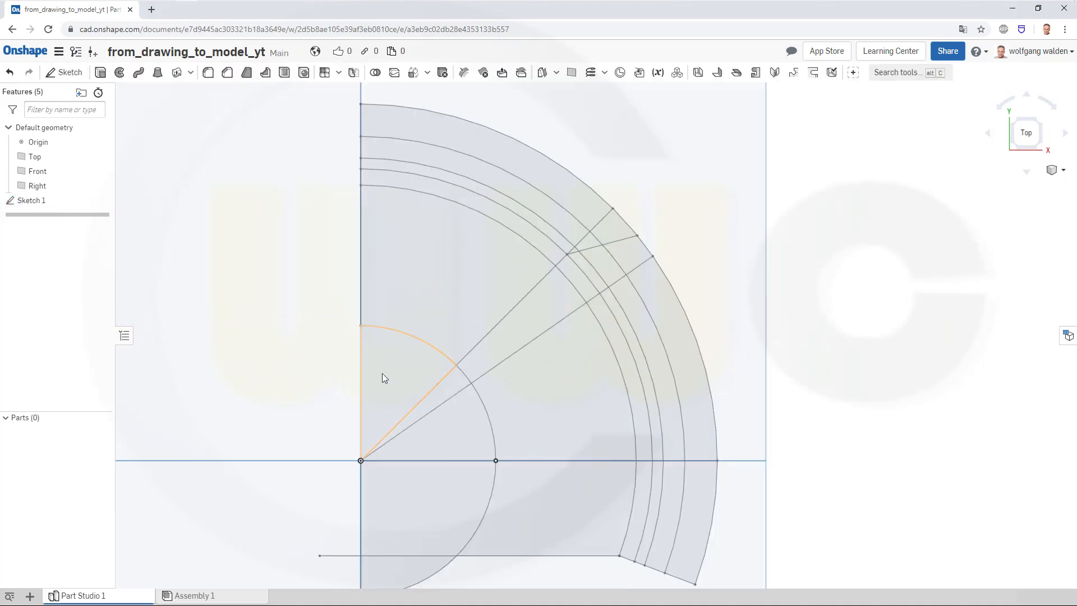
Create a reference plane offset 13 mm above the Top plane
mouse_move(382, 372)
right_down()
mouse_move(385, 304)
mouse_move(318, 267)
mouse_move(271, 215)
mouse_move(393, 261)
right_up()
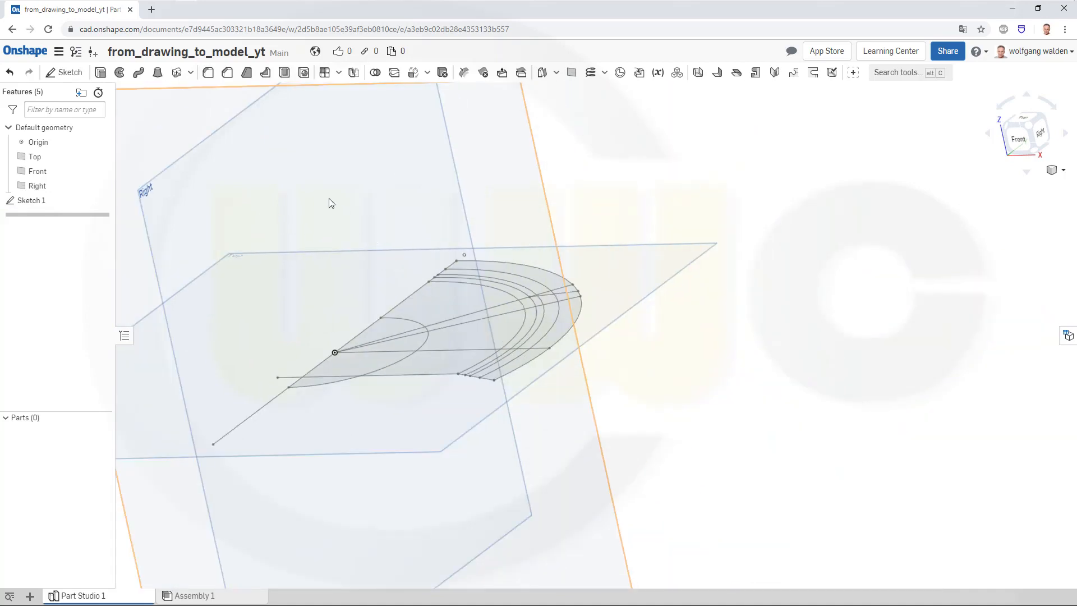
click(680, 268)
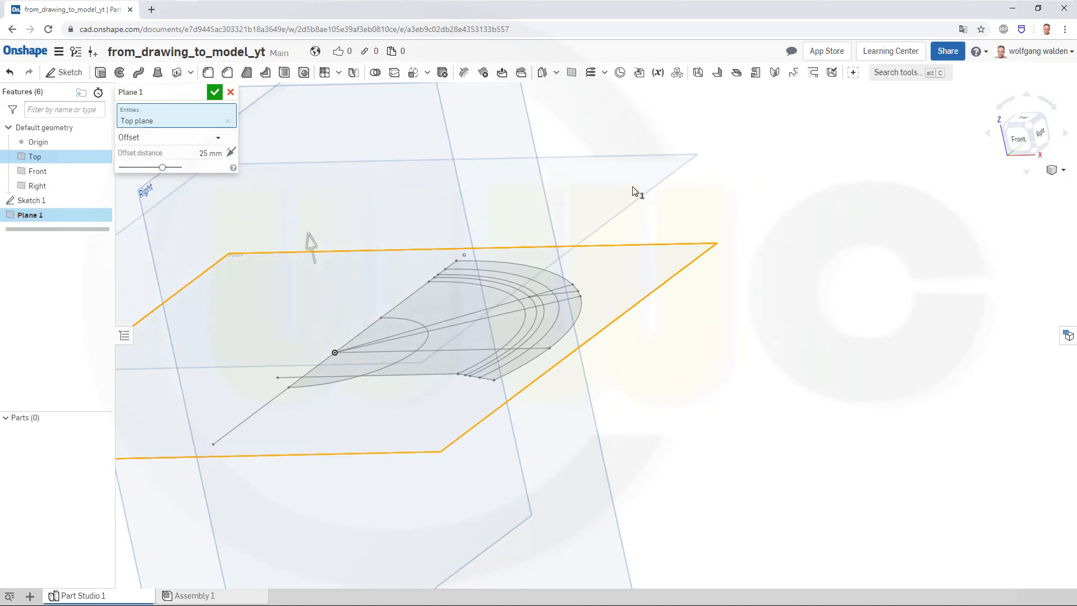
click(211, 153)
text(13)
key(Return)
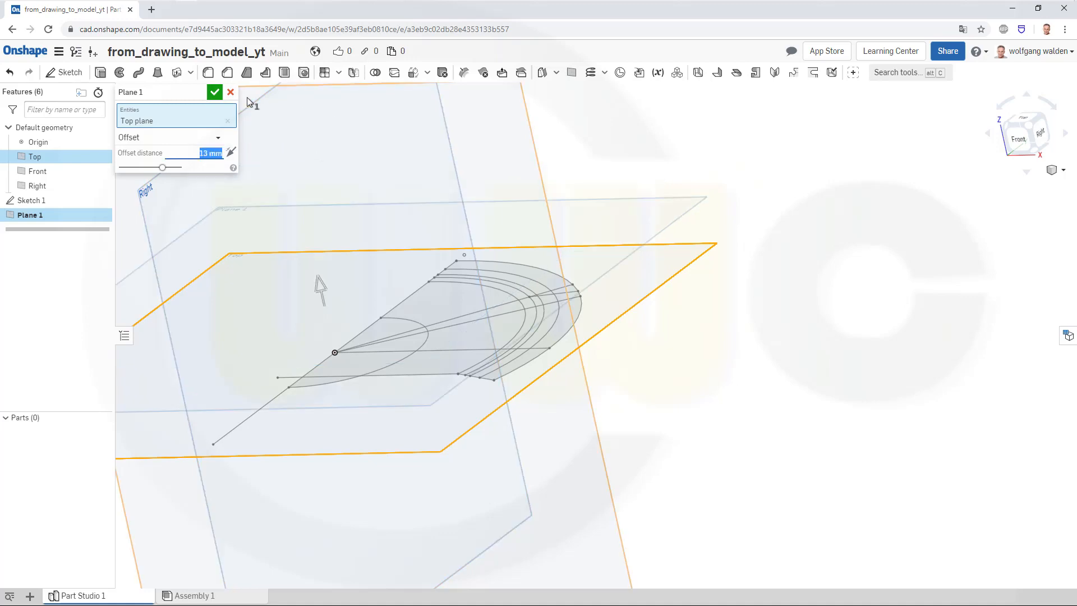
click(215, 92)
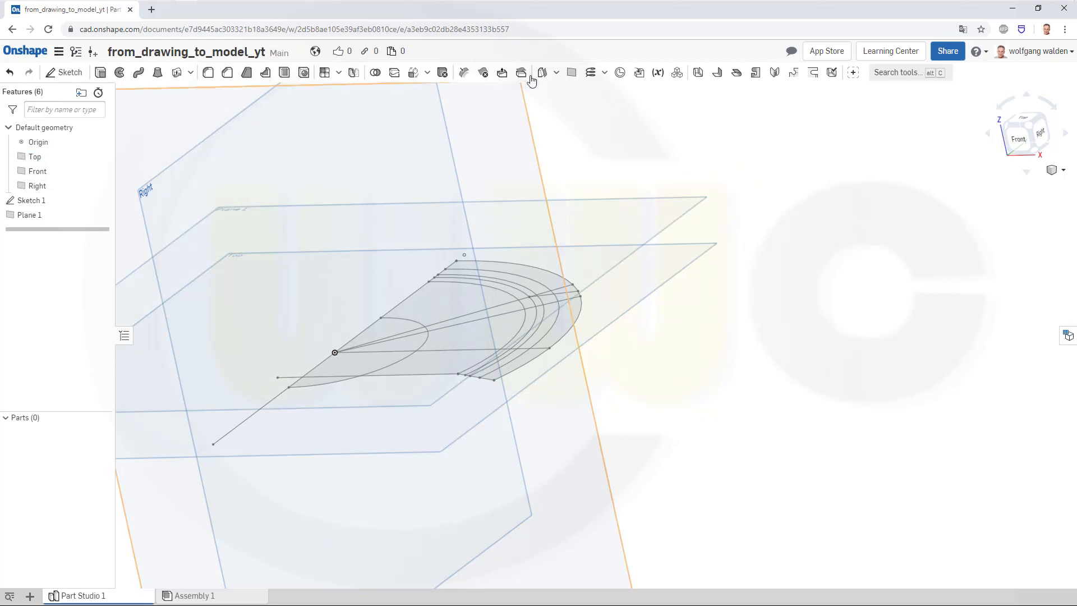
Create a second reference plane offset 19 mm above the Top plane
click(572, 72)
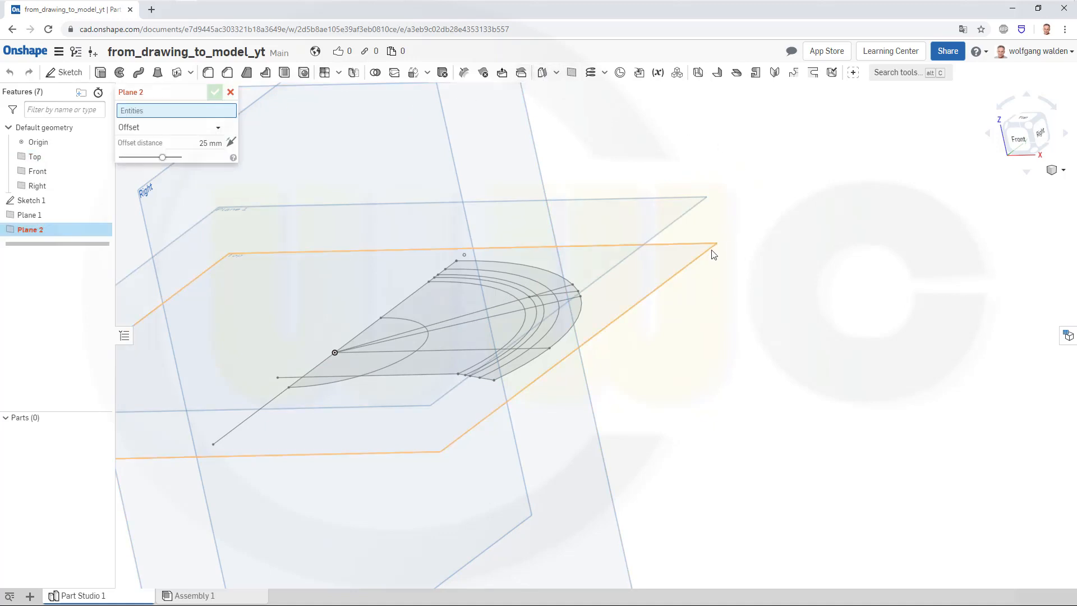
click(714, 255)
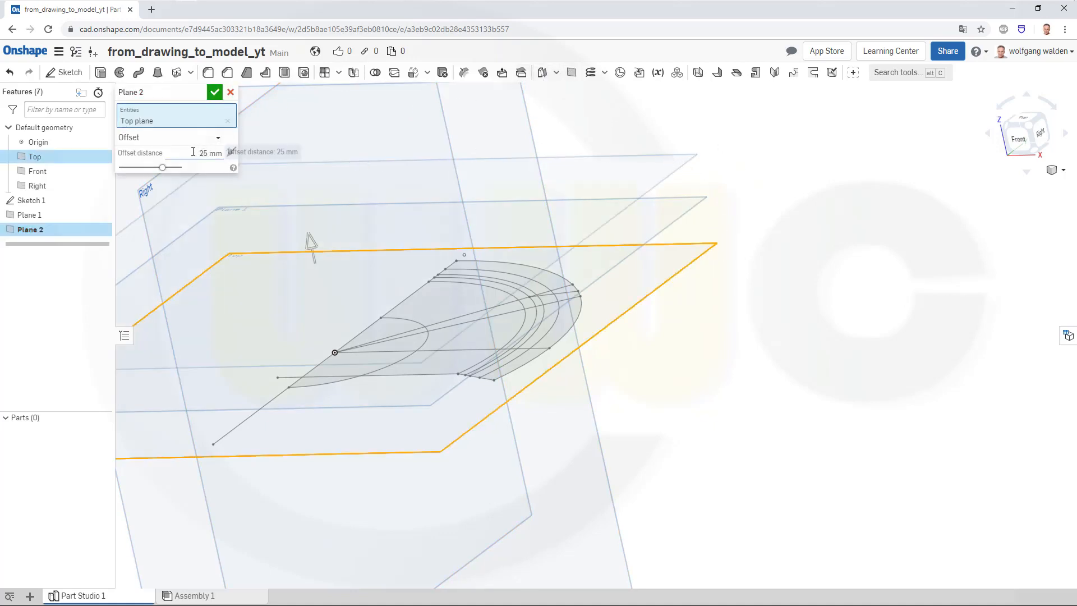
drag(193, 151, 291, 147)
text(19)
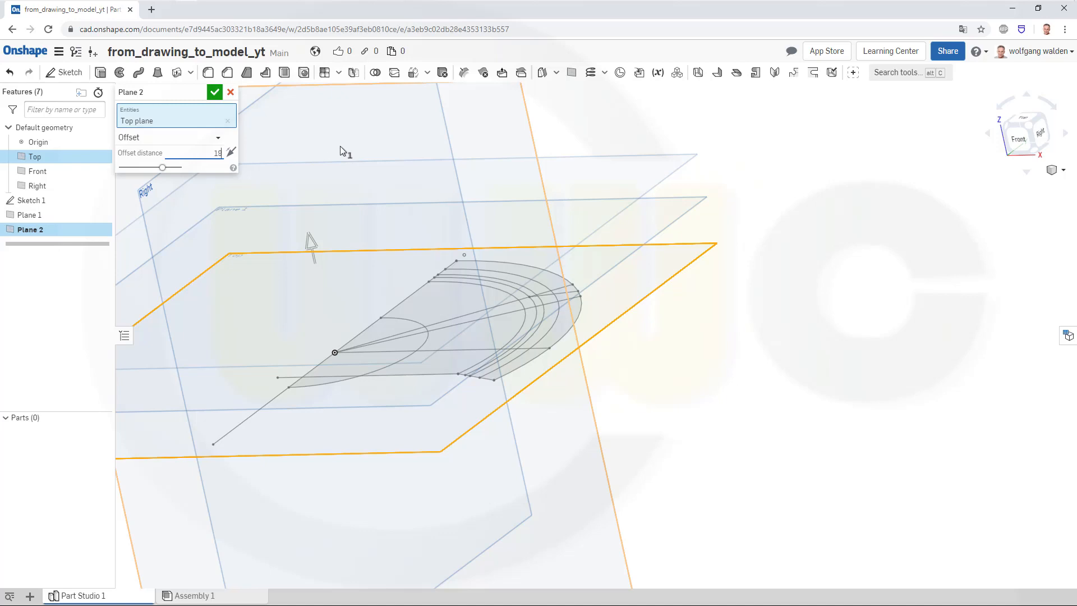
key(Return)
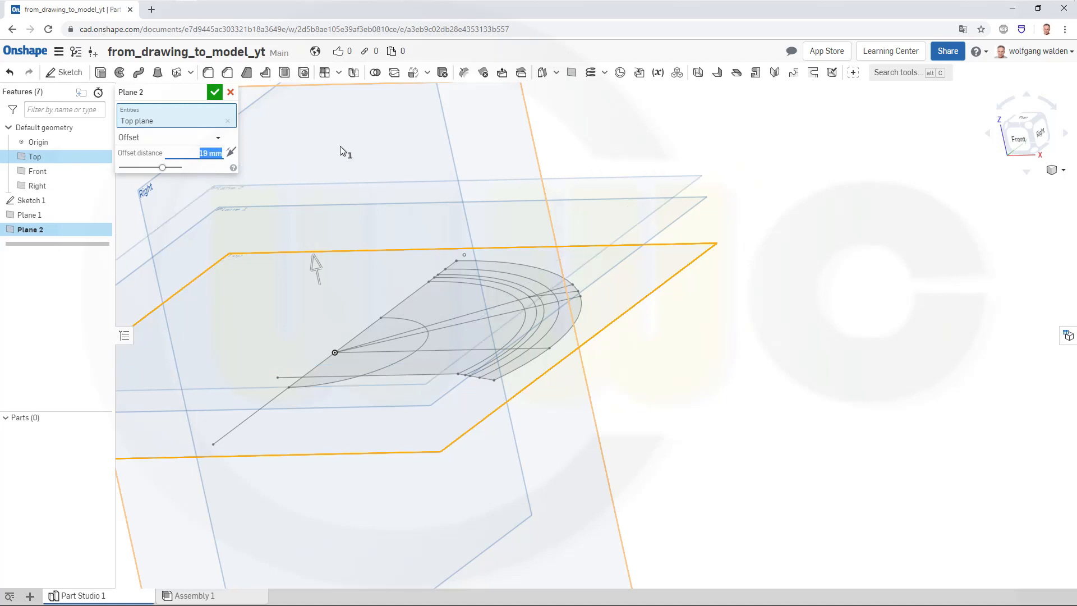
click(214, 92)
Create a third reference plane offset 20 mm above Plane 2
click(572, 75)
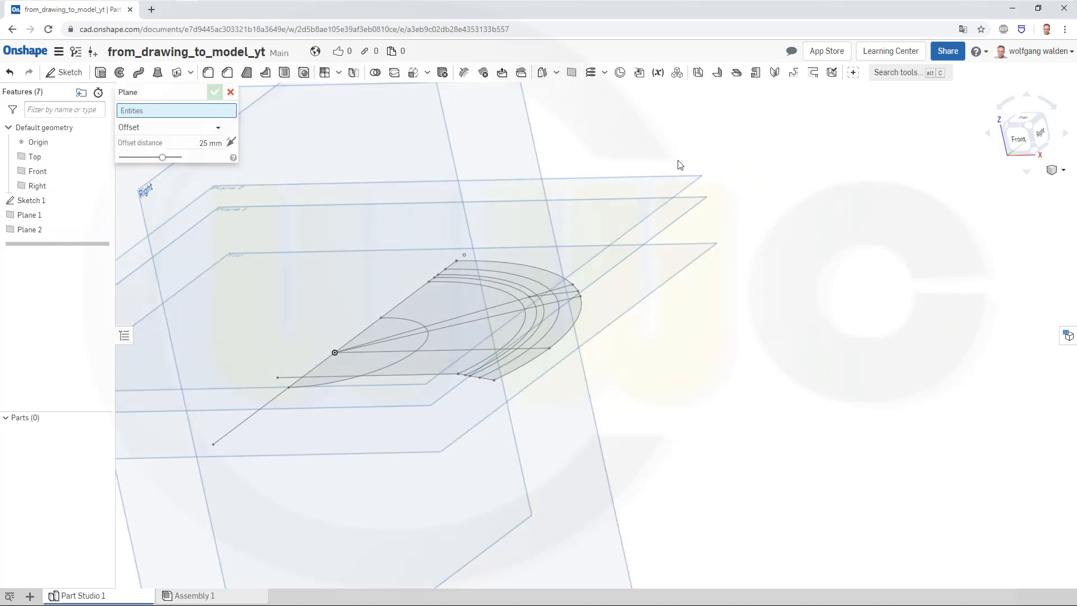
click(683, 190)
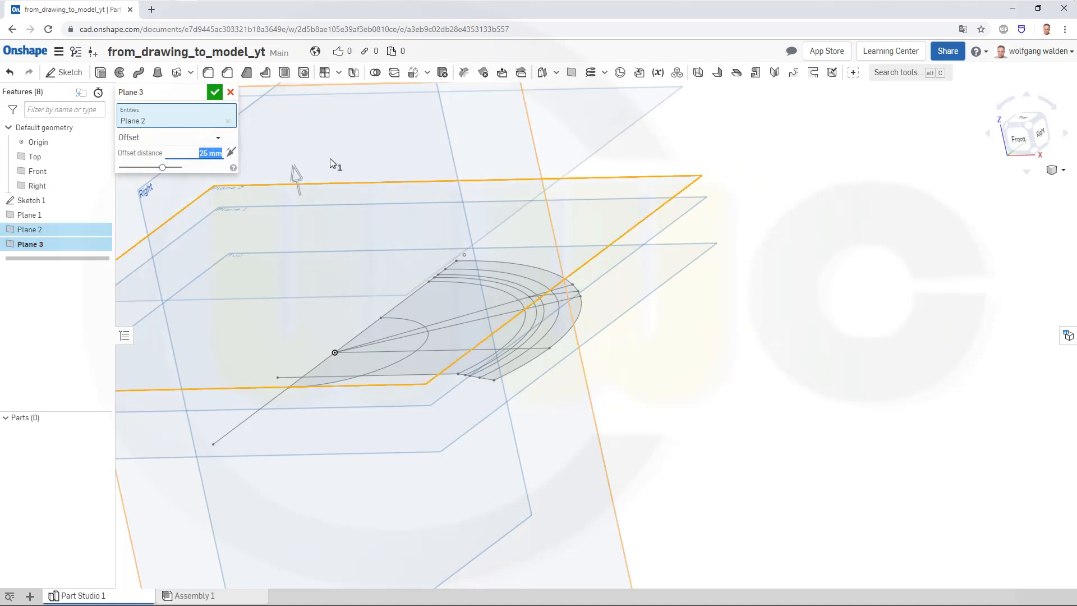
text(20)
key(Return)
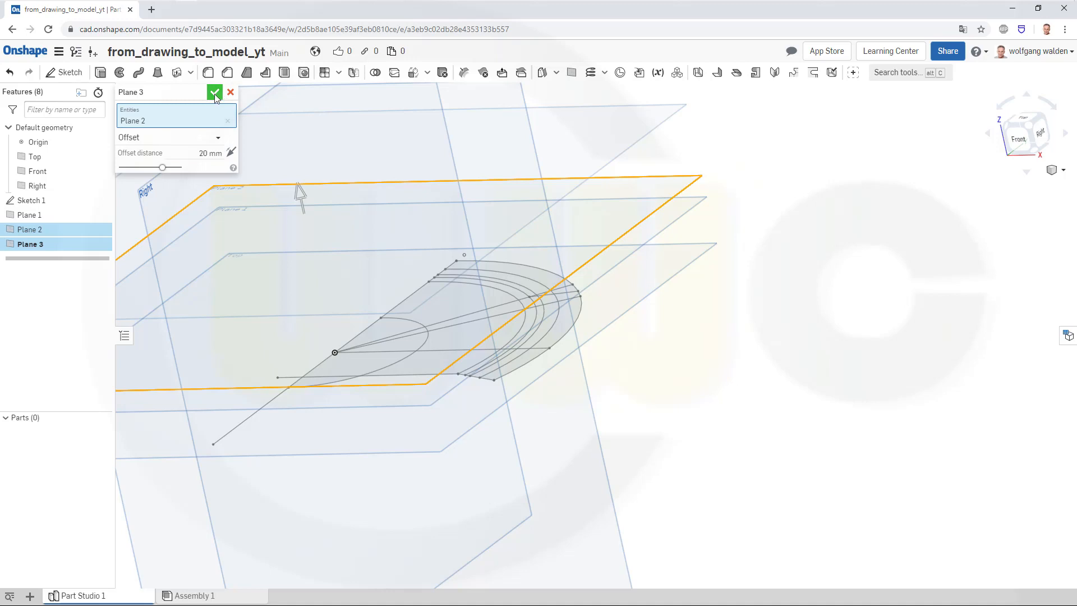
click(215, 94)
right_drag(746, 390, 658, 392)
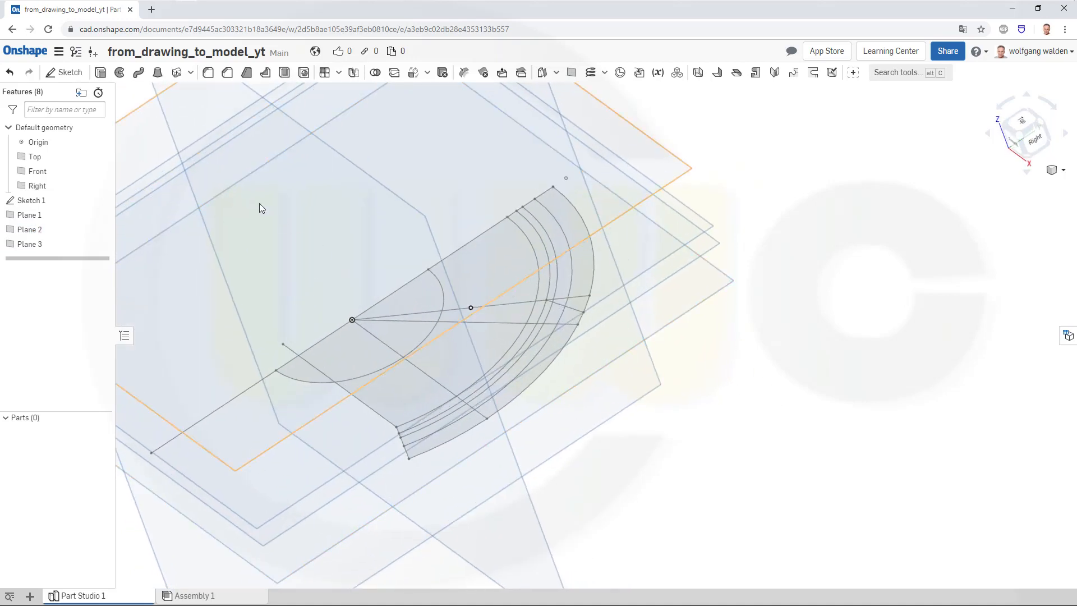
scroll(275, 200, up, 3)
scroll(314, 199, down, 5)
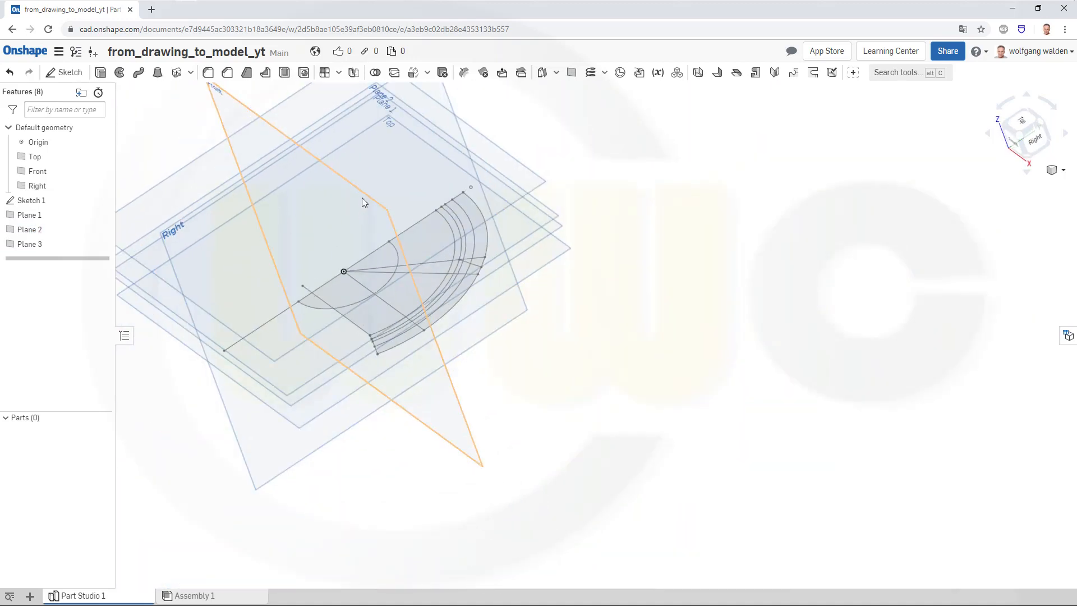
right_drag(362, 198, 466, 281)
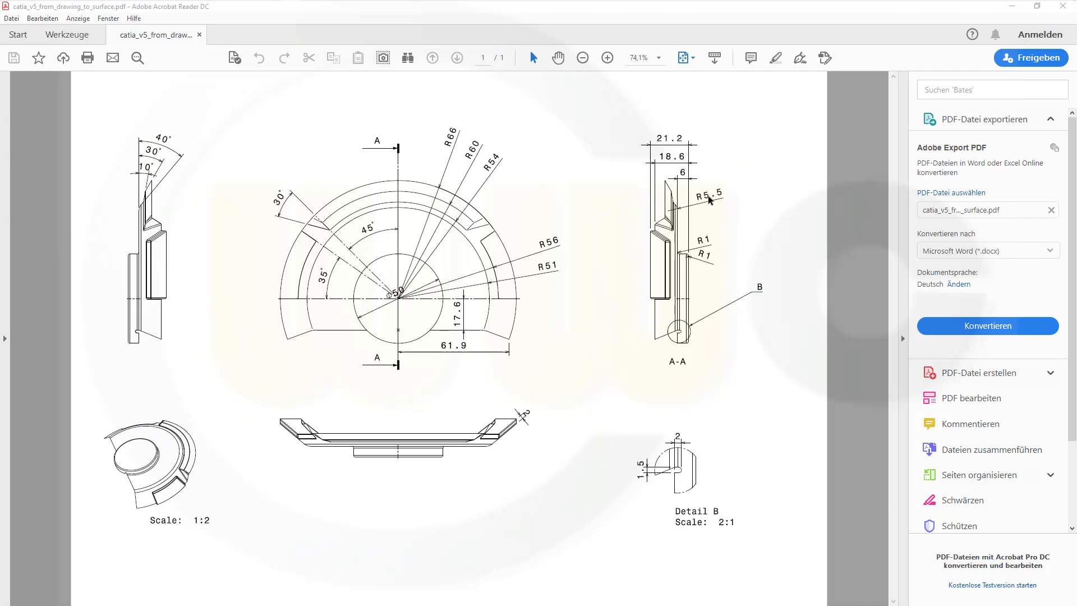
key(alt+Tab)
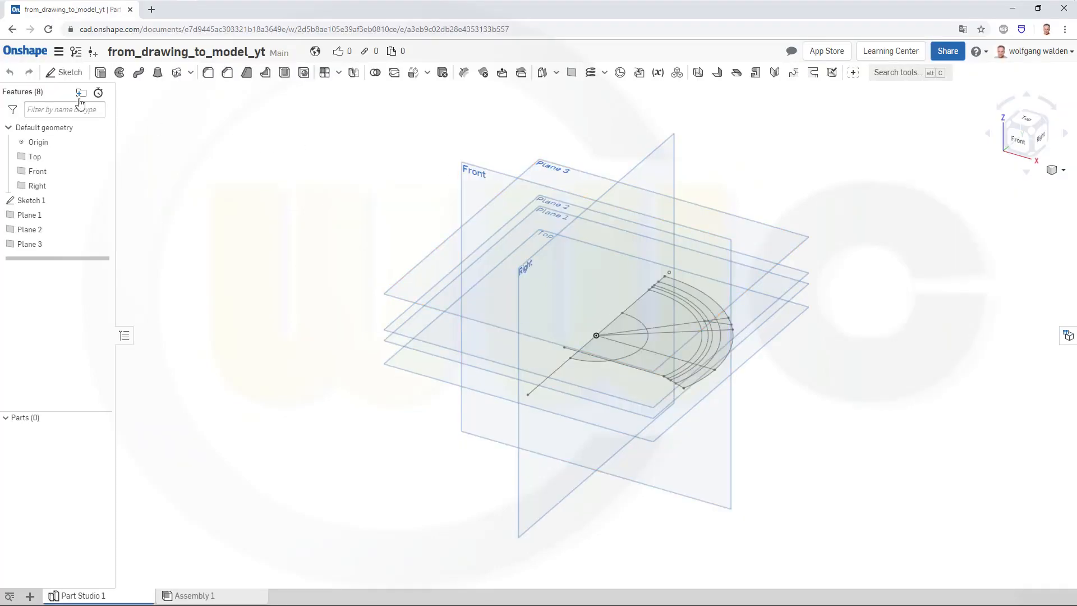
click(67, 84)
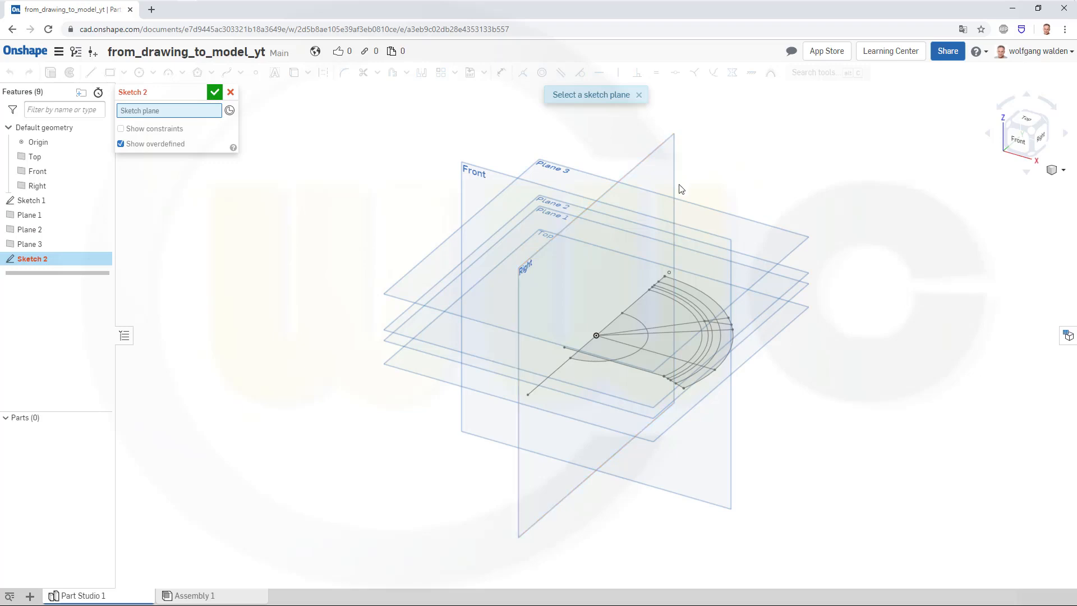
click(642, 166)
click(1042, 138)
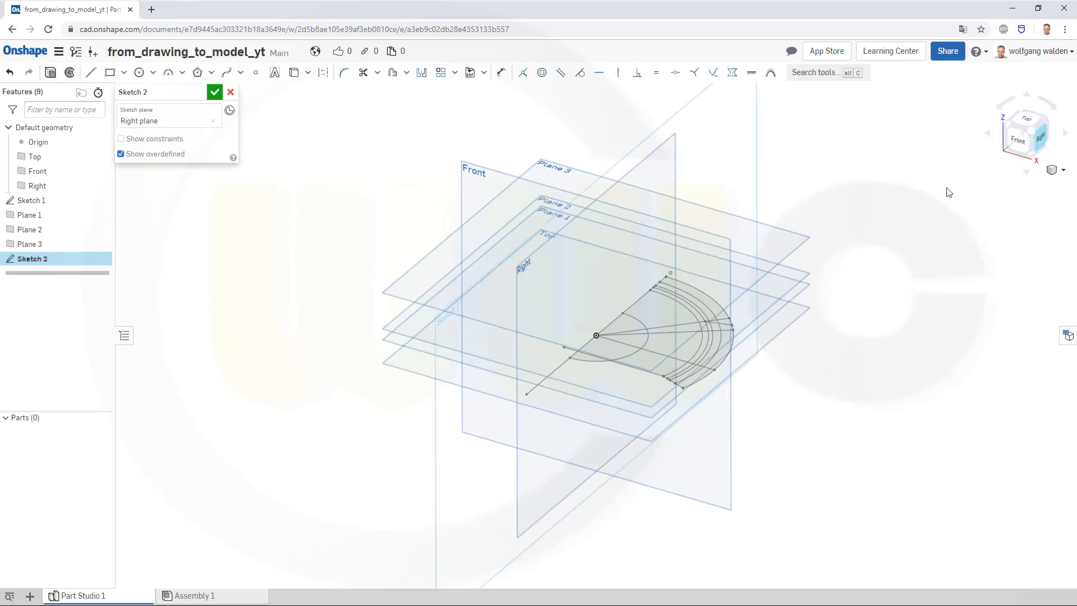
right_drag(640, 311, 639, 318)
scroll(598, 331, up, 3)
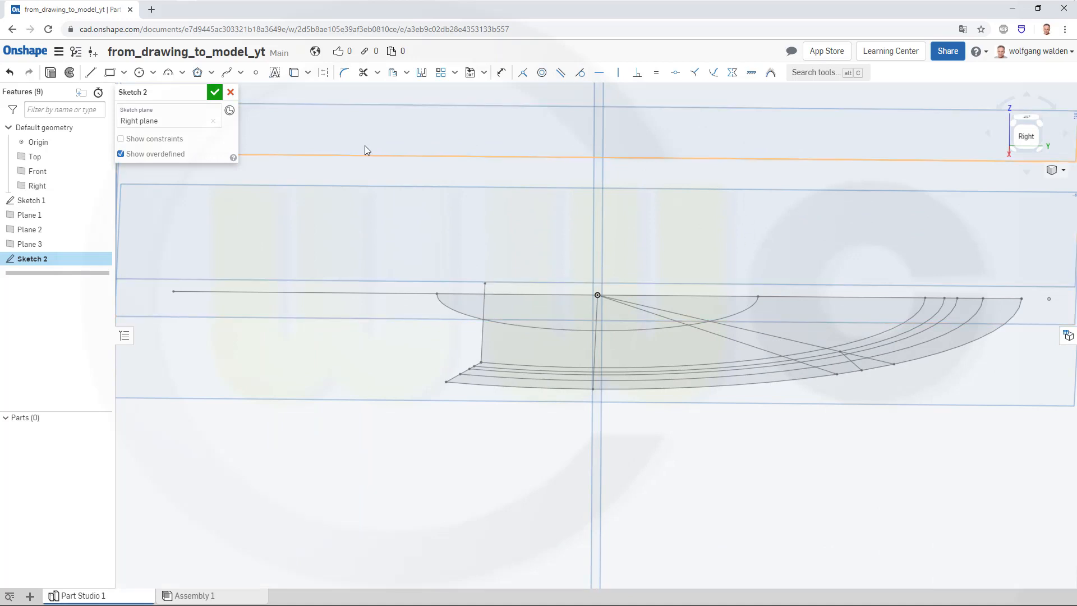
click(230, 92)
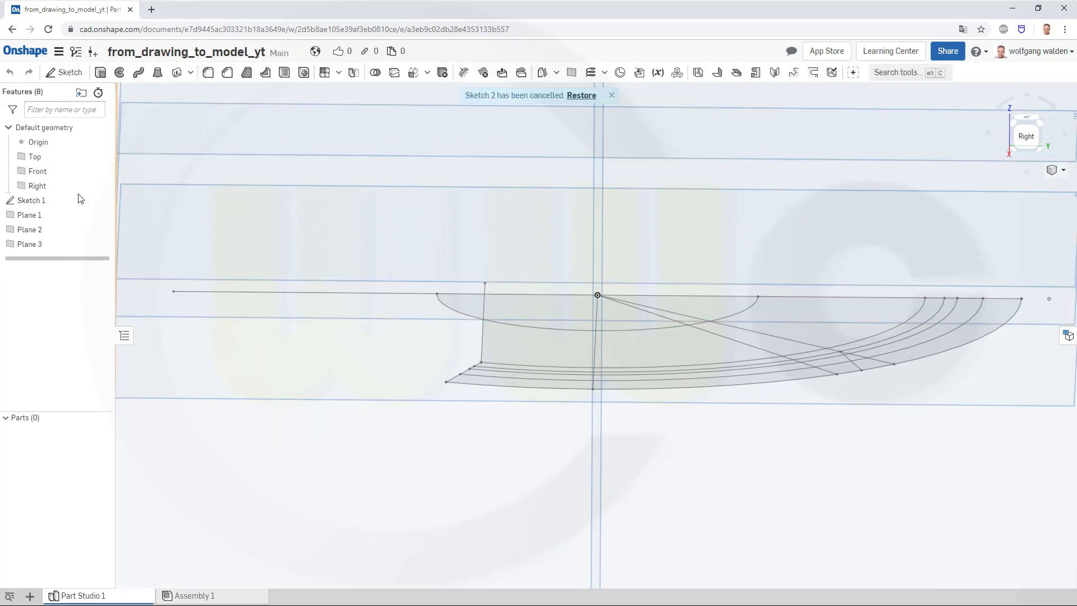
Reopen Sketch 1, trim the vertical line beyond the Ø50 arc and the lower horizontal line's overhang past it, and finish the sketch
double_click(31, 202)
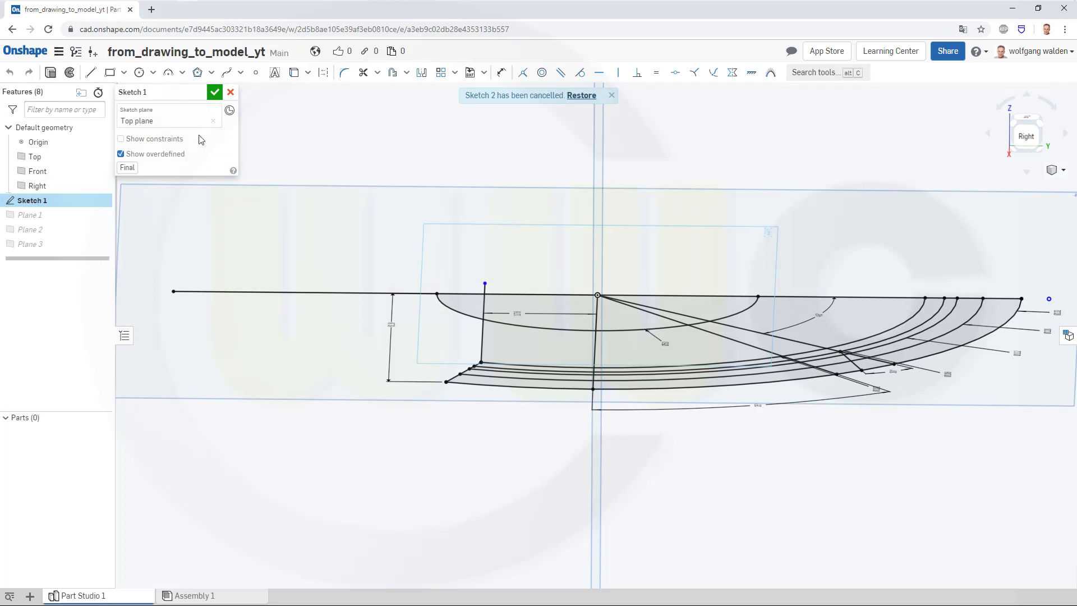
click(363, 72)
click(310, 291)
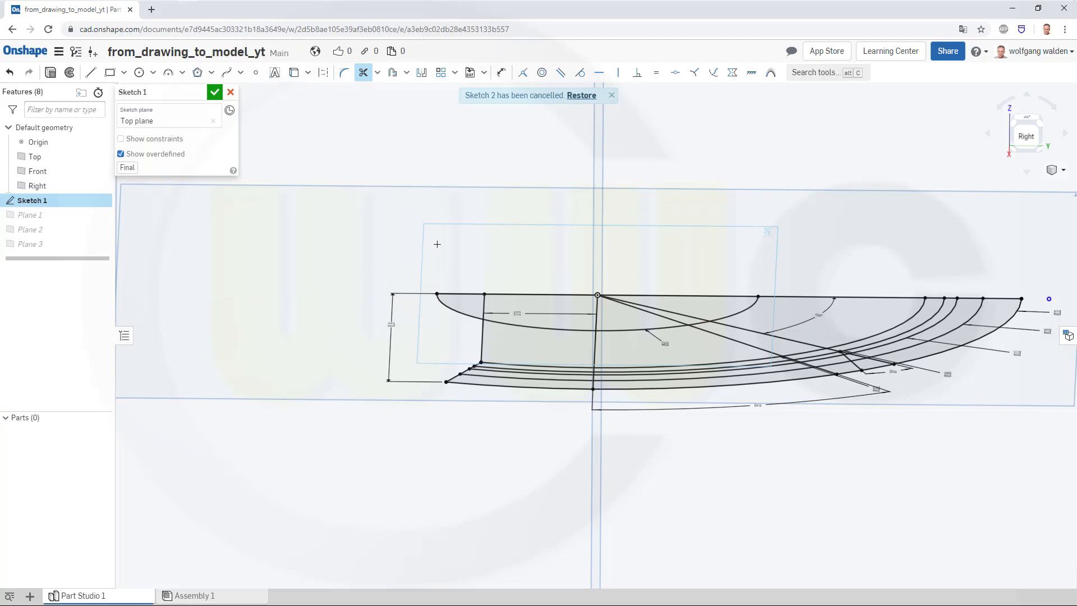
click(215, 92)
Start a sketch on the Right plane and project the end point of Sketch 1's straight inner edge nearest the origin line into it
click(78, 77)
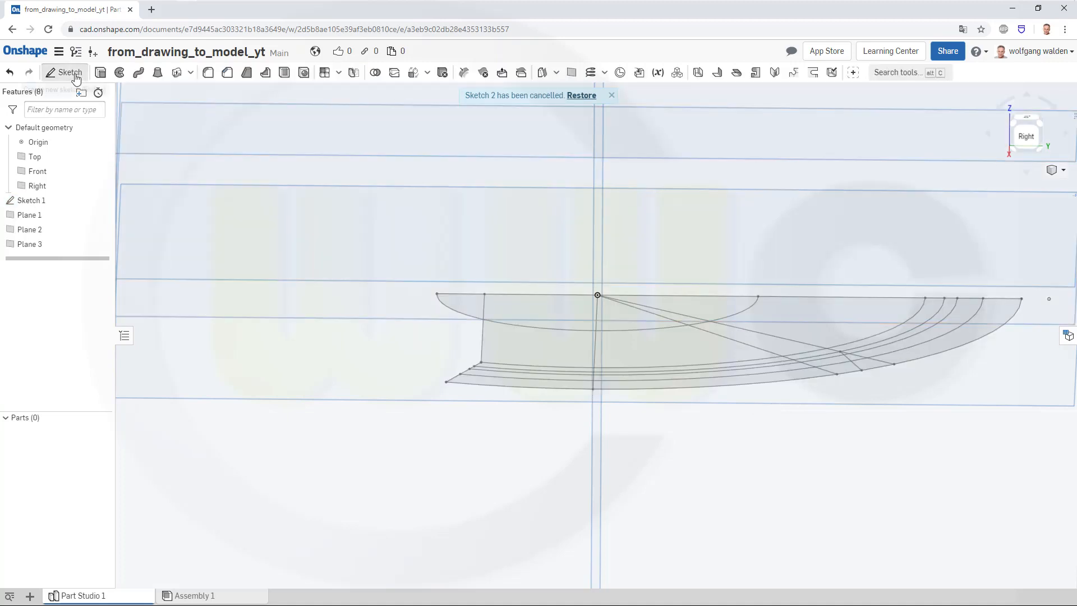
scroll(576, 308, down, 3)
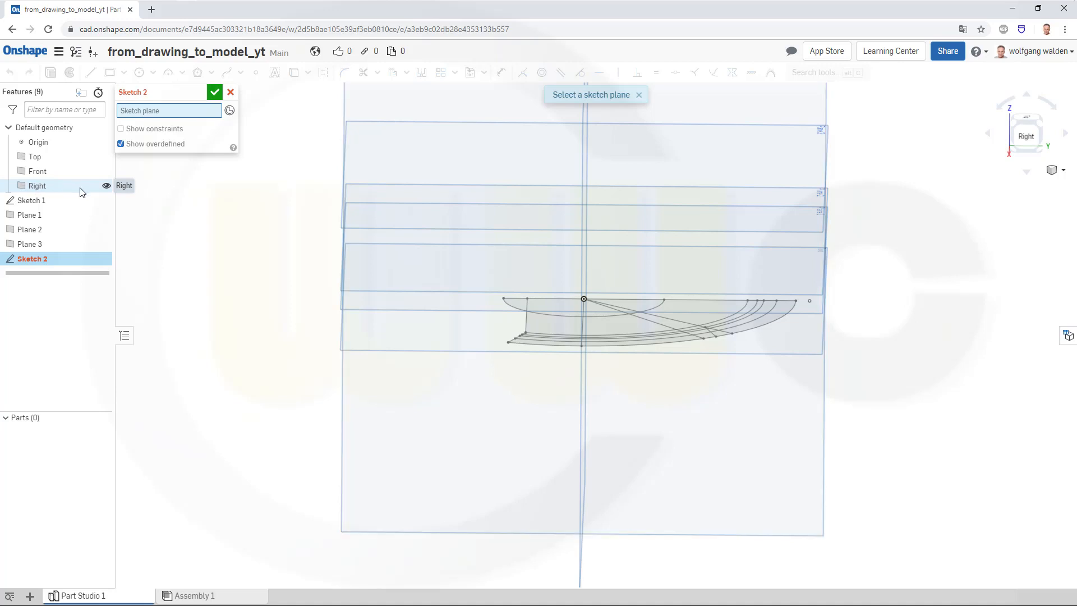
click(59, 187)
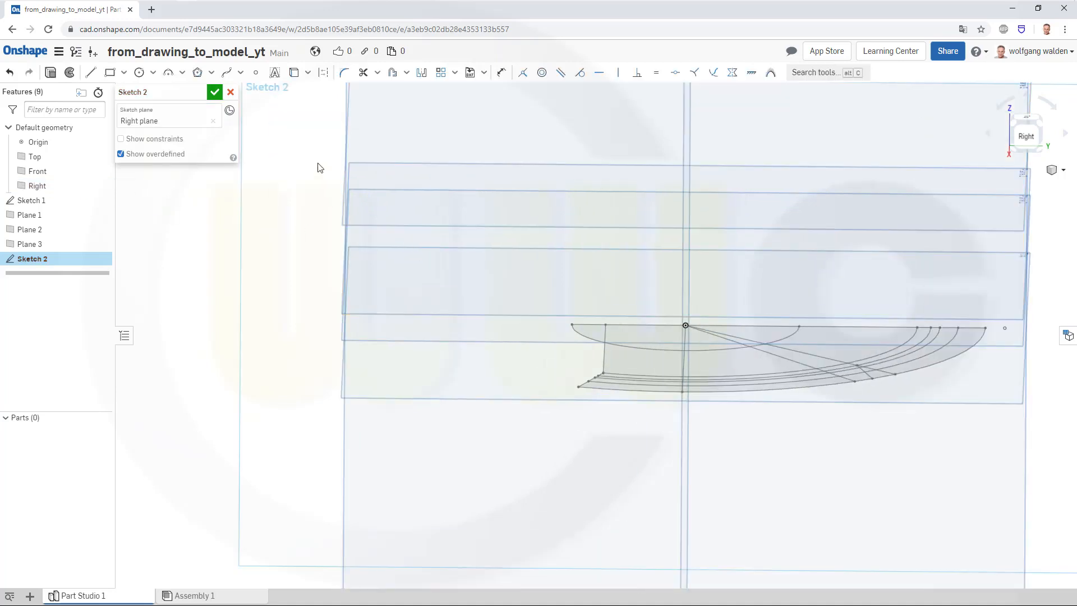
click(294, 72)
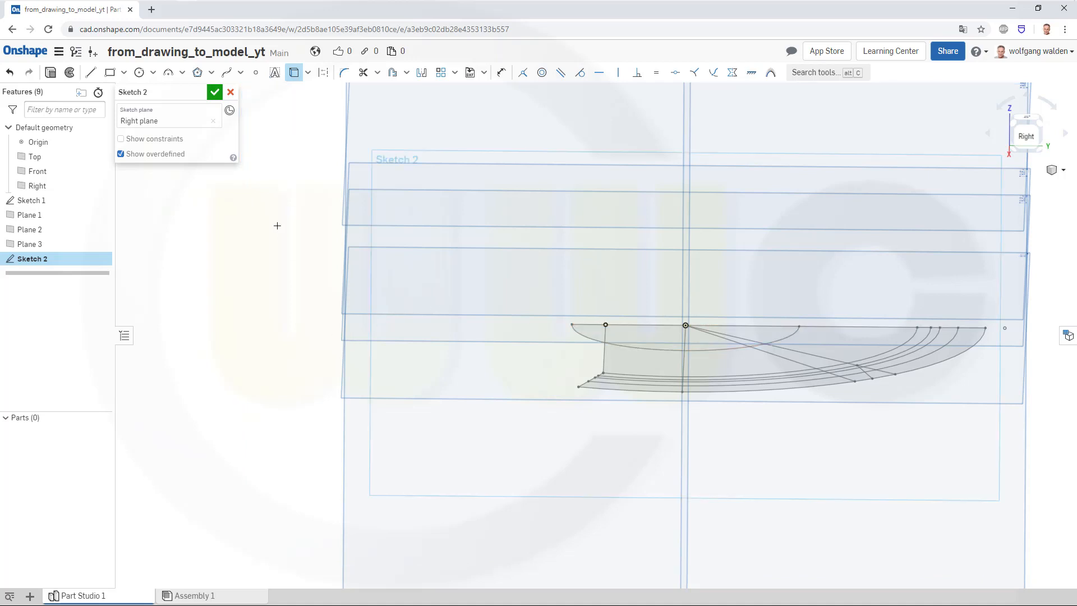
Draw a vertical construction line about 15.5 mm long upward from the projected point
click(323, 73)
click(92, 74)
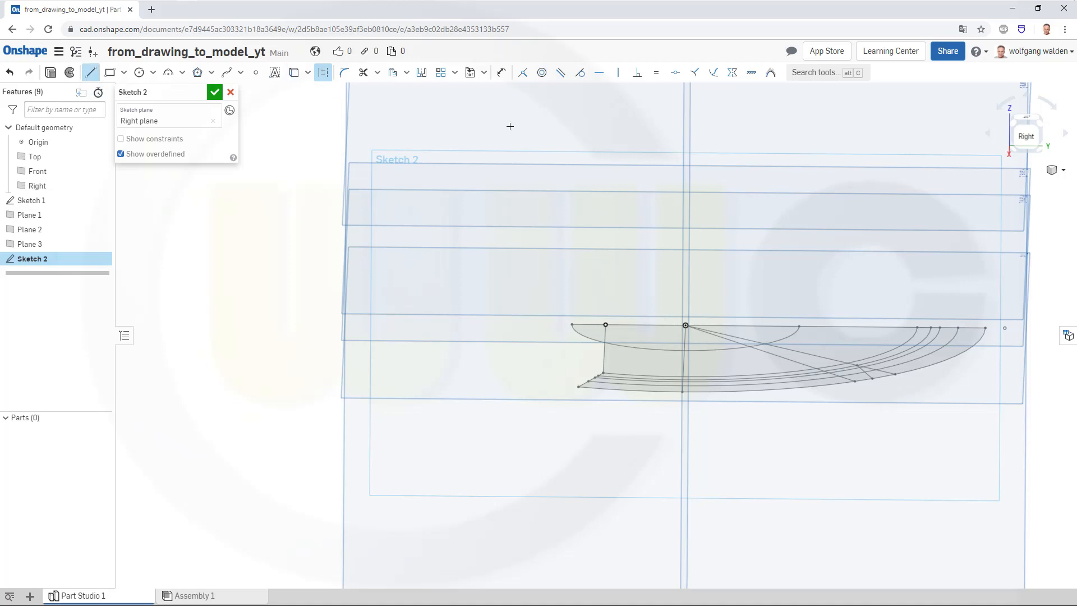
click(606, 325)
click(607, 256)
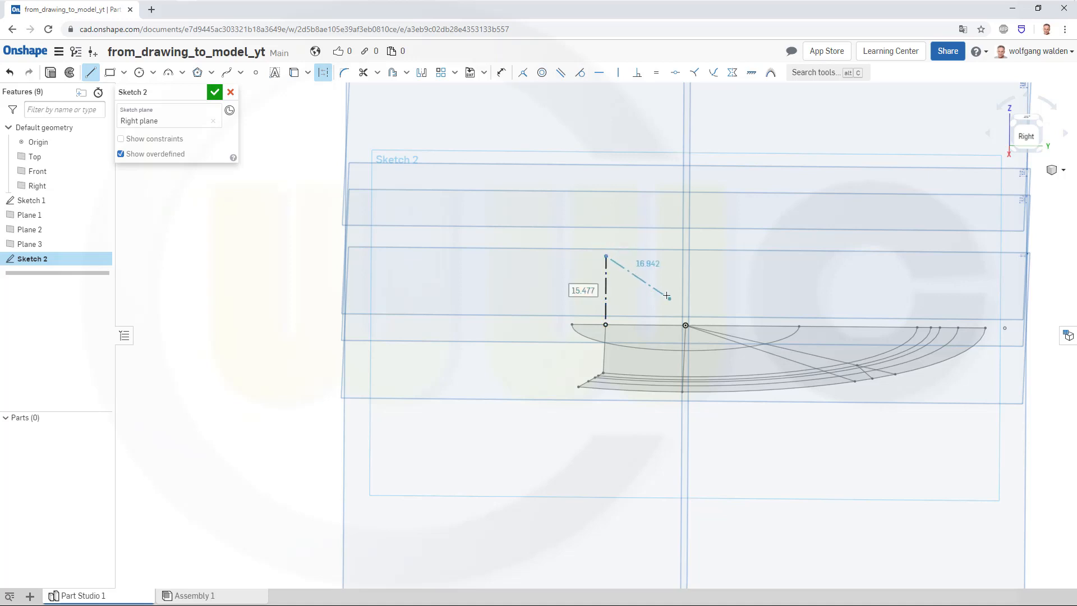
key(Escape)
Constrain the construction line's upper end point coincident with Plane 1
key(n)
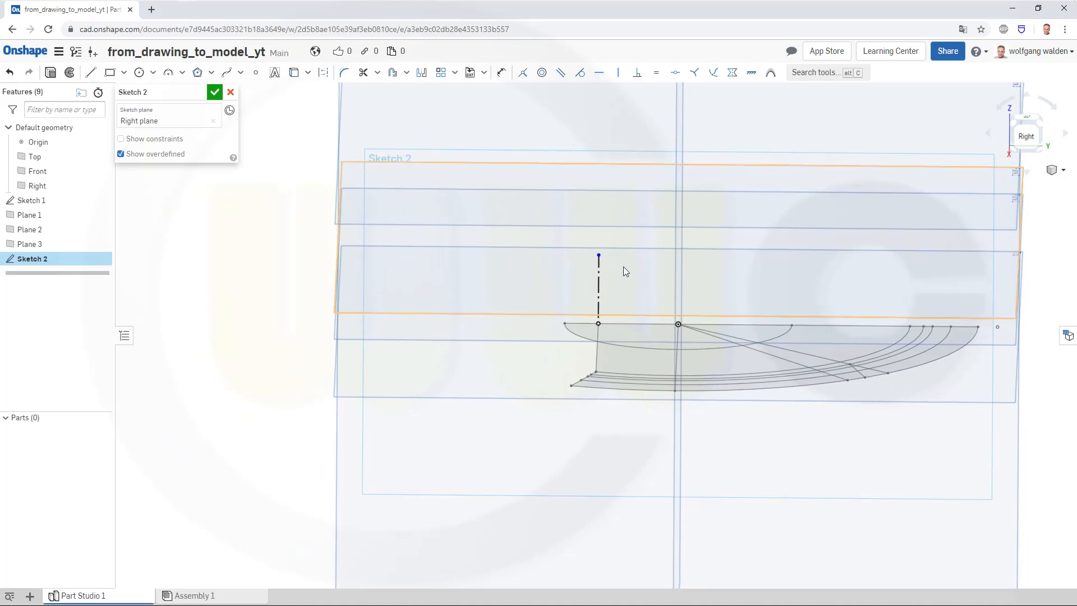
right_drag(628, 252, 627, 253)
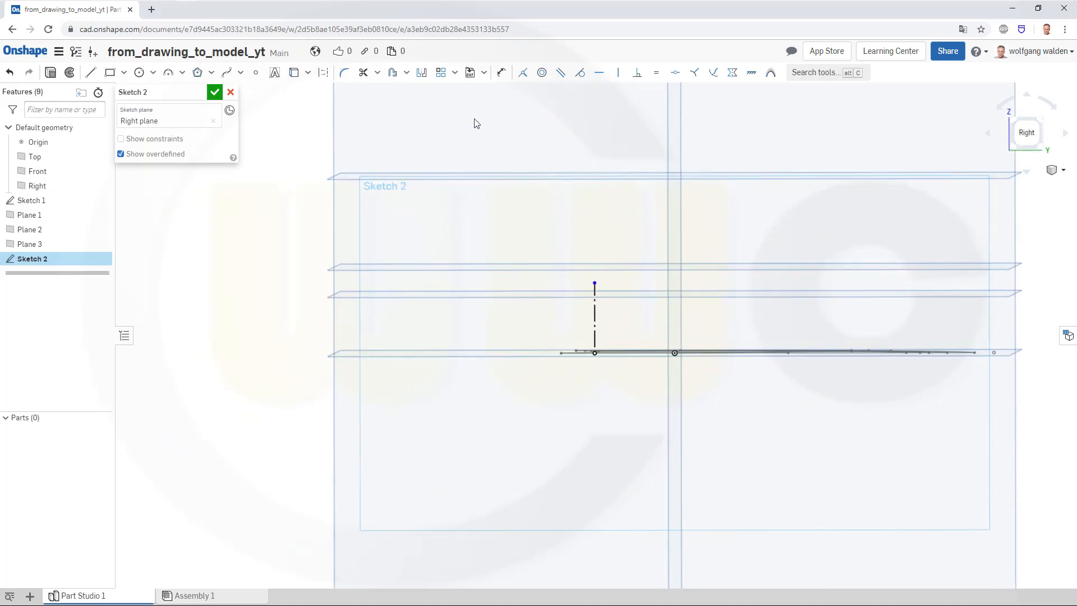
click(523, 72)
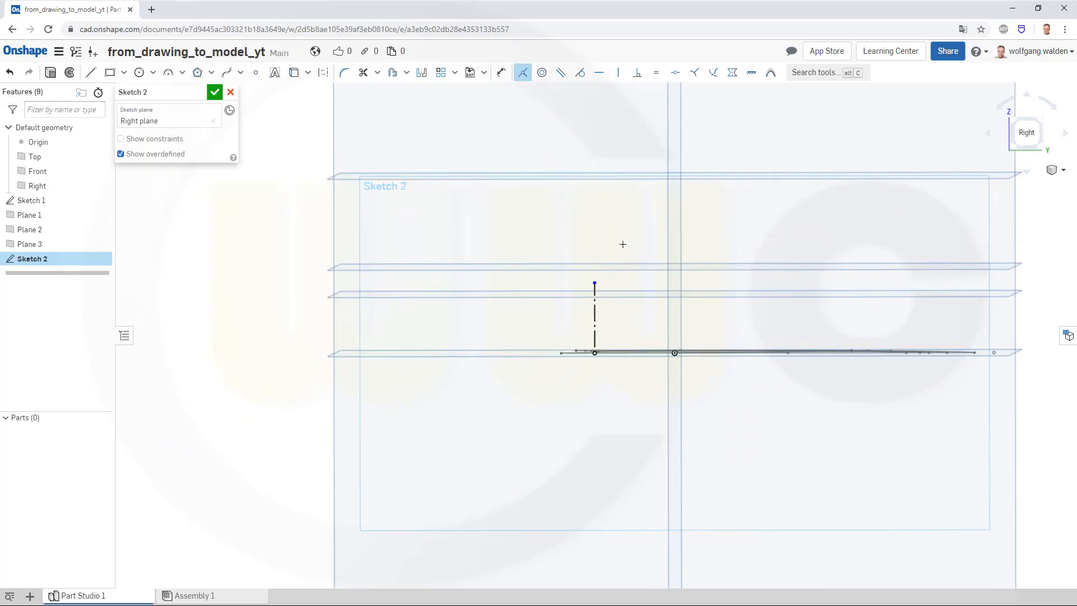
click(595, 283)
click(615, 298)
Draw a rectangle 1.5 mm wide and 2 mm high, up and to the left from the construction line's upper end point
click(110, 73)
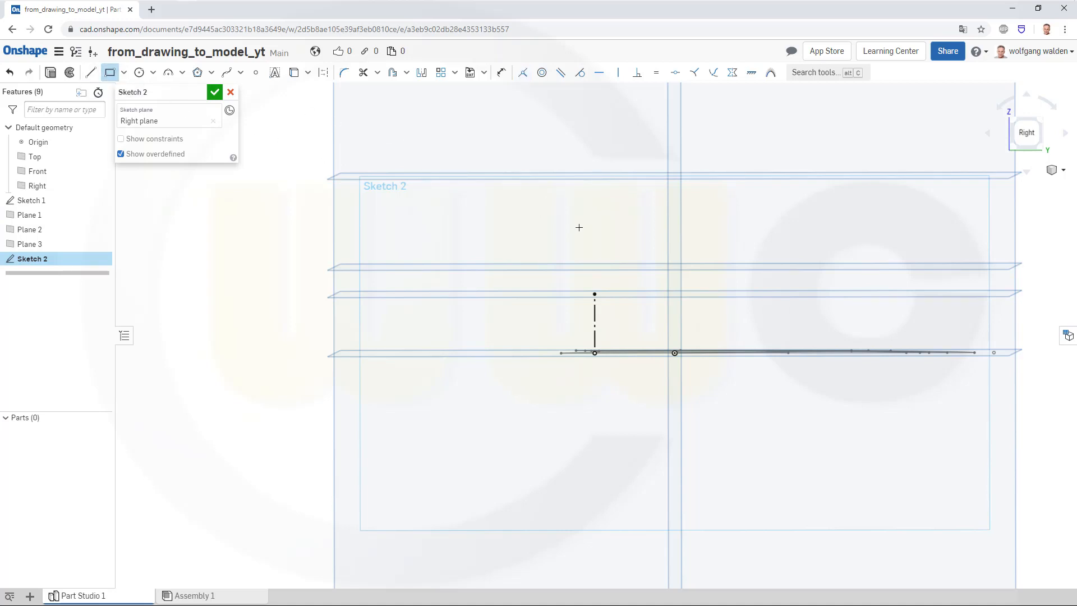
click(595, 292)
click(574, 275)
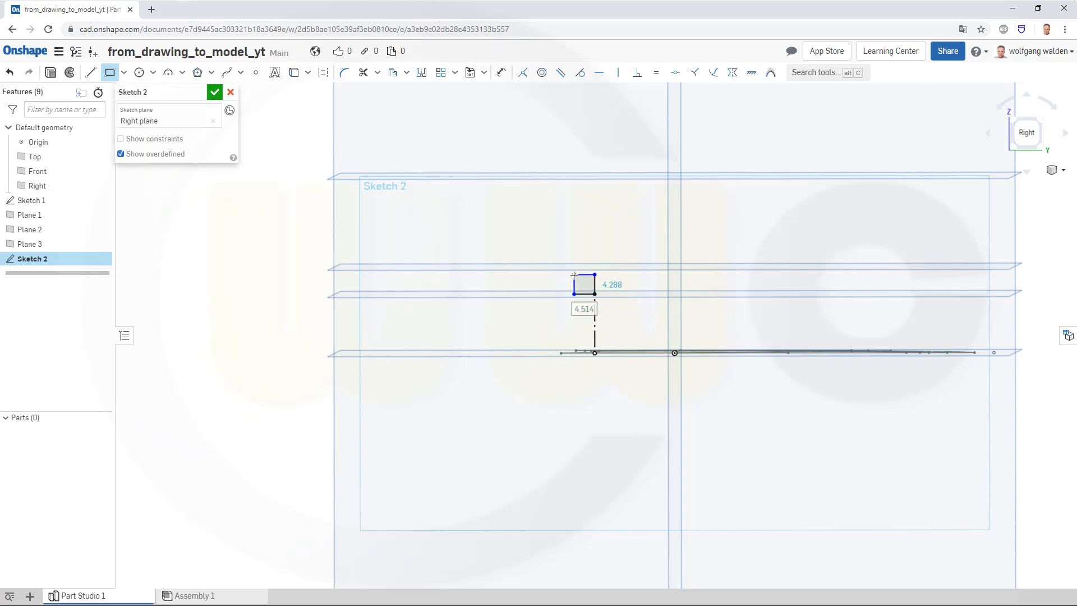
text(1.5)
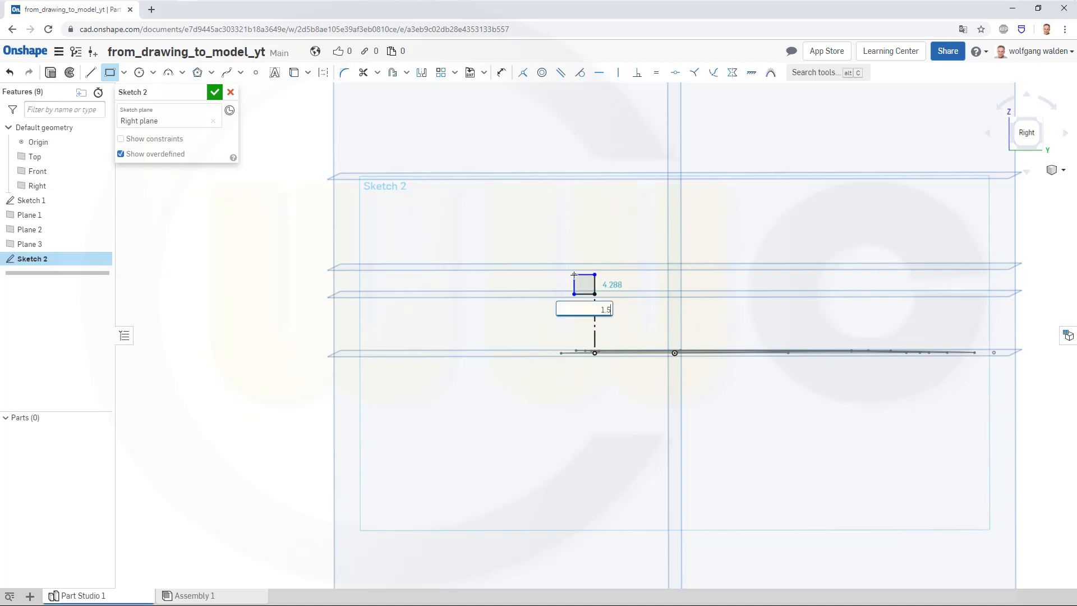
key(Return)
key(Tab)
text(2)
key(Return)
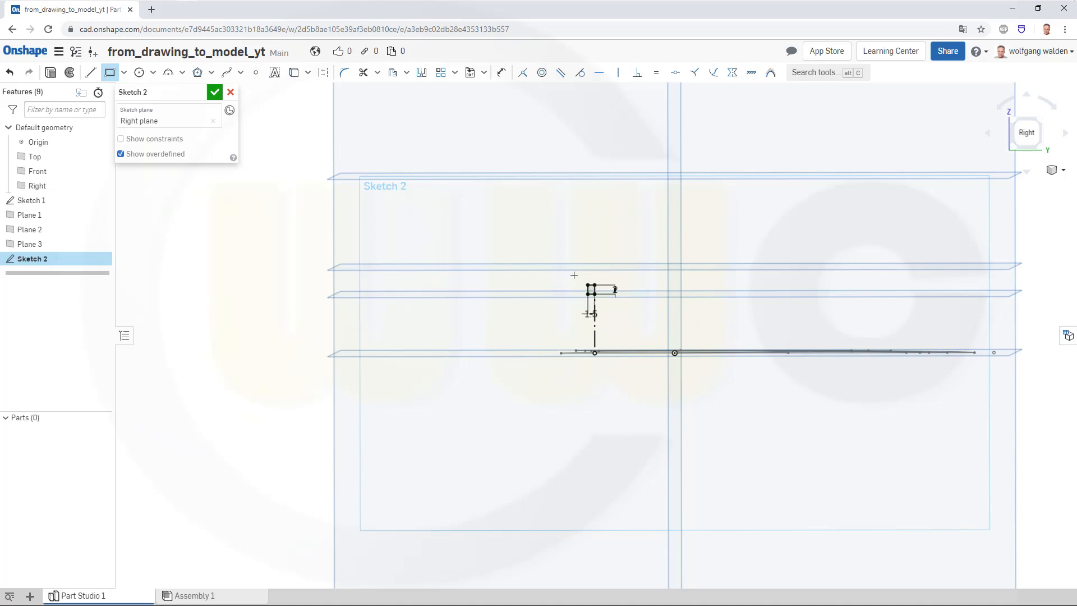
Fillet the rectangle's upper-left corner with a 0.75 mm radius
scroll(622, 309, up, 6)
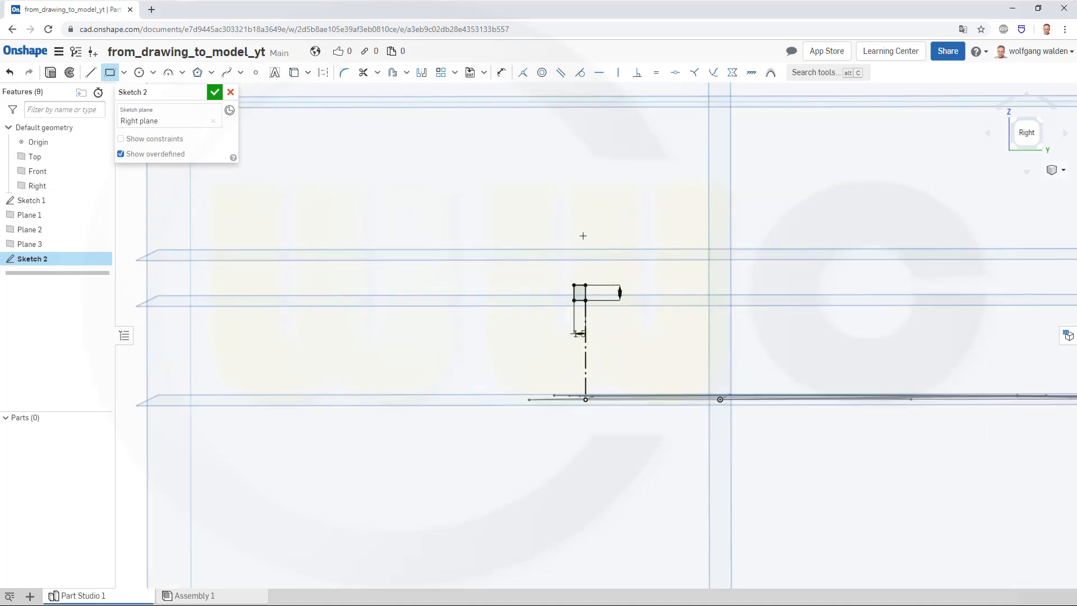
scroll(557, 359, up, 2)
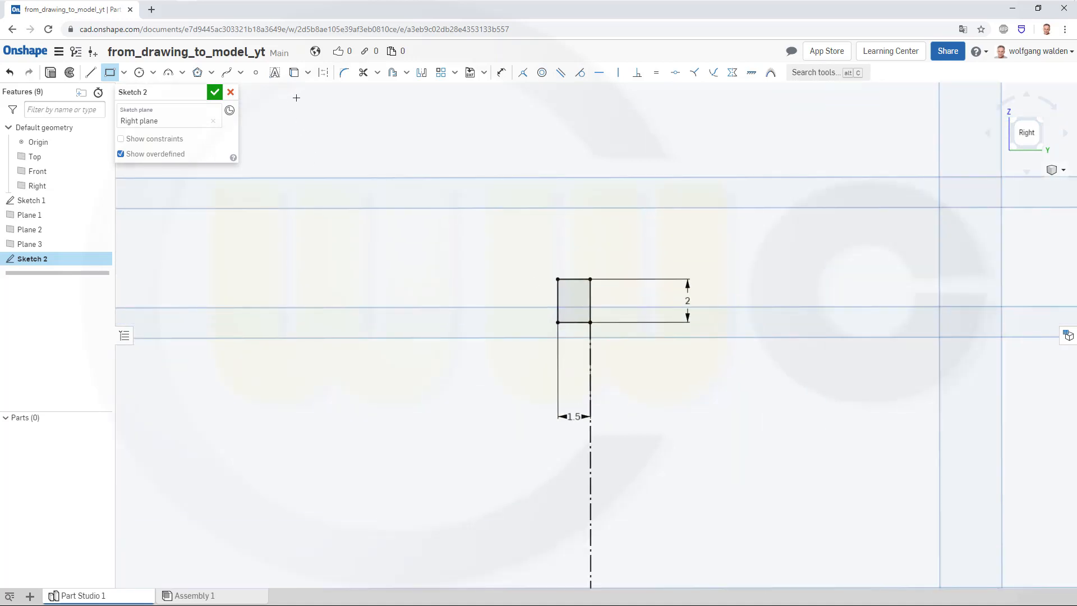
click(344, 73)
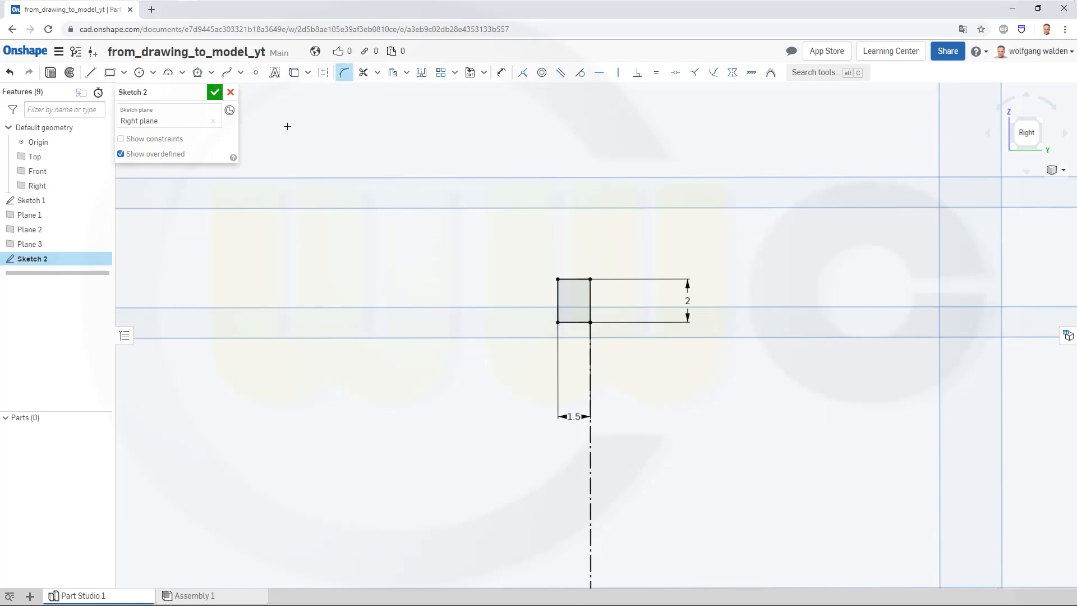
scroll(537, 282, up, 1)
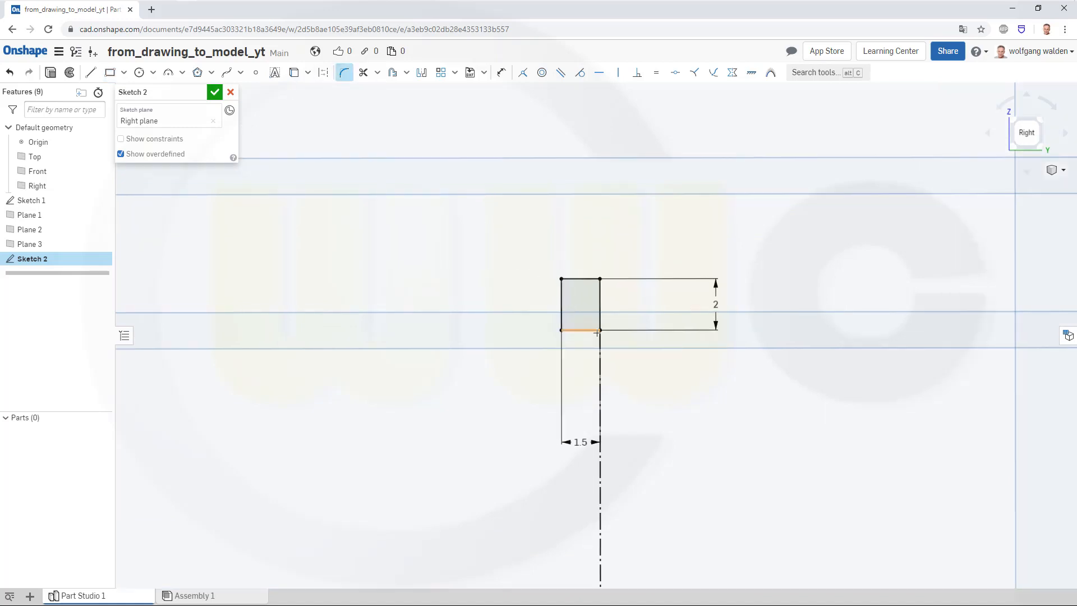
click(561, 293)
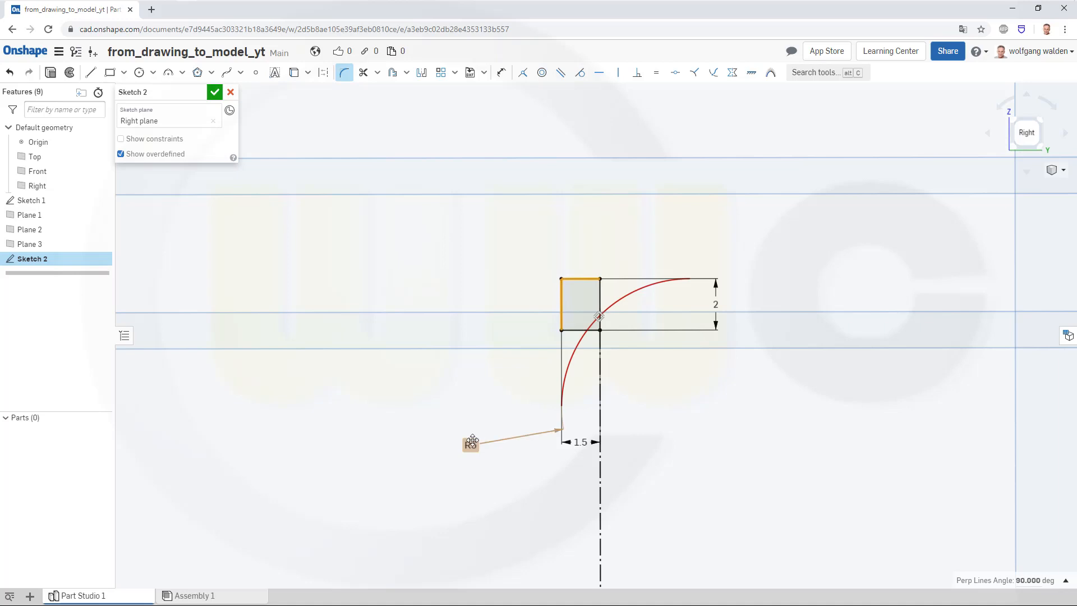
key(Escape)
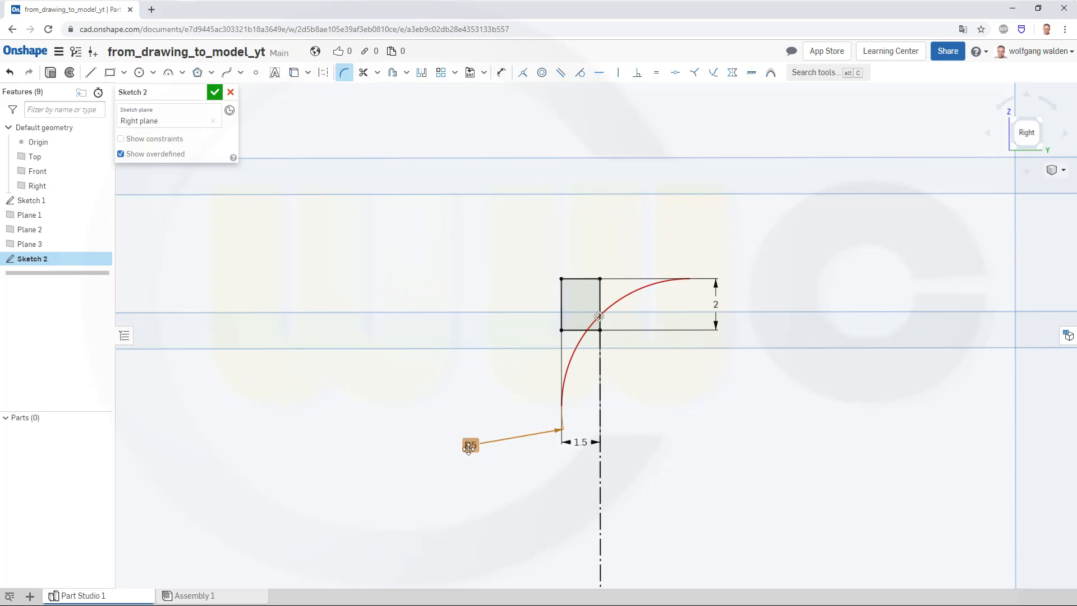
double_click(482, 437)
text(0.75)
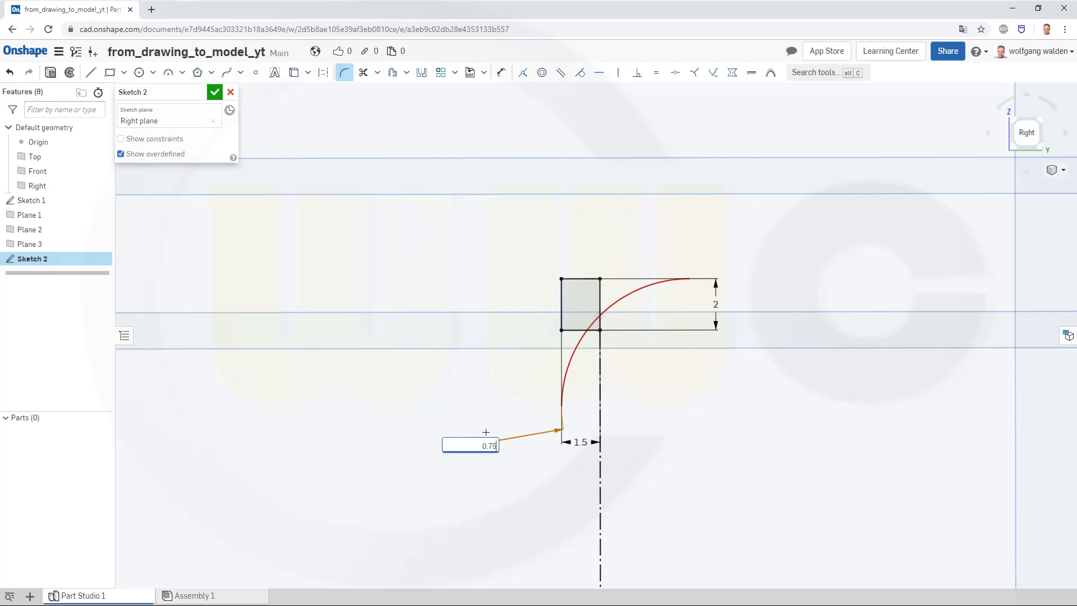
key(Return)
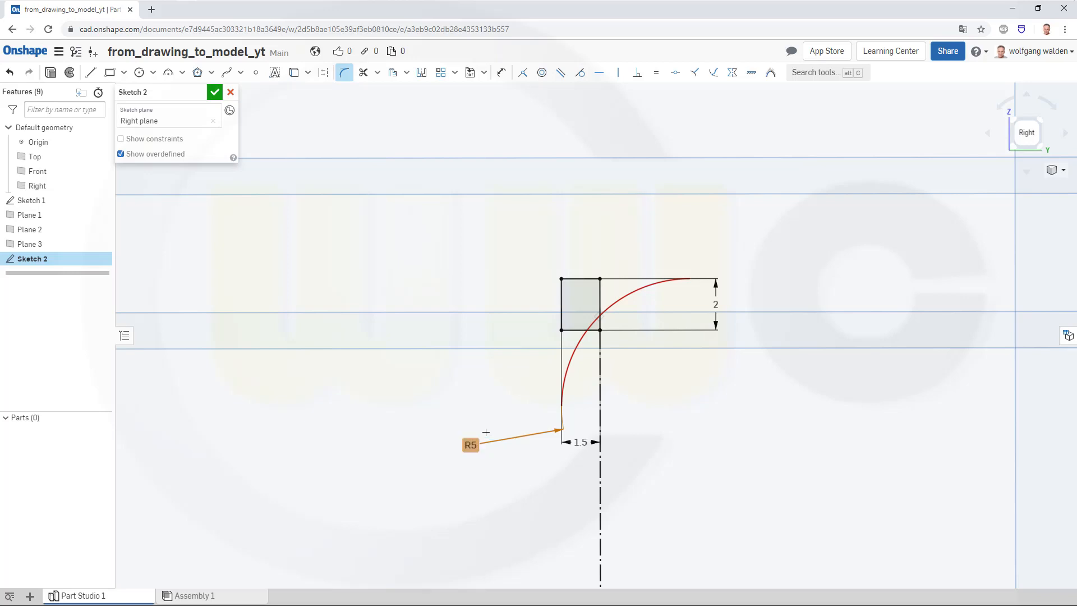
Fillet the rectangle's upper-right corner with the same 0.75 mm radius and finish the sketch
scroll(581, 254, up, 2)
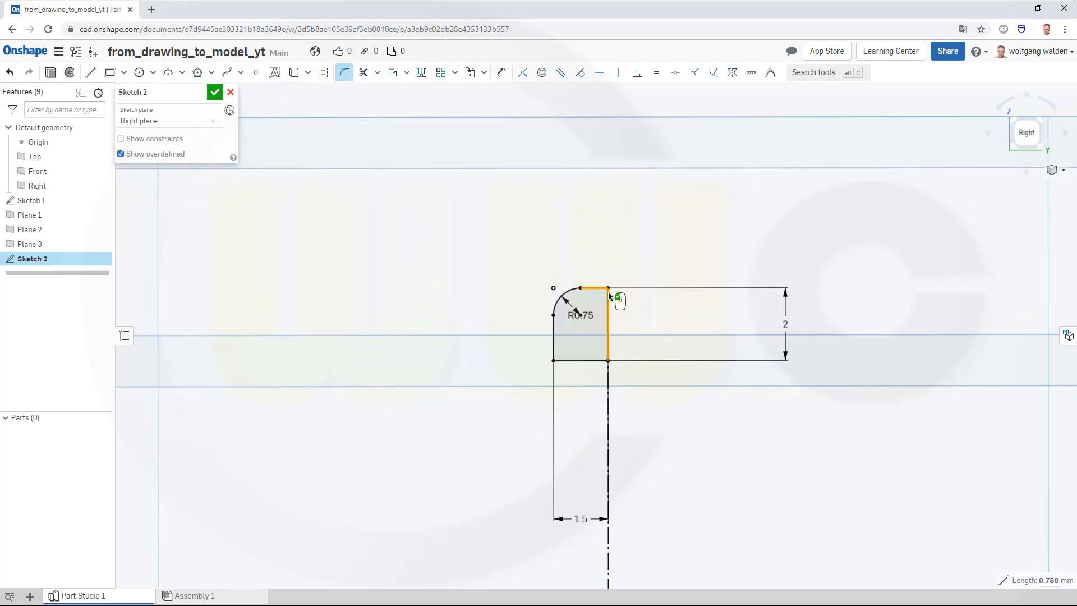
click(608, 288)
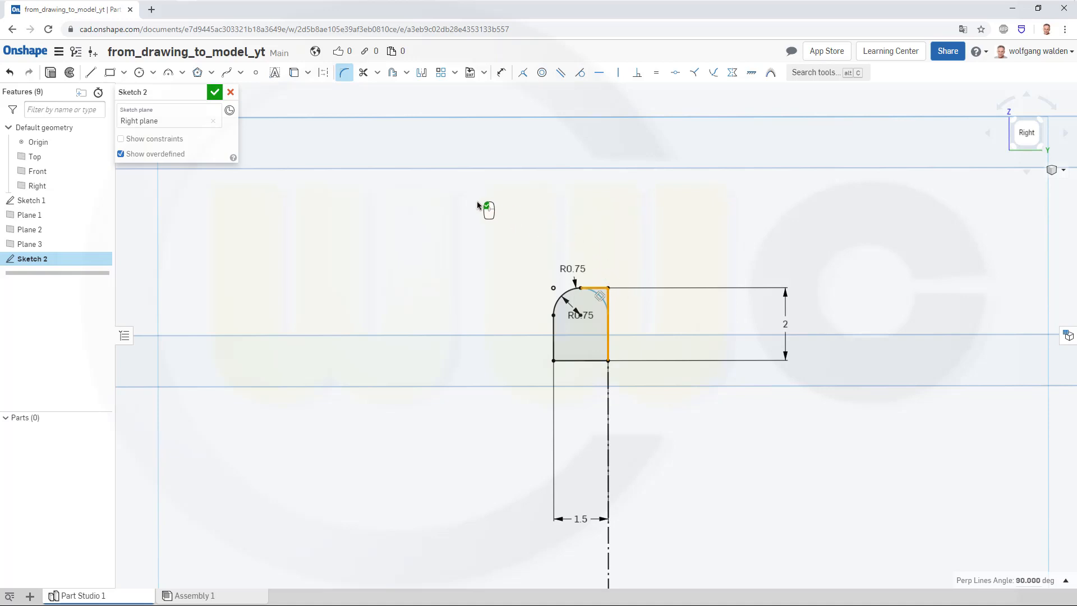
click(214, 92)
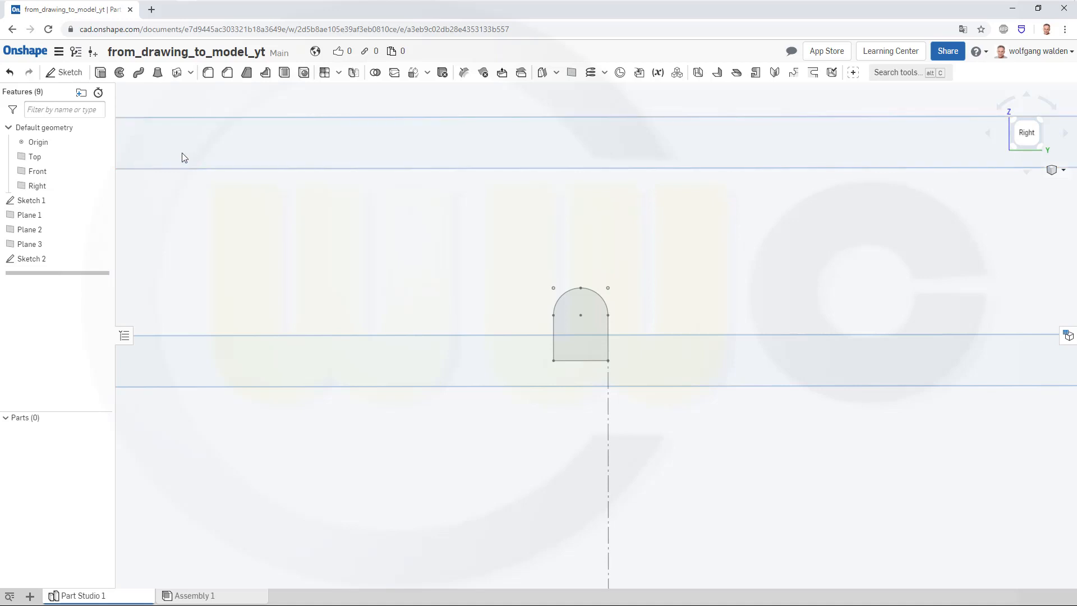
mouse_move(357, 207)
right_down()
mouse_move(414, 239)
mouse_move(445, 291)
mouse_move(403, 303)
mouse_move(436, 303)
mouse_move(455, 329)
right_up()
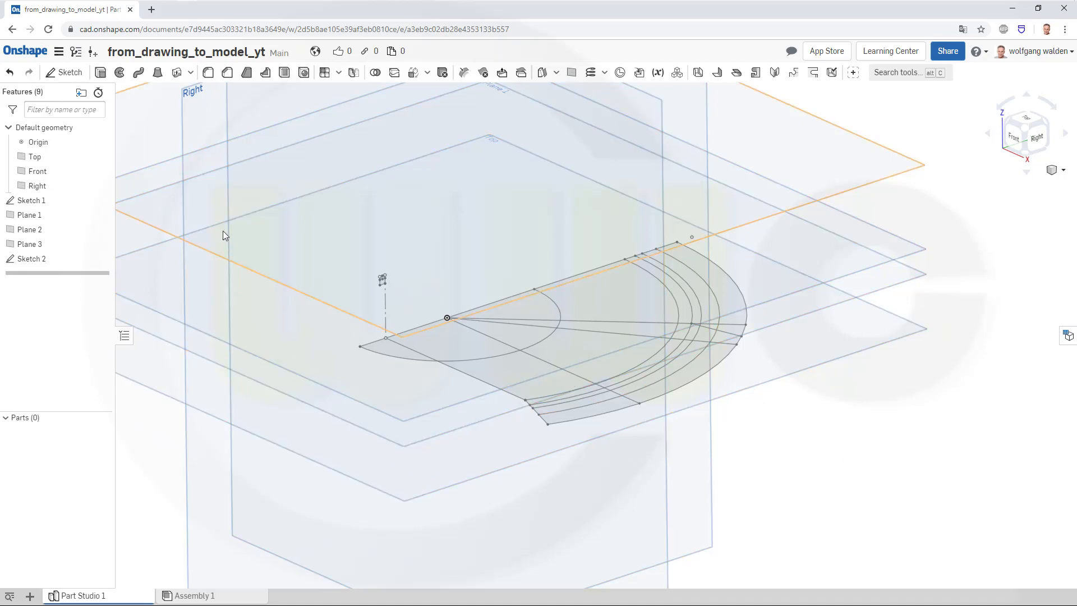
click(101, 71)
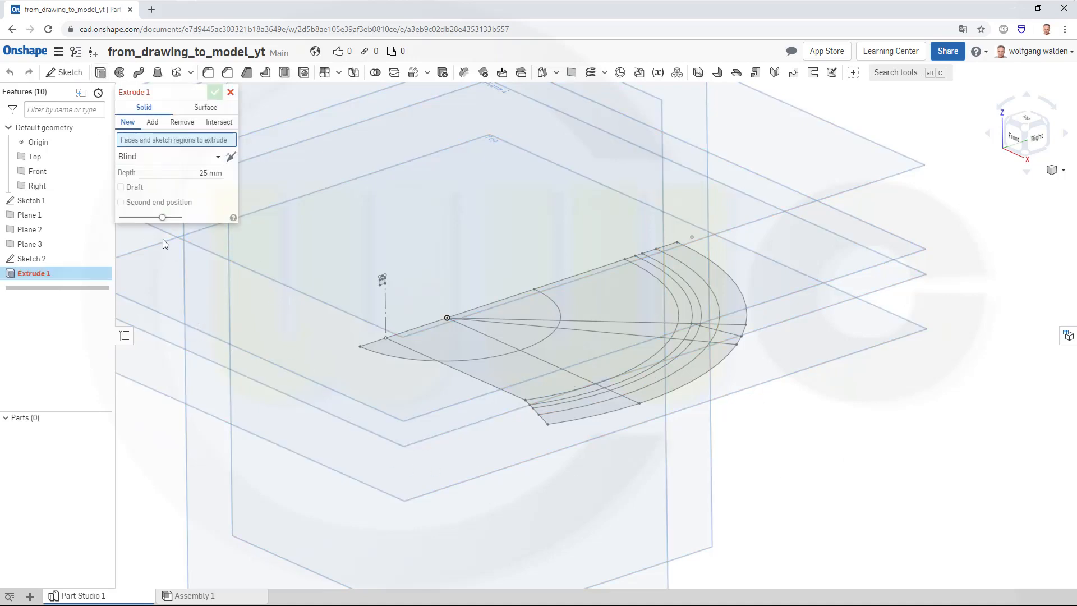
click(230, 92)
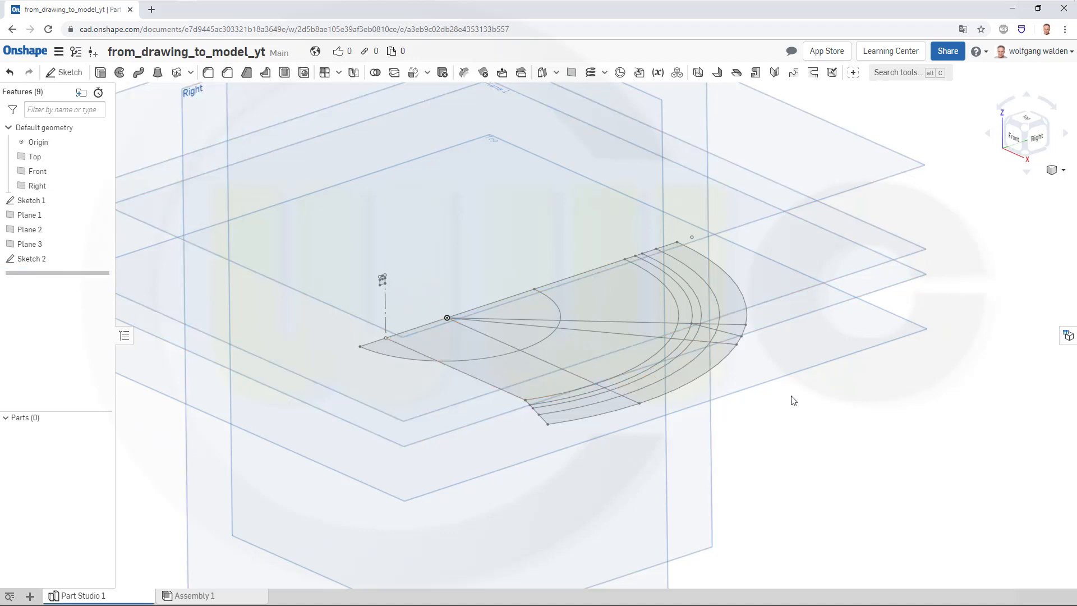
right_drag(784, 375, 794, 323)
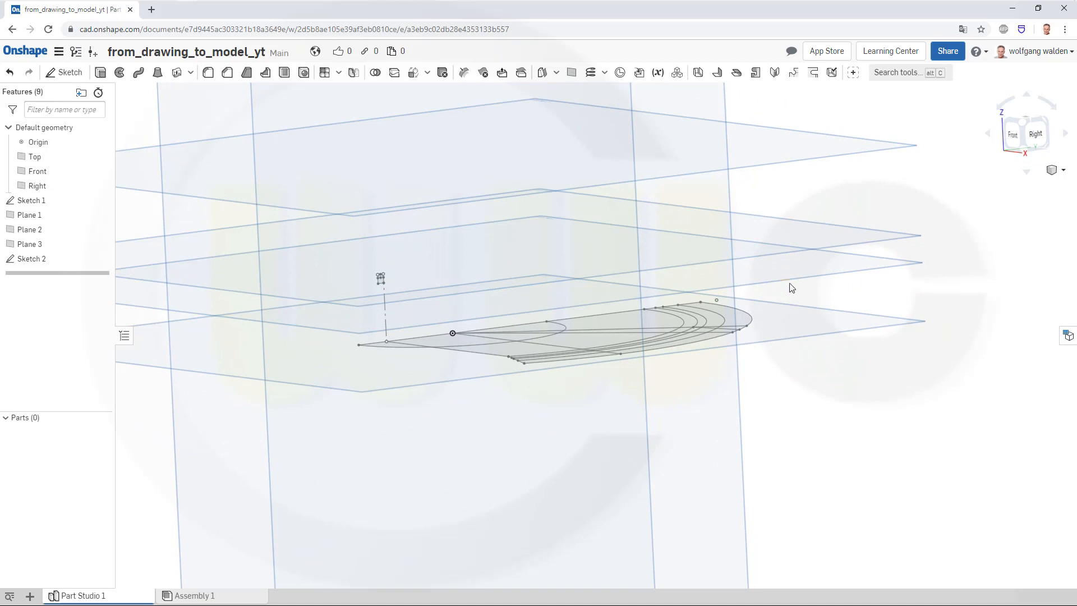
right_drag(514, 449, 515, 459)
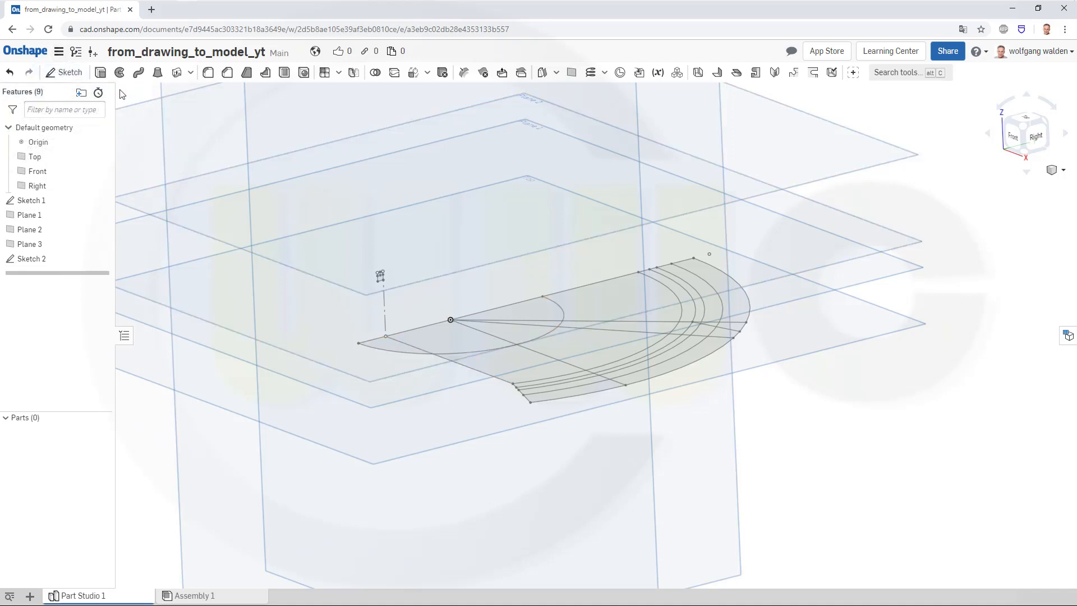
Extrude all Sketch 1 regions inside the Ø50 half-circle upward as a new solid with a blind depth of 25 mm
click(100, 74)
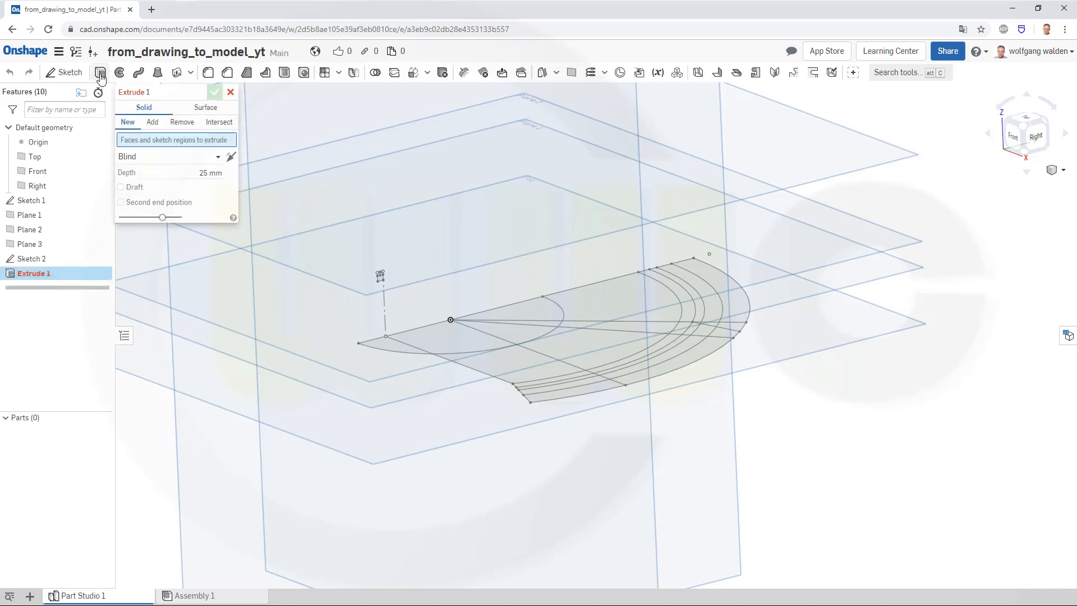
click(394, 342)
click(501, 325)
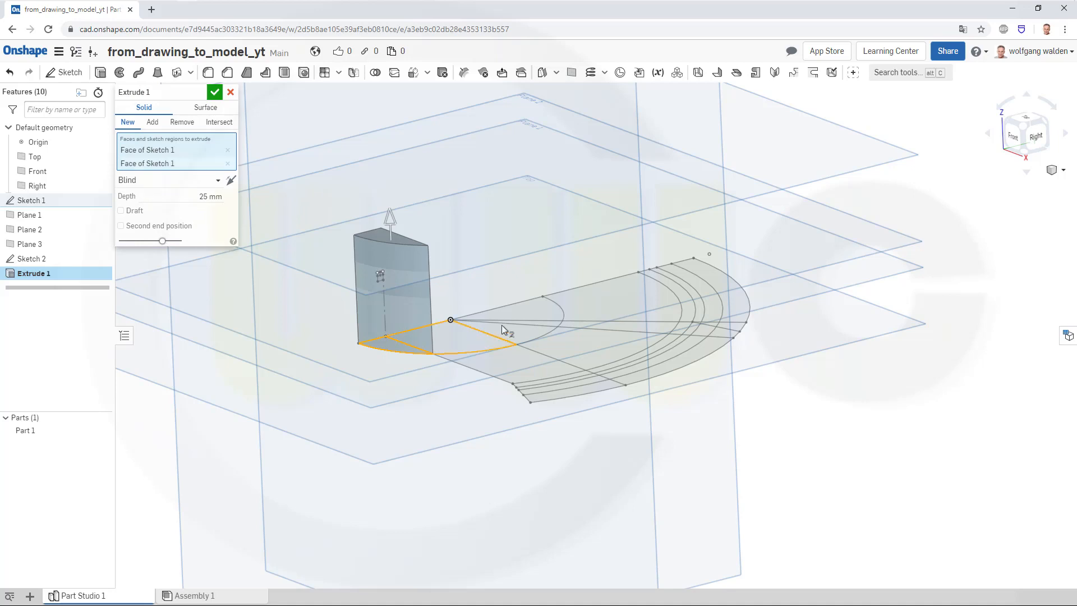
click(534, 309)
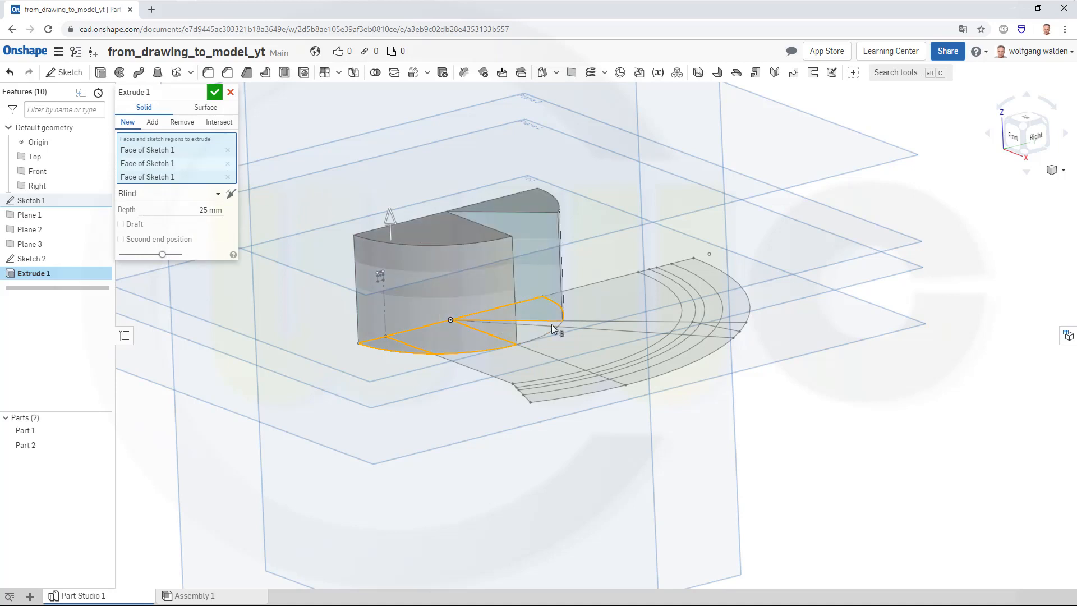
click(535, 331)
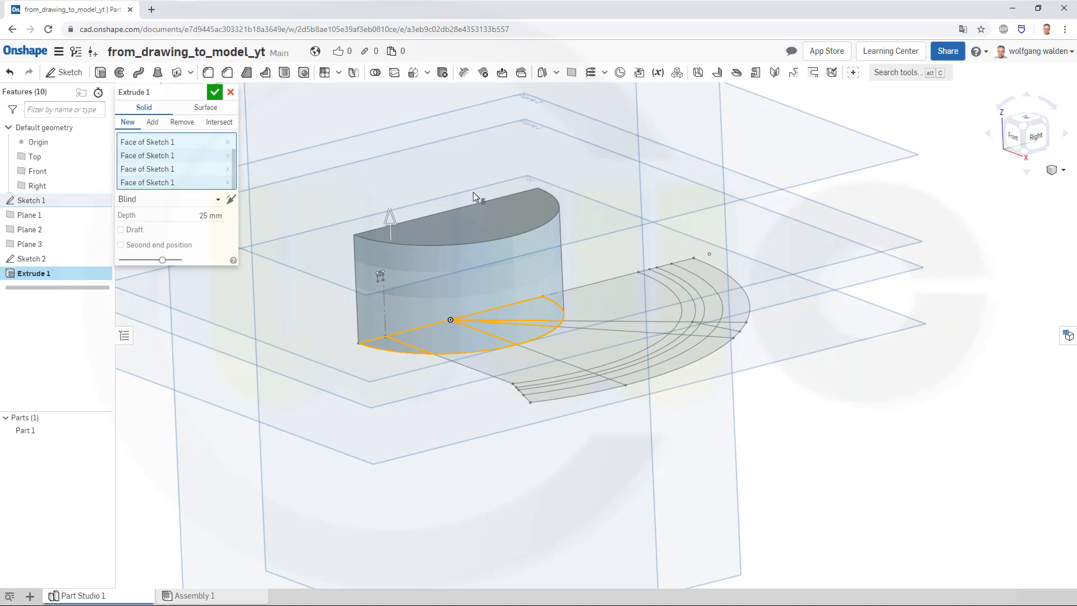
click(215, 93)
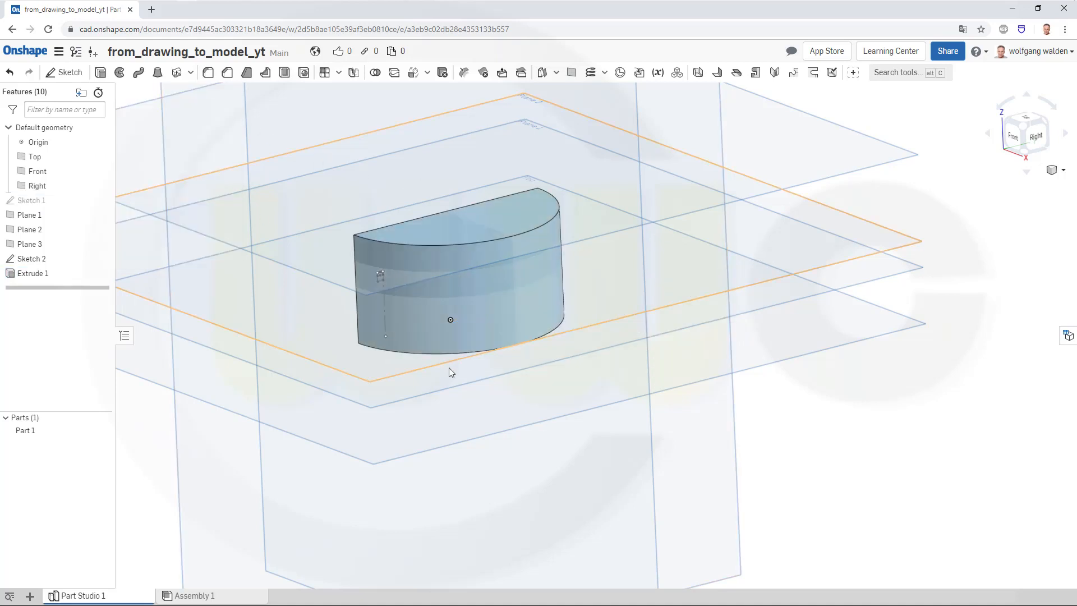
right_drag(449, 368, 445, 351)
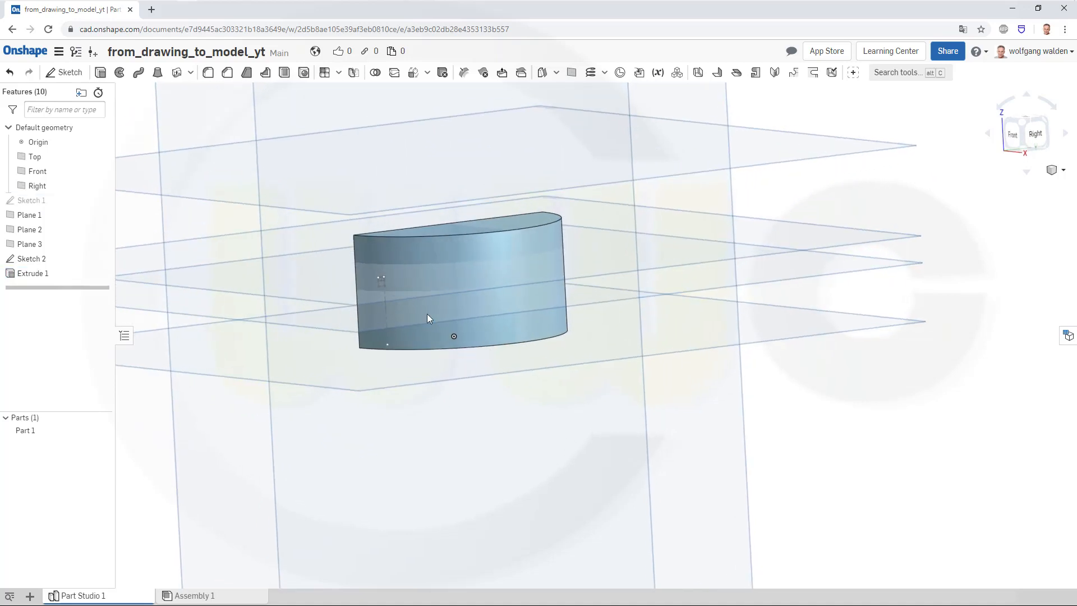
Edit Extrude 1 so the half-circle body ends up to face at Plane 3 instead of at a blind depth
double_click(30, 274)
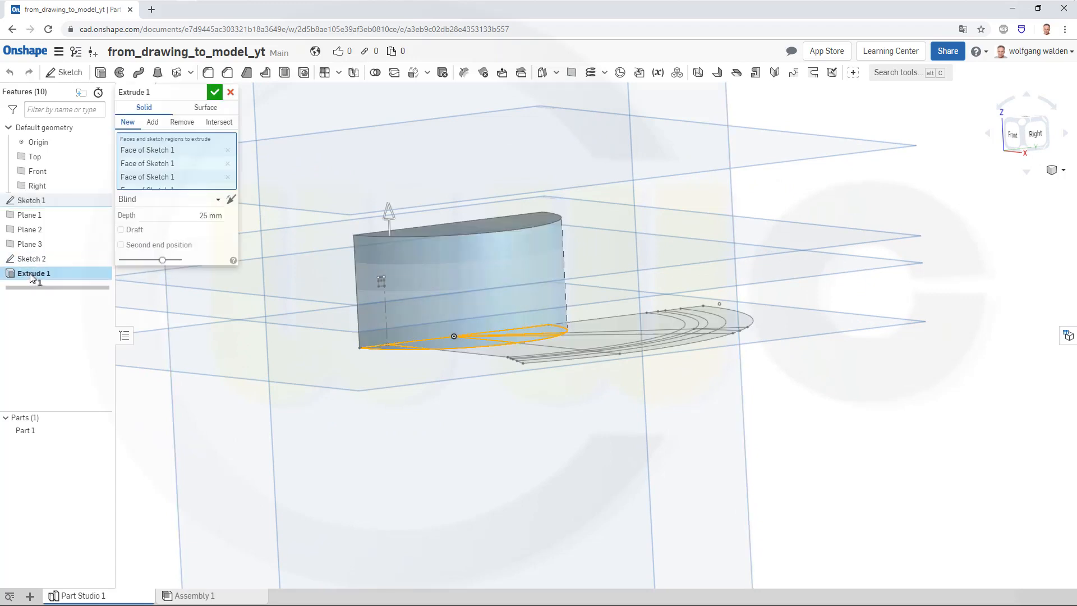
click(218, 199)
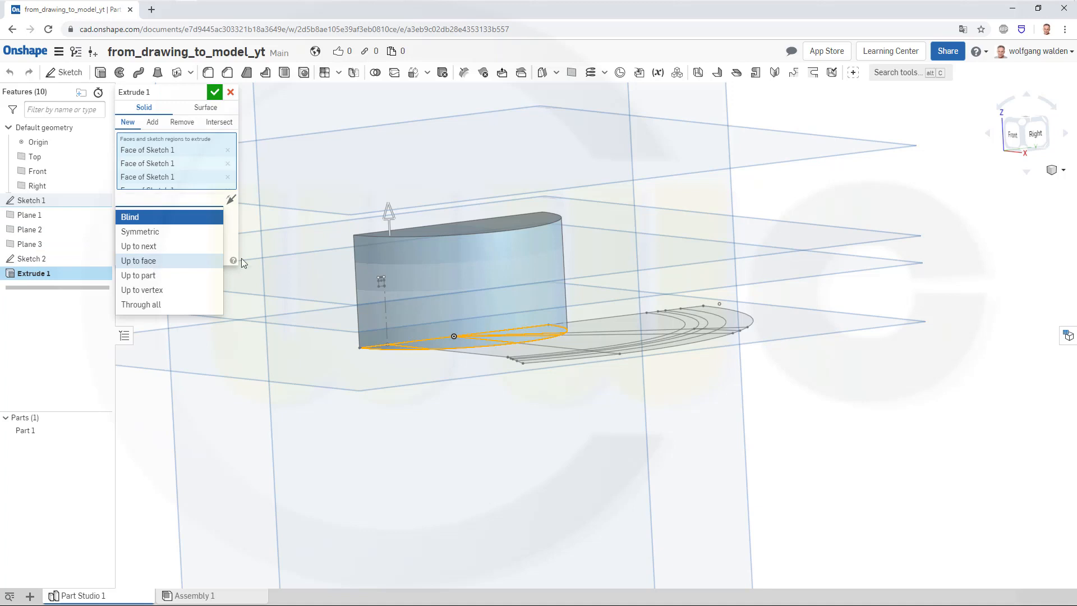
click(168, 261)
click(246, 141)
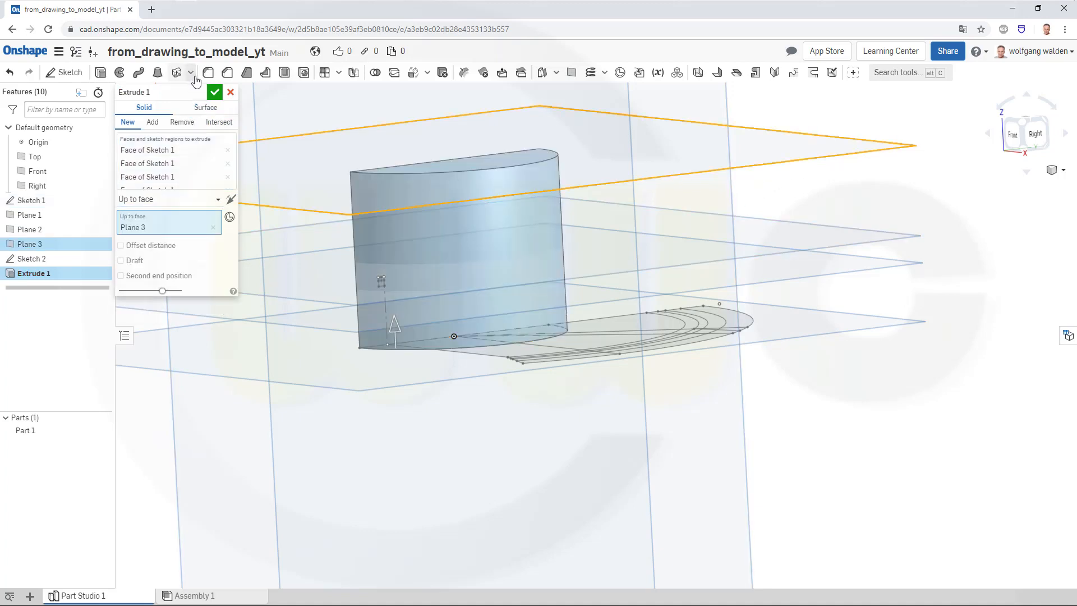
click(214, 94)
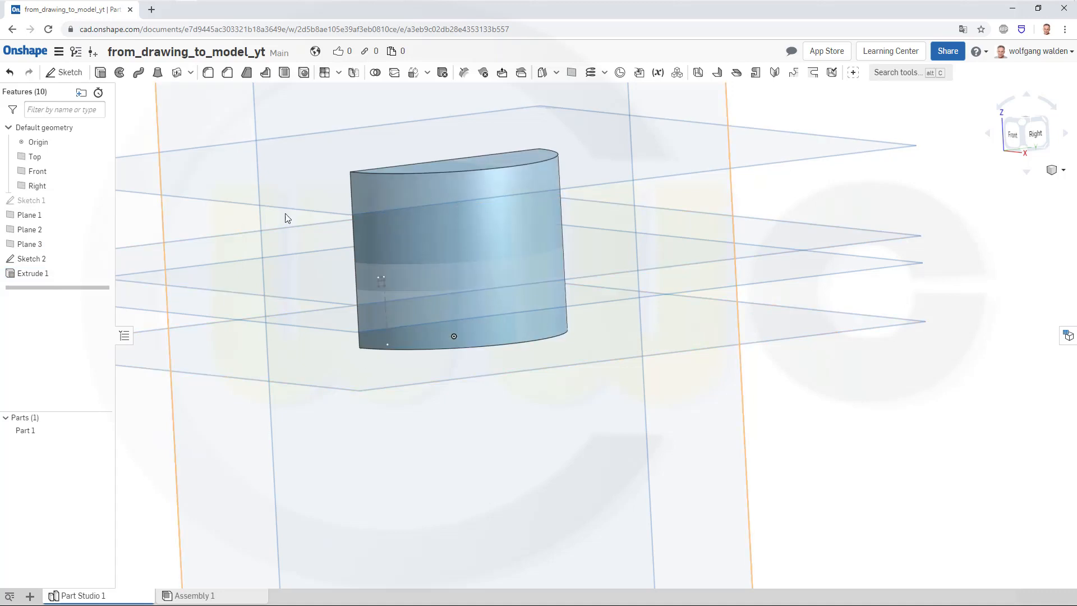
Split the half-circle body with Plane 2
click(395, 74)
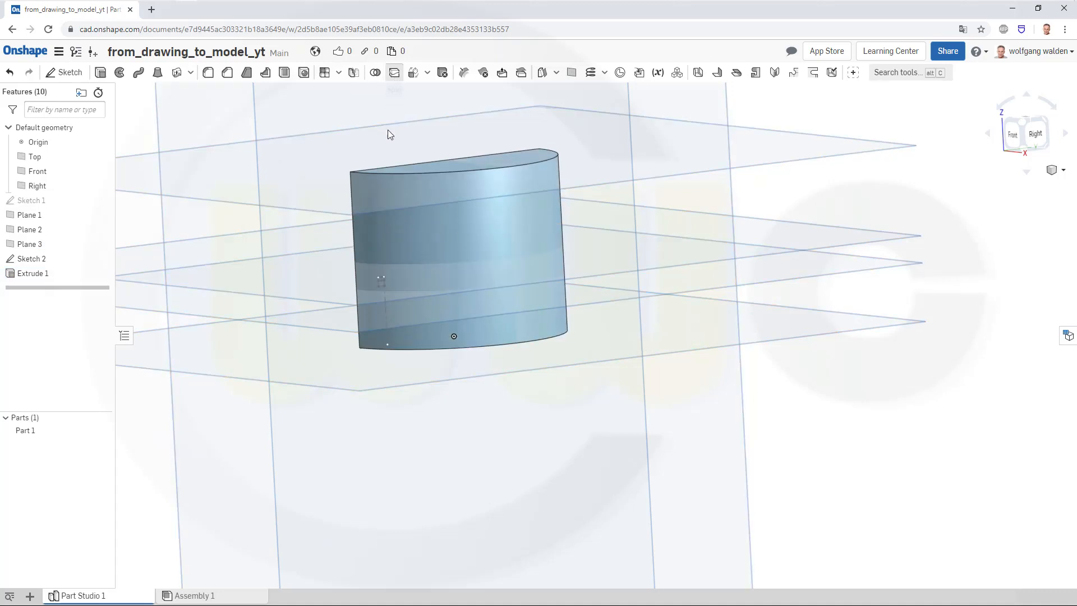
click(381, 192)
click(169, 154)
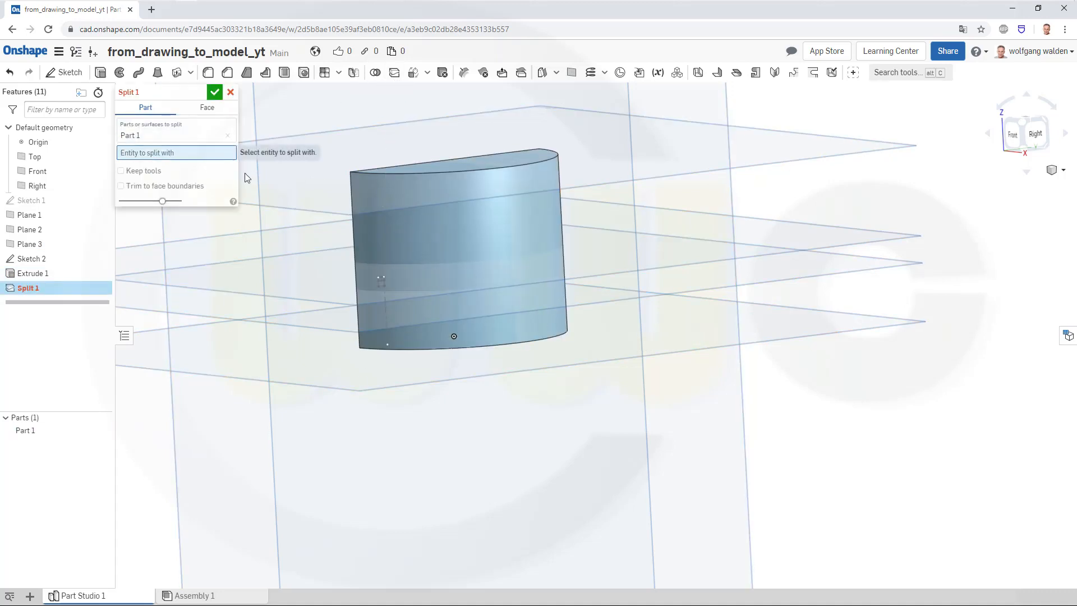
click(818, 251)
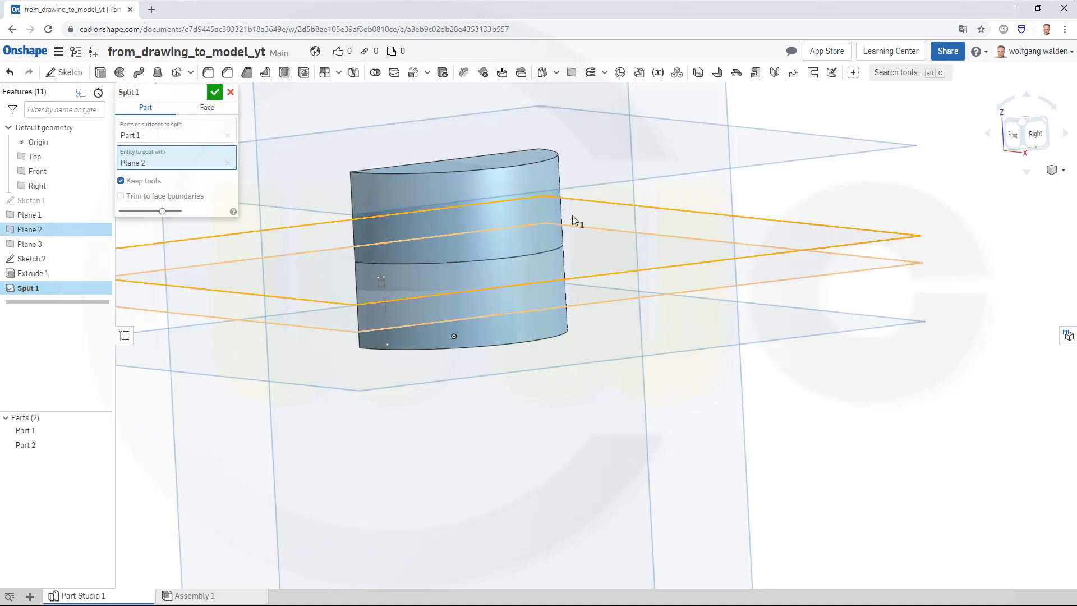
click(214, 92)
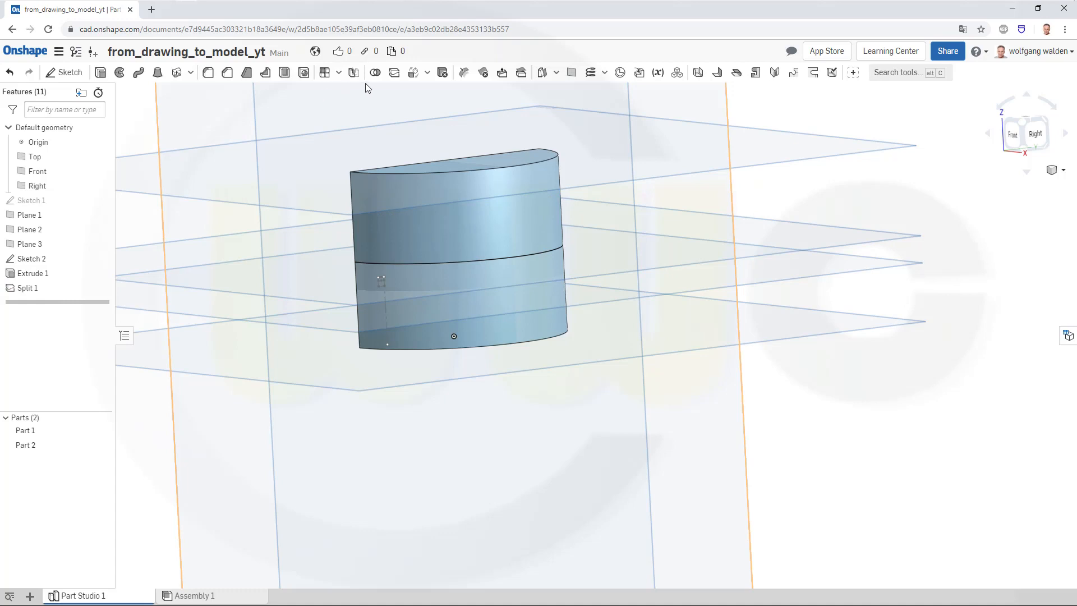
Split the lower piece of the half-circle body with Plane 1
click(395, 73)
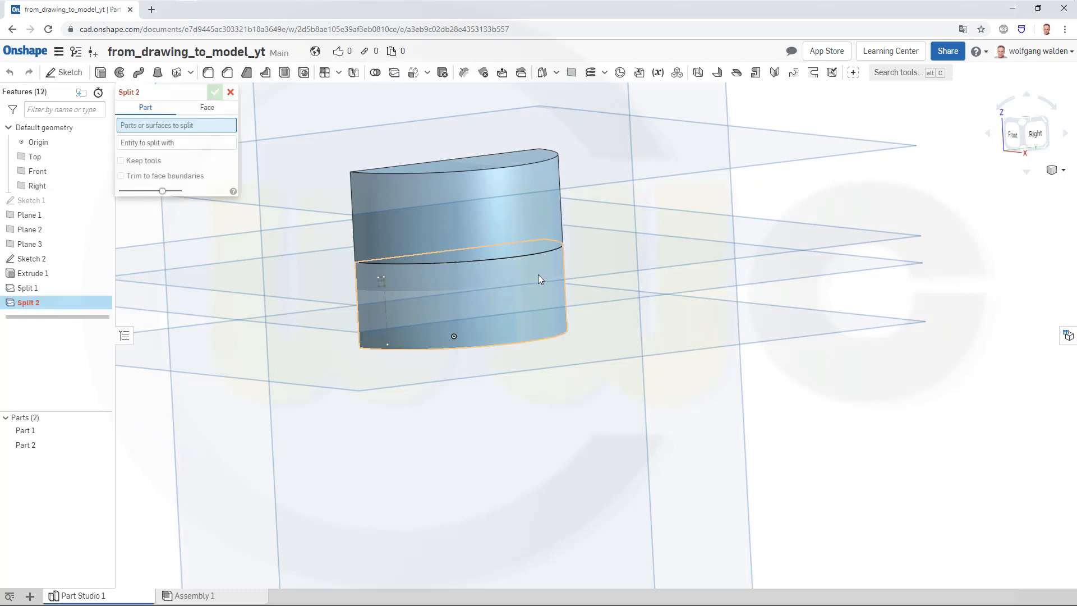
click(537, 278)
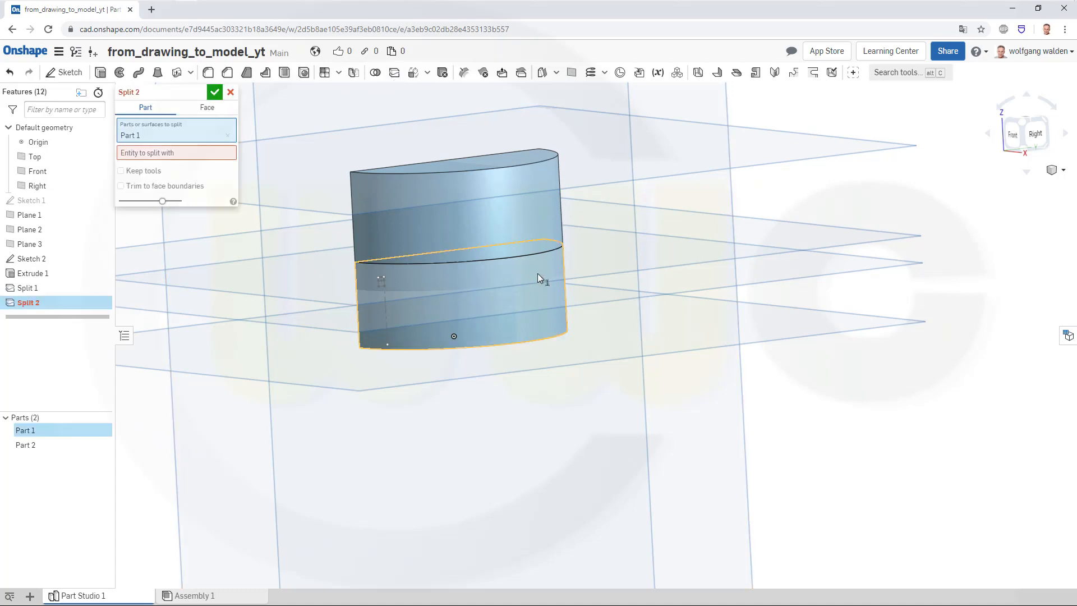
click(893, 273)
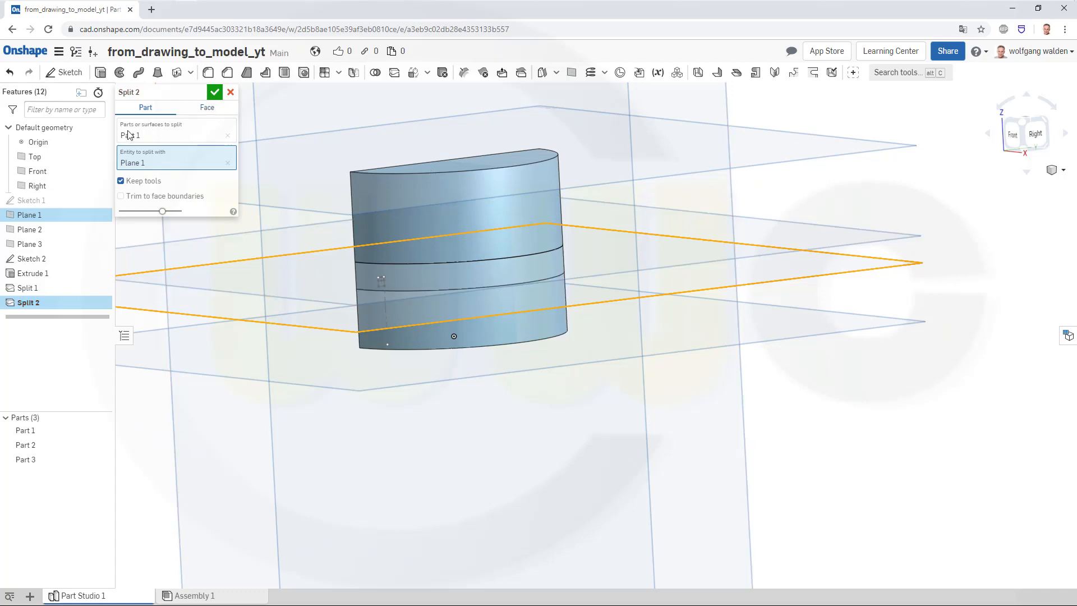
click(215, 92)
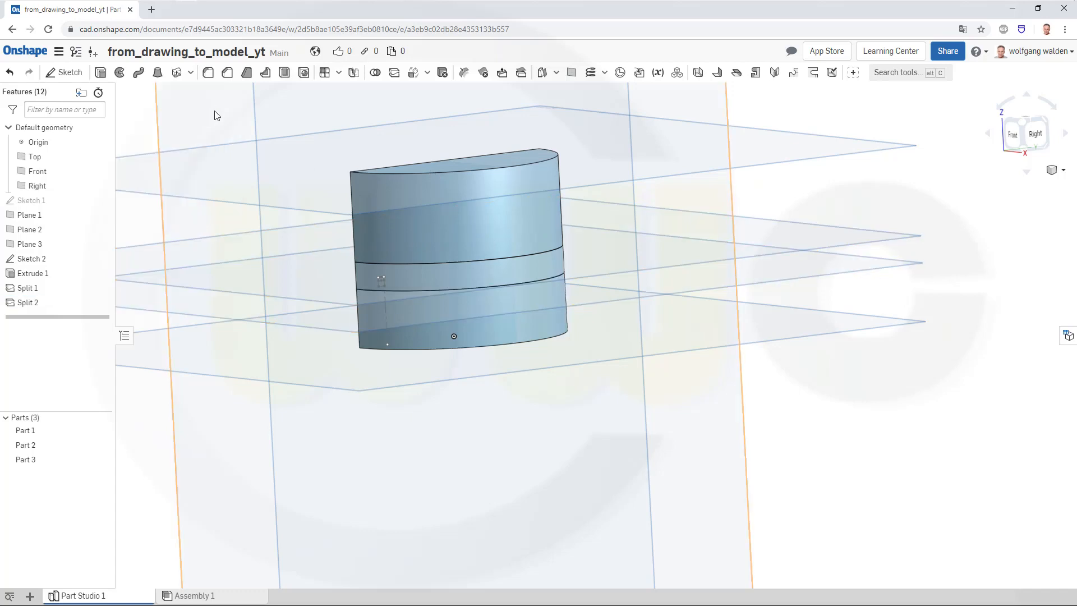
Hide the uppermost and lowermost pieces of the split body, leaving only the middle slice shown
right_click(416, 188)
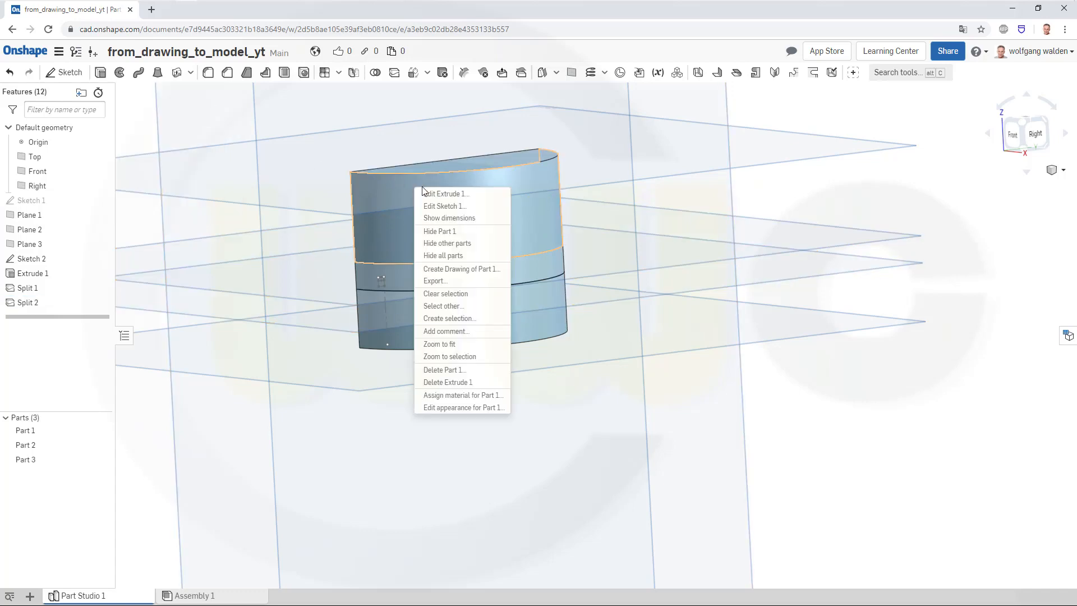
click(440, 232)
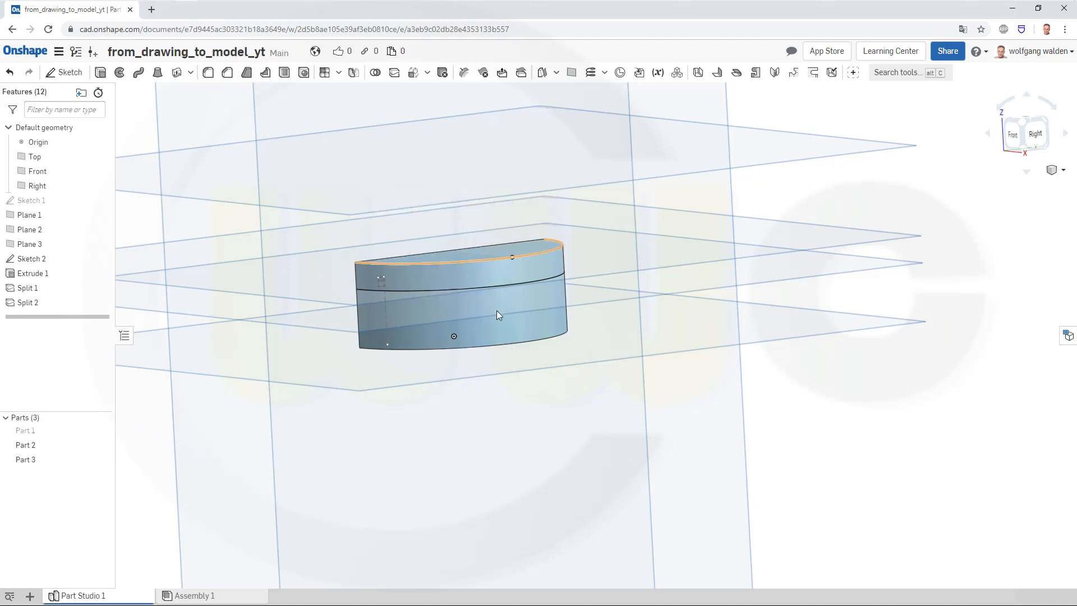
right_click(495, 335)
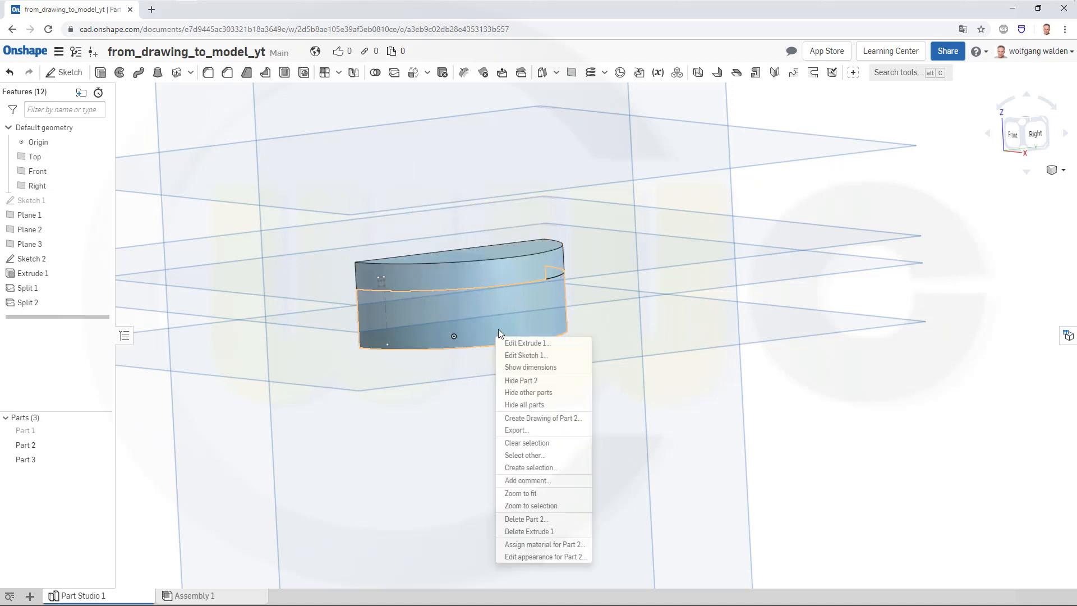
click(522, 380)
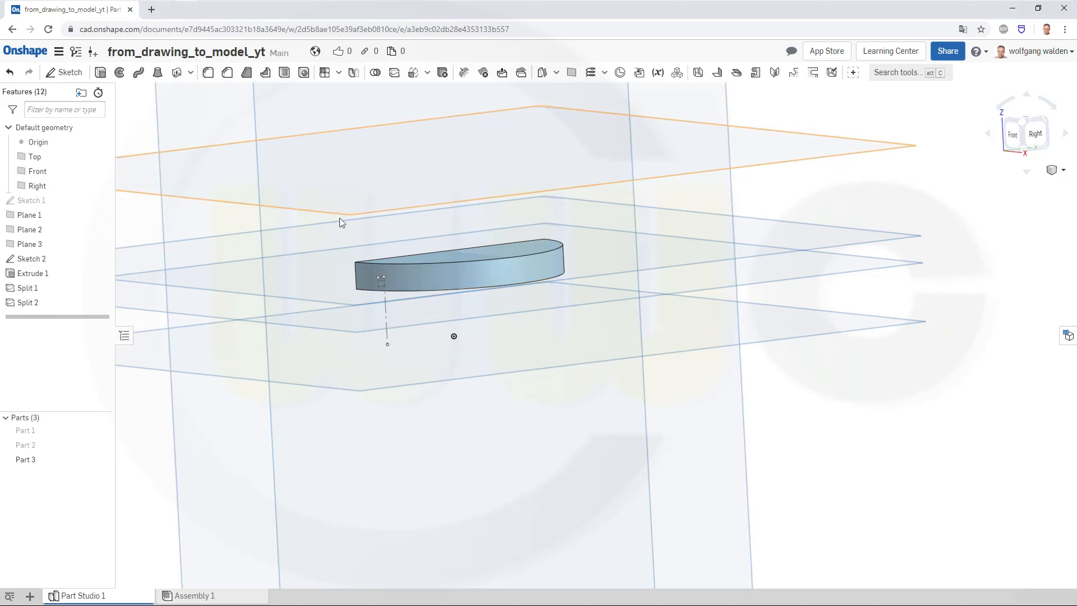
Show Sketch 1 again beneath the middle slice
right_drag(339, 217, 316, 196)
right_drag(243, 144, 320, 197)
mouse_move(432, 286)
right_down()
mouse_move(411, 257)
mouse_move(432, 271)
mouse_move(421, 272)
right_up()
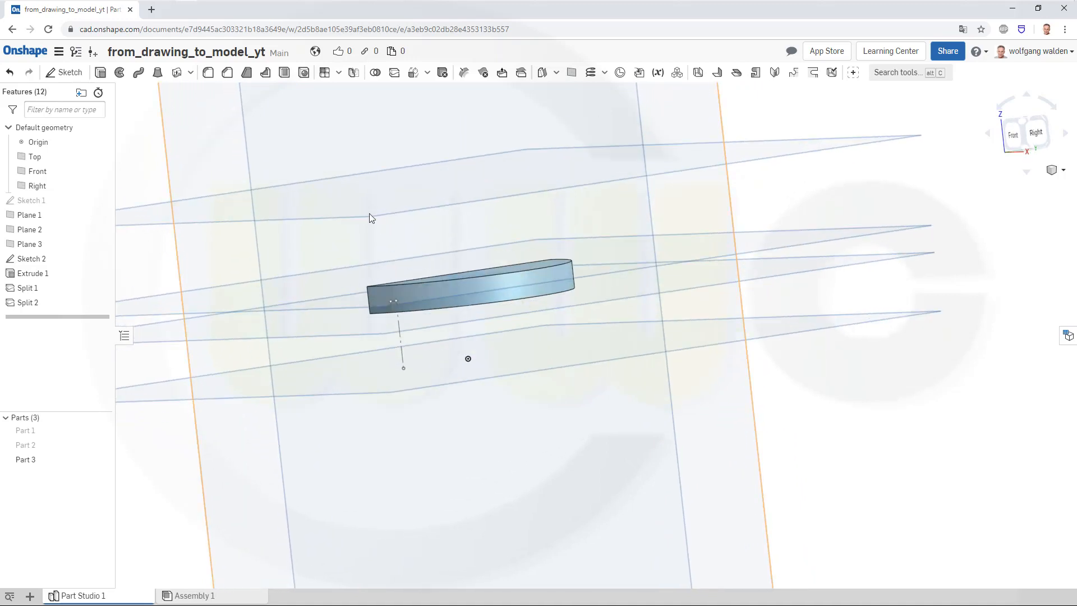
right_drag(196, 175, 211, 212)
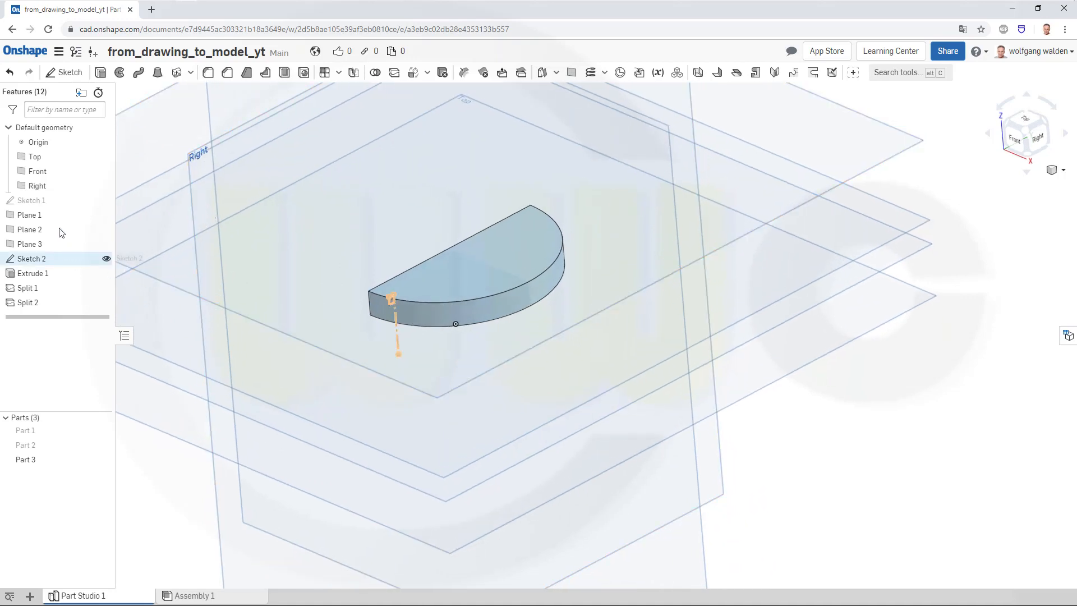
click(106, 200)
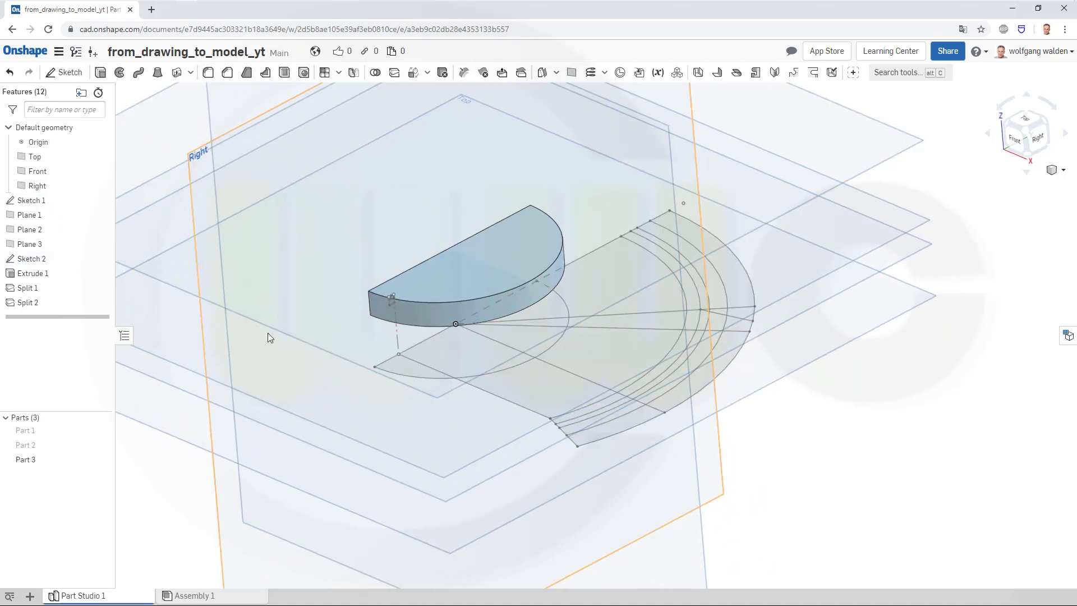
Start an Extrude in Add mode with Merge with all and select the Sketch 1 regions inside the innermost large arc
click(100, 72)
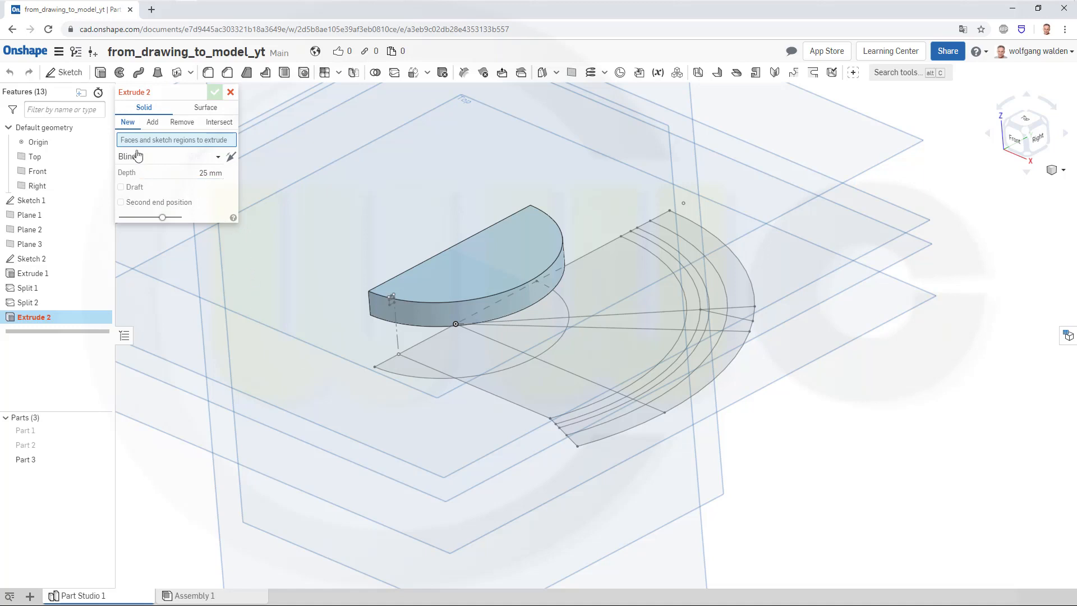
click(151, 122)
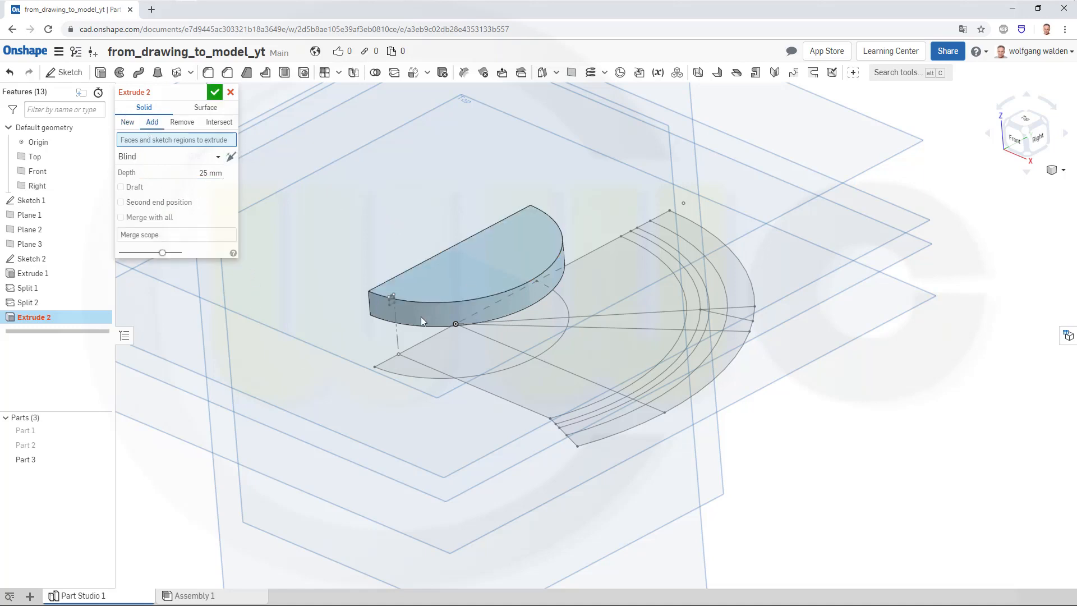
click(121, 218)
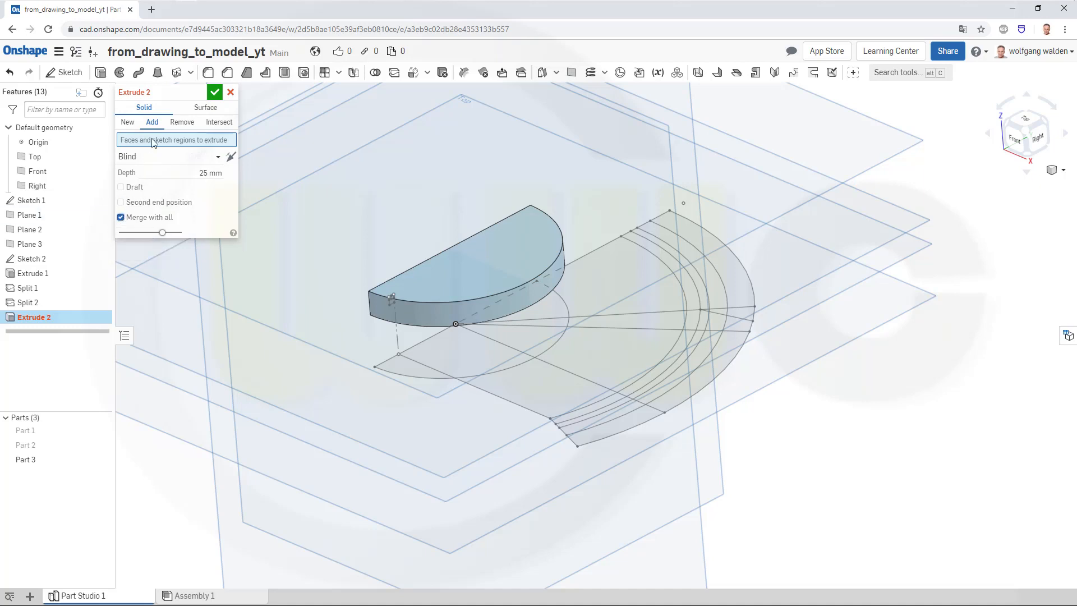
click(473, 358)
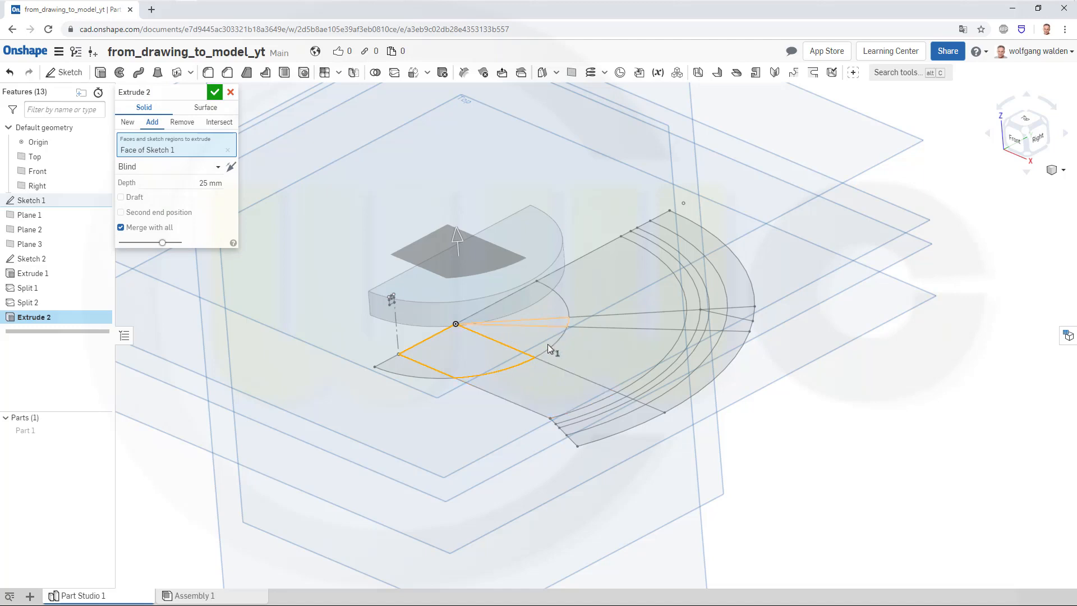
click(540, 375)
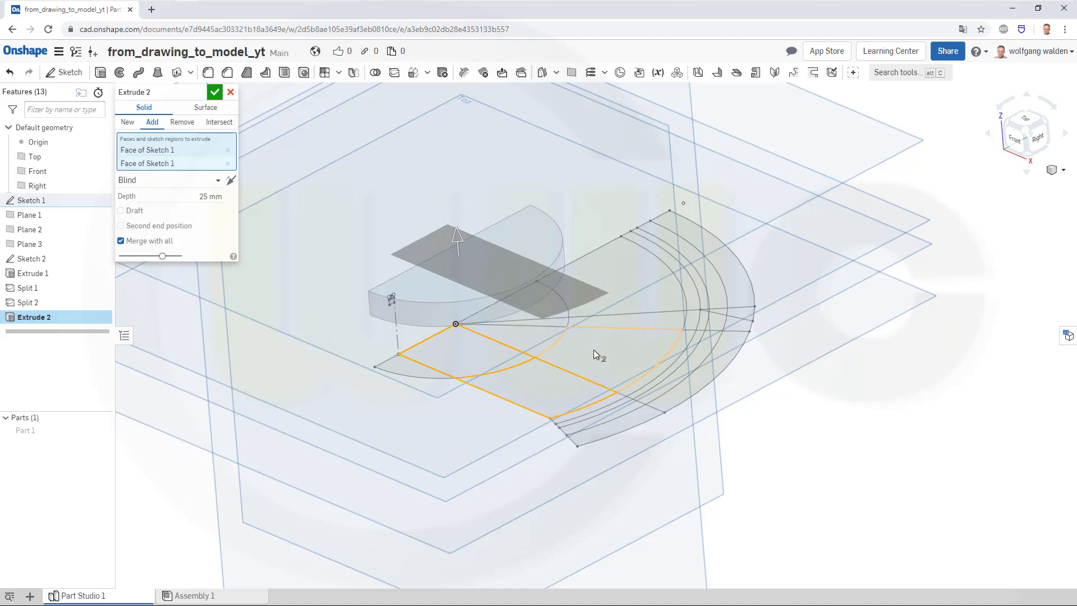
click(592, 349)
click(530, 340)
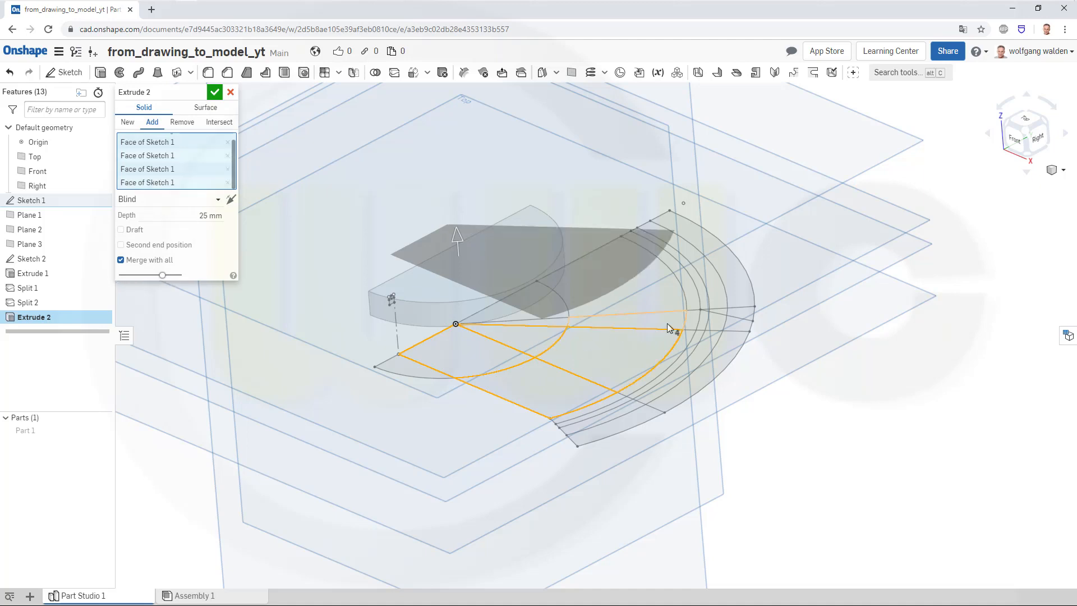
click(551, 322)
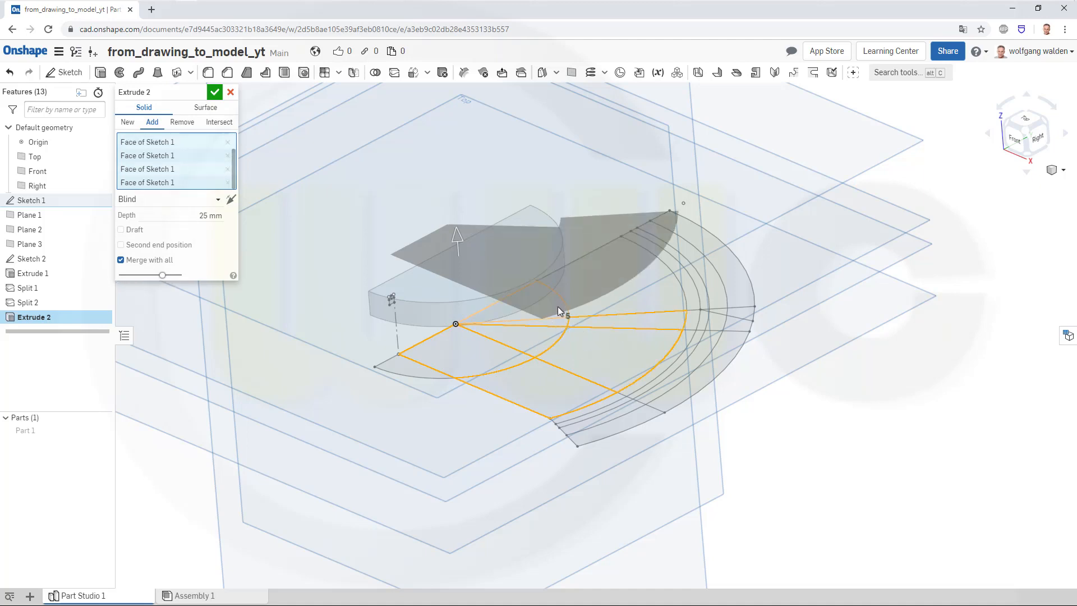
click(644, 298)
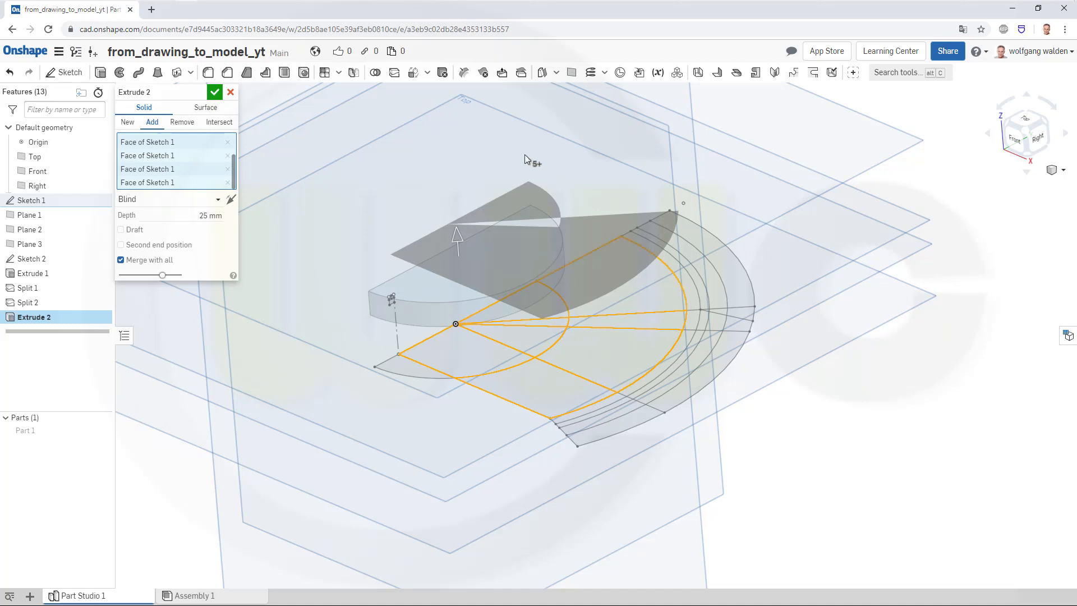
Try to extrude the selected Sketch 1 regions up to face at Plane 1, adding them to all parts
right_drag(331, 138, 338, 113)
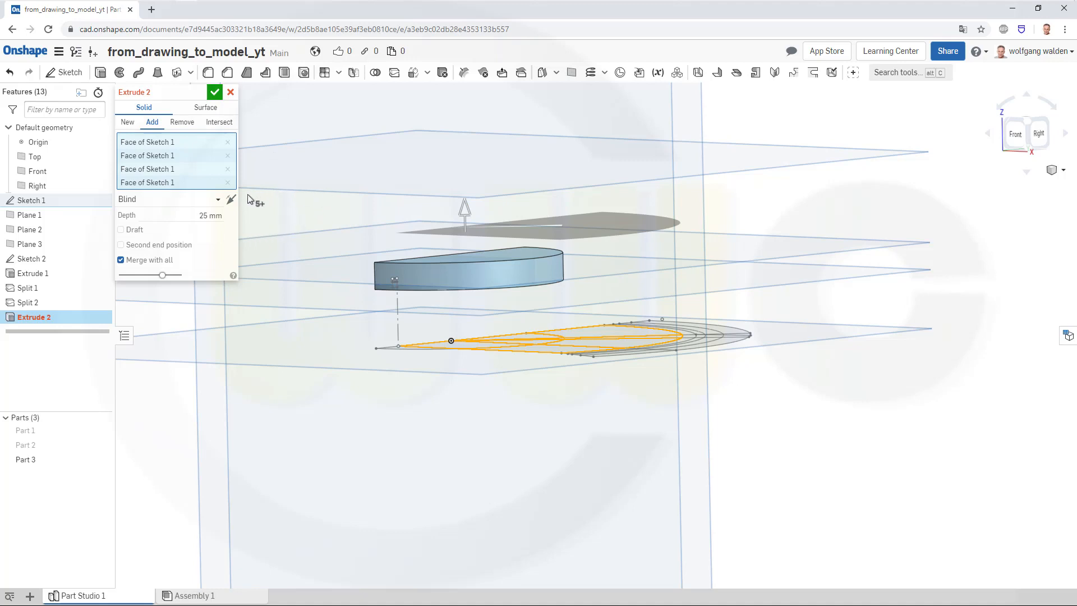
click(220, 205)
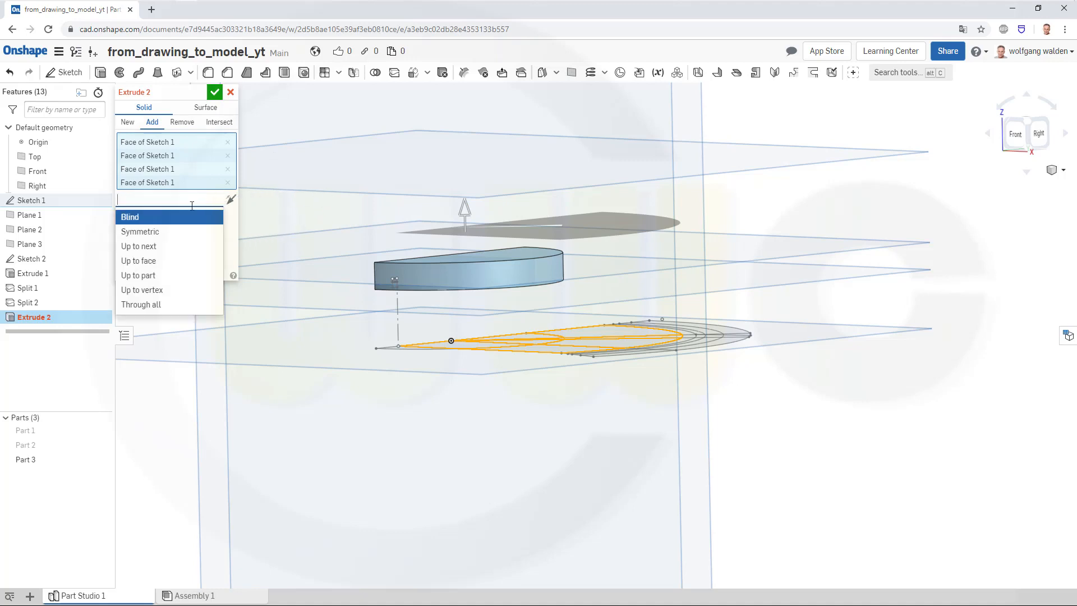
click(158, 262)
mouse_move(825, 334)
right_down()
mouse_move(829, 320)
mouse_move(819, 324)
right_up()
click(813, 289)
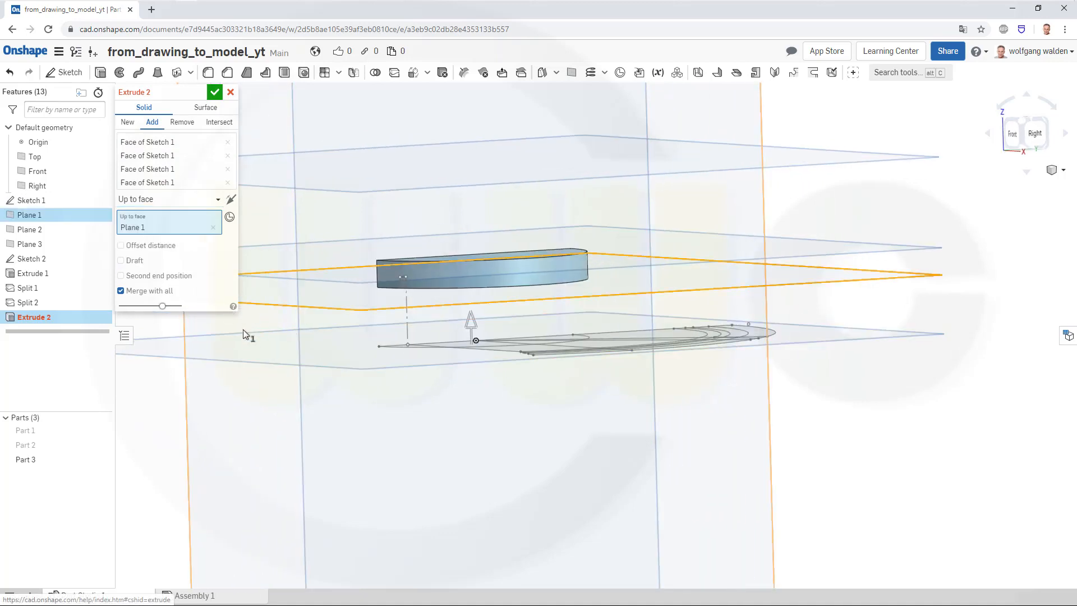
mouse_move(422, 428)
right_down()
mouse_move(434, 455)
mouse_move(423, 423)
mouse_move(433, 430)
right_up()
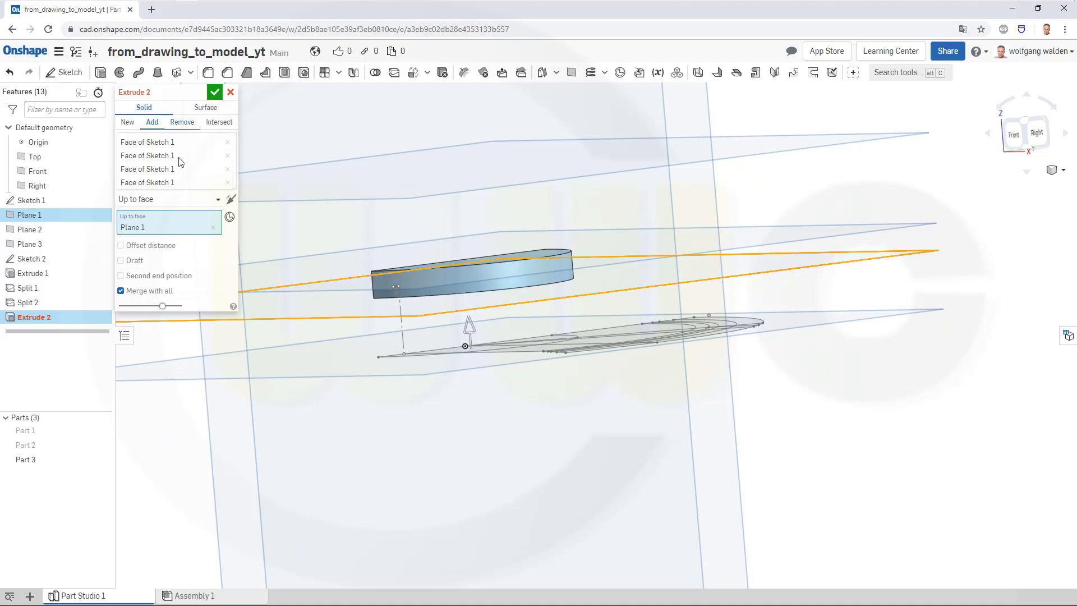
click(214, 93)
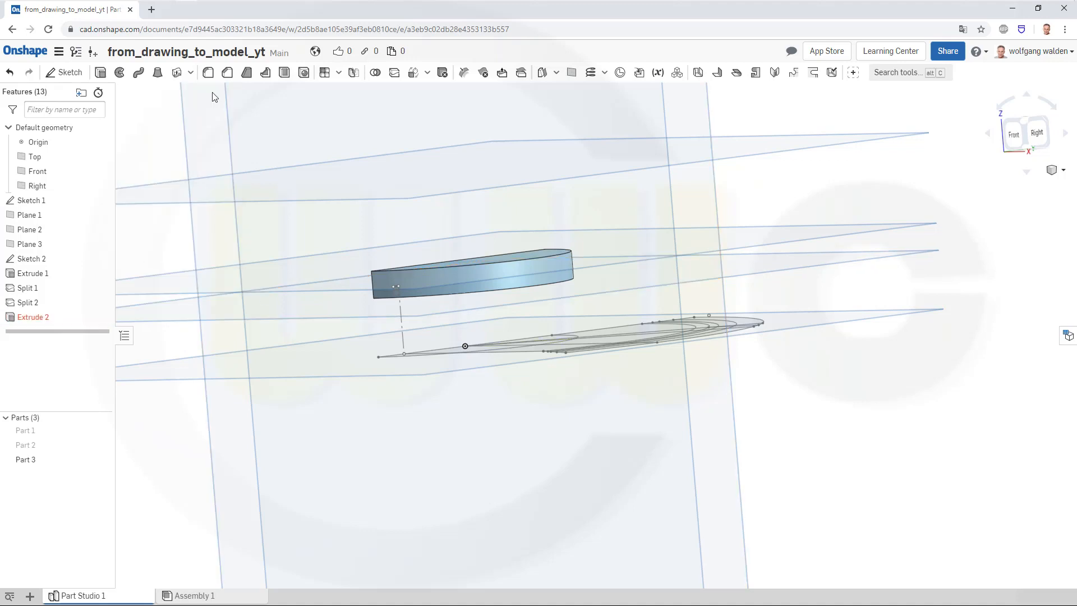
double_click(29, 315)
mouse_move(313, 377)
right_down()
mouse_move(316, 414)
mouse_move(300, 402)
mouse_move(299, 425)
mouse_move(326, 370)
mouse_move(343, 374)
mouse_move(328, 374)
right_up()
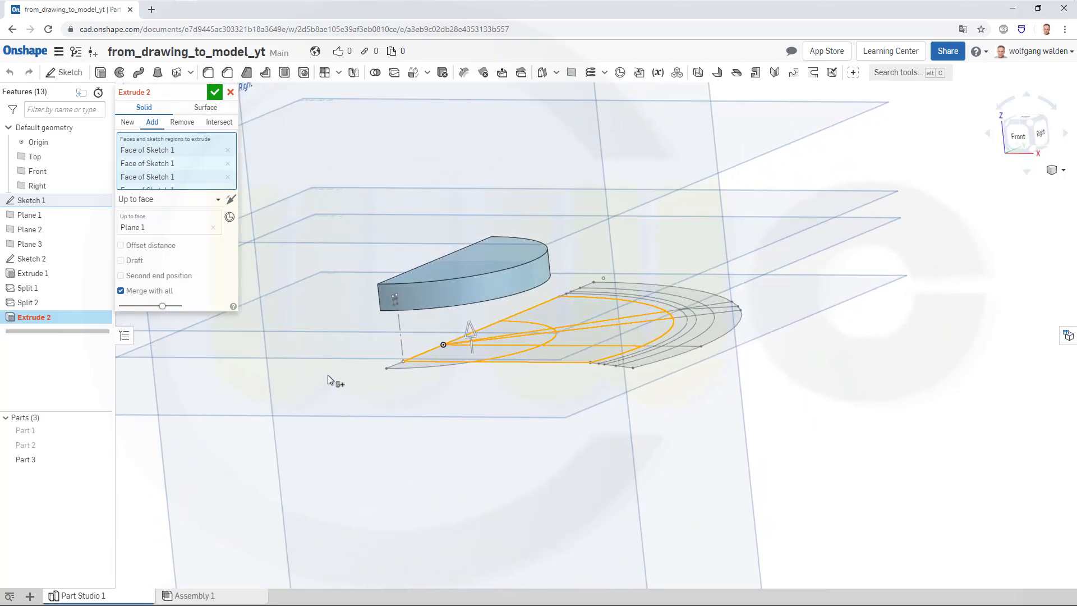
click(213, 230)
click(213, 228)
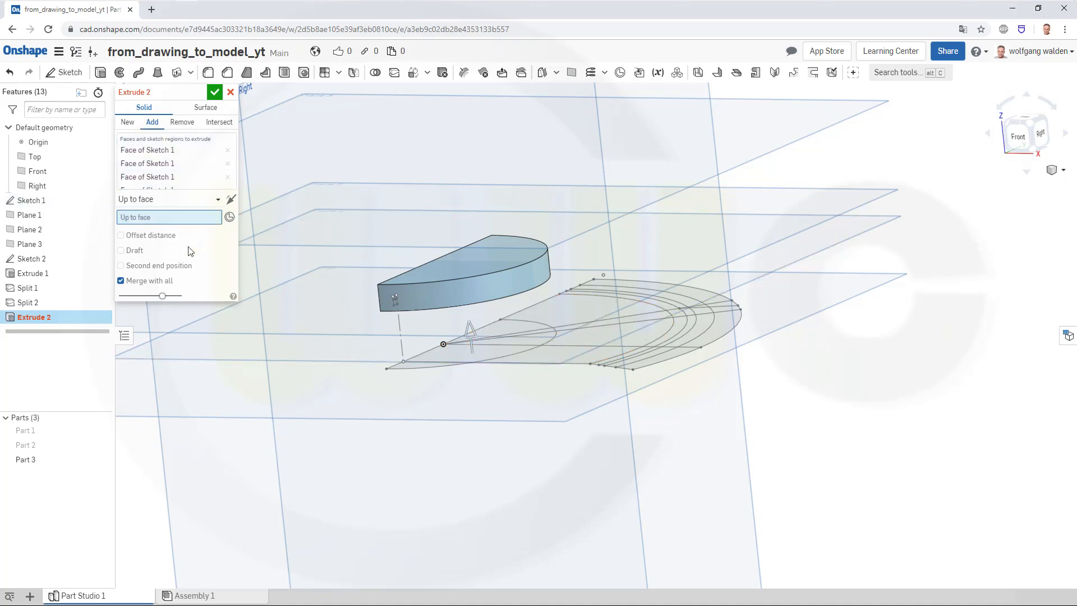
click(121, 282)
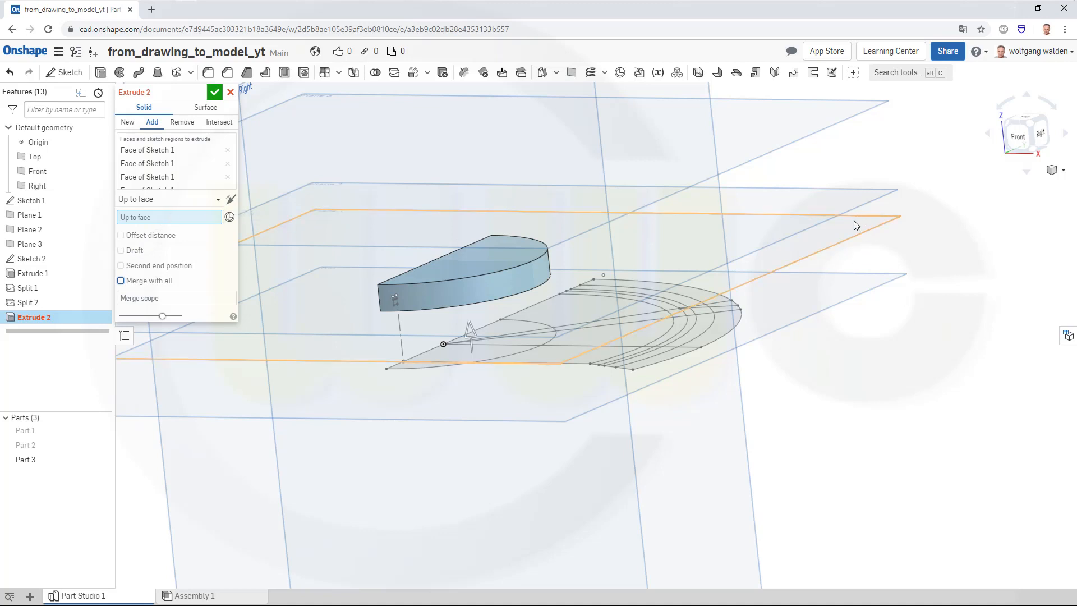
click(848, 240)
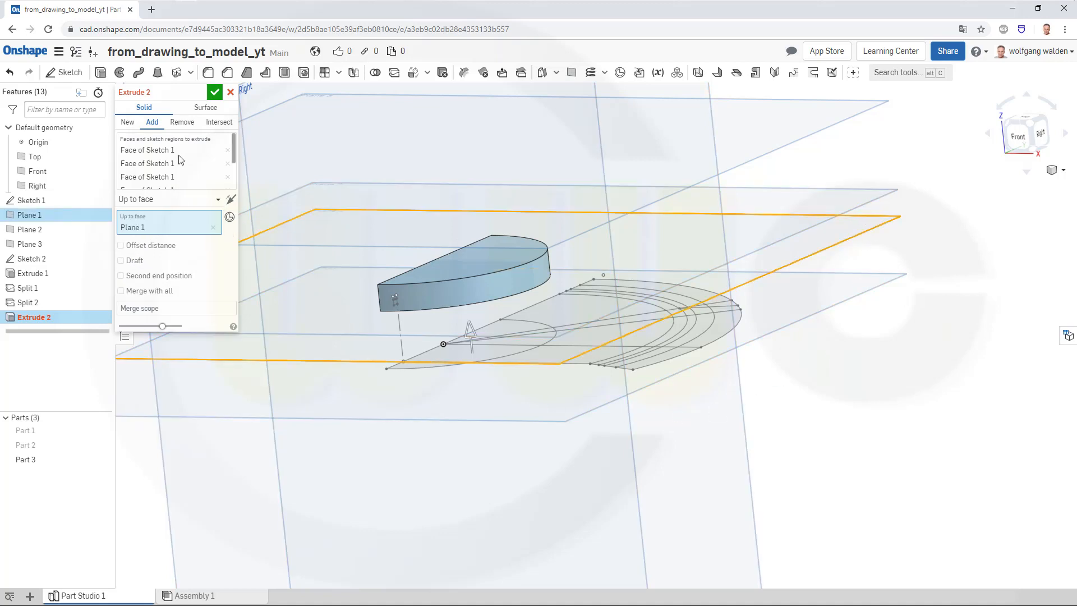
scroll(175, 157, down, 1)
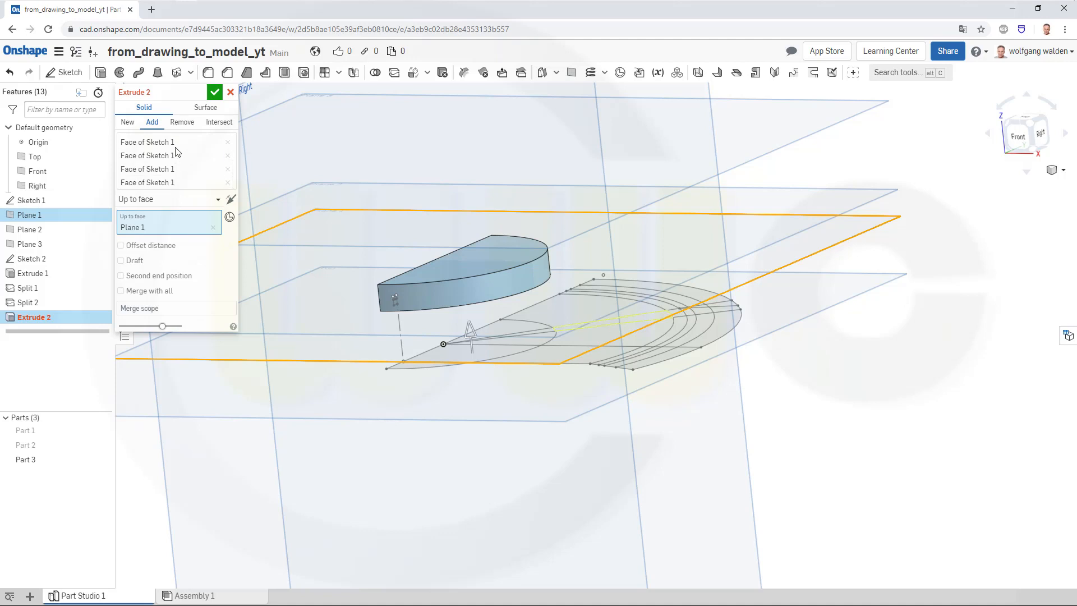
click(128, 123)
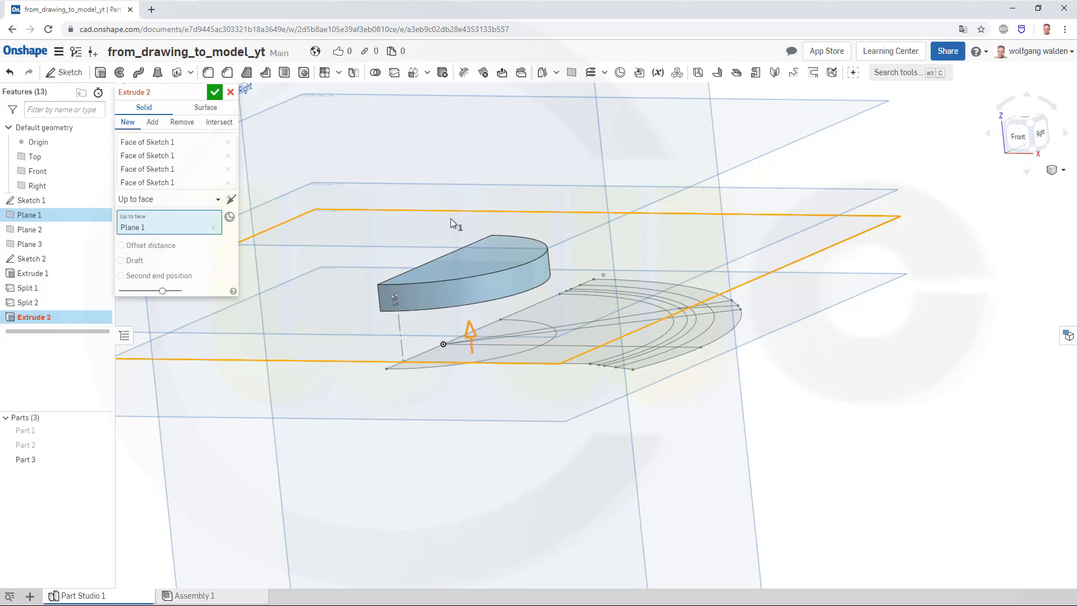
click(229, 92)
Start an Extrude in Add mode and select all Sketch 1 regions inside the innermost large arc, except the half circle's outer sliver
right_drag(448, 286, 491, 386)
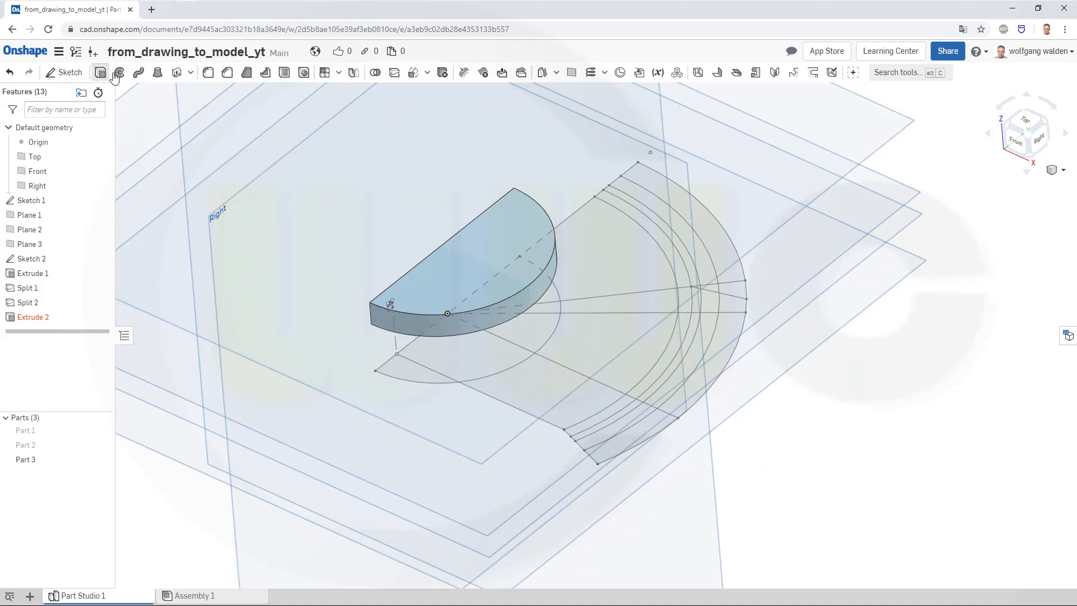
click(100, 73)
click(537, 382)
click(575, 343)
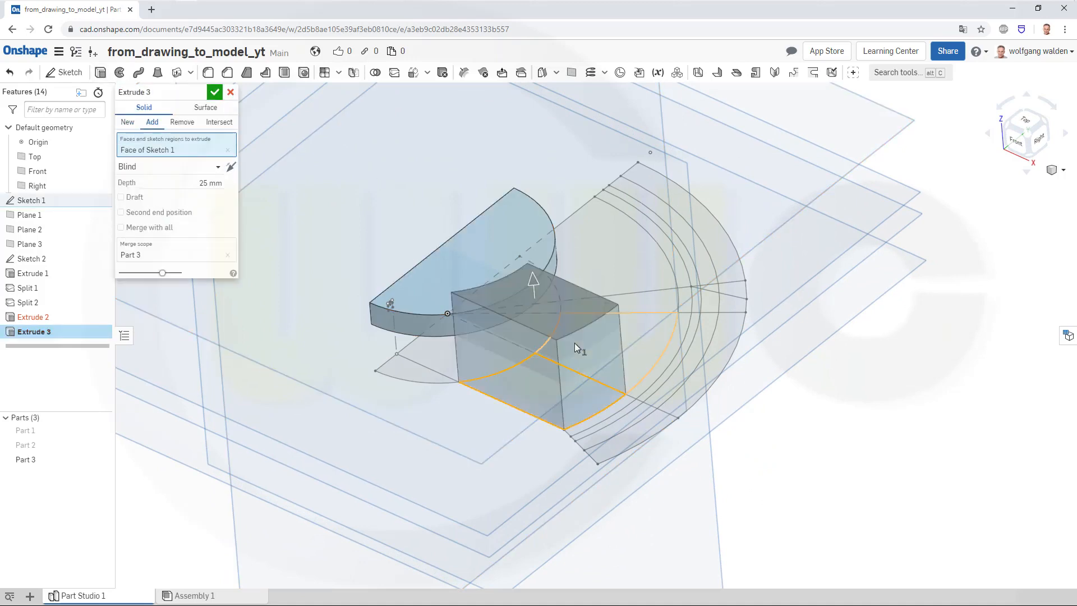
click(645, 315)
mouse_move(593, 292)
right_down()
mouse_move(548, 308)
mouse_move(735, 300)
right_up()
click(755, 295)
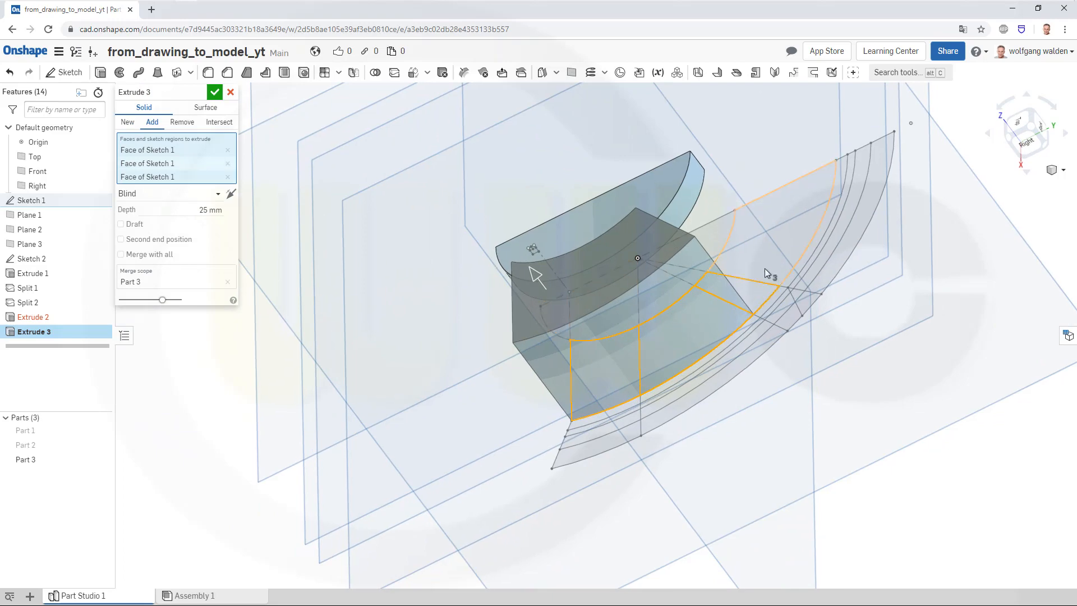
click(738, 288)
mouse_move(564, 416)
right_down()
mouse_move(640, 400)
mouse_move(650, 379)
mouse_move(593, 422)
mouse_move(527, 434)
right_up()
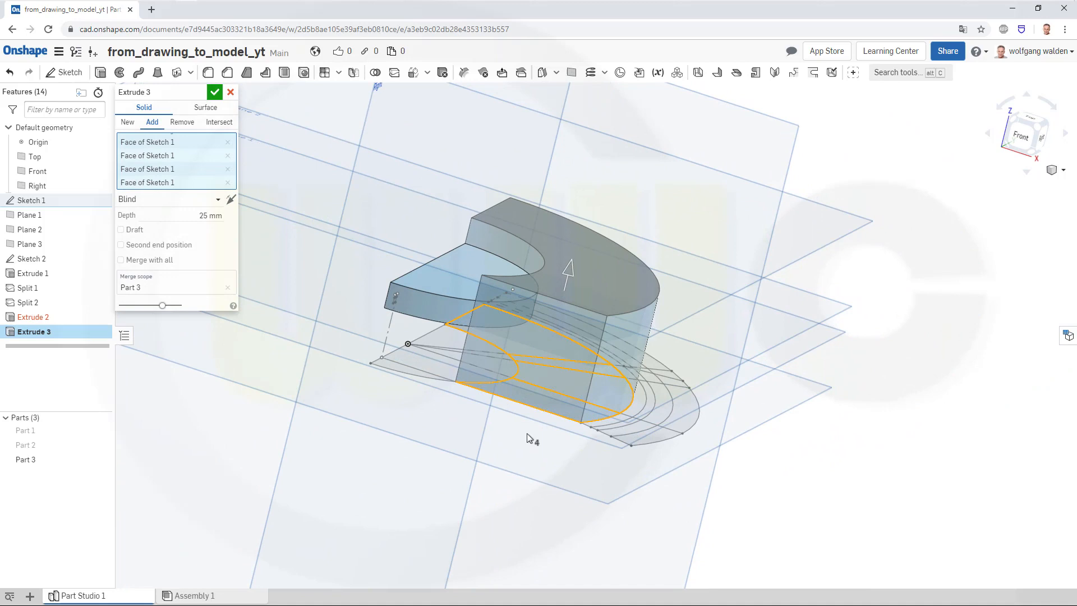
click(453, 373)
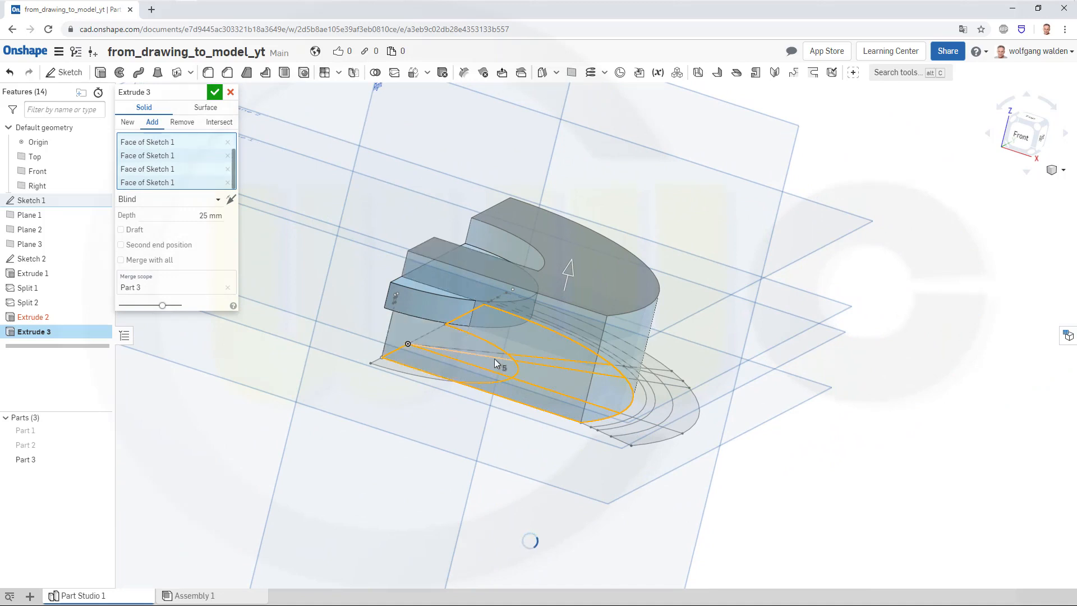
click(467, 338)
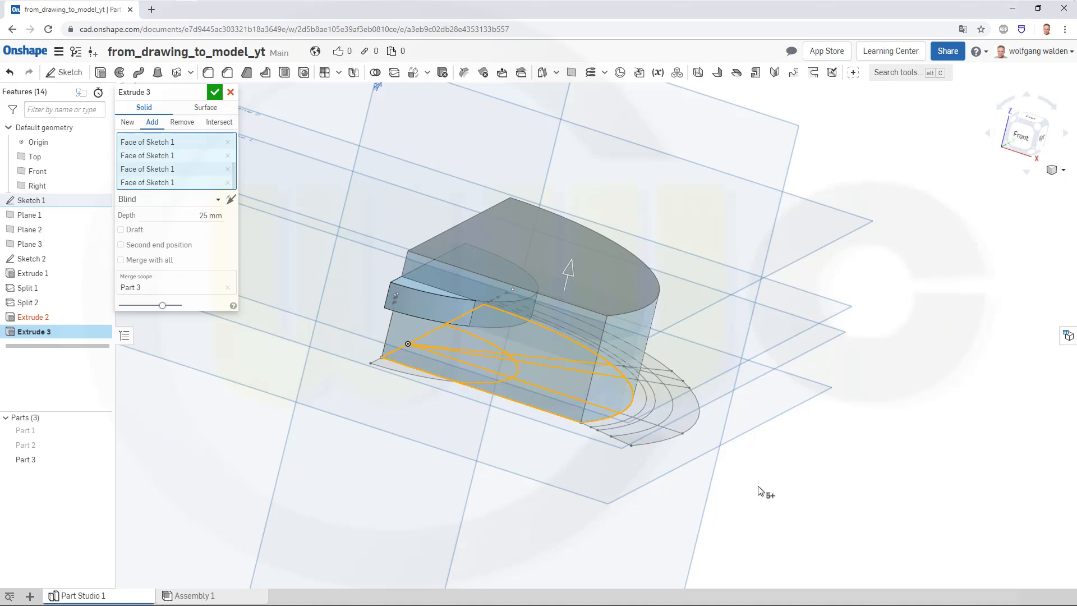
Extrude the selected Sketch 1 regions up to face at Plane 1, merging them with Part 3
right_drag(451, 451, 445, 469)
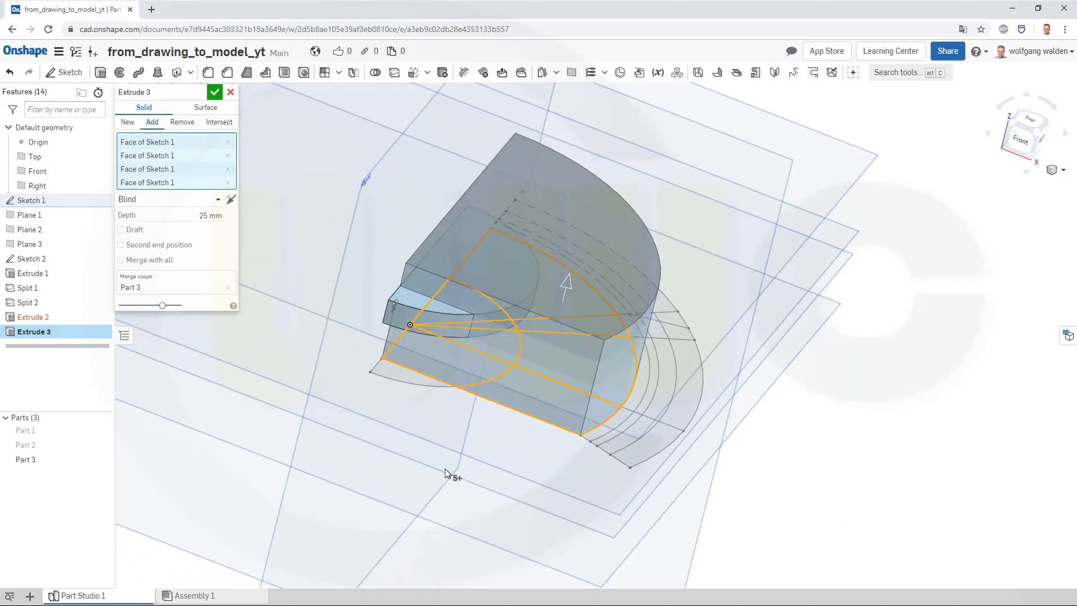
right_drag(349, 226, 341, 215)
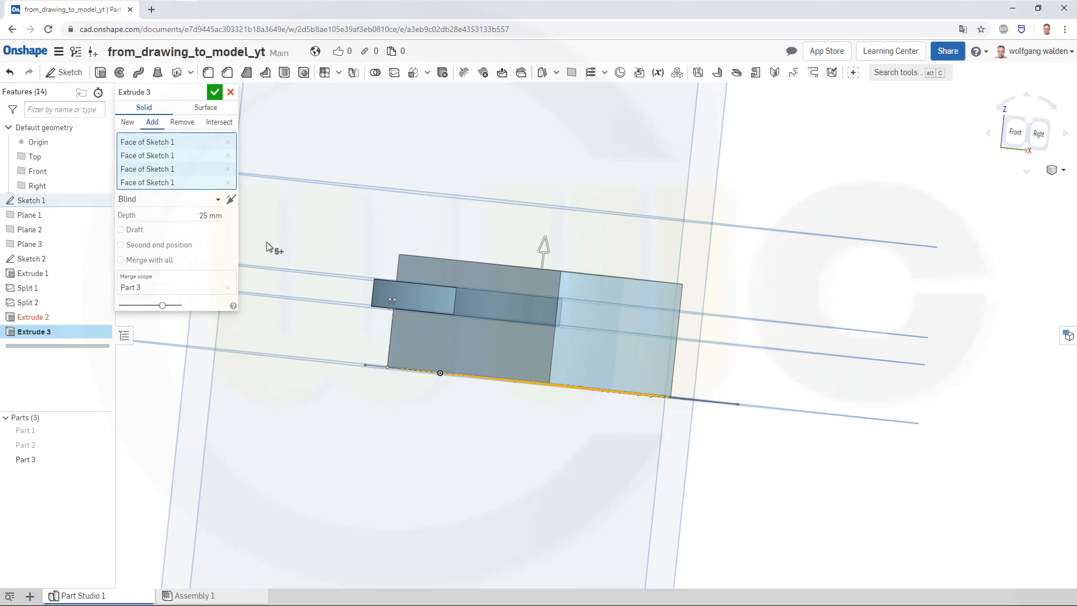
click(218, 202)
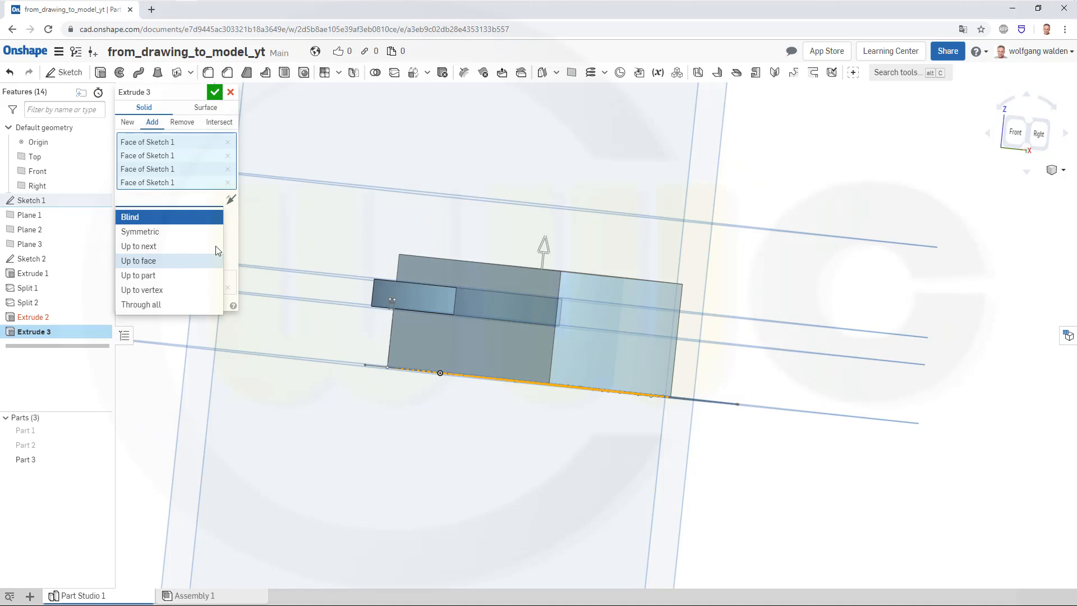
click(146, 260)
click(775, 382)
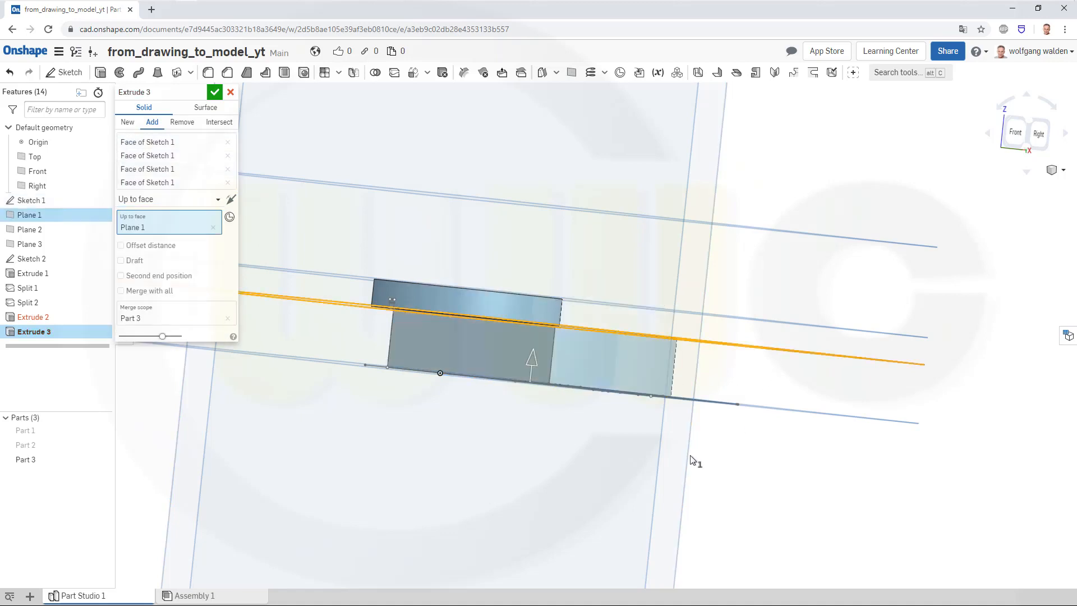
key(shift+7)
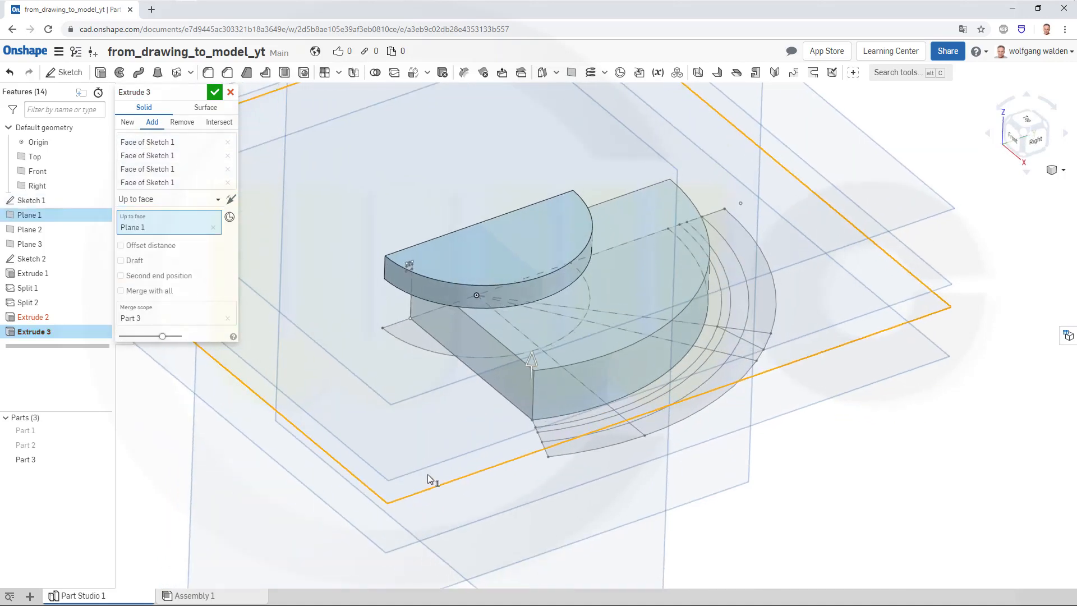
click(215, 93)
Delete the failed Extrude 2 feature
right_drag(401, 412, 202, 381)
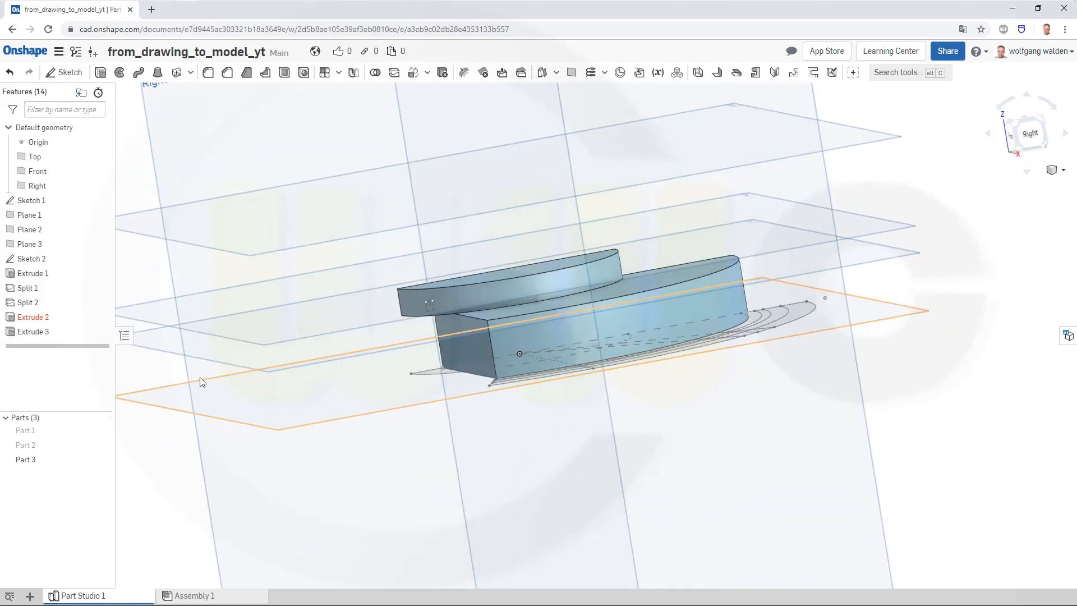
right_click(39, 321)
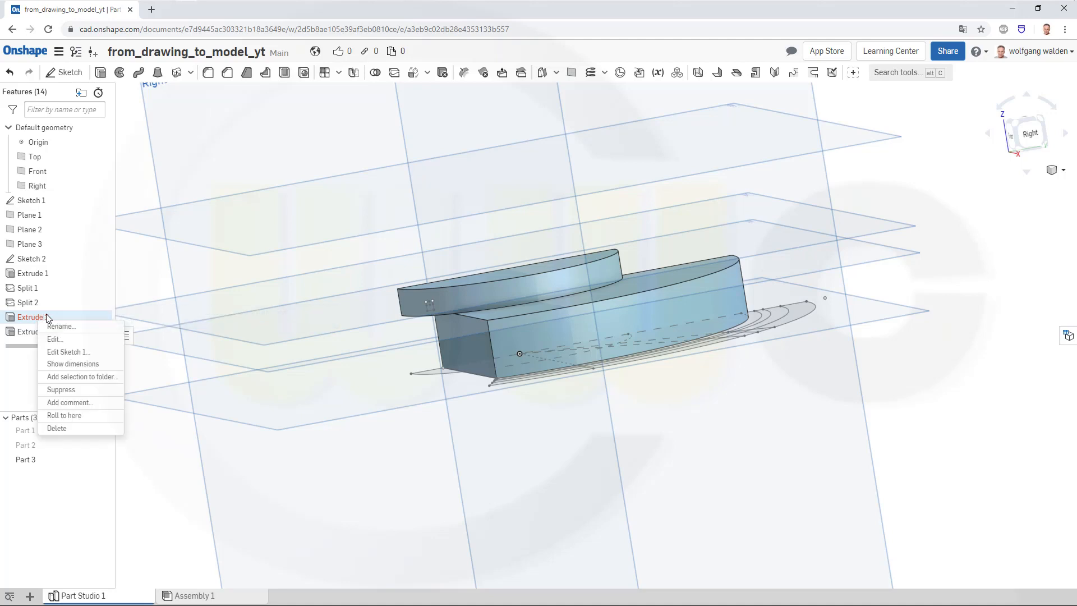
click(57, 429)
Edit Extrude 3 to add a blind second end position with a depth of 5 mm
right_drag(264, 306, 470, 318)
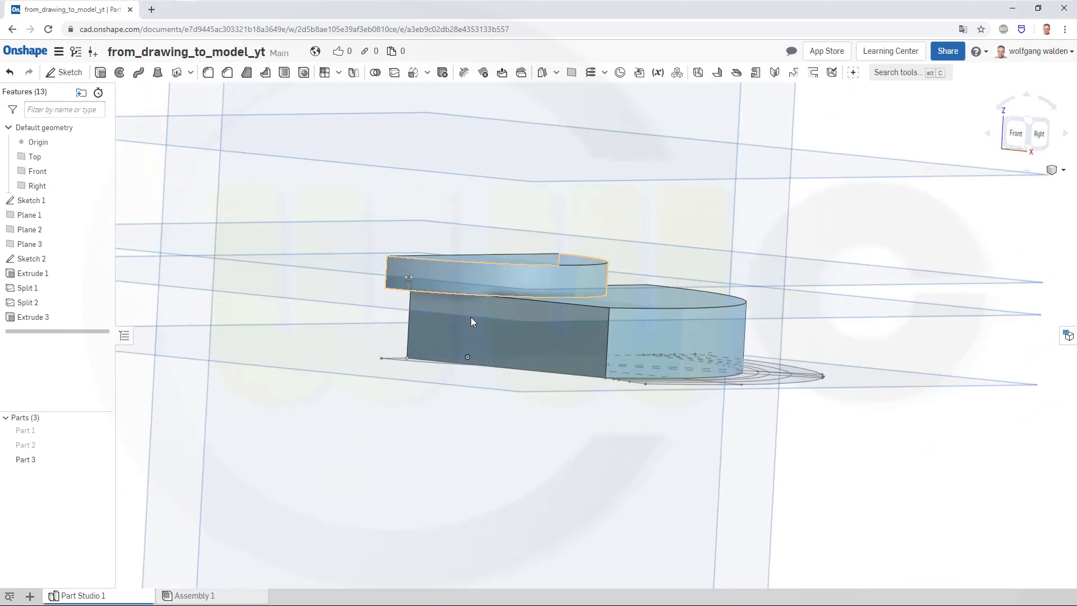
double_click(38, 319)
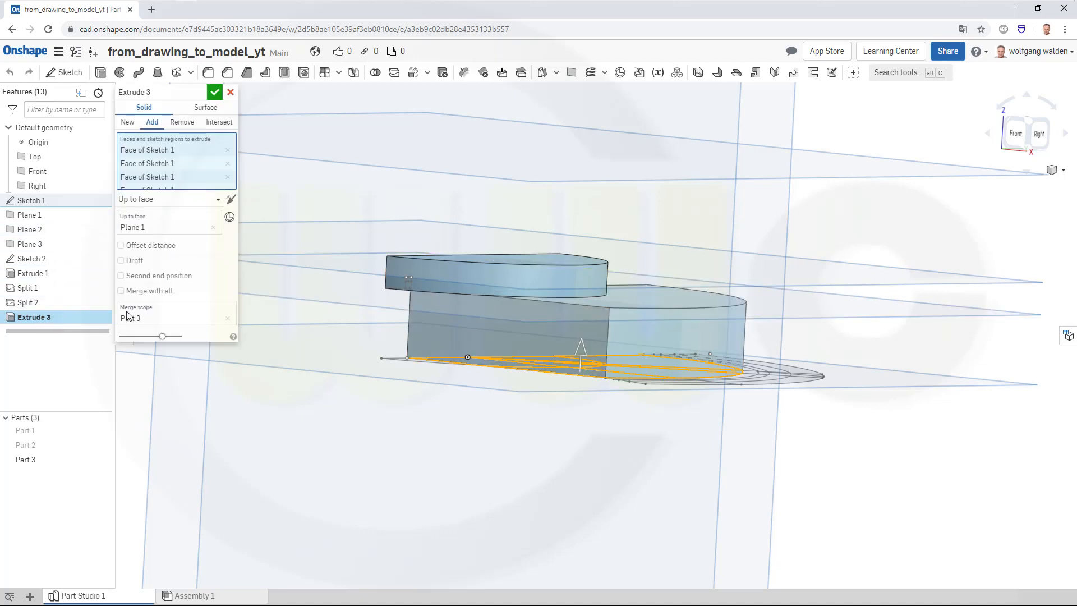
click(121, 275)
click(211, 305)
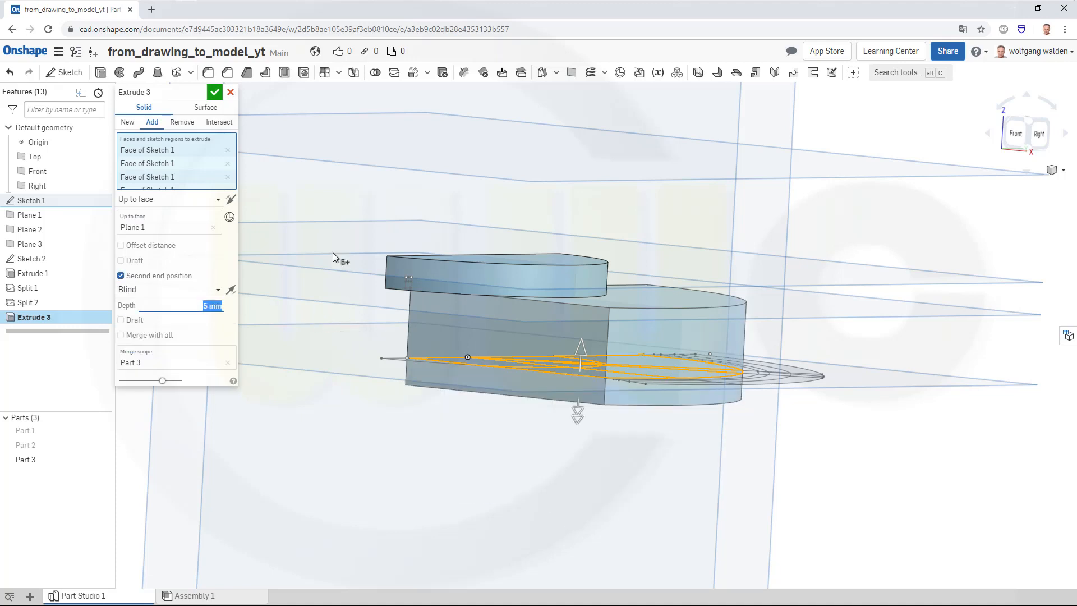
click(214, 92)
Draft the outer curved face of Extrude 3 by 40 degrees, using Plane 1 as the neutral plane
right_drag(416, 247, 388, 276)
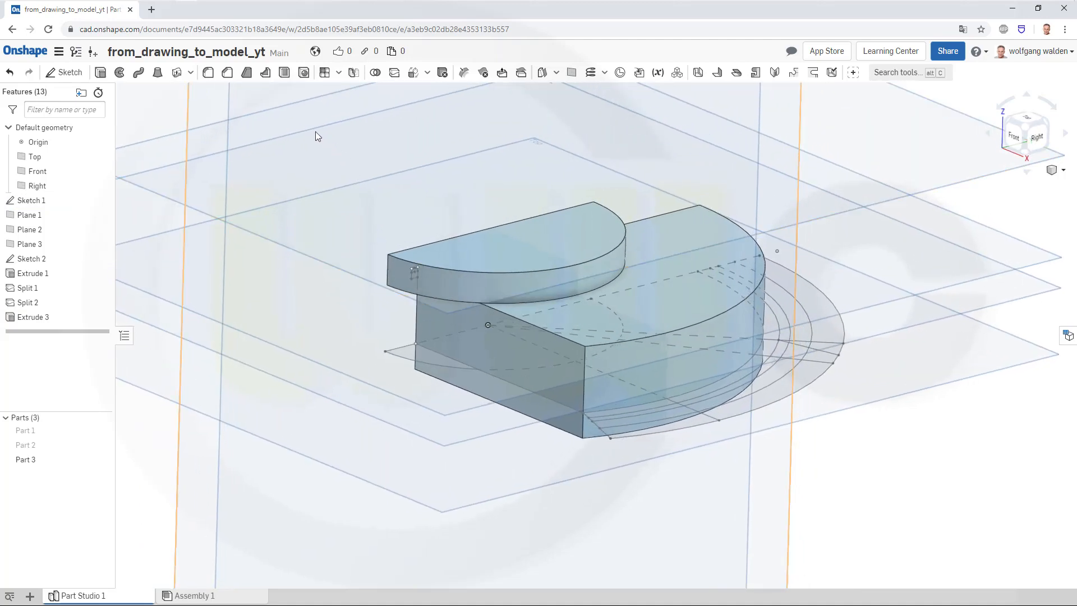
click(247, 75)
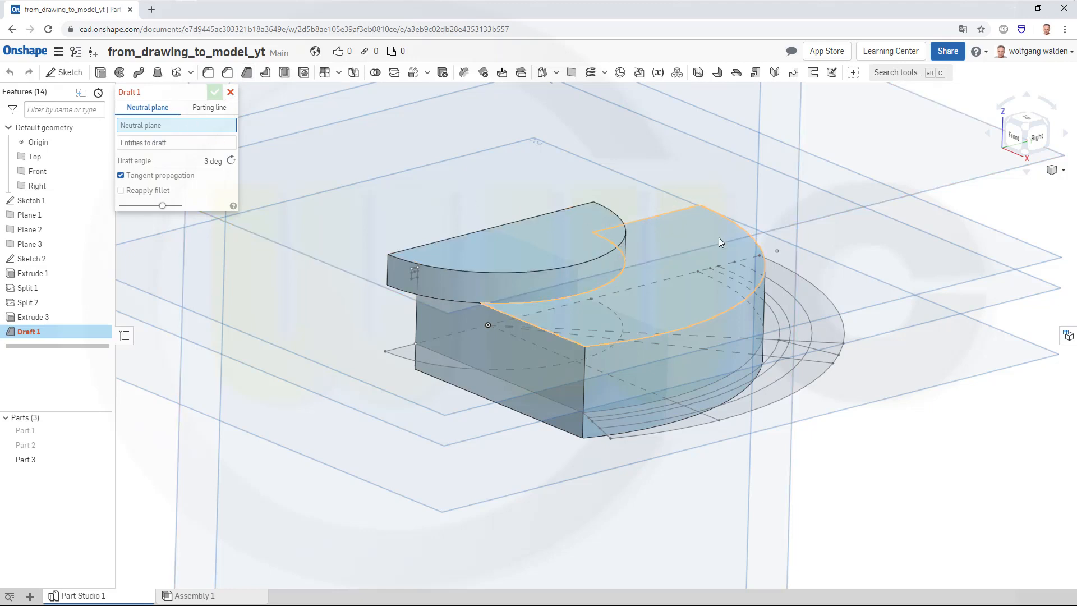
click(981, 309)
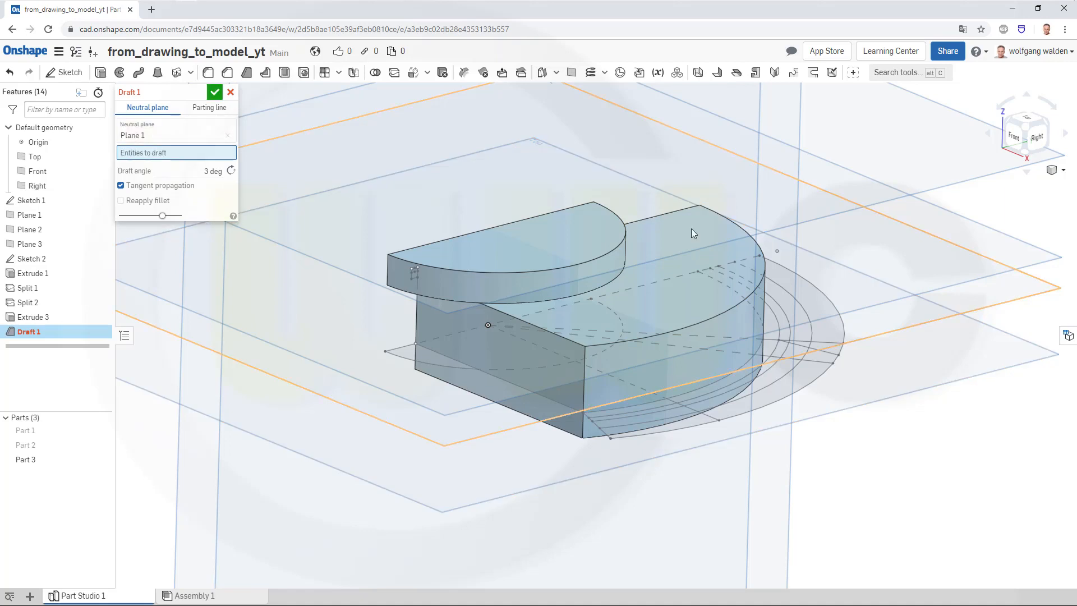
click(631, 357)
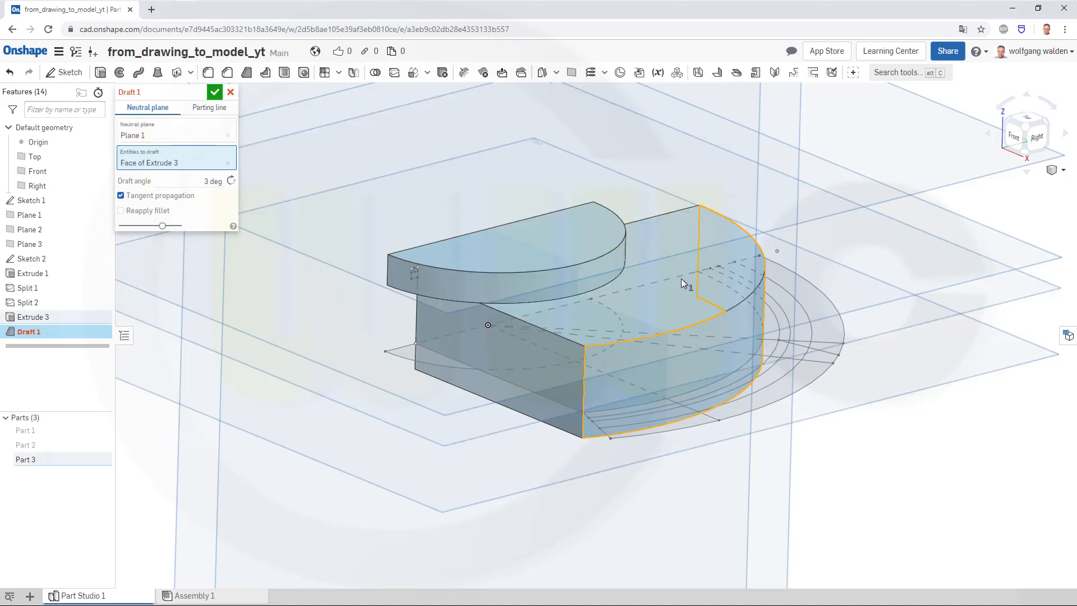
click(200, 180)
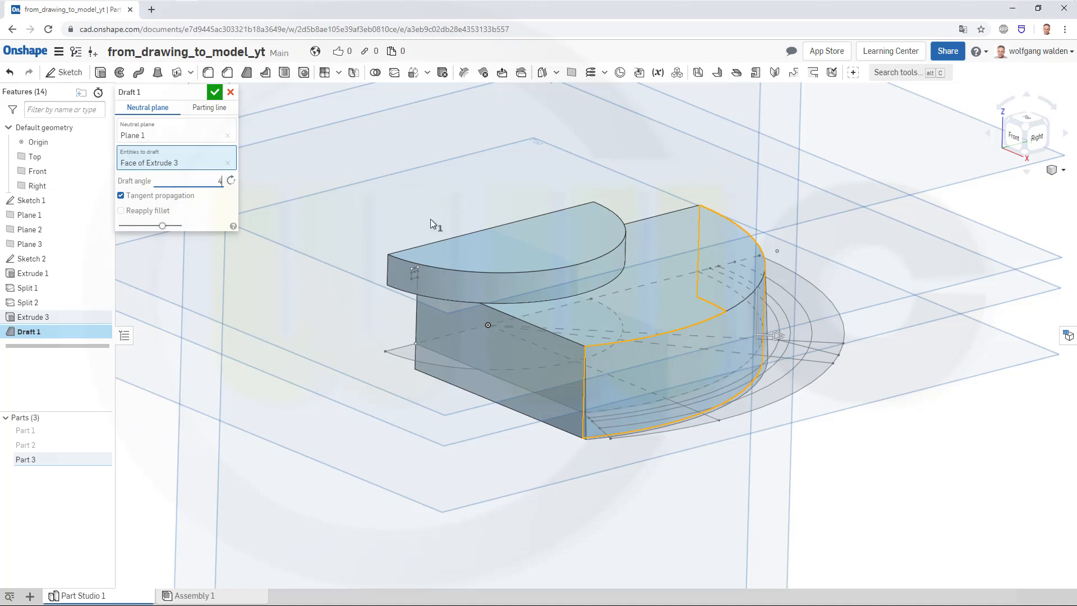
key(Return)
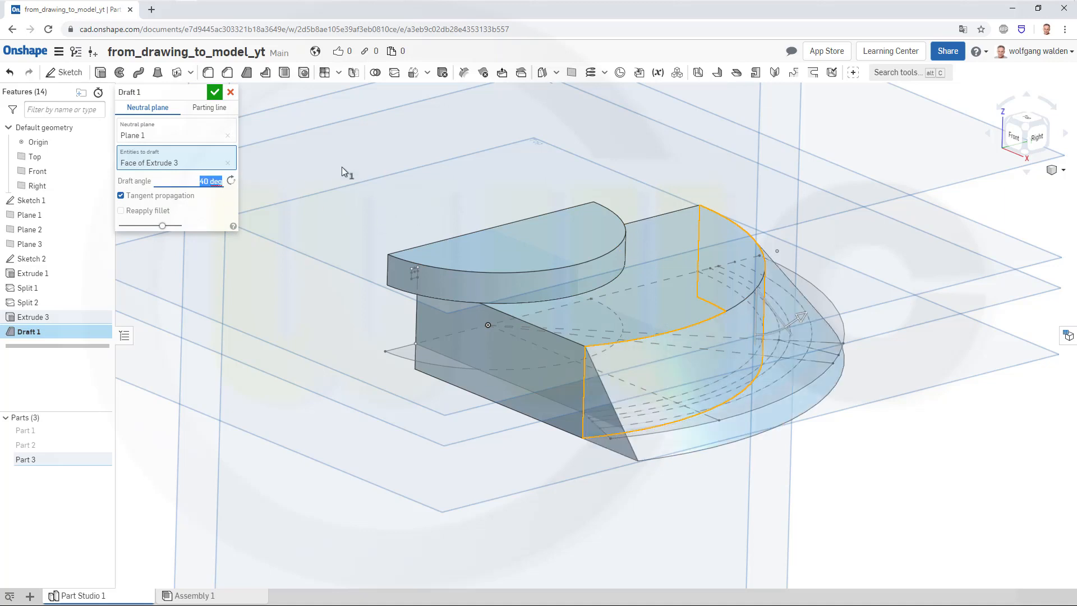
click(214, 92)
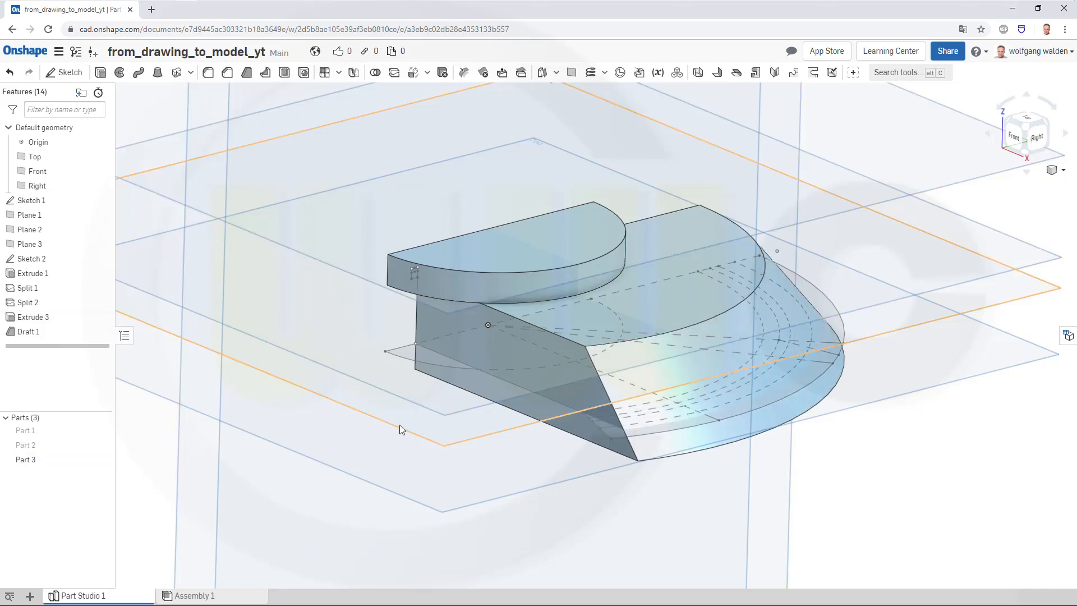
Hide the drafted body, Part 3
right_drag(400, 425, 376, 401)
scroll(370, 241, up, 3)
scroll(449, 268, down, 2)
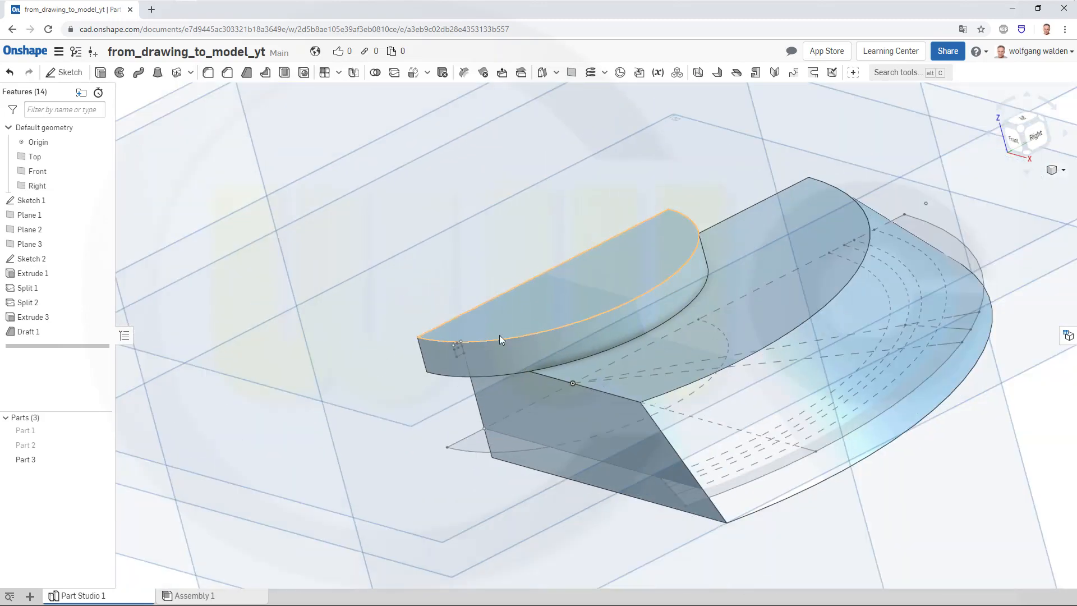
right_drag(499, 335, 516, 366)
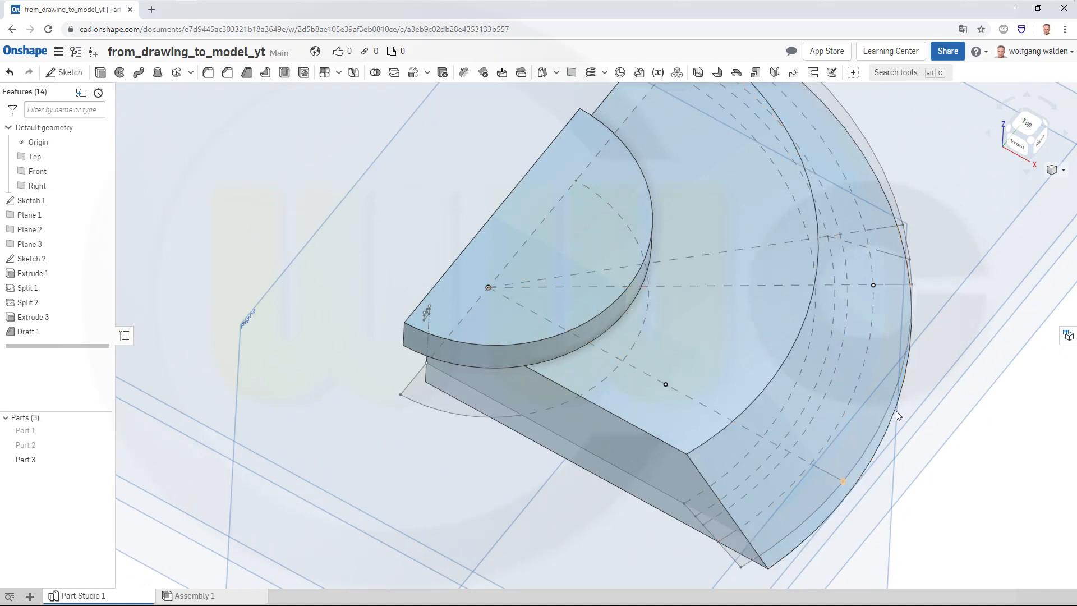
right_drag(193, 176, 187, 169)
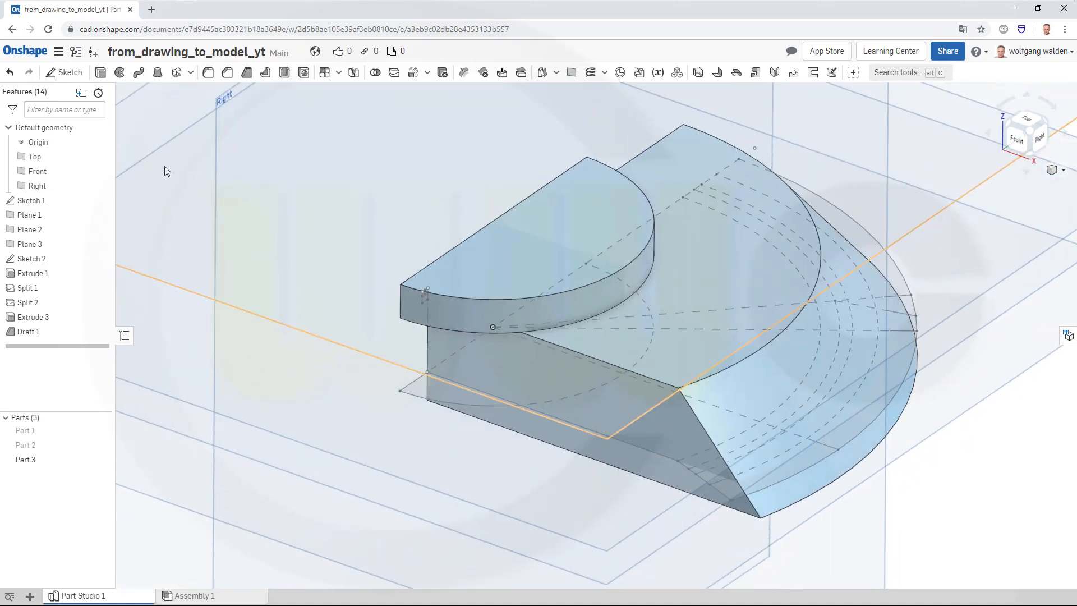
click(107, 460)
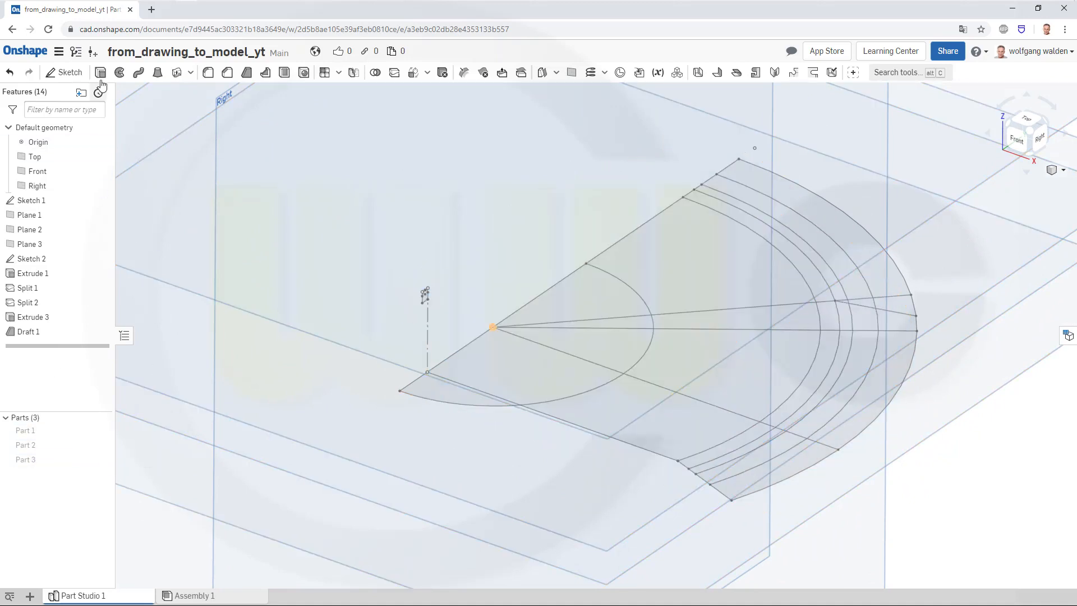
Extrude the two adjoining outer ring regions of Sketch 1 as a new solid up to Plane 3
key(shift+e)
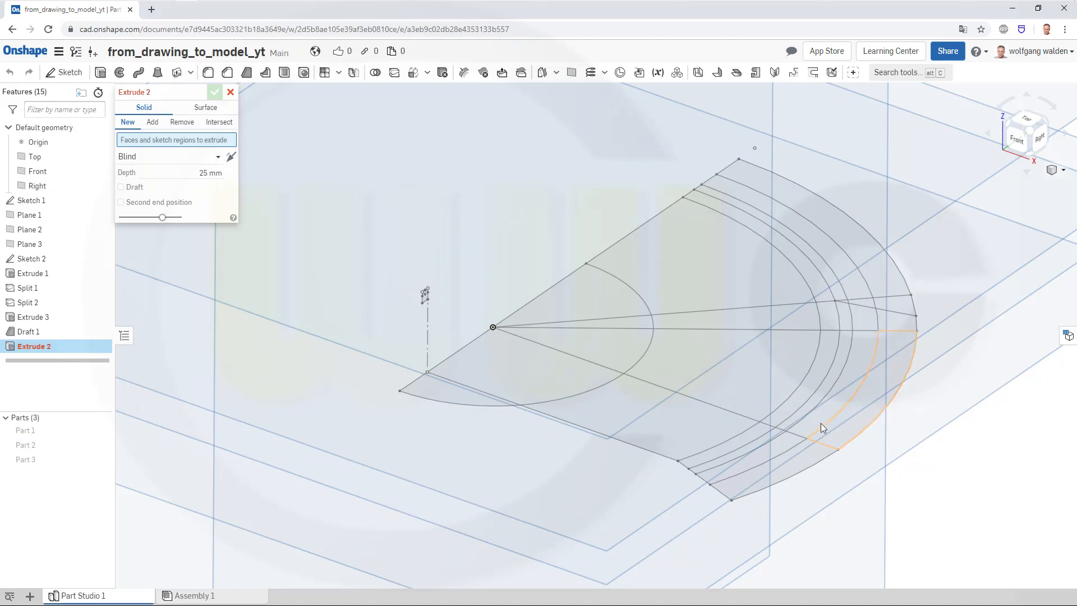
click(820, 422)
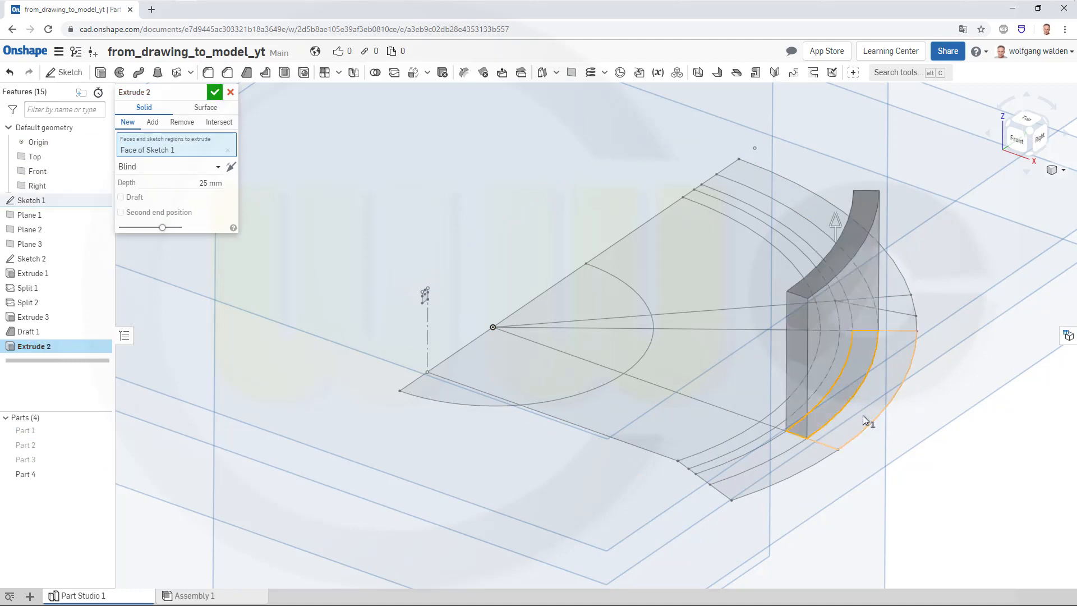
click(863, 416)
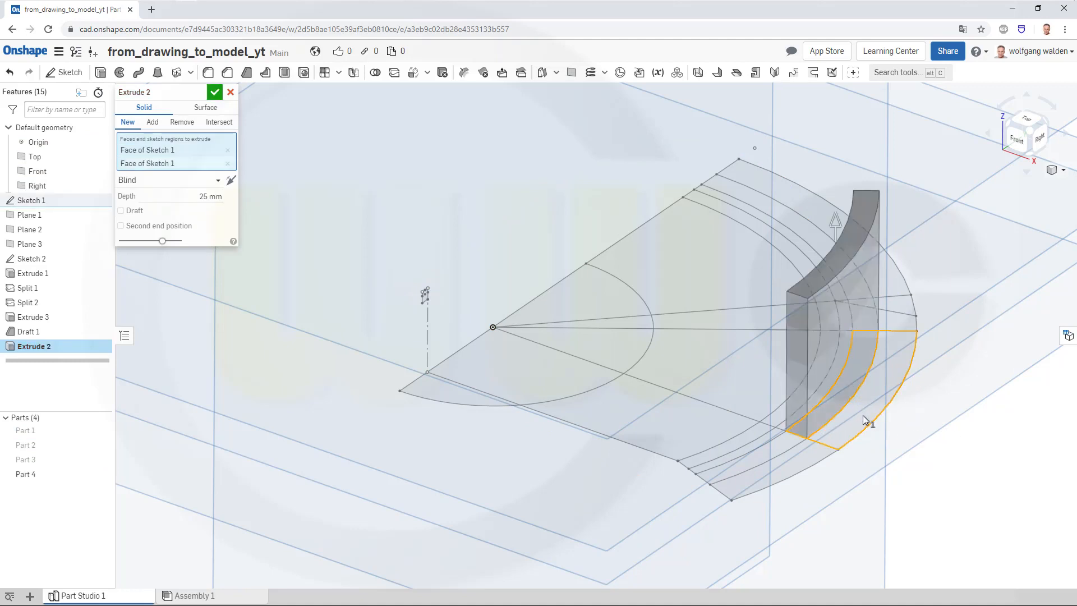
click(218, 182)
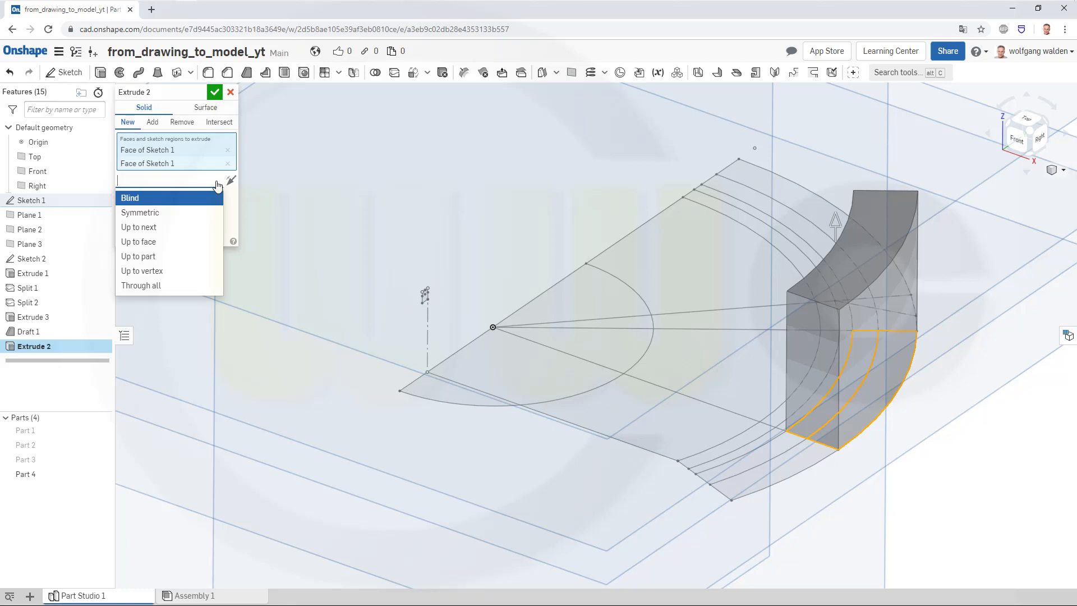
click(147, 243)
scroll(914, 486, up, 2)
scroll(914, 485, down, 5)
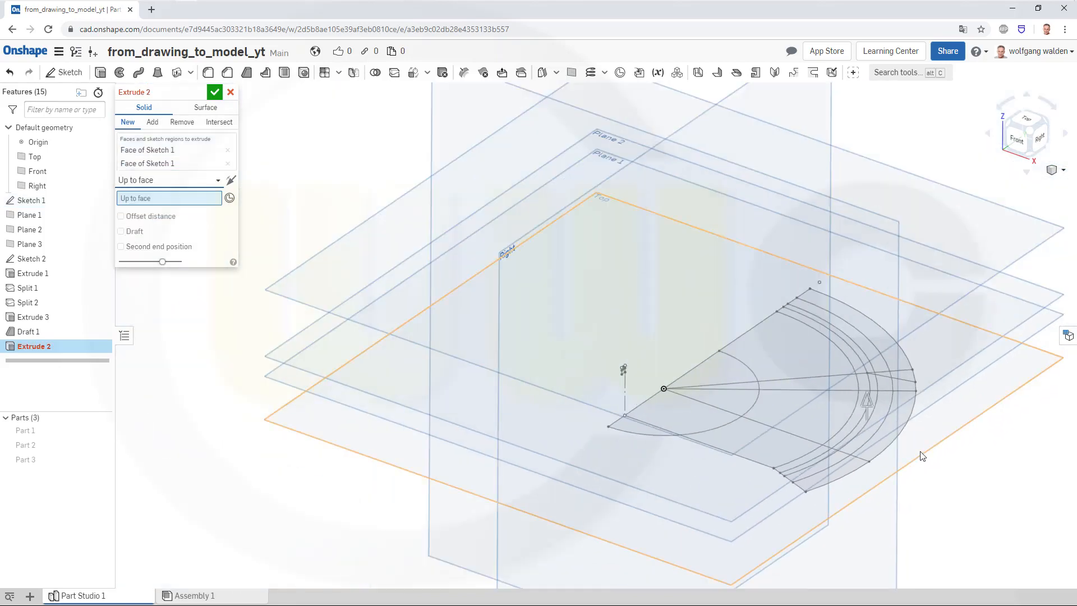
click(1034, 254)
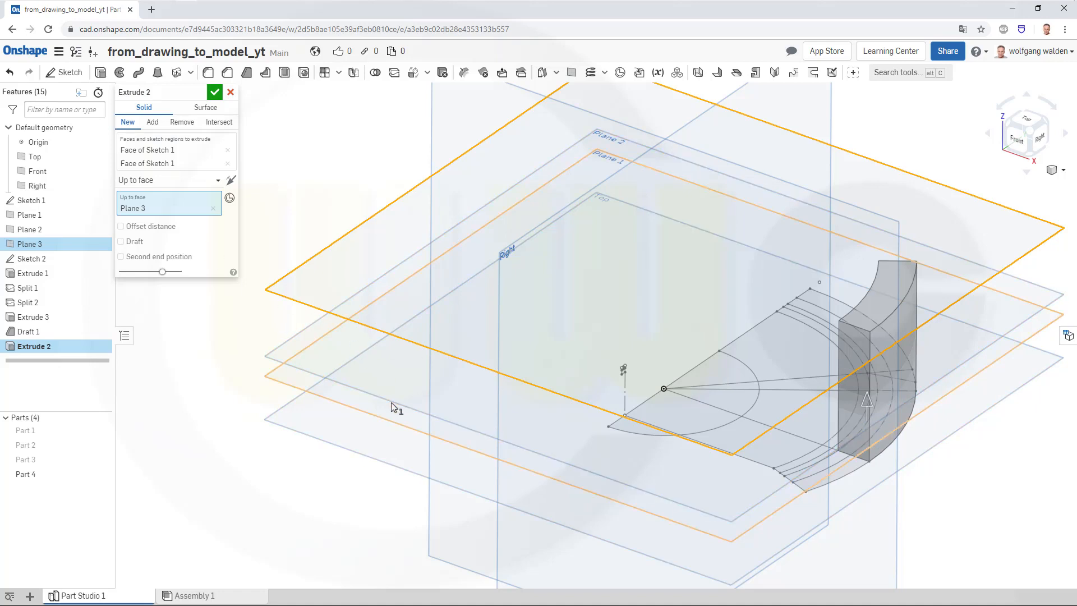
click(214, 93)
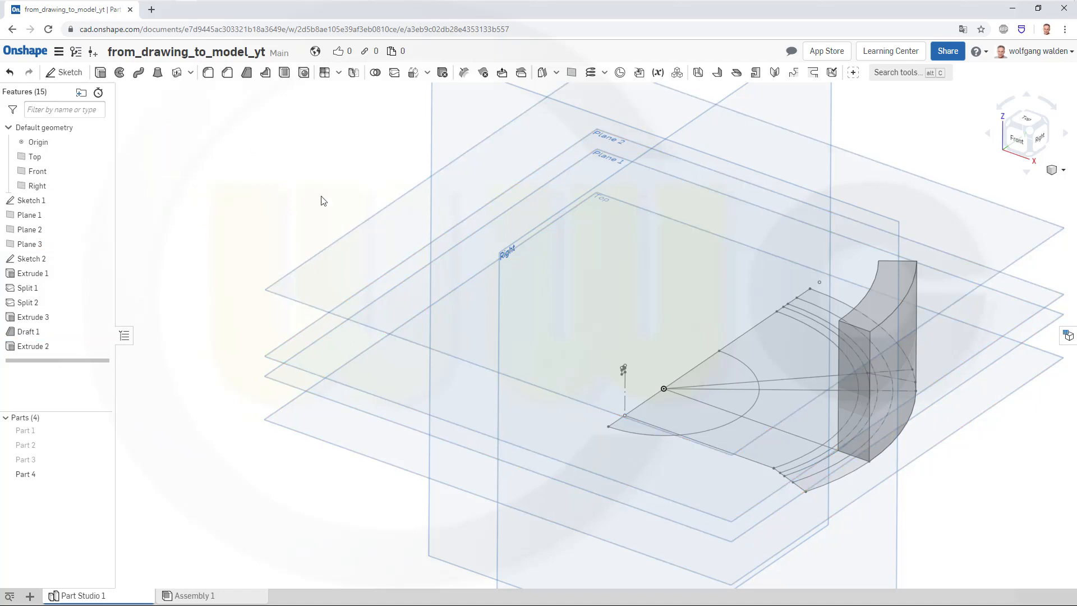
Show Part 3 and create an offset surface from its drafted outer curved face, with the offset direction reversed
right_drag(570, 379, 592, 417)
key(shift+7)
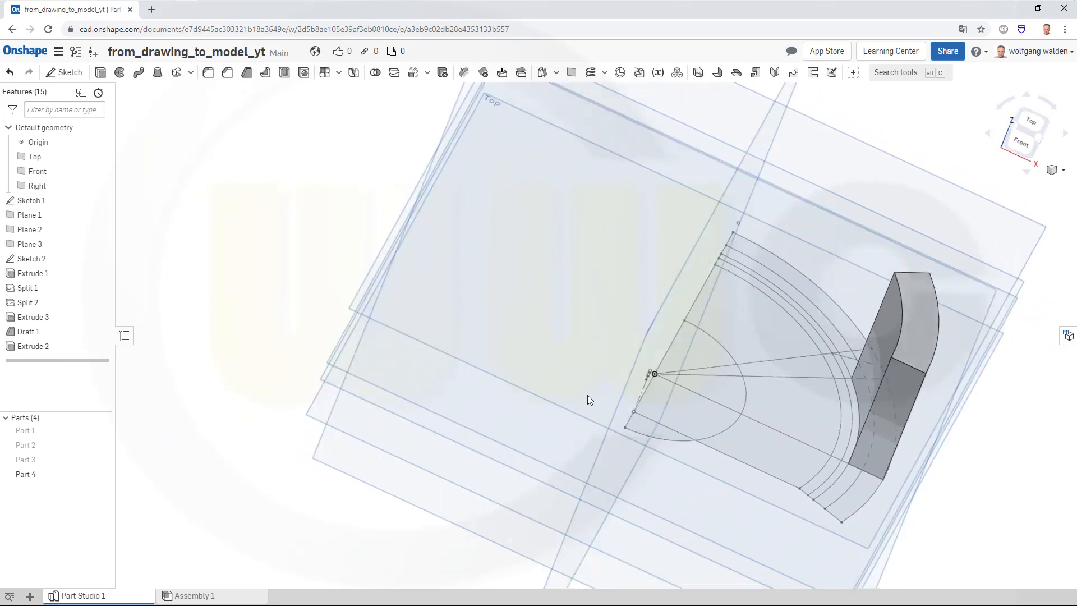
click(102, 463)
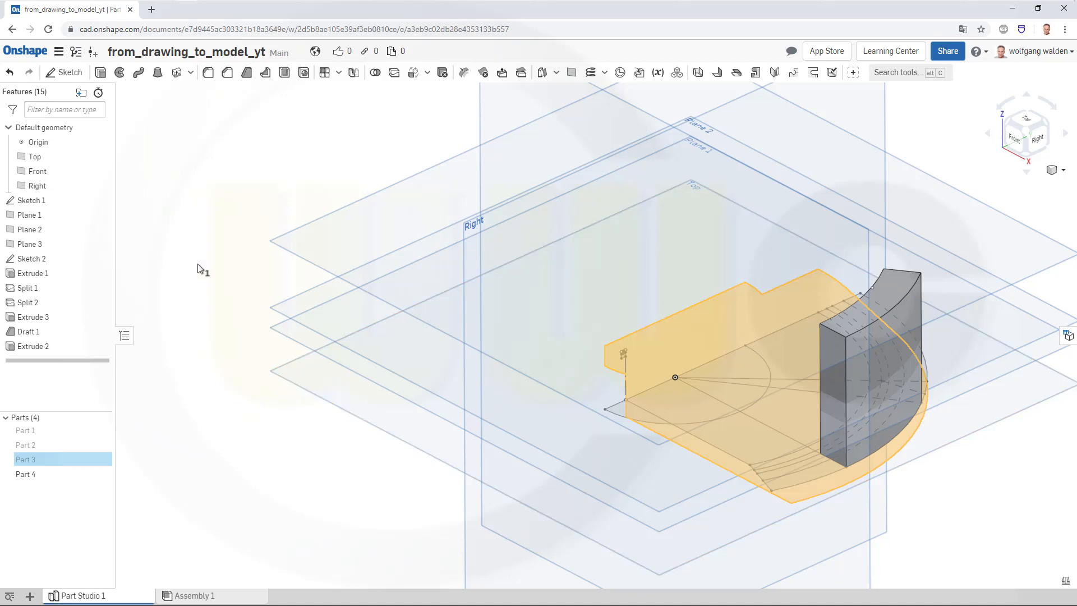
click(106, 460)
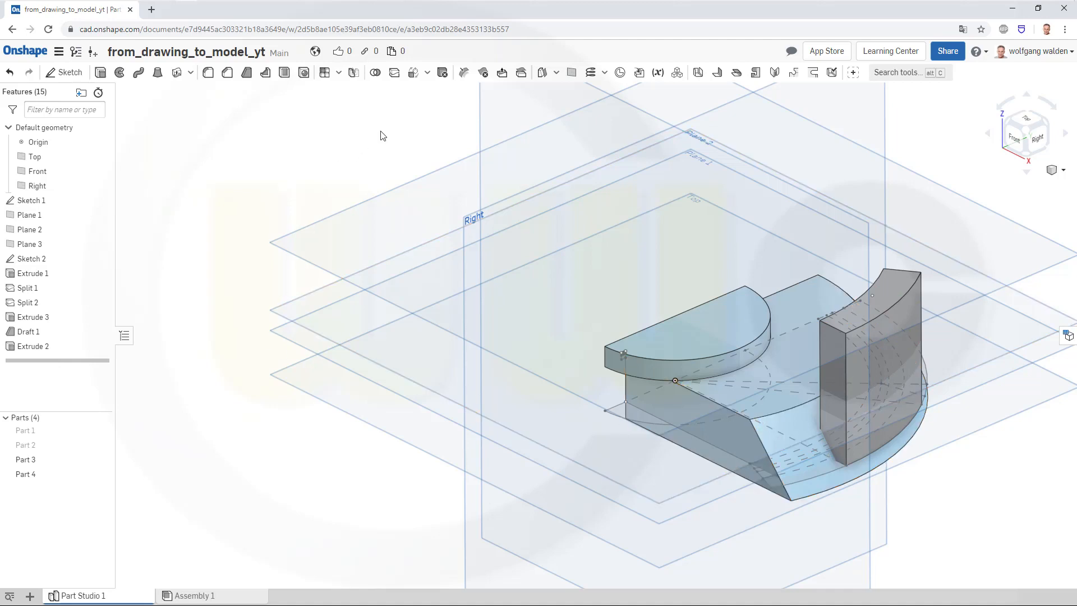
click(558, 75)
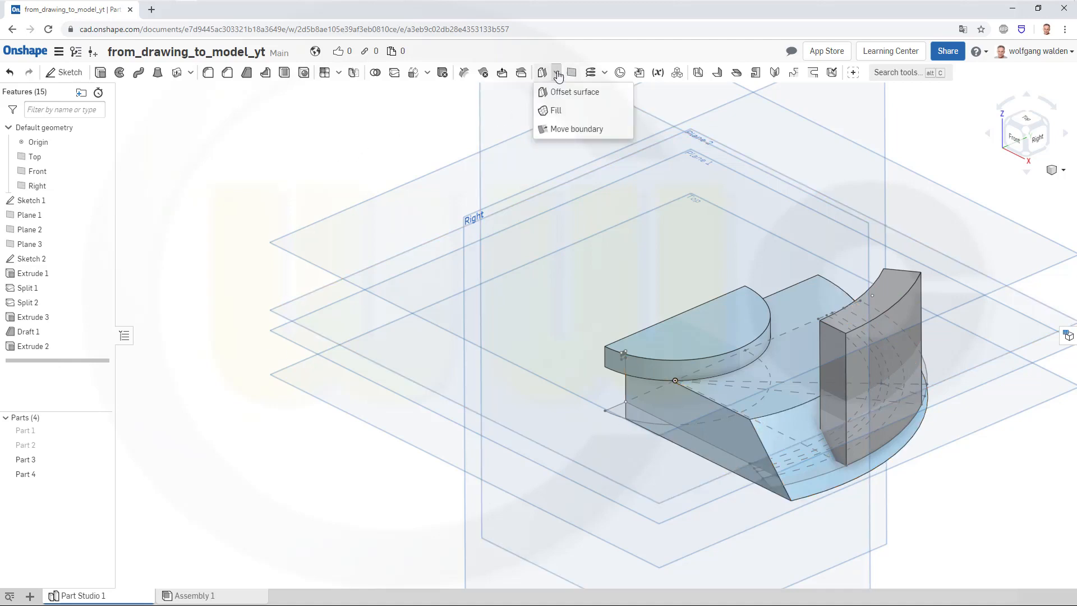
click(564, 91)
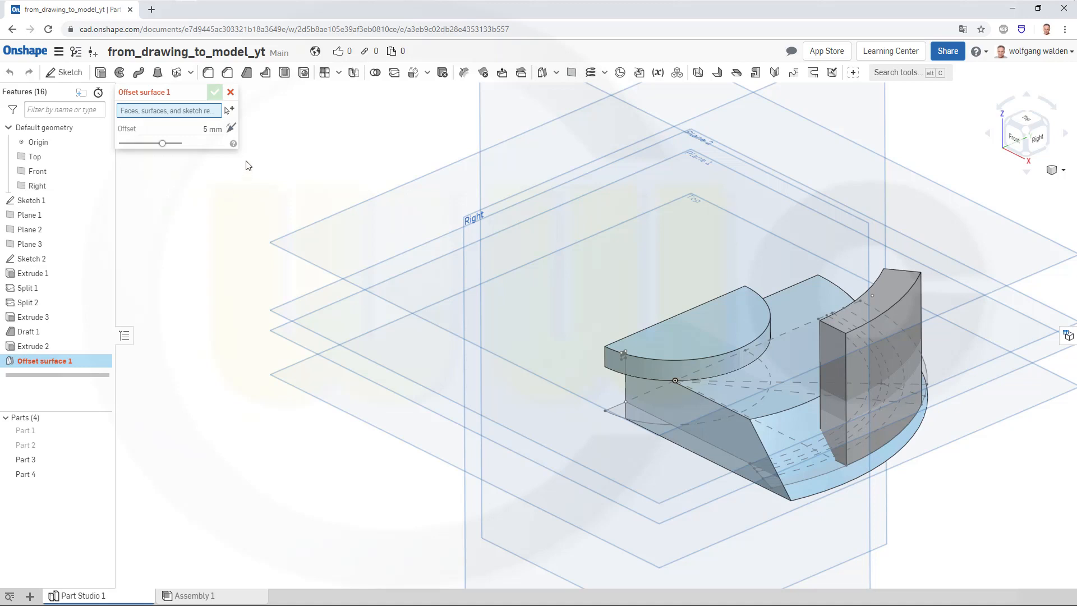
click(779, 439)
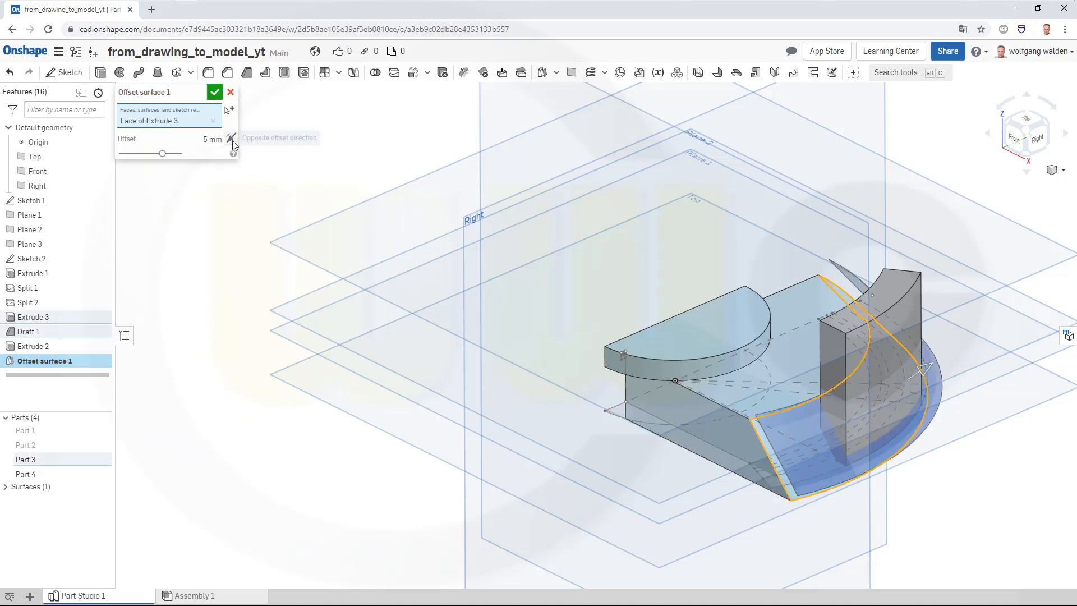
click(197, 139)
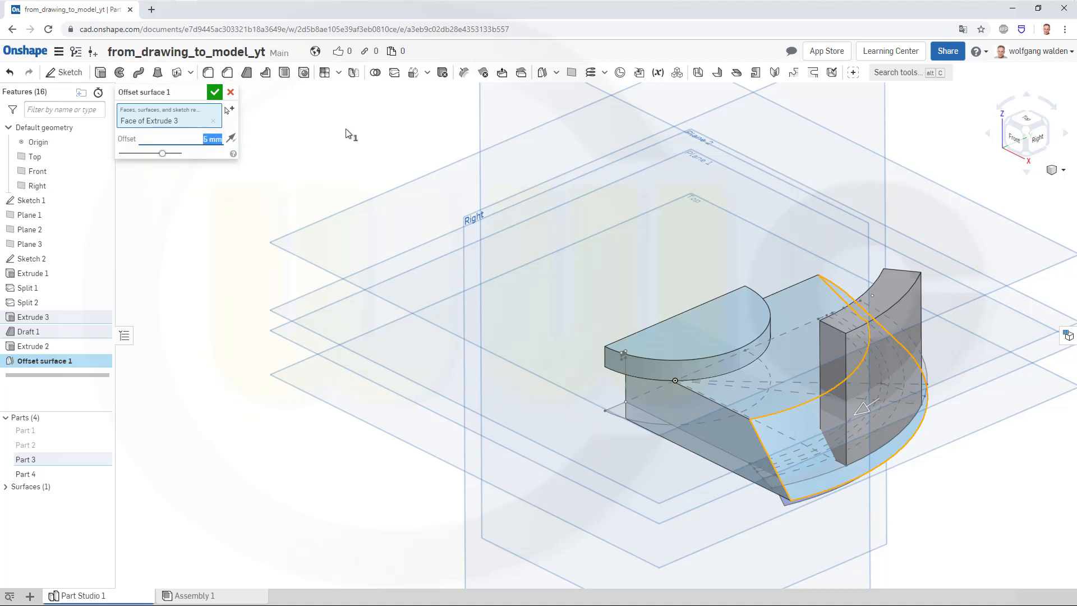
key(Return)
click(215, 92)
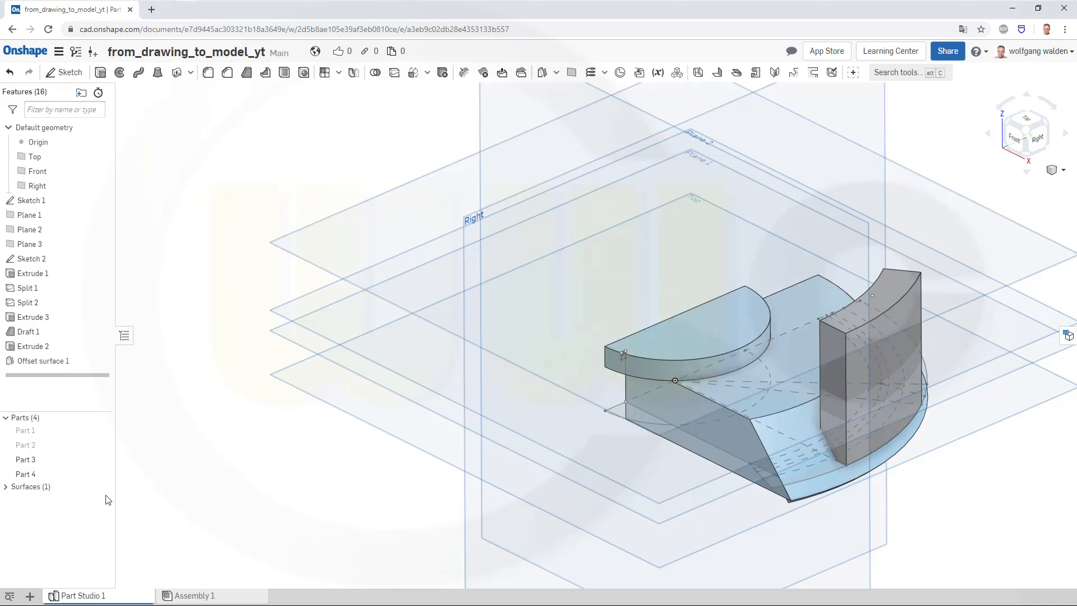
Hide Part 3 and edit Extrude 2 to add a blind second end position with a depth of 10 mm
click(106, 461)
right_drag(505, 421, 583, 379)
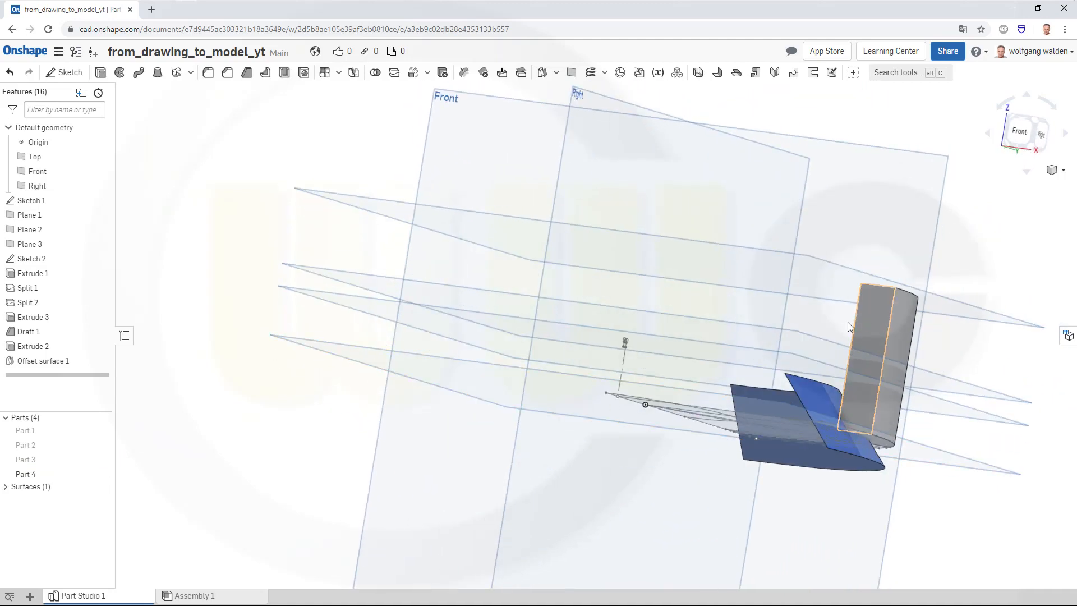
click(38, 347)
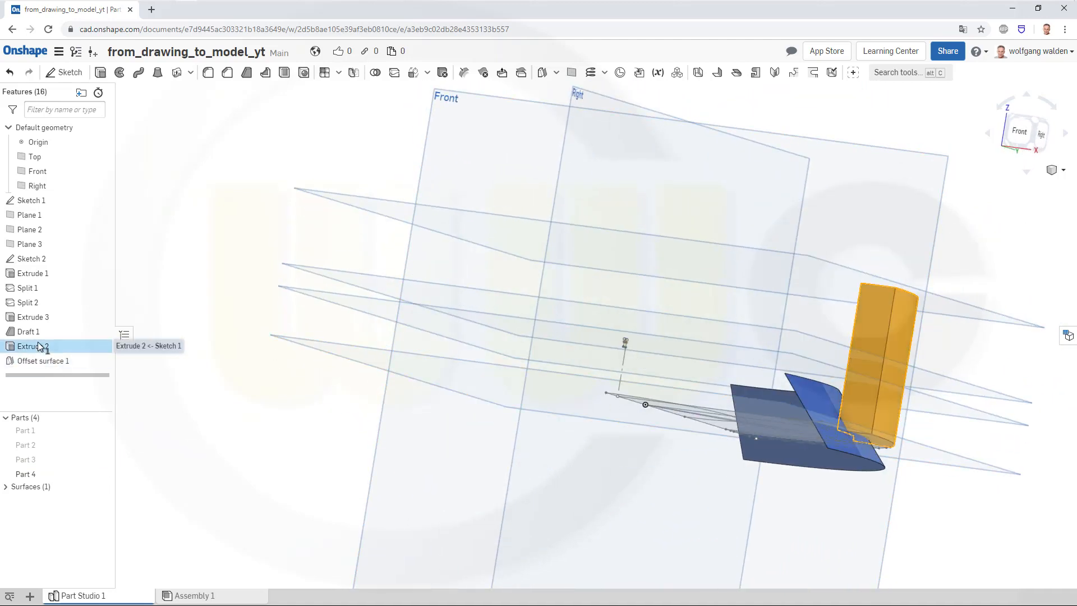
double_click(38, 346)
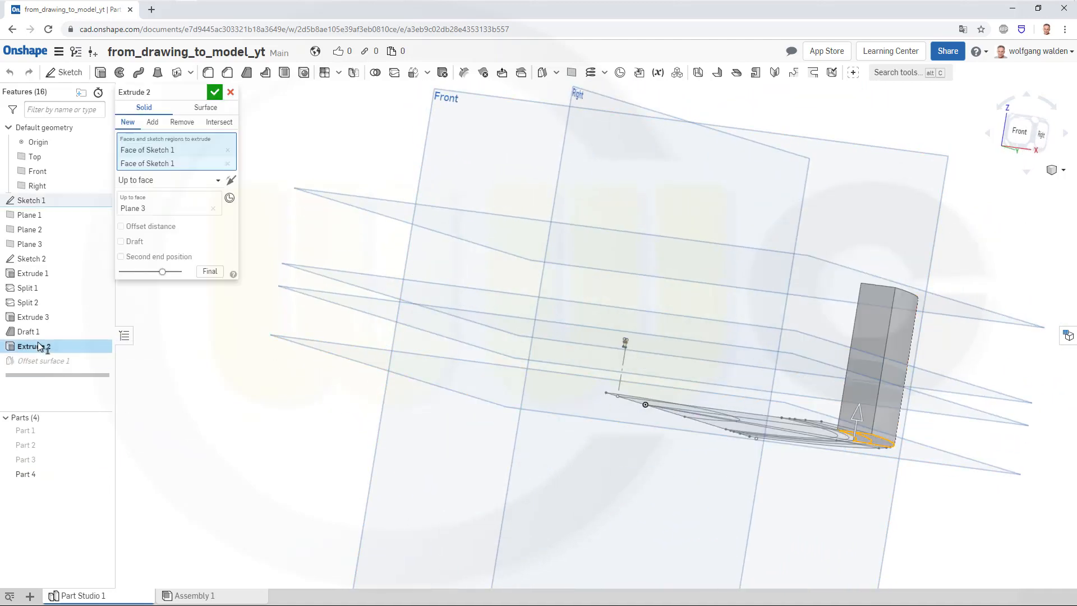
click(121, 257)
click(191, 286)
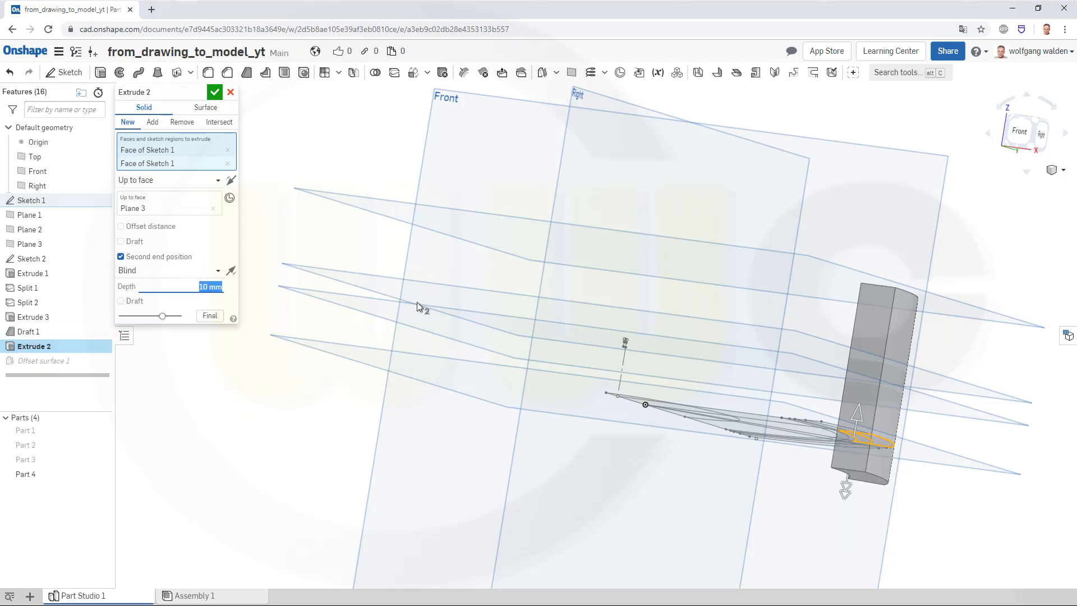
click(214, 92)
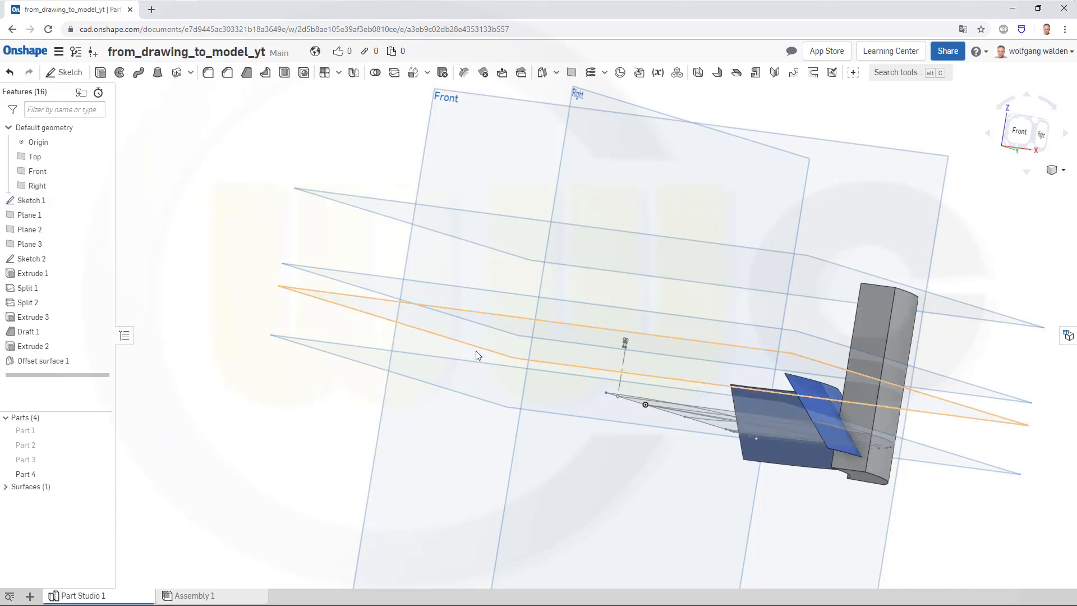
Extend the lower curved edge of the offset surface by 10 mm using Move boundary with a blind end
right_drag(476, 351, 436, 370)
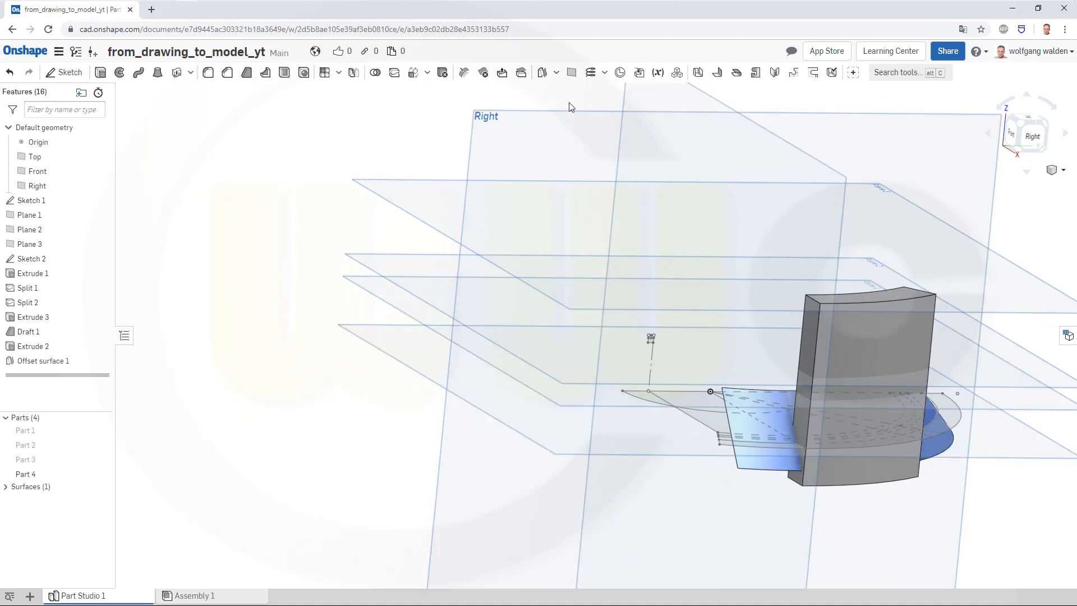
click(556, 73)
click(559, 129)
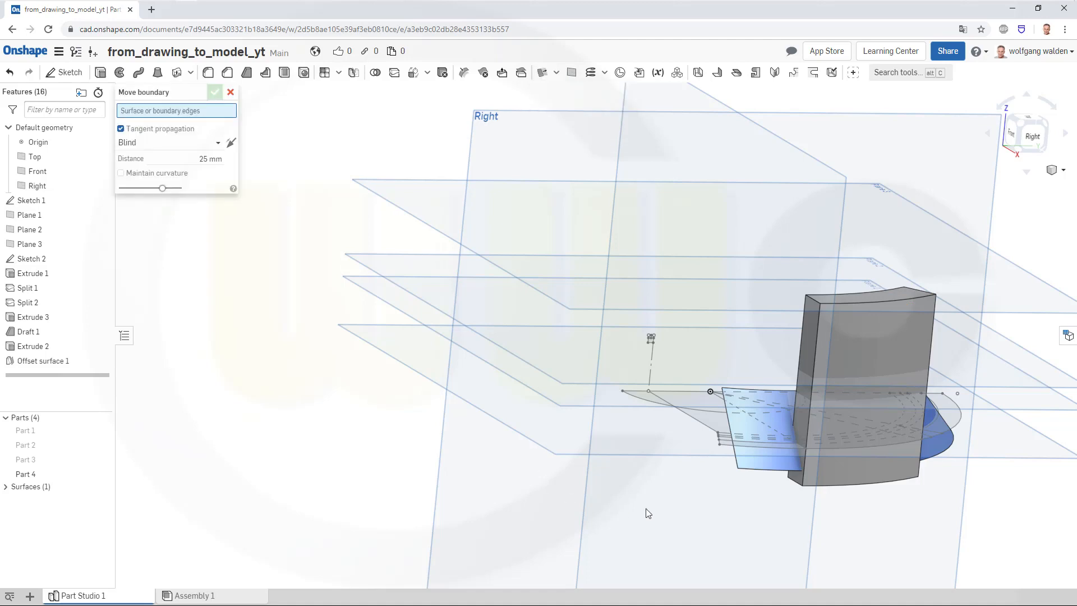
click(765, 469)
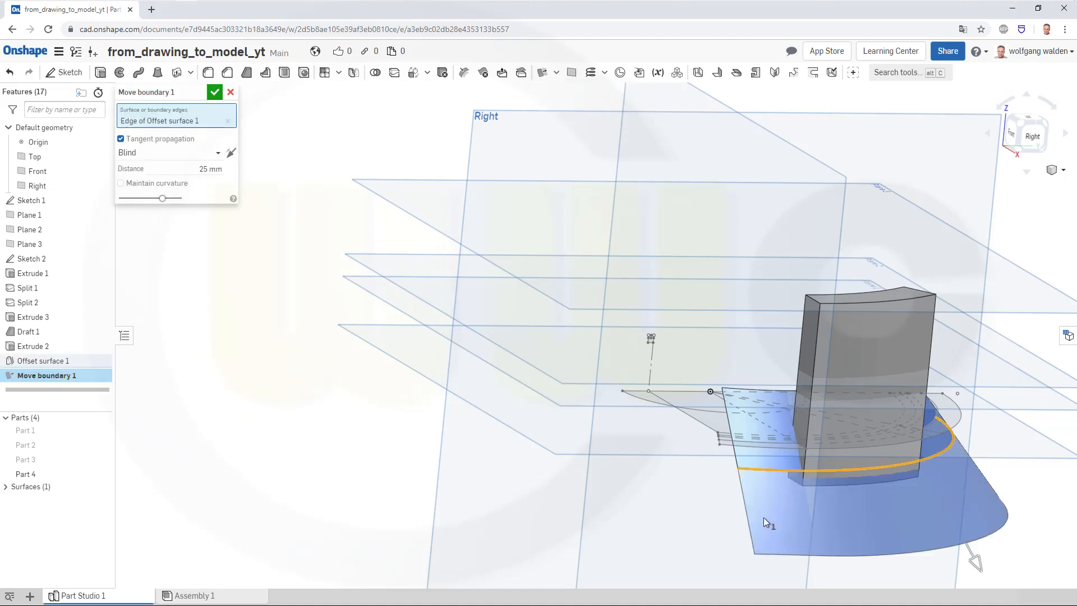
click(189, 168)
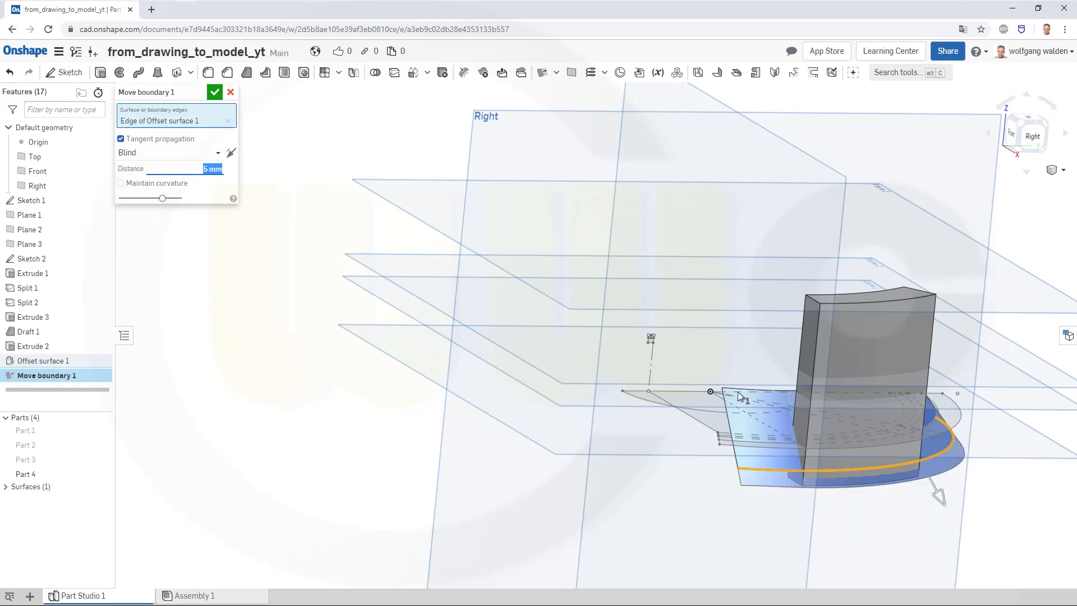
right_drag(738, 394, 762, 400)
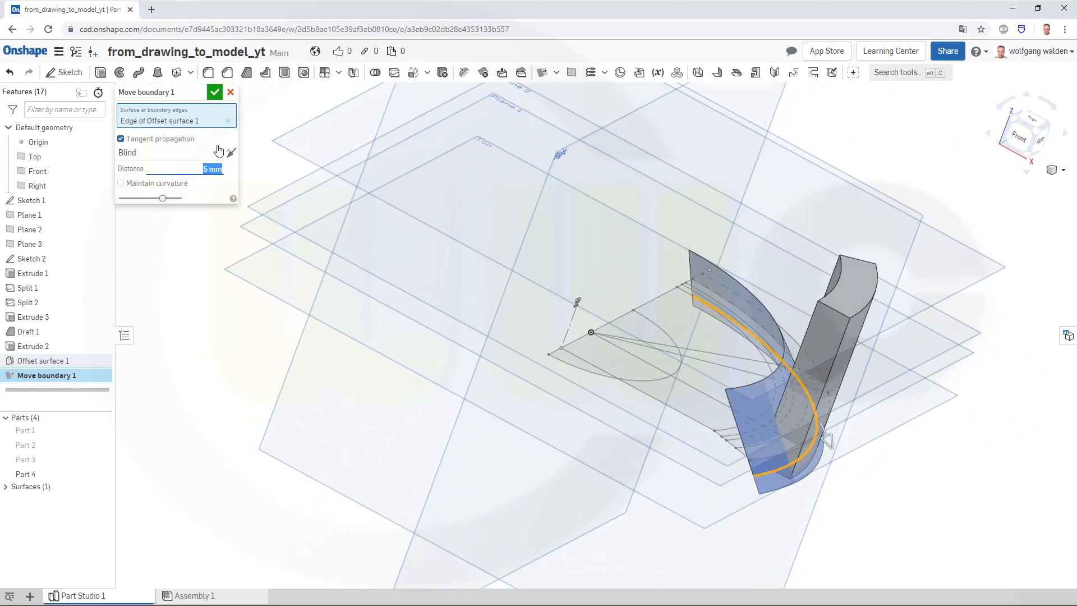
key(Return)
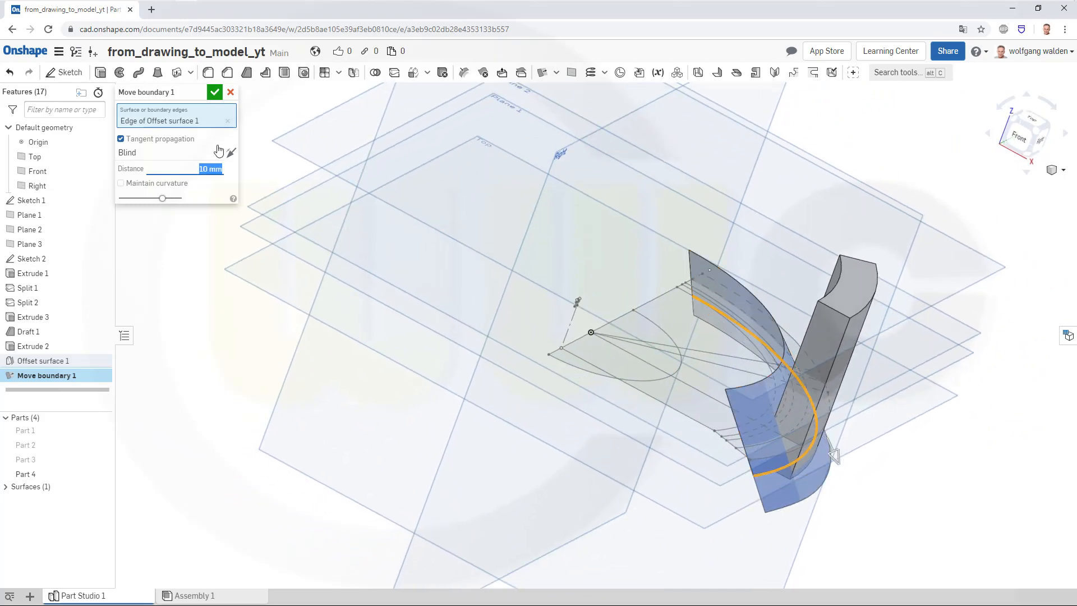
click(215, 93)
Split Part 4 with the extended offset surface, keeping the splitting tool
right_drag(547, 318, 588, 303)
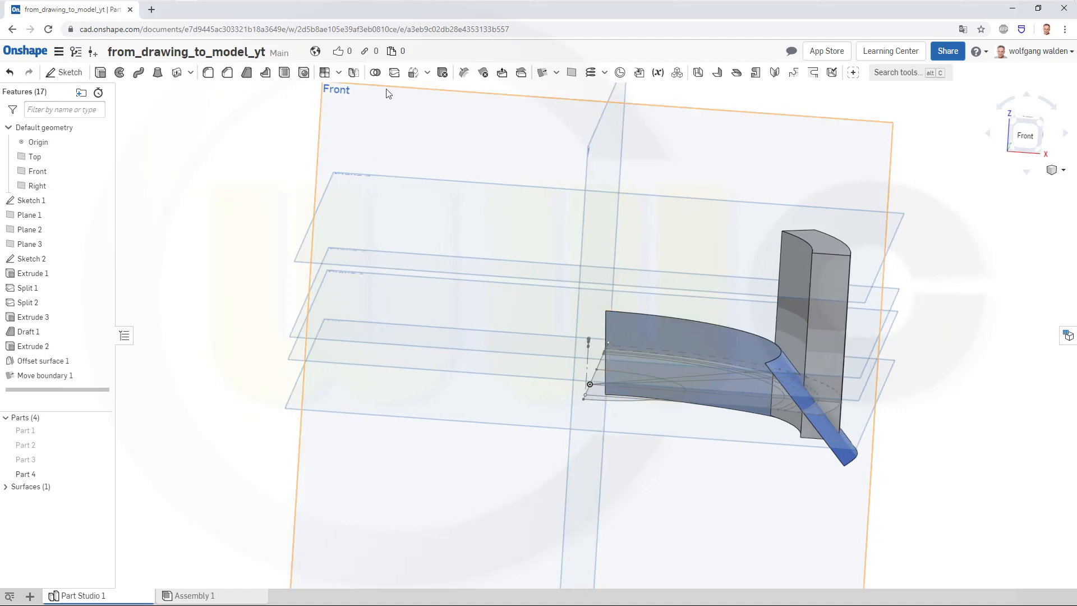
click(398, 74)
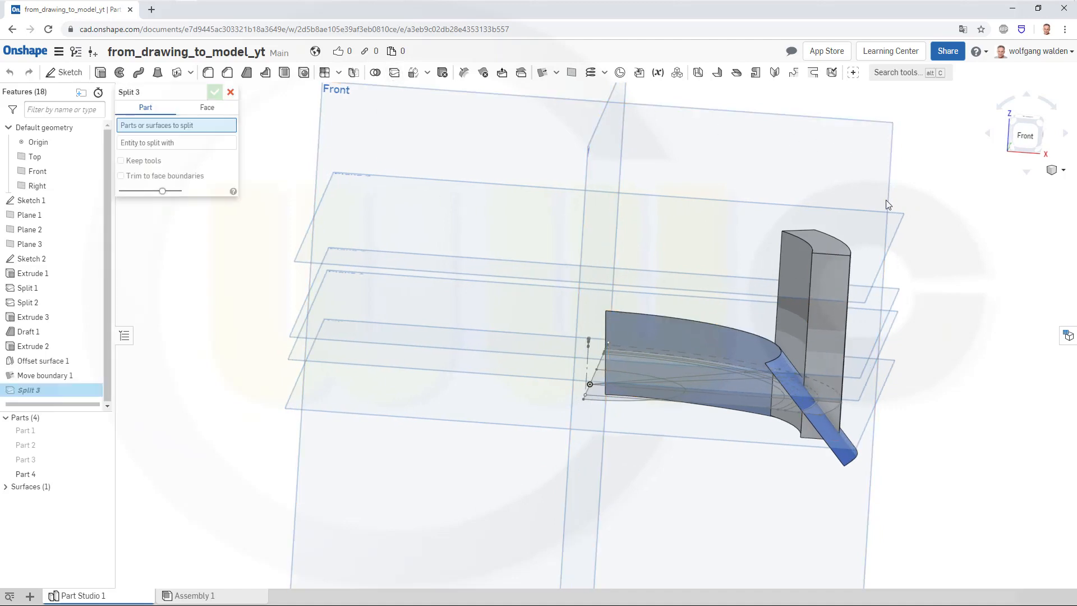
click(834, 281)
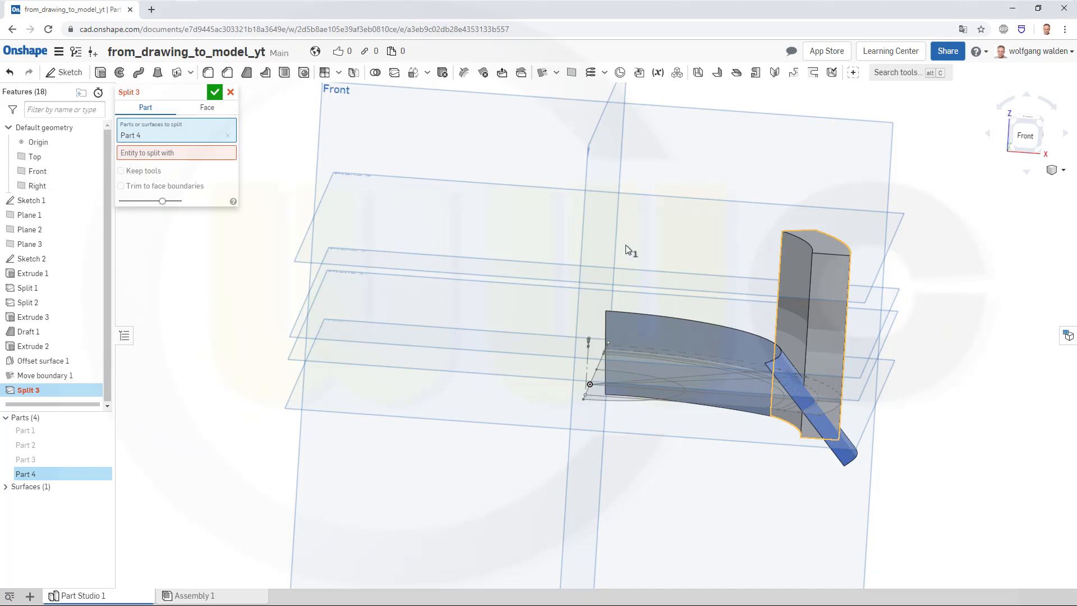
click(182, 154)
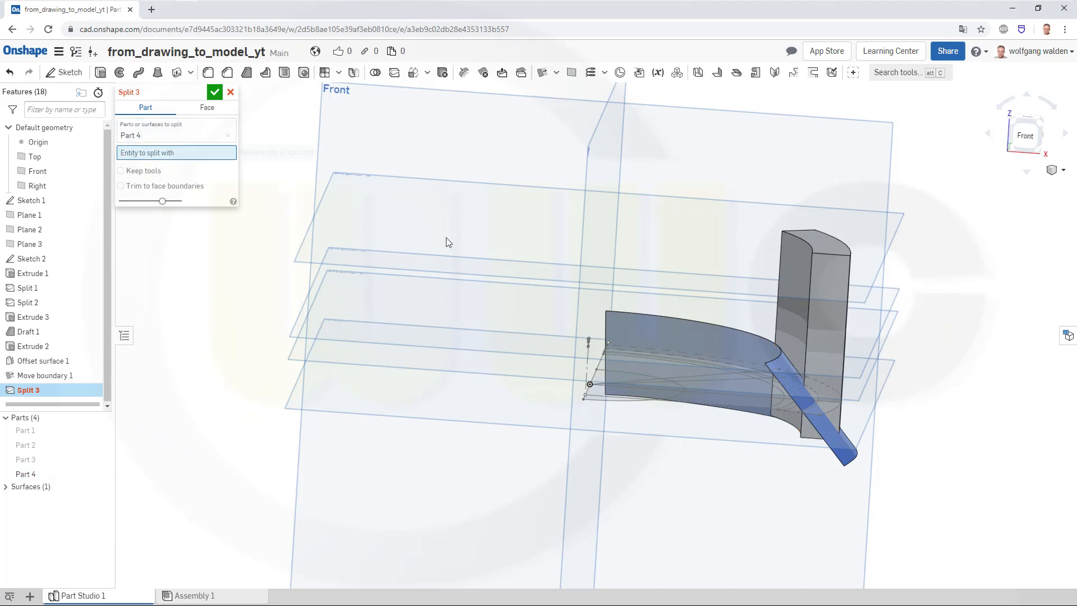
click(844, 457)
click(121, 181)
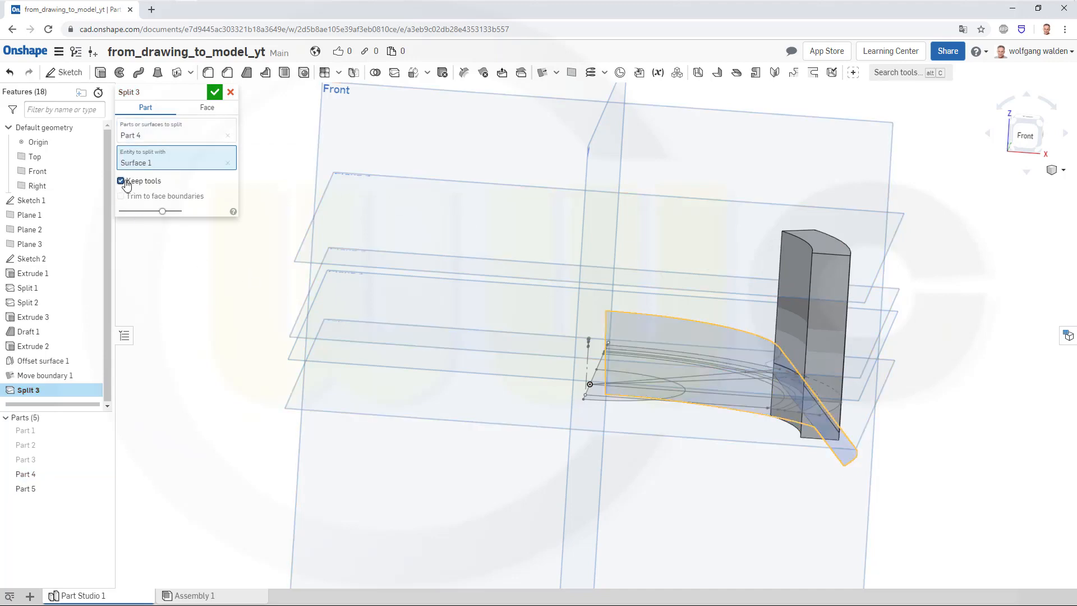
click(214, 92)
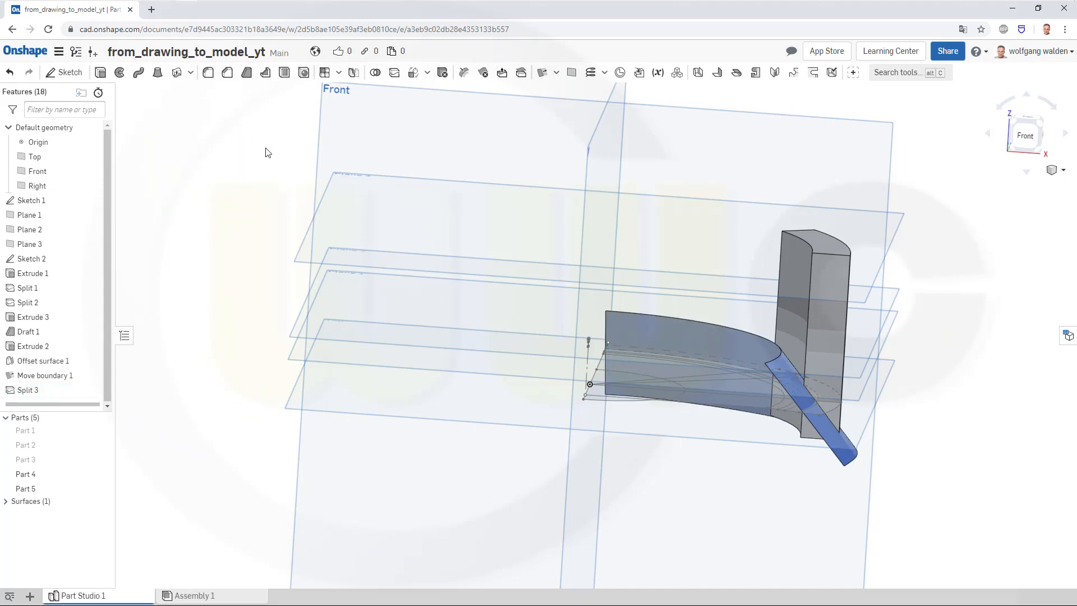
Hide Part 4 and the extended offset surface so that only Part 5 remains shown
right_click(809, 431)
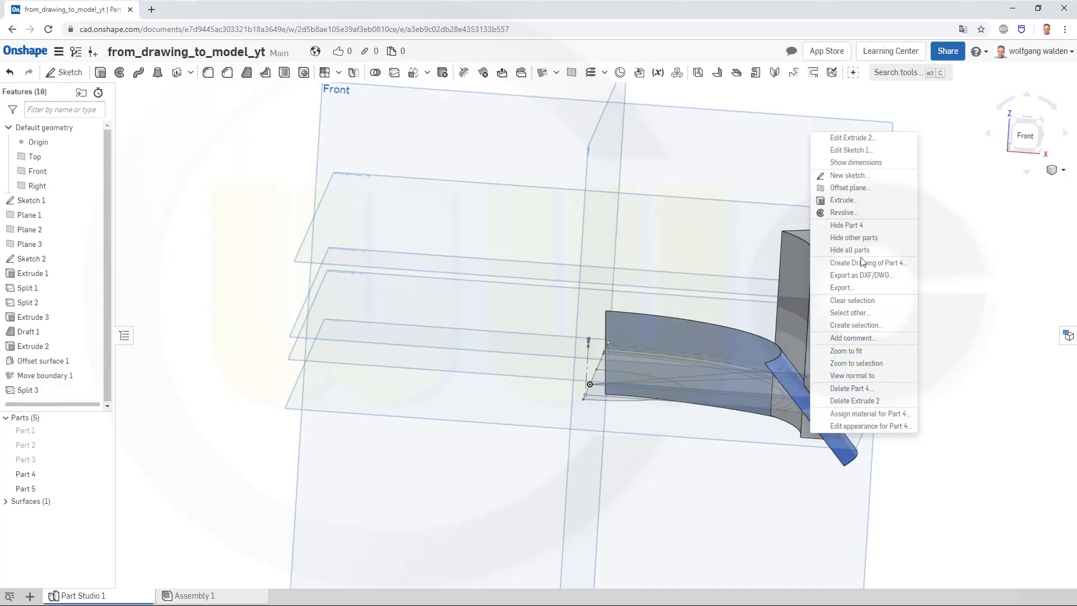
click(858, 224)
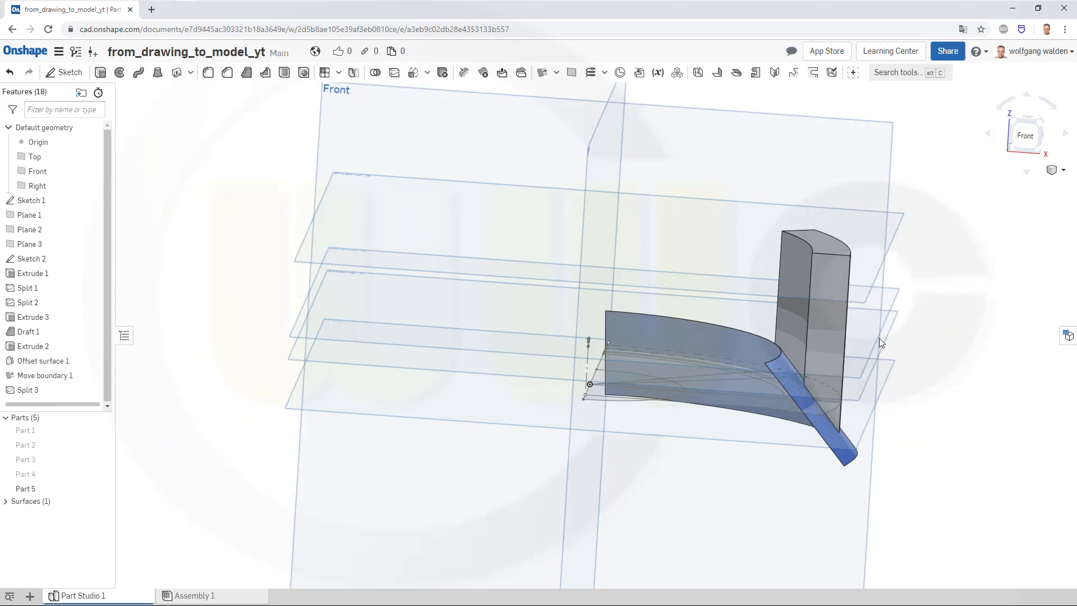
right_click(720, 347)
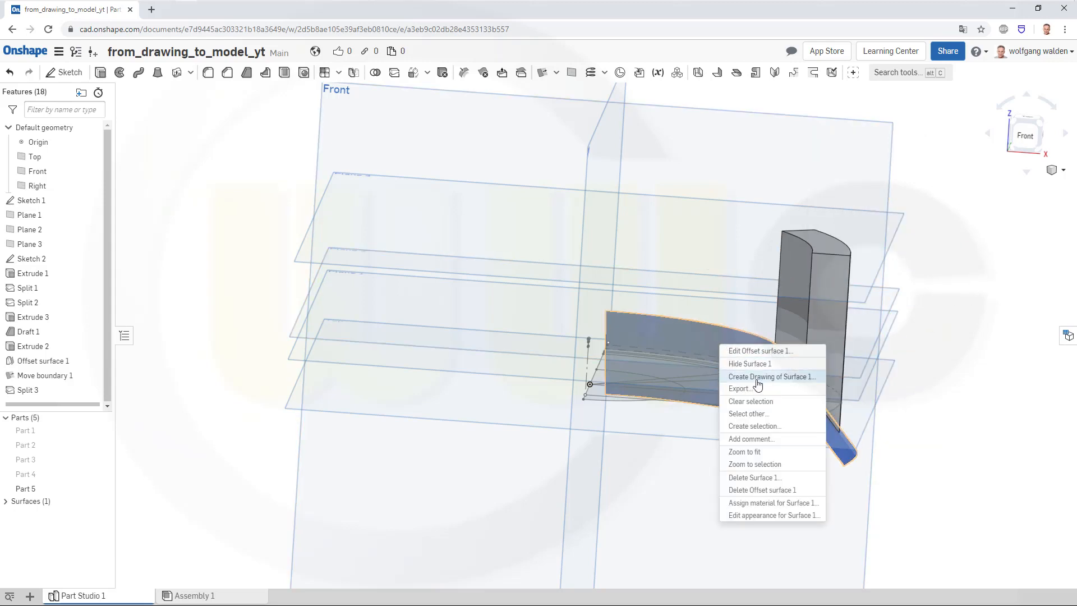
click(751, 363)
Fillet the two vertical edges of Part 5's inner curved face with a 0.5 mm radius
key(shift+7)
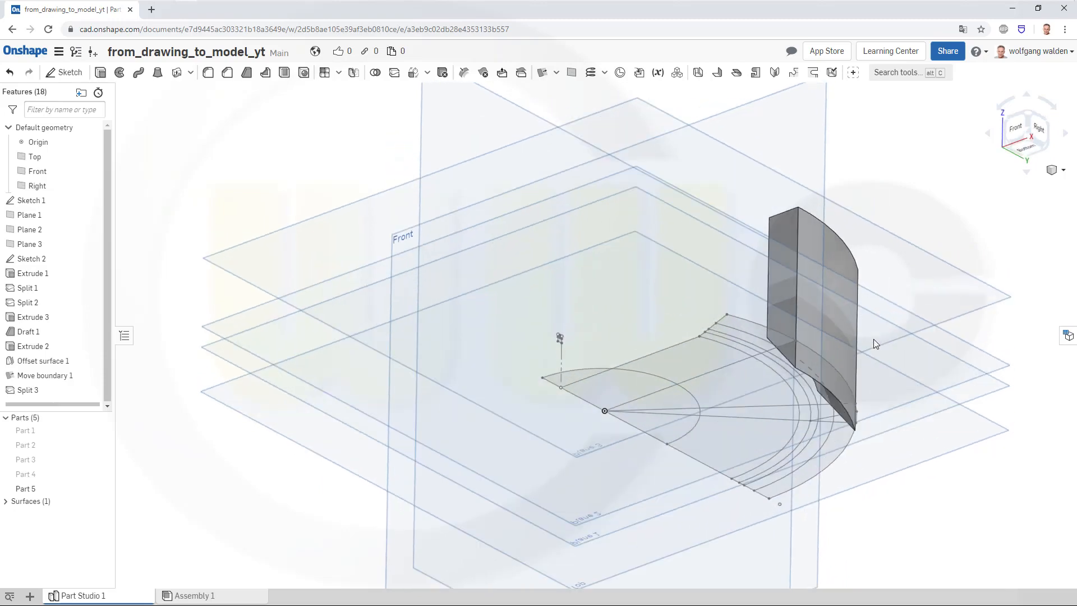
right_drag(874, 338, 922, 379)
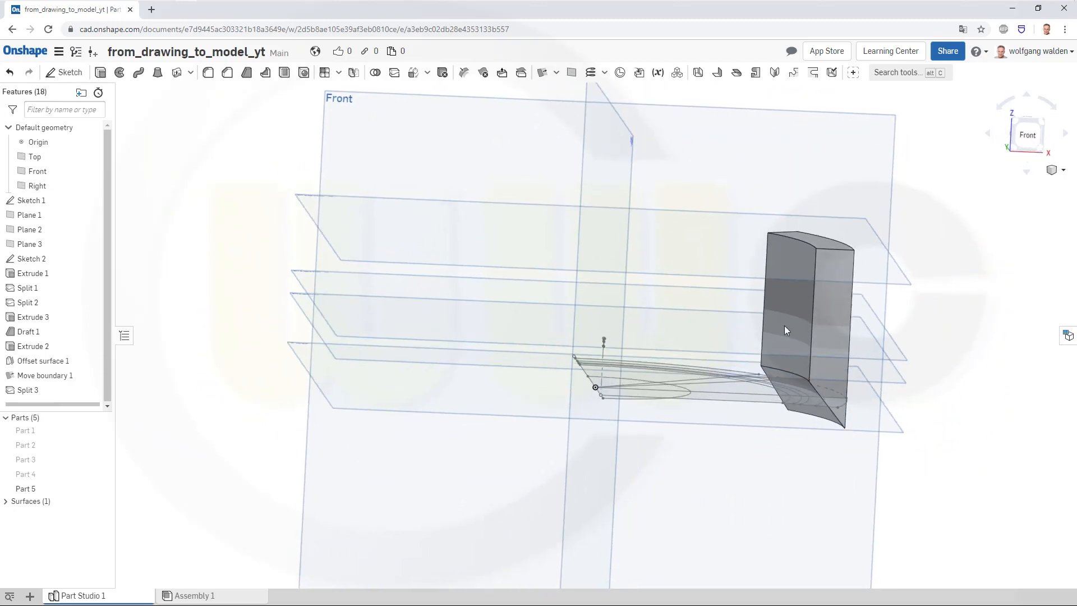
click(208, 73)
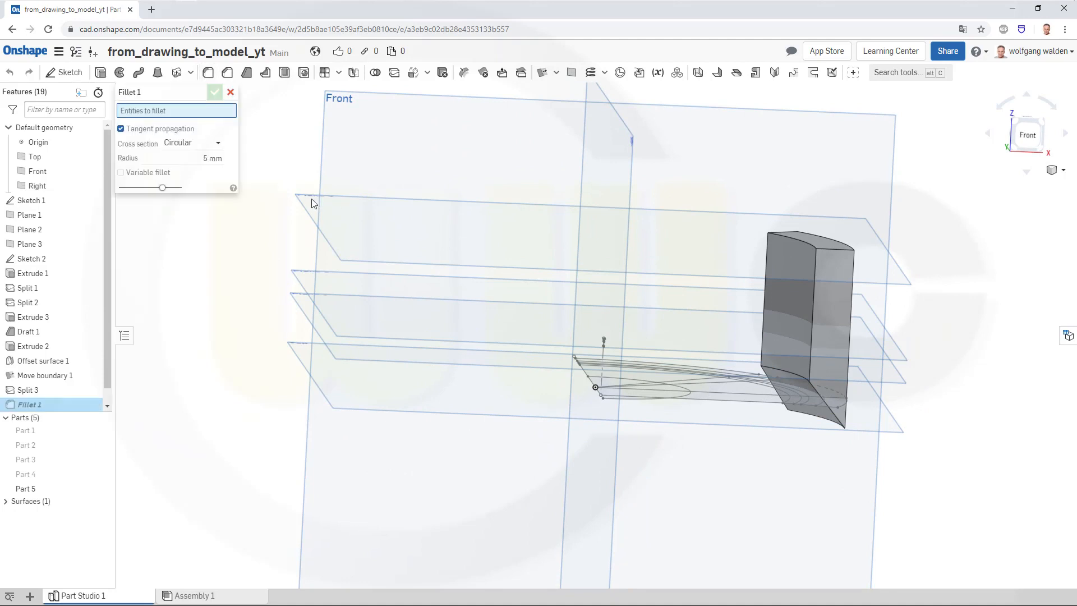
click(196, 159)
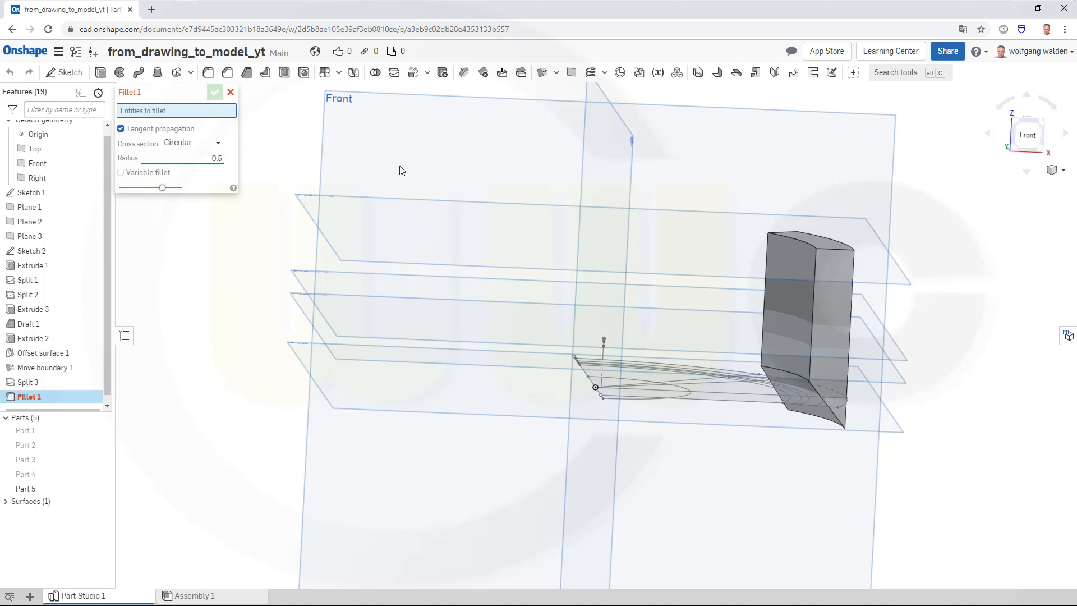
click(765, 257)
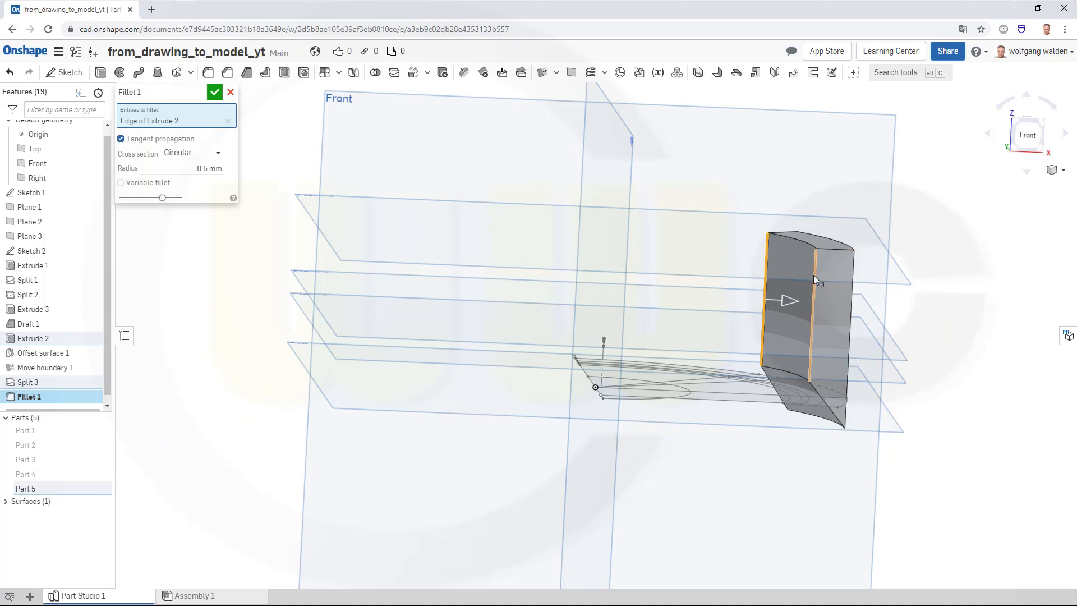
click(814, 275)
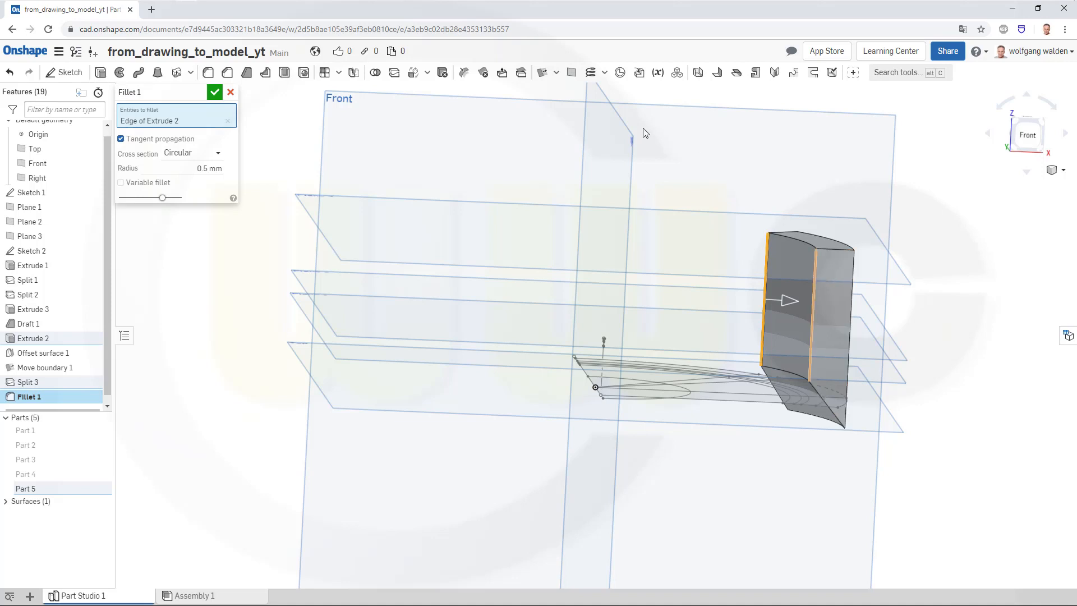
click(215, 96)
Fillet the curved edge between Part 5's inner face and its sloped bottom face with a 0.5 mm radius
click(208, 72)
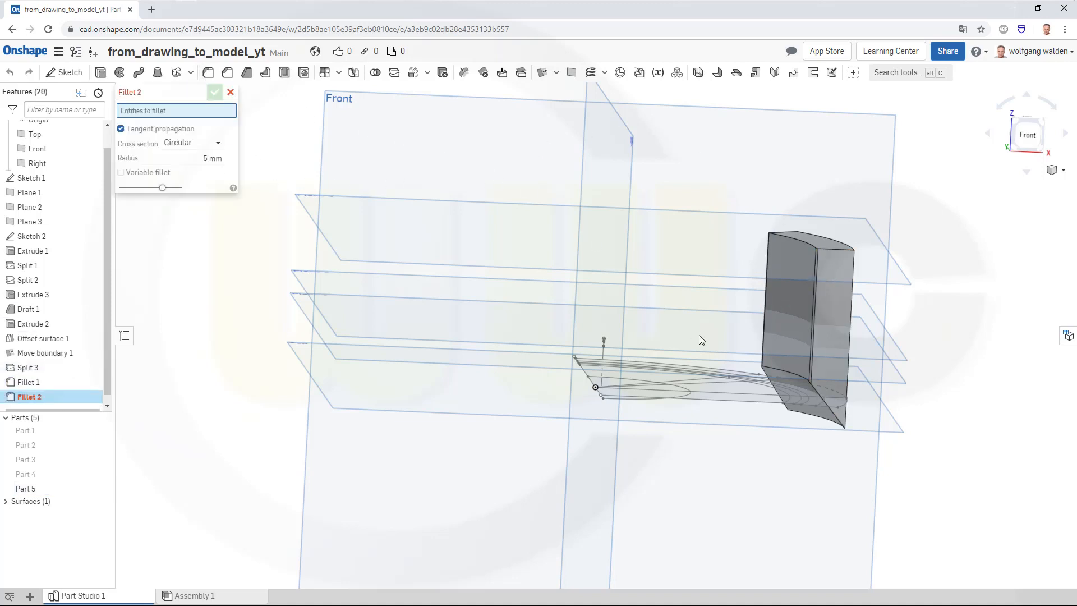
click(785, 370)
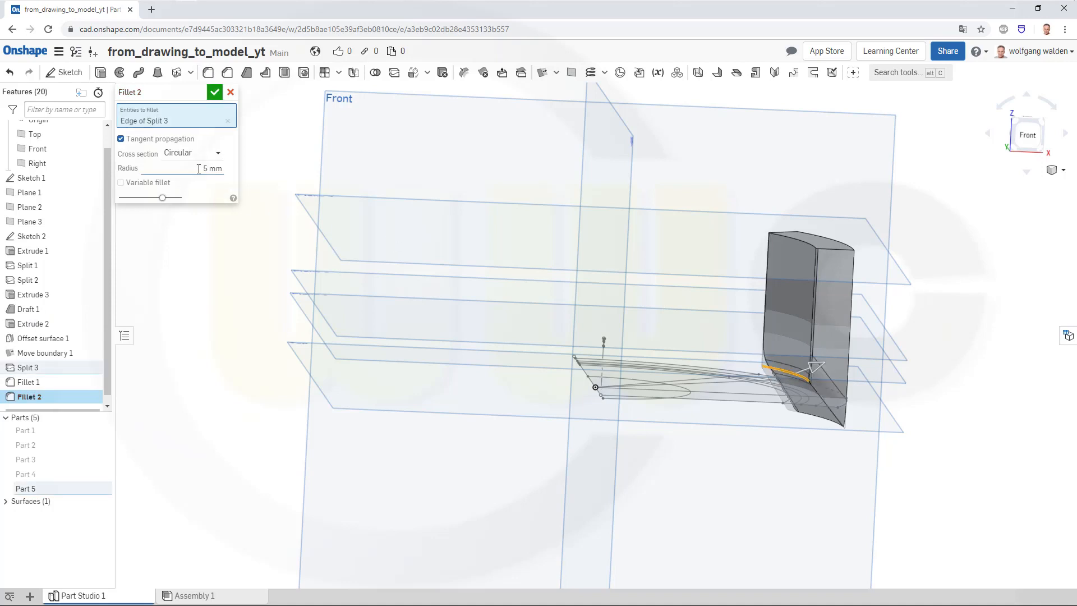
text(0.5)
key(Return)
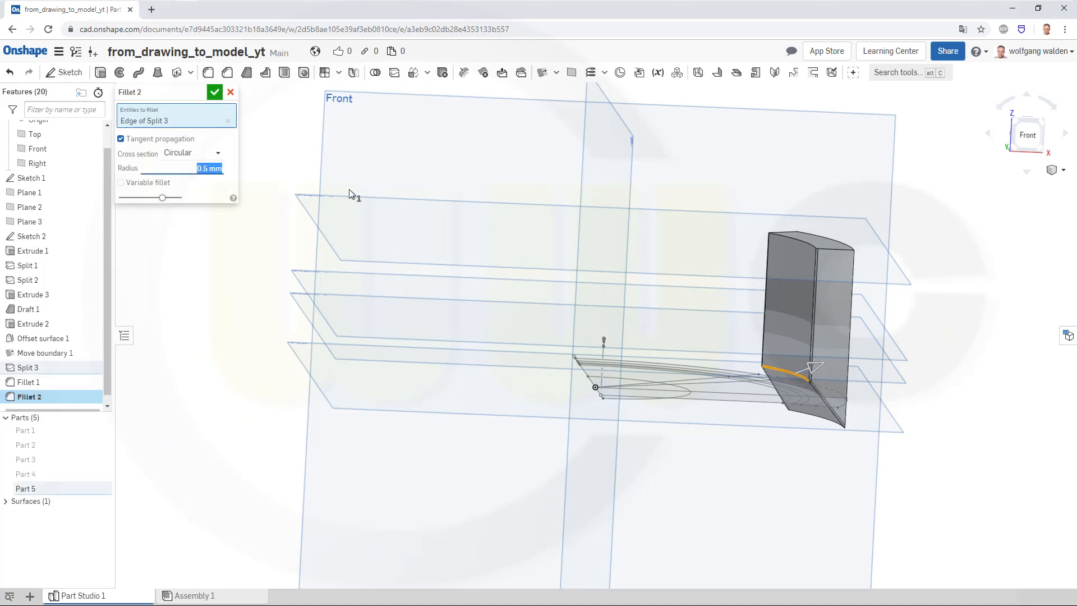
click(215, 94)
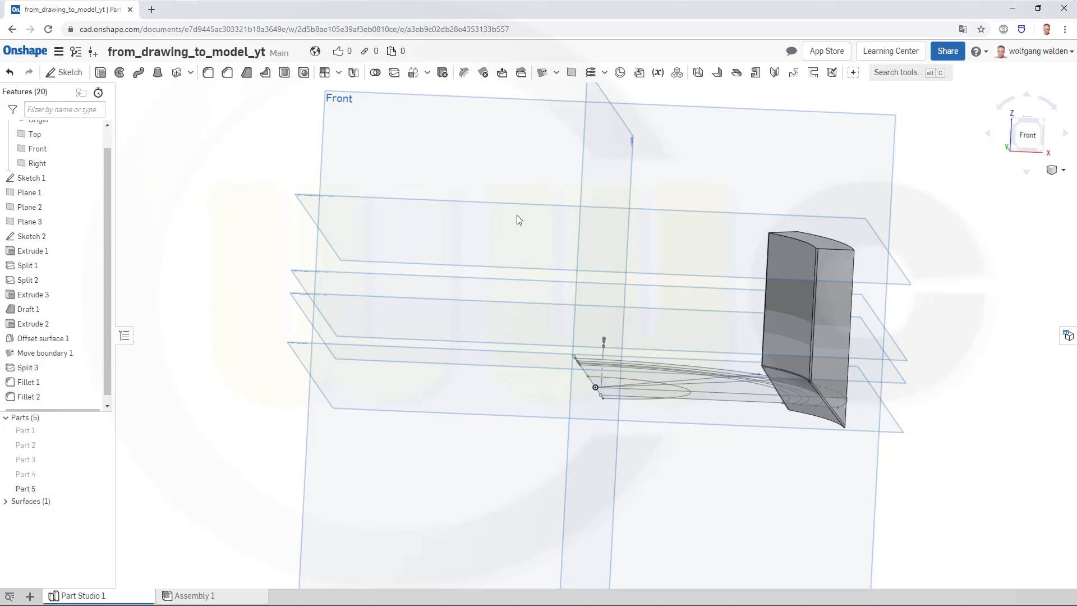
Show Part 3 and subtract Part 5 from it with a Boolean, keeping the tool part
mouse_move(584, 275)
right_down()
mouse_move(534, 268)
mouse_move(516, 219)
mouse_move(548, 238)
mouse_move(628, 230)
mouse_move(650, 214)
mouse_move(587, 241)
mouse_move(582, 253)
right_up()
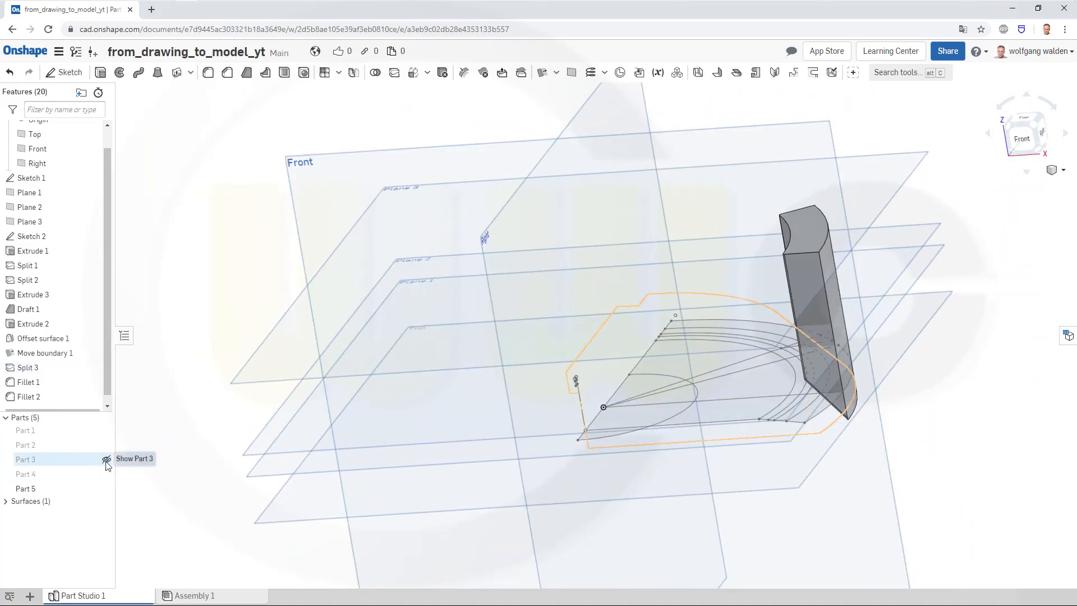
click(106, 460)
right_drag(376, 402, 582, 281)
scroll(661, 261, up, 4)
scroll(666, 261, down, 2)
scroll(666, 260, up, 2)
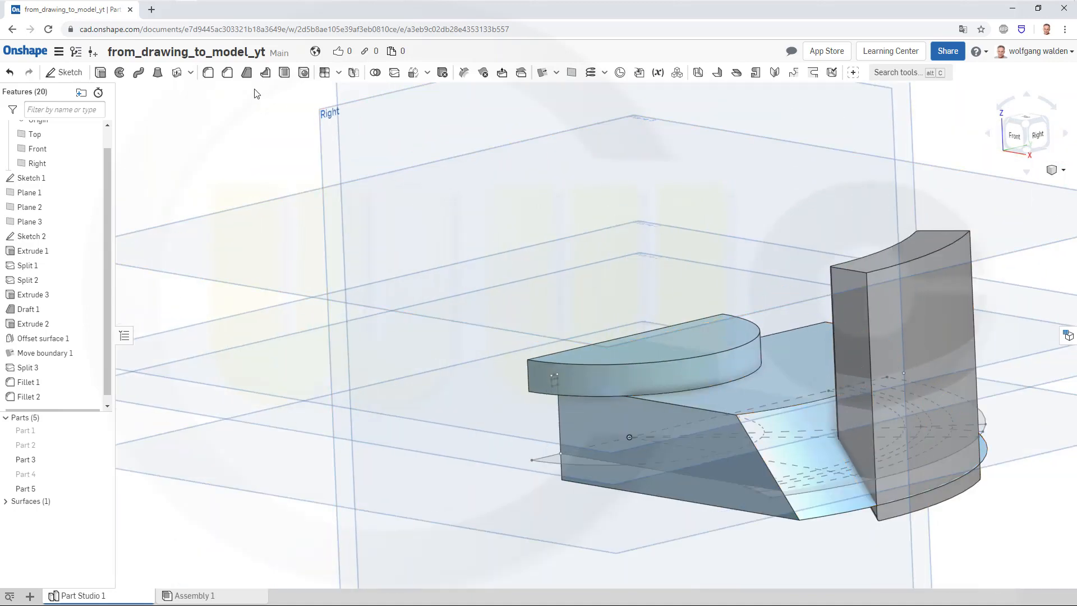
click(375, 73)
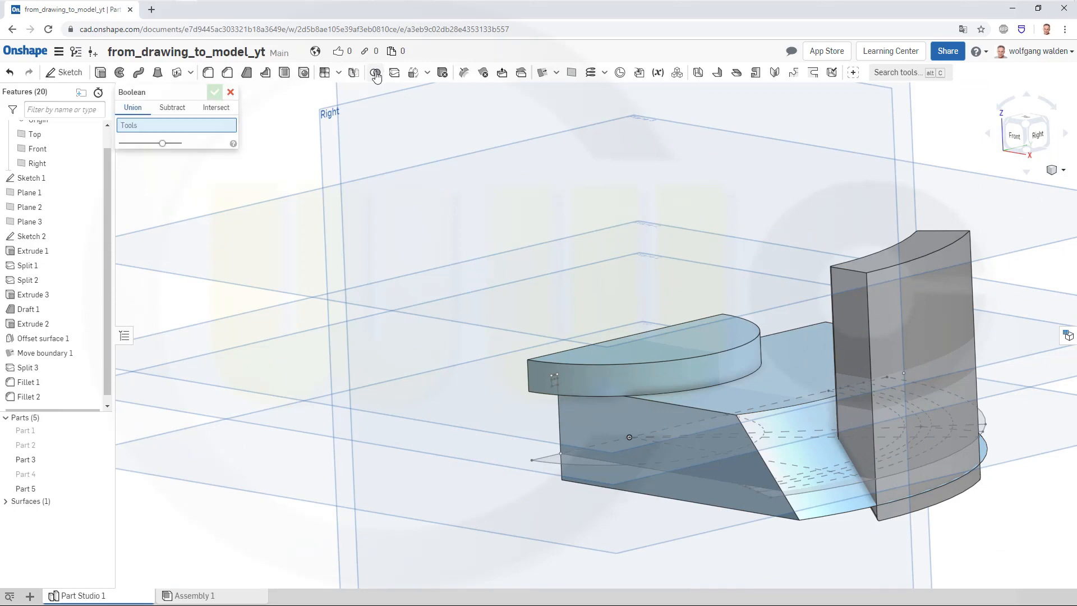
click(169, 110)
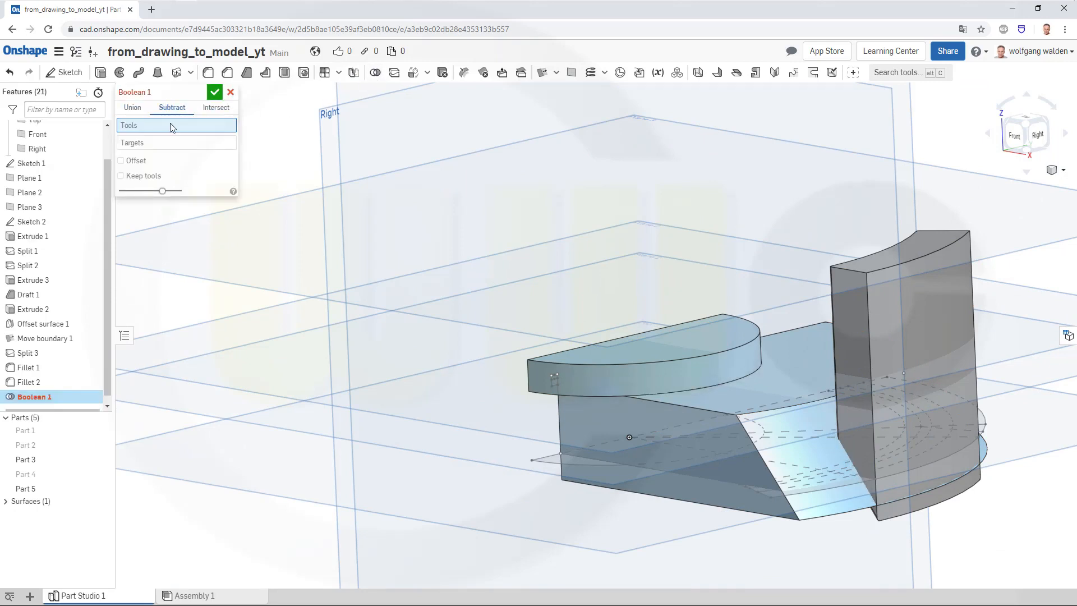
click(894, 308)
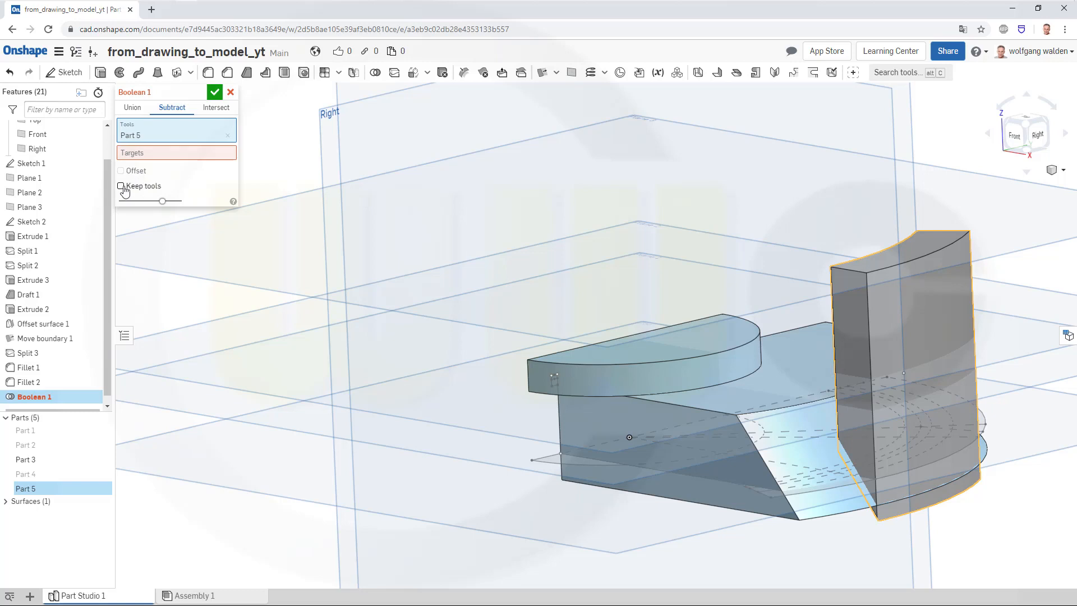
click(153, 159)
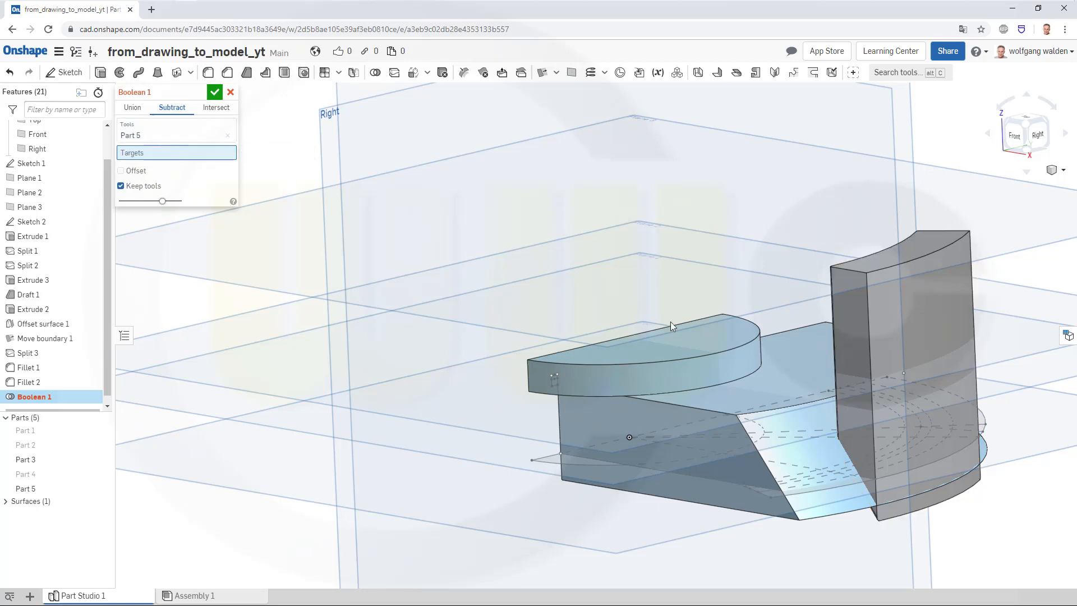
click(726, 378)
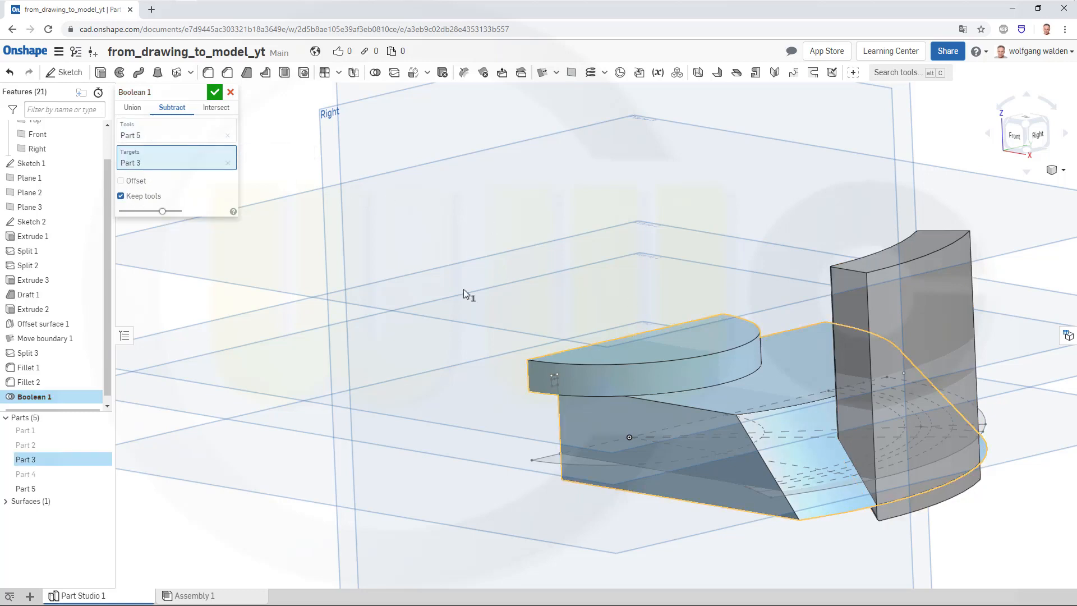
click(215, 92)
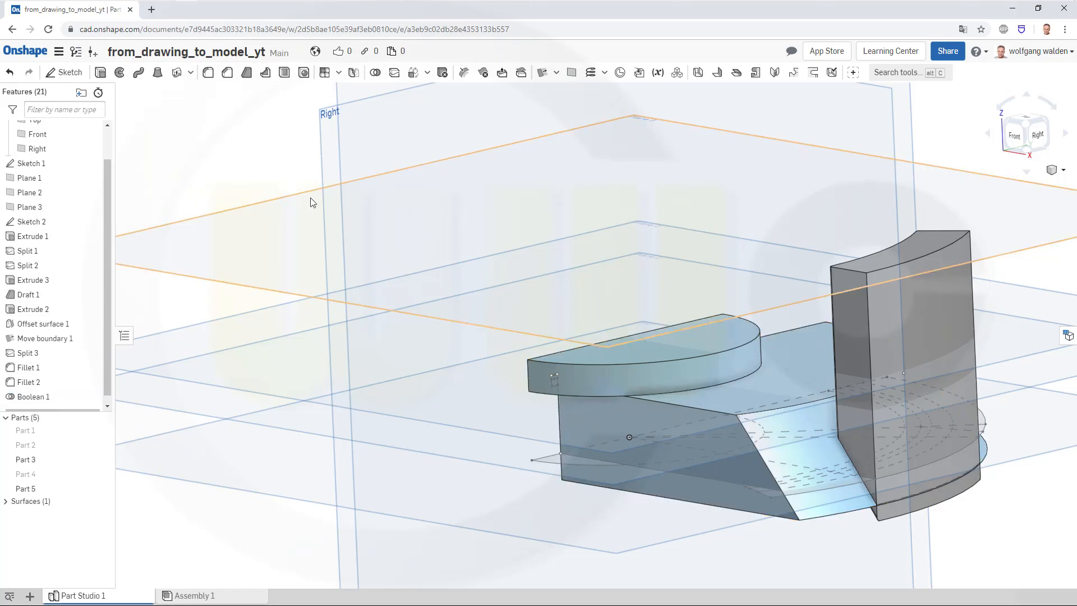
Hide Part 5 and inspect the filleted pocket cut into Part 3's drafted outer face
right_click(919, 299)
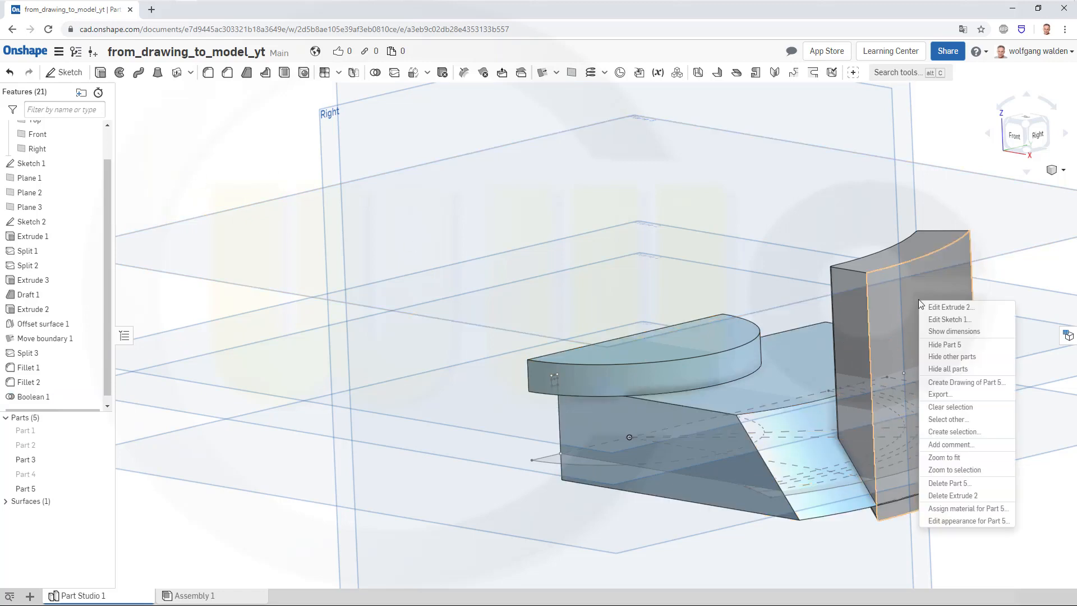
click(959, 345)
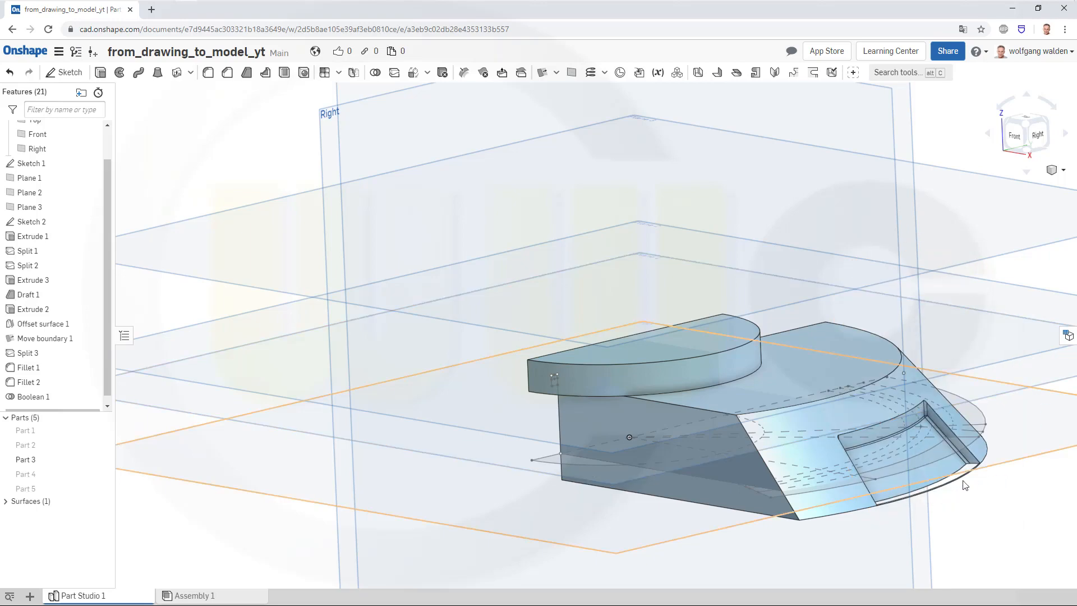
scroll(958, 514, up, 10)
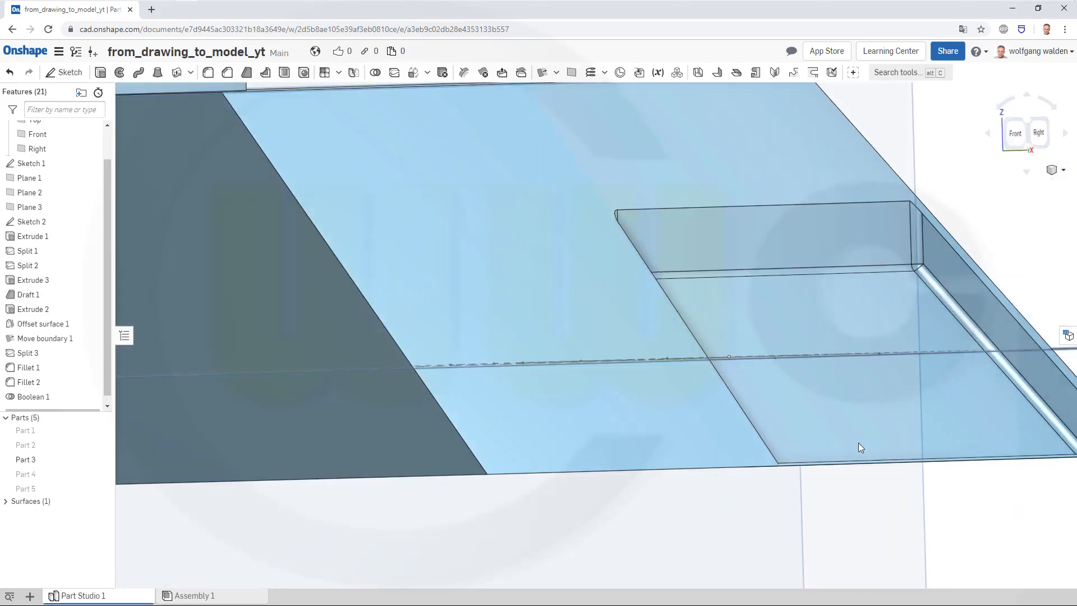
right_drag(858, 444, 851, 467)
scroll(864, 470, down, 10)
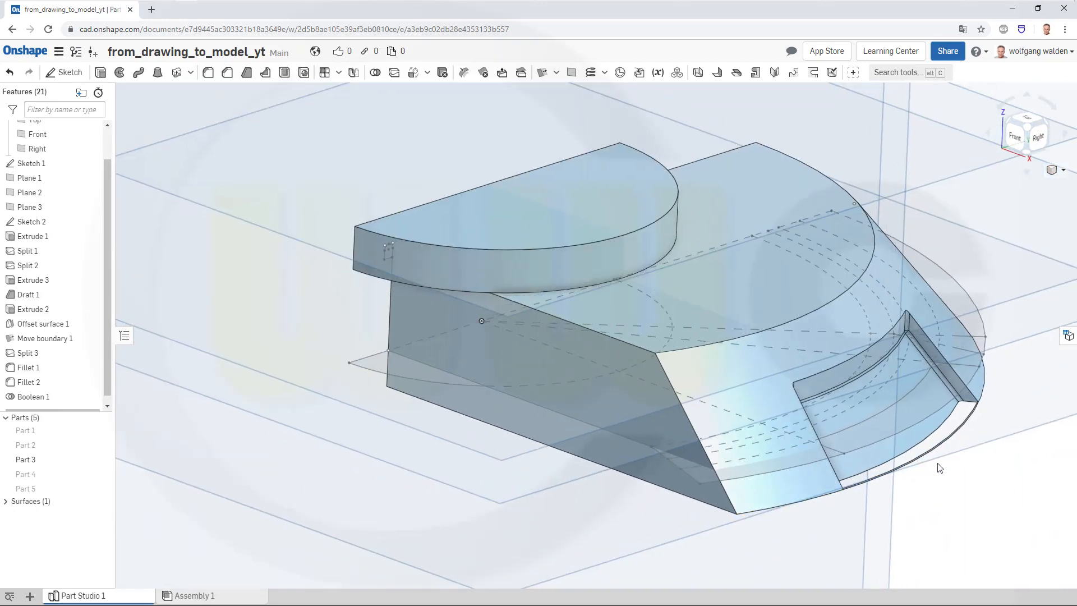
Extrude the outermost arc of Sketch 1 as a new surface
mouse_move(938, 463)
right_down()
mouse_move(947, 459)
mouse_move(947, 494)
mouse_move(944, 474)
right_up()
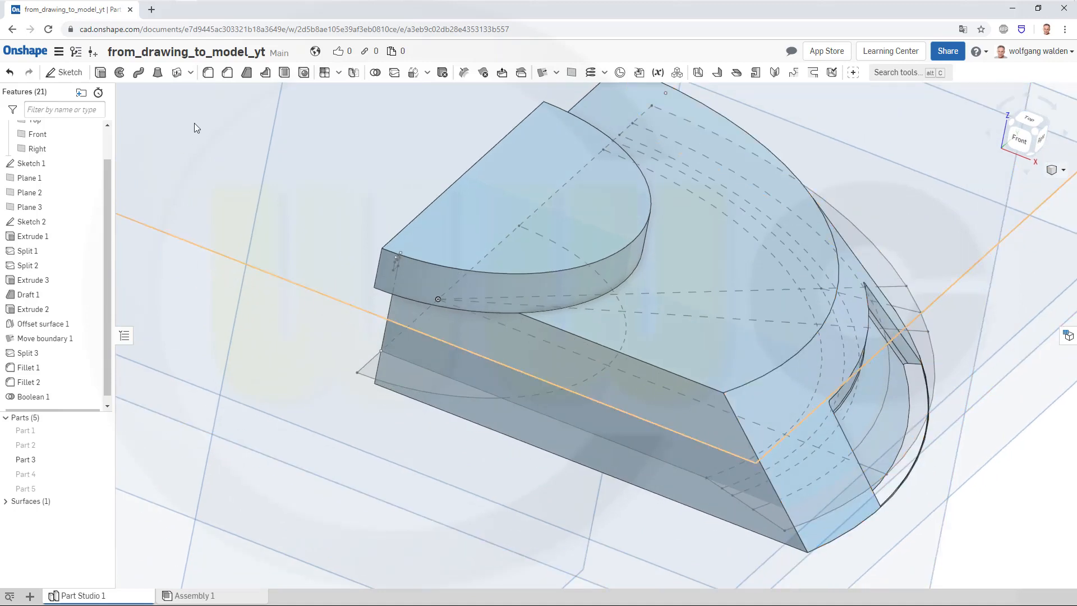
click(100, 73)
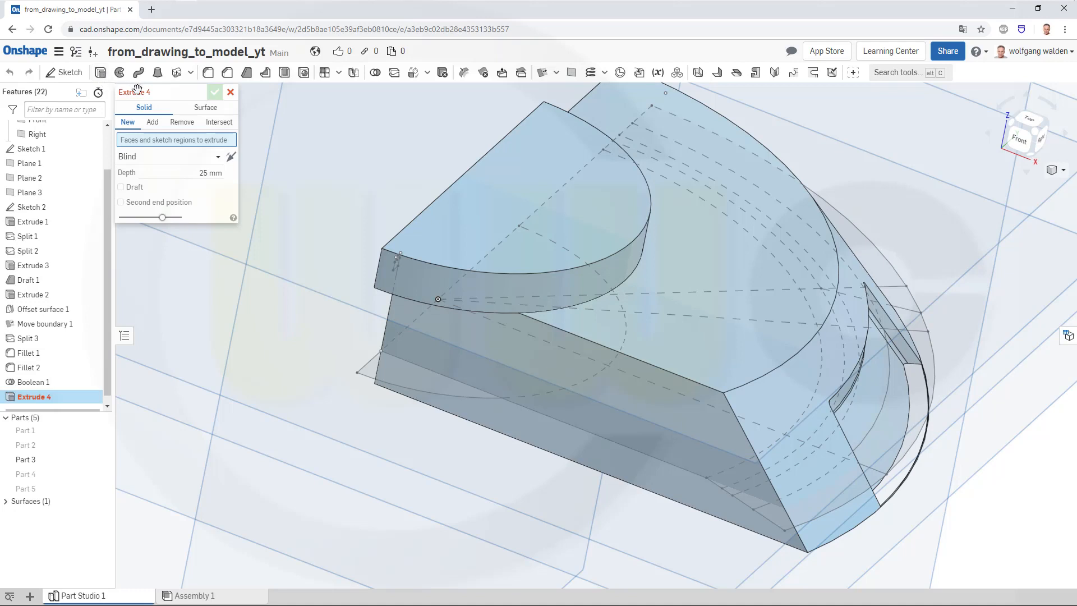
click(203, 109)
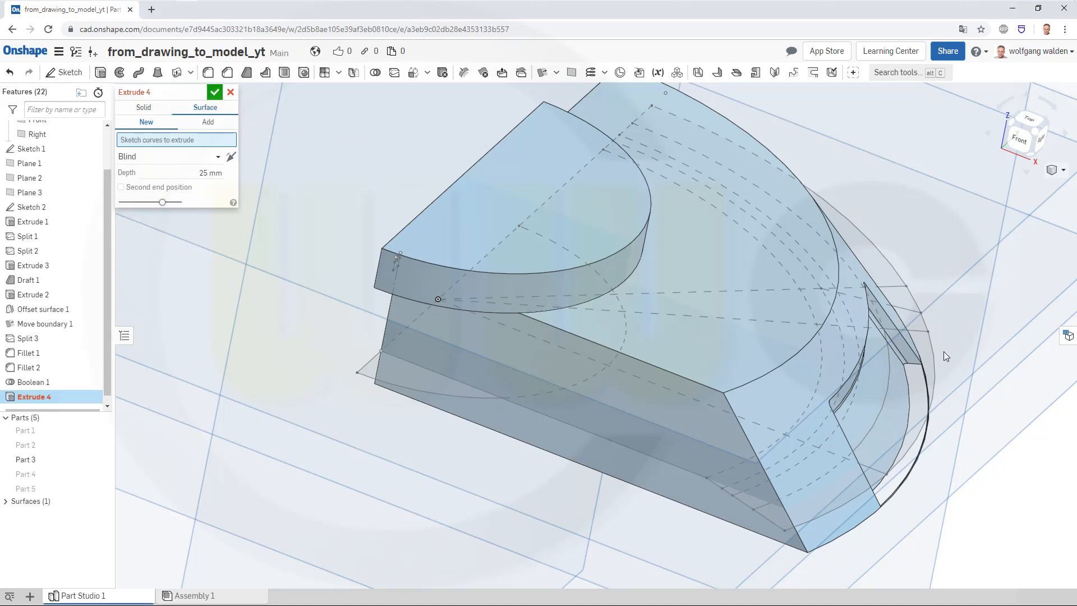
click(936, 366)
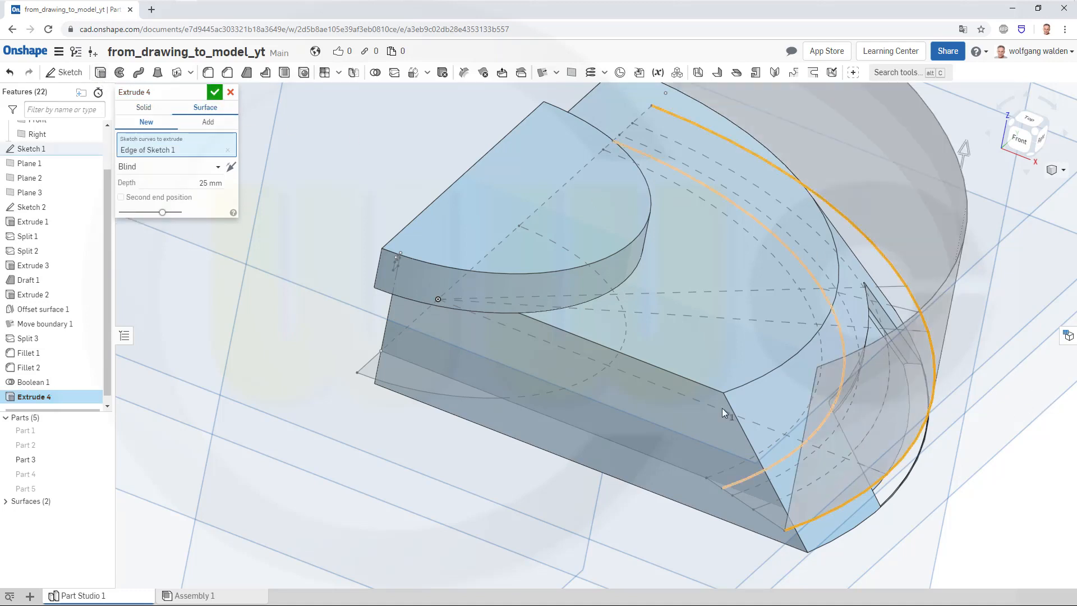
Extrude the selected Sketch 1 arc as a new surface up to Plane 3, with a blind 10 mm second end position
click(121, 198)
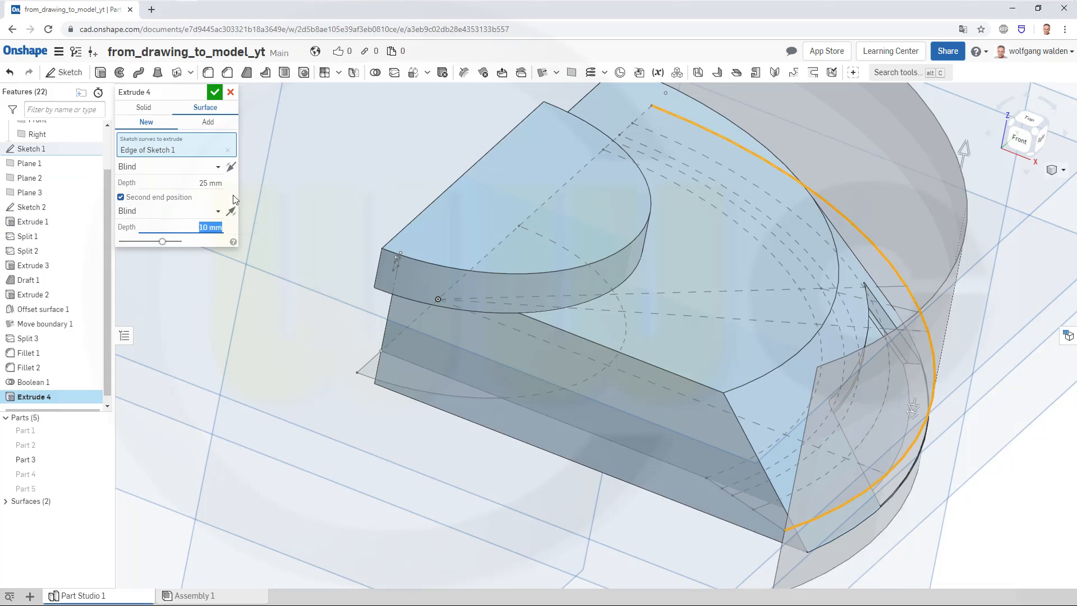
click(218, 167)
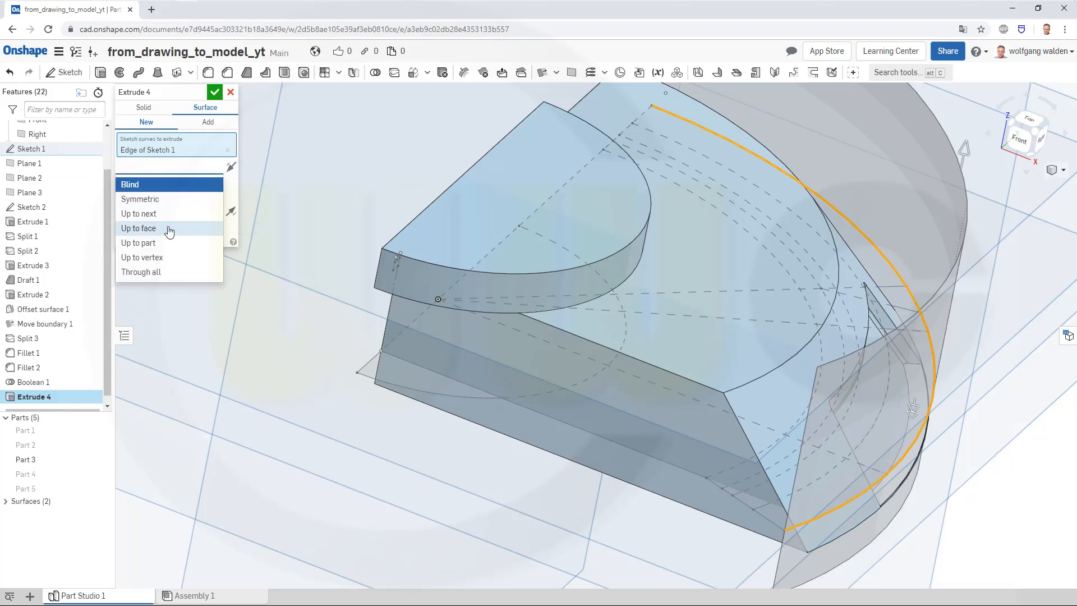
click(168, 229)
scroll(466, 273, down, 2)
scroll(1043, 303, down, 3)
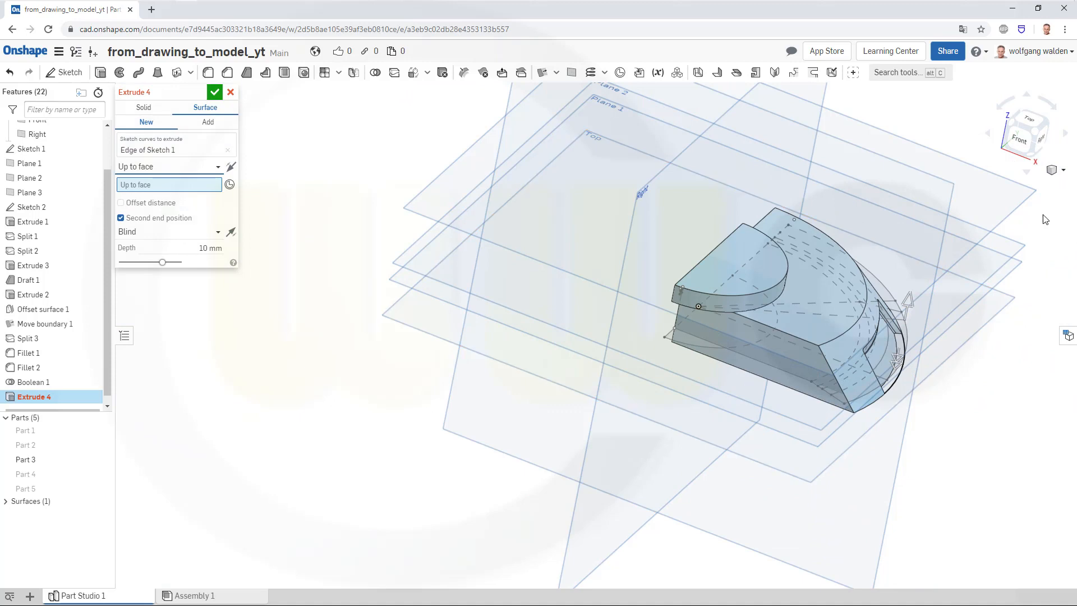
click(718, 170)
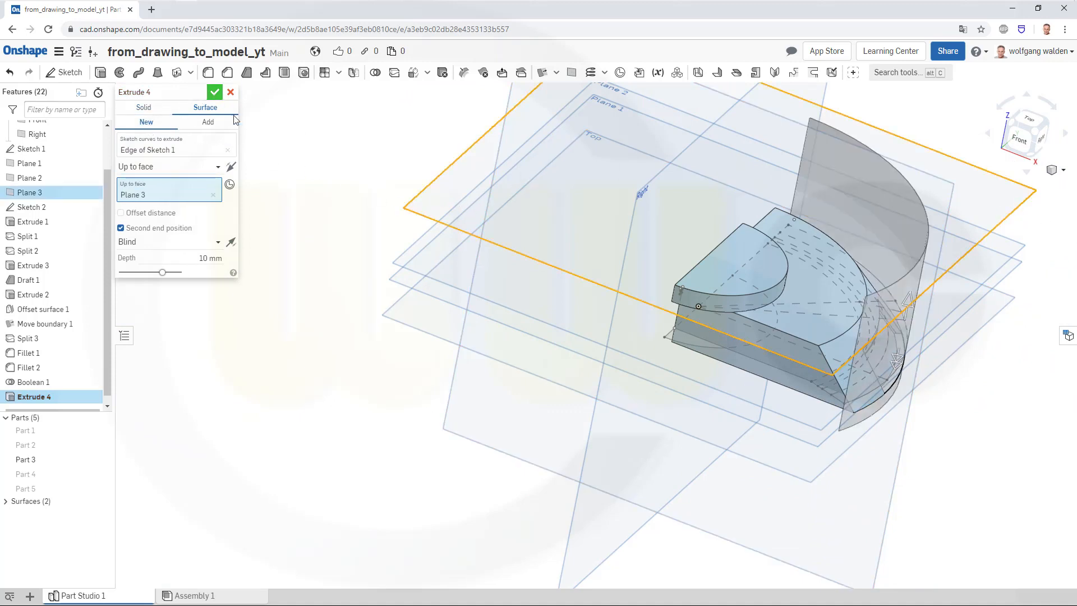
click(215, 92)
Split Part 3 using the curved extruded surface as the cutting entity, without keeping the tool
right_drag(578, 285, 507, 247)
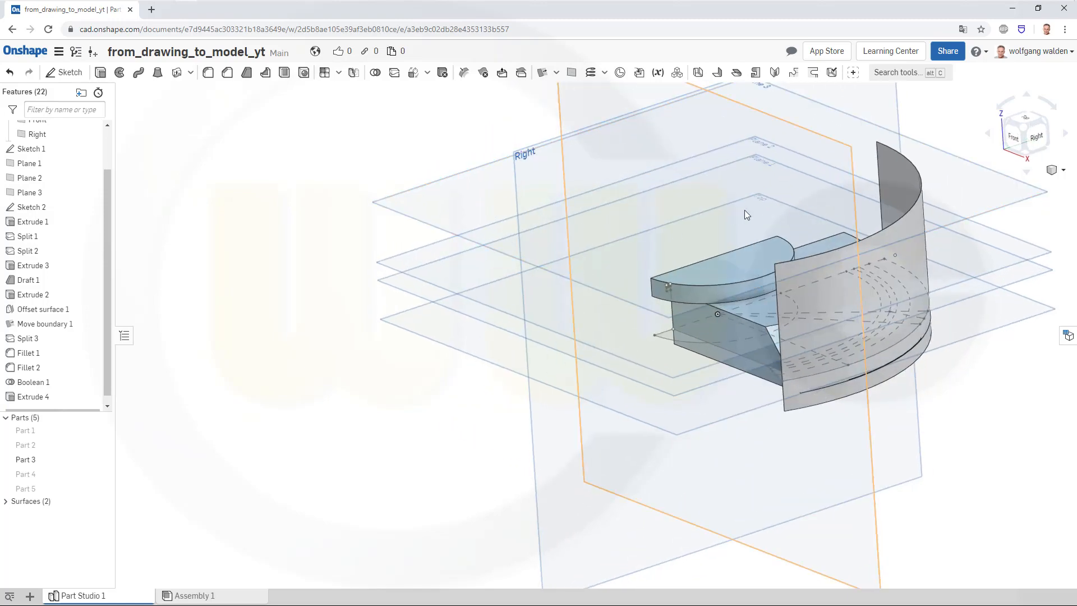
scroll(745, 210, up, 5)
scroll(752, 222, down, 2)
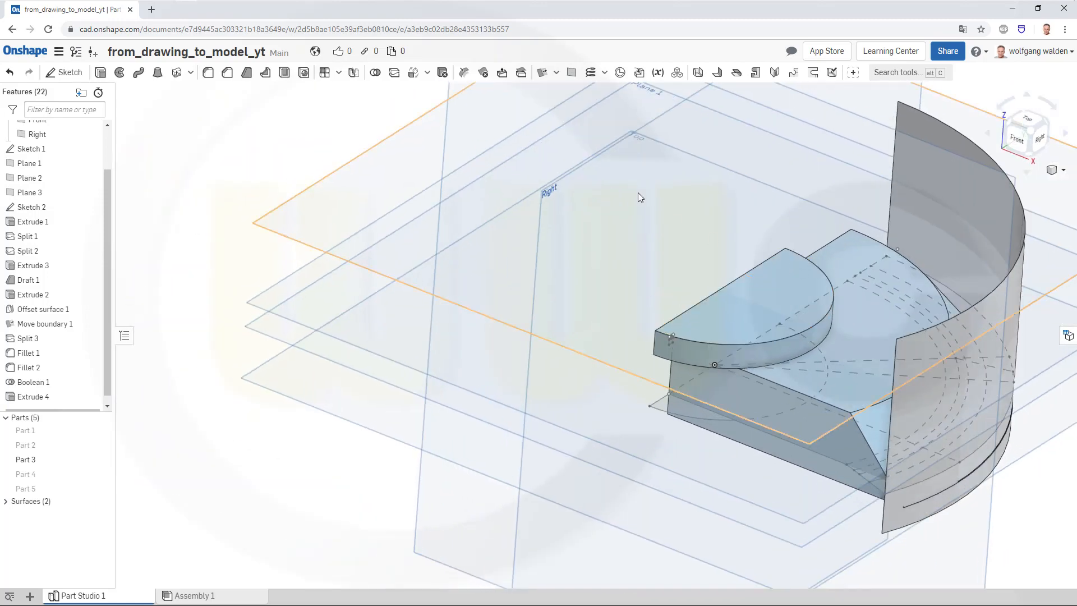
click(395, 74)
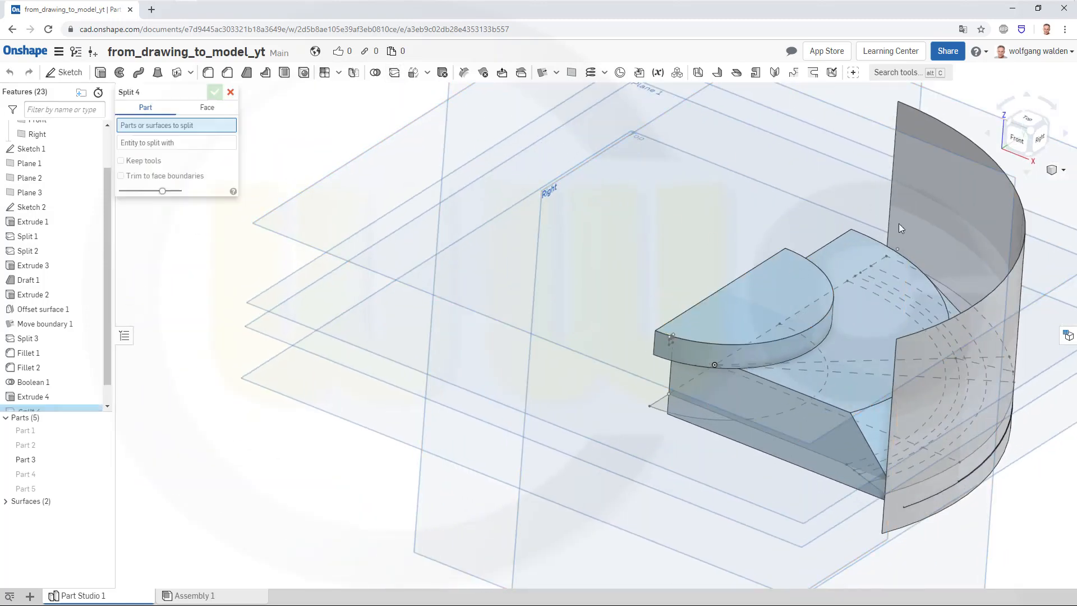
click(877, 322)
click(177, 155)
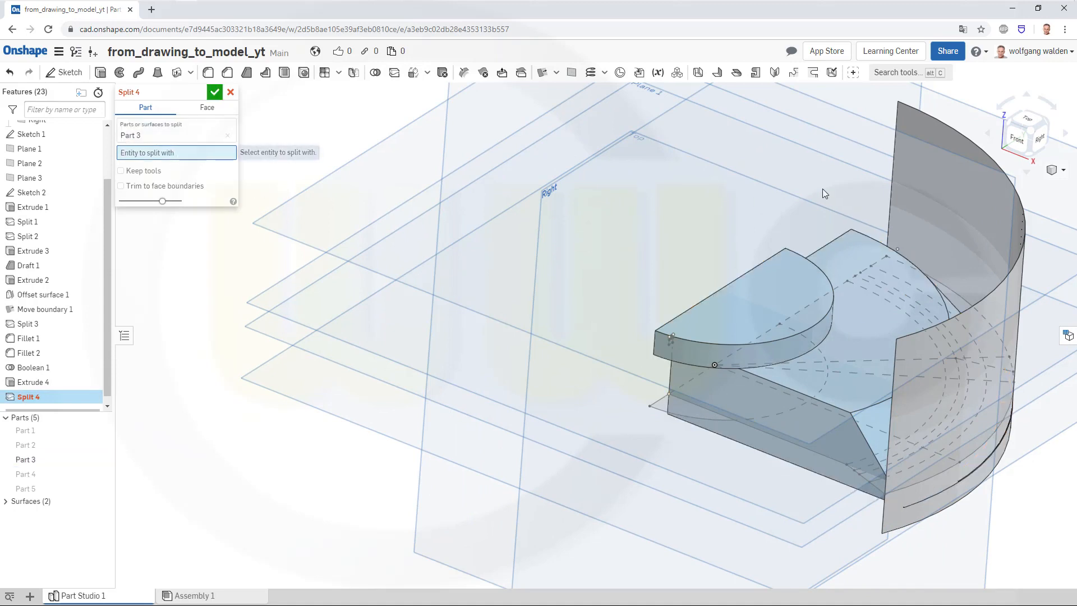
click(958, 187)
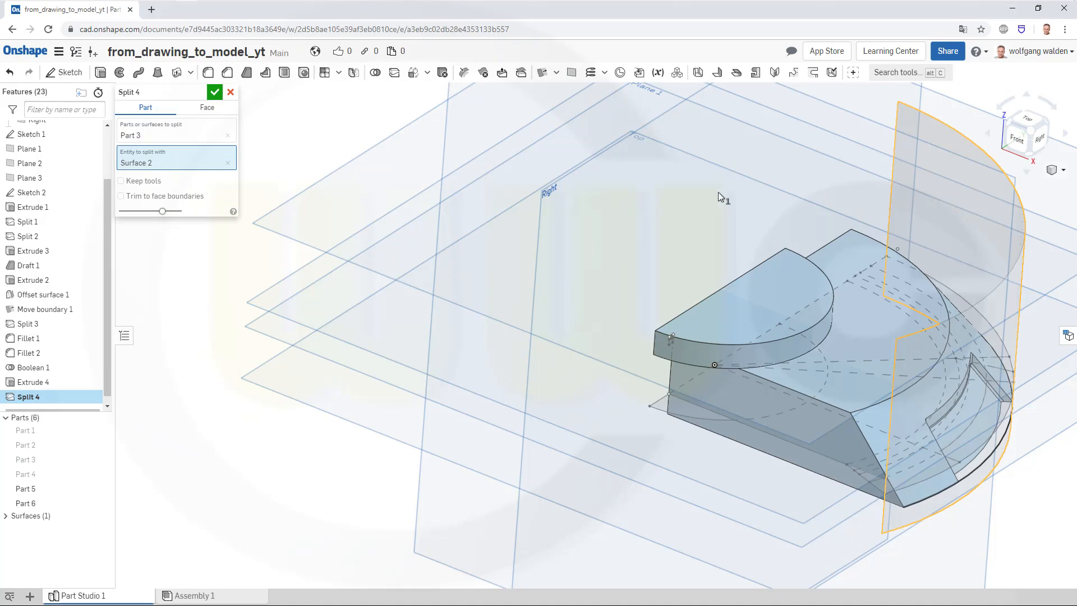
click(216, 92)
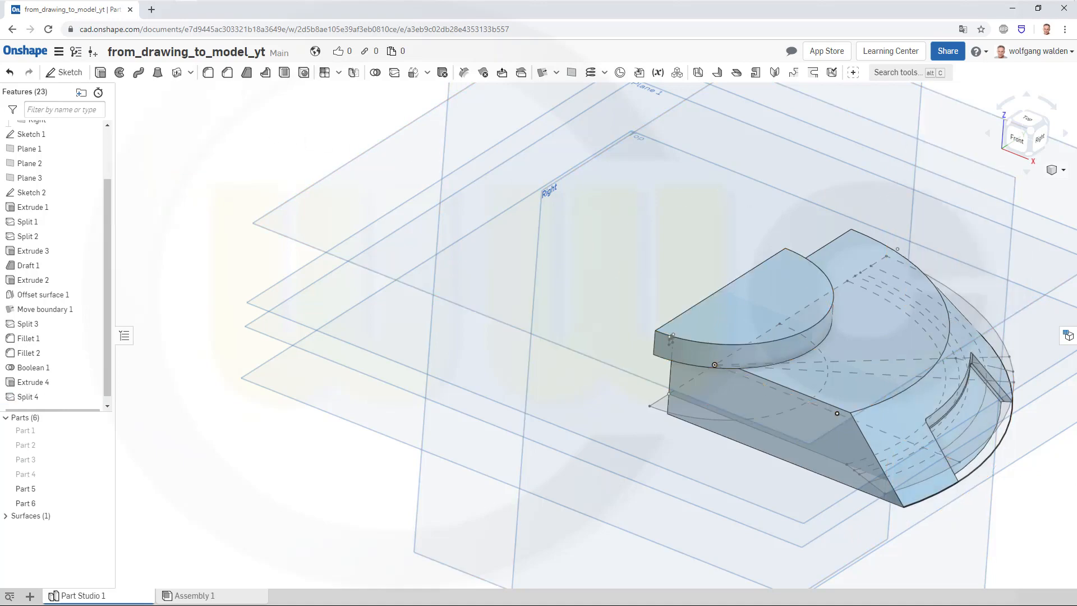
Hide the thin outer sliver split off along the body's lower curved rim
scroll(974, 473, down, 3)
scroll(1017, 499, up, 3)
scroll(1017, 499, up, 5)
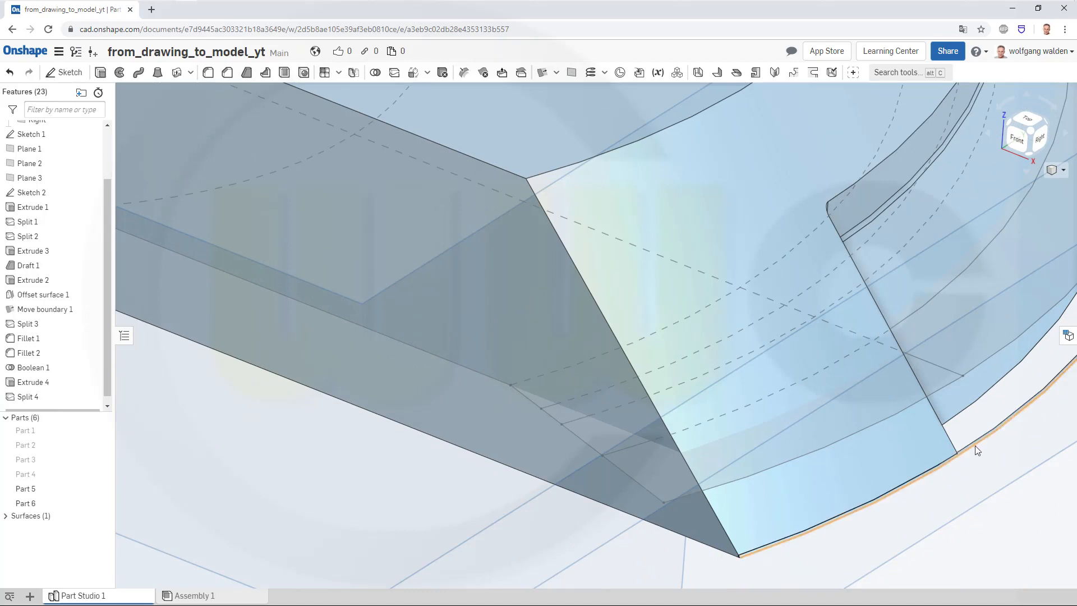
scroll(976, 446, up, 2)
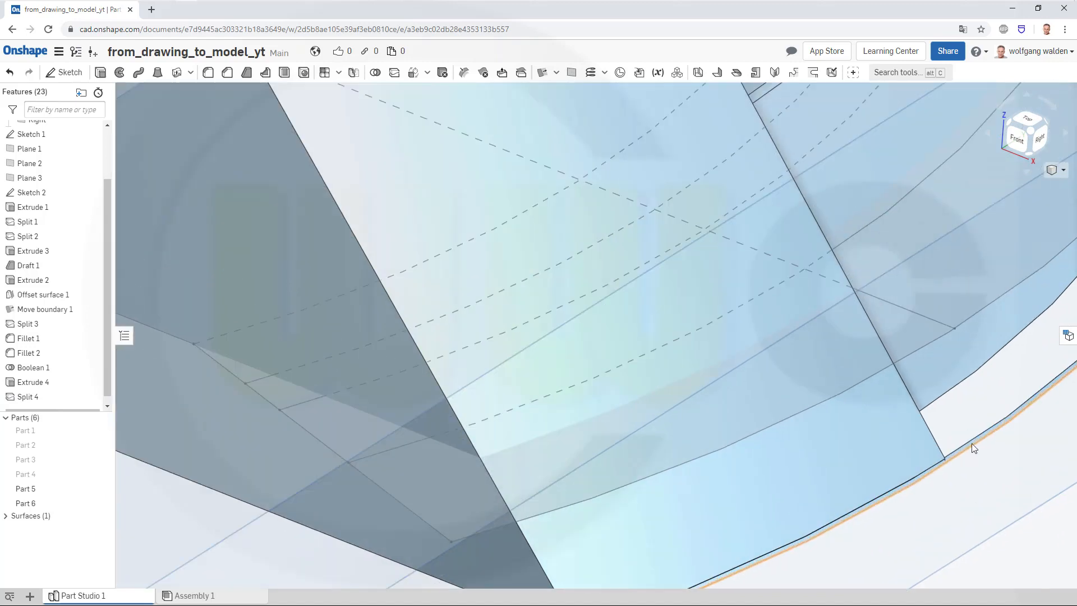
right_click(971, 443)
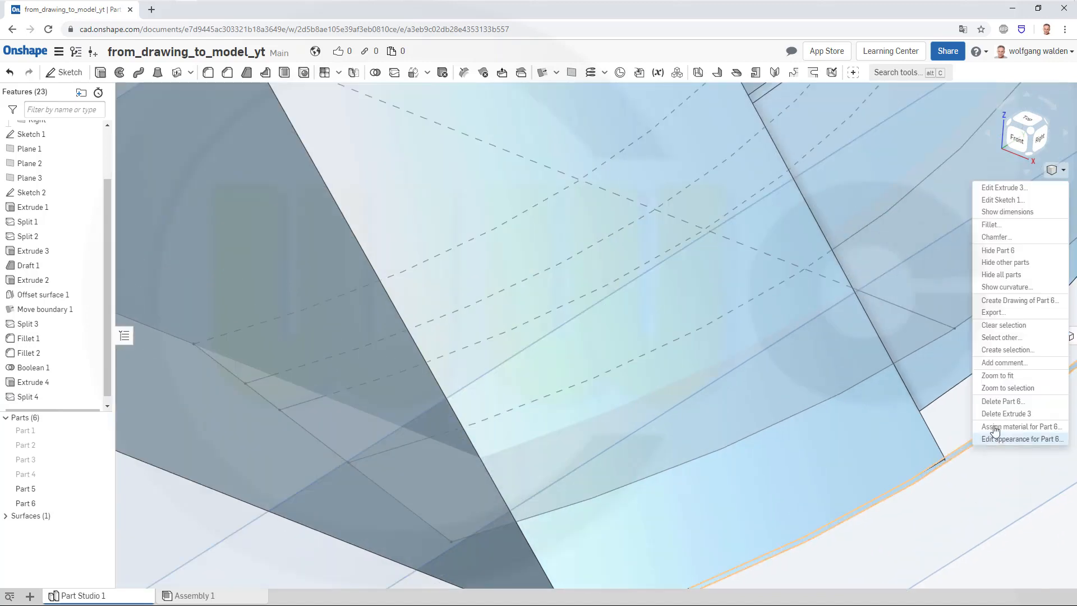
click(1002, 254)
Set the blind second end depth of Extrude 3 to 10 mm
scroll(1014, 304, down, 6)
mouse_move(1009, 314)
right_down()
mouse_move(877, 273)
mouse_move(845, 283)
mouse_move(827, 306)
mouse_move(816, 298)
mouse_move(941, 280)
mouse_move(971, 281)
mouse_move(1008, 305)
mouse_move(1019, 297)
mouse_move(1008, 285)
mouse_move(913, 287)
mouse_move(830, 296)
mouse_move(823, 313)
mouse_move(974, 293)
mouse_move(997, 308)
mouse_move(984, 316)
mouse_move(1015, 304)
right_up()
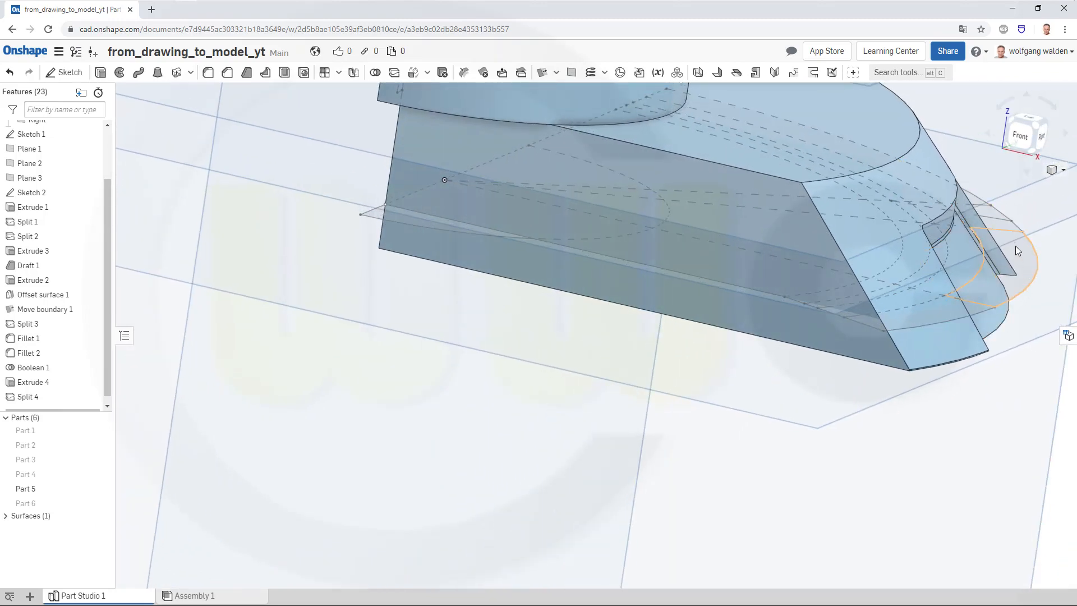
right_drag(906, 288, 935, 274)
key(f)
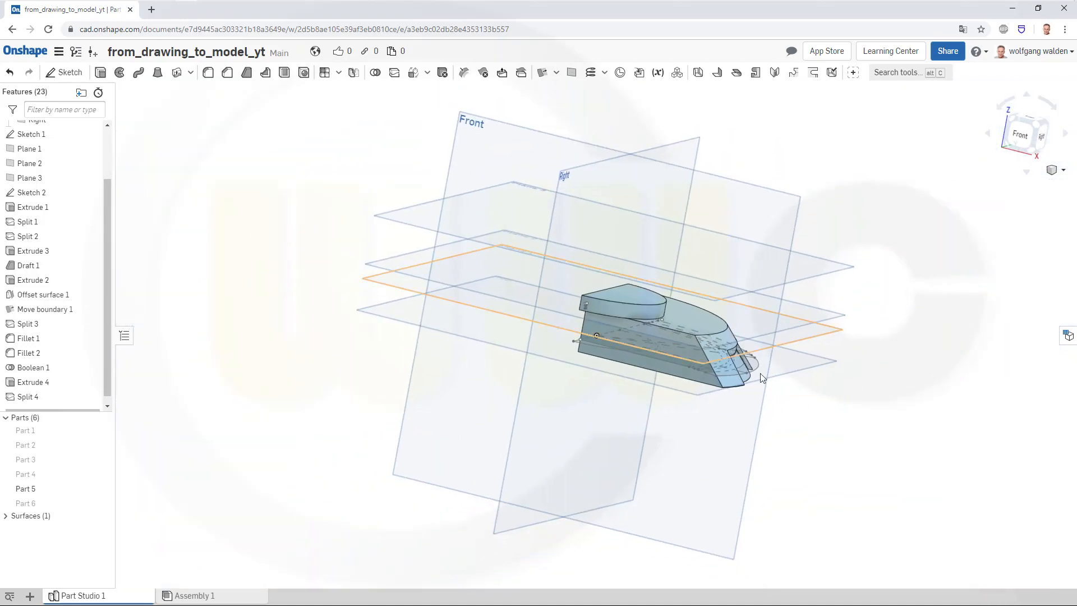
scroll(759, 374, down, 3)
scroll(752, 386, up, 1)
scroll(733, 369, up, 5)
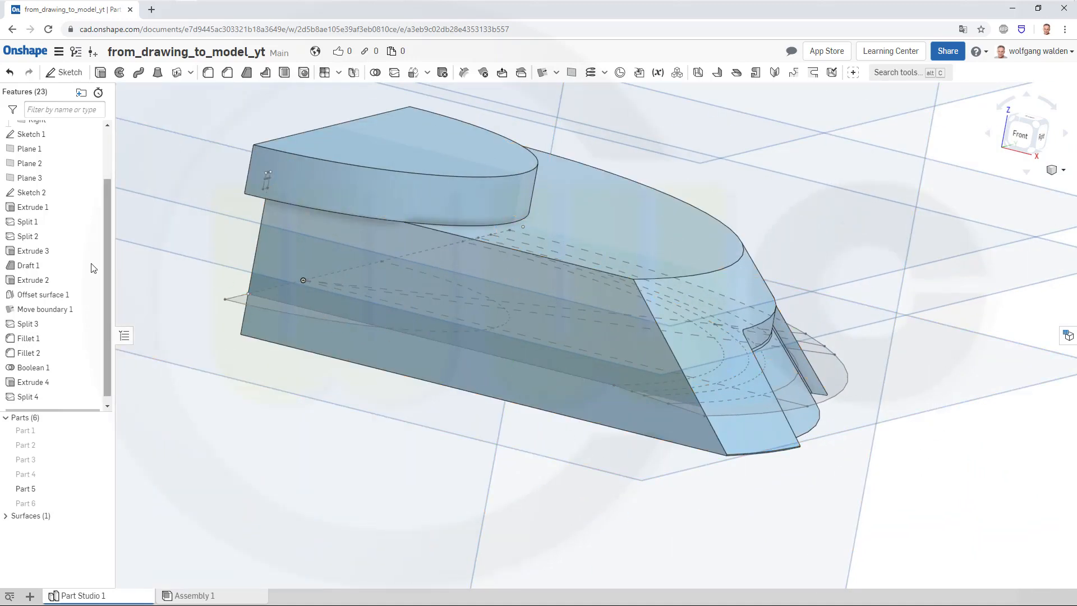
double_click(28, 208)
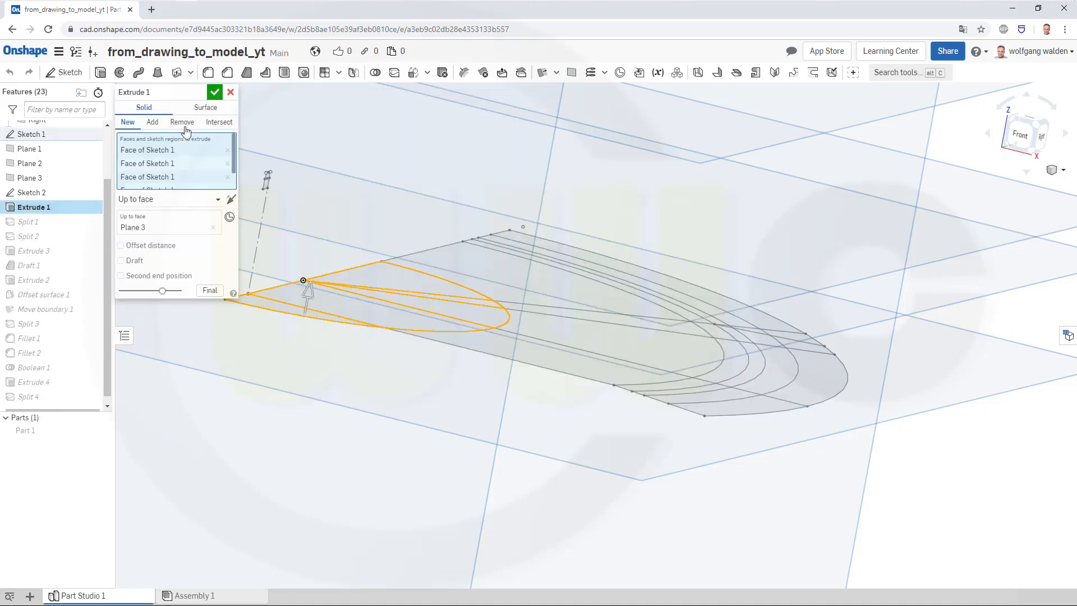
click(215, 94)
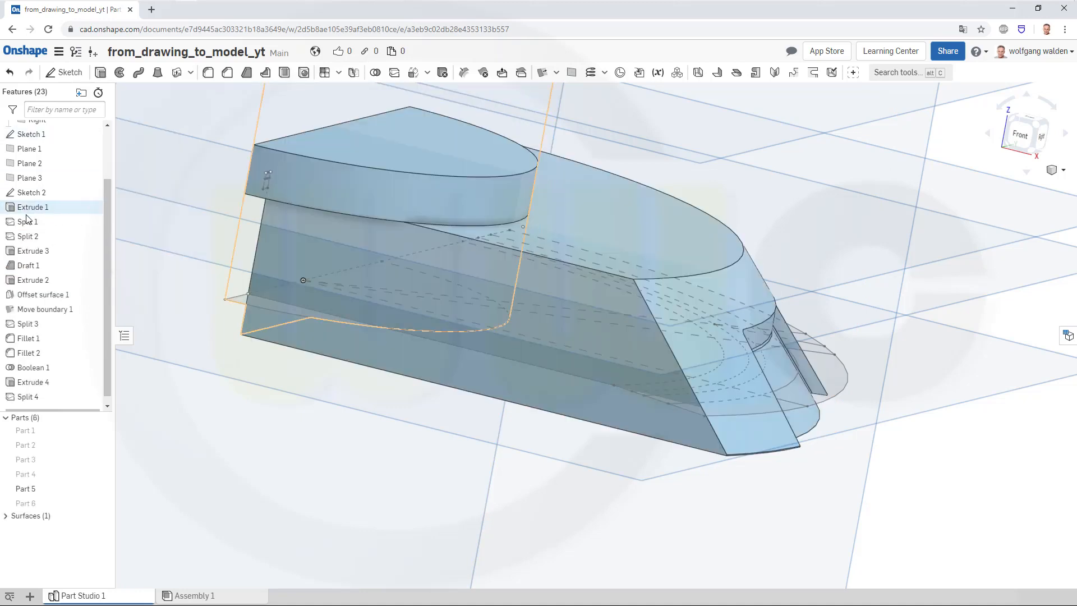
click(39, 253)
double_click(40, 252)
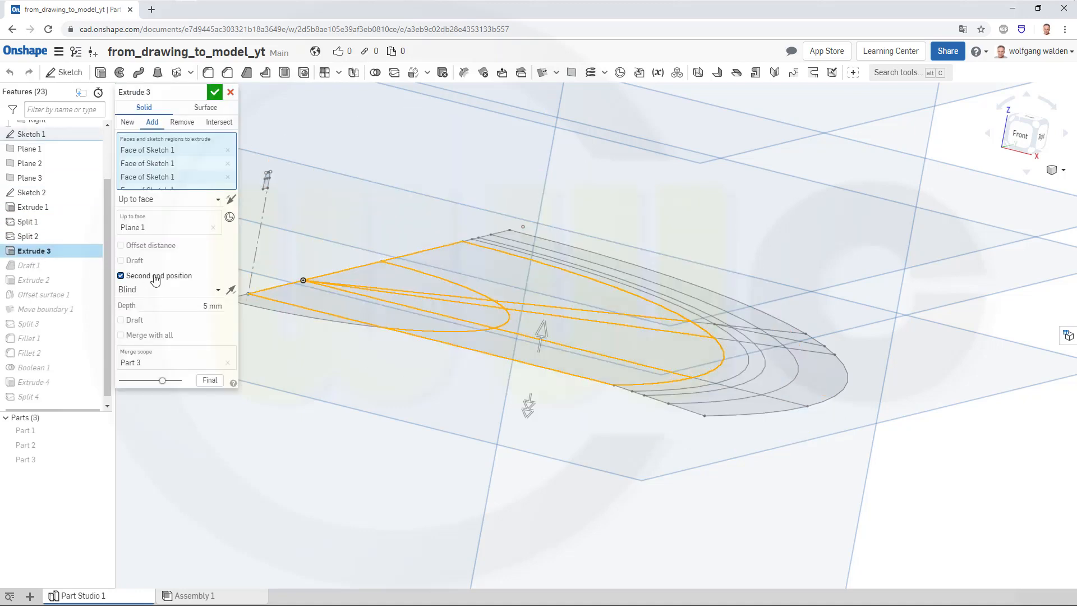
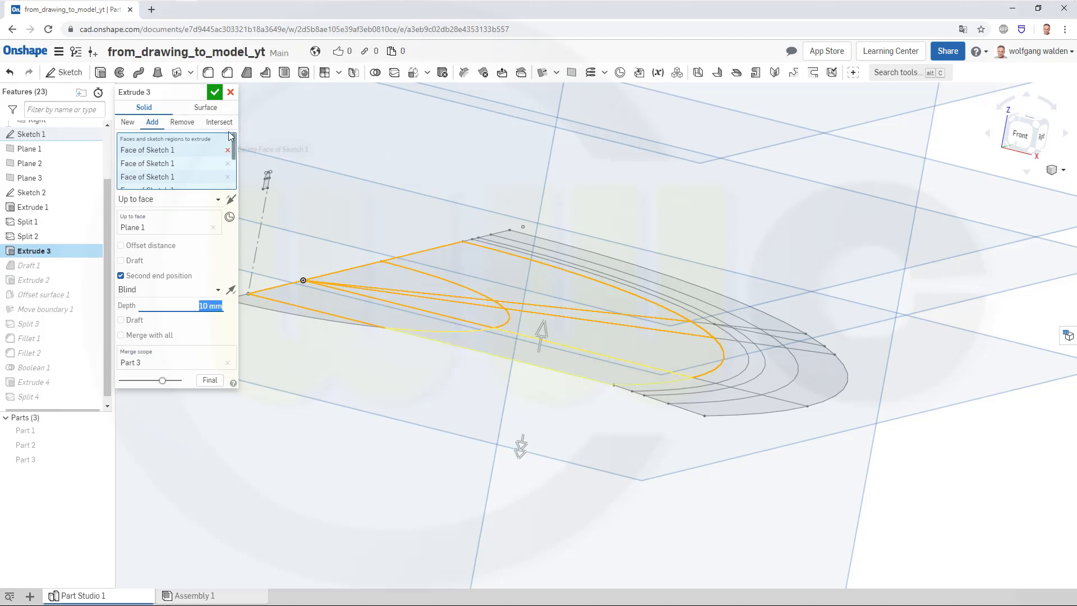
click(214, 92)
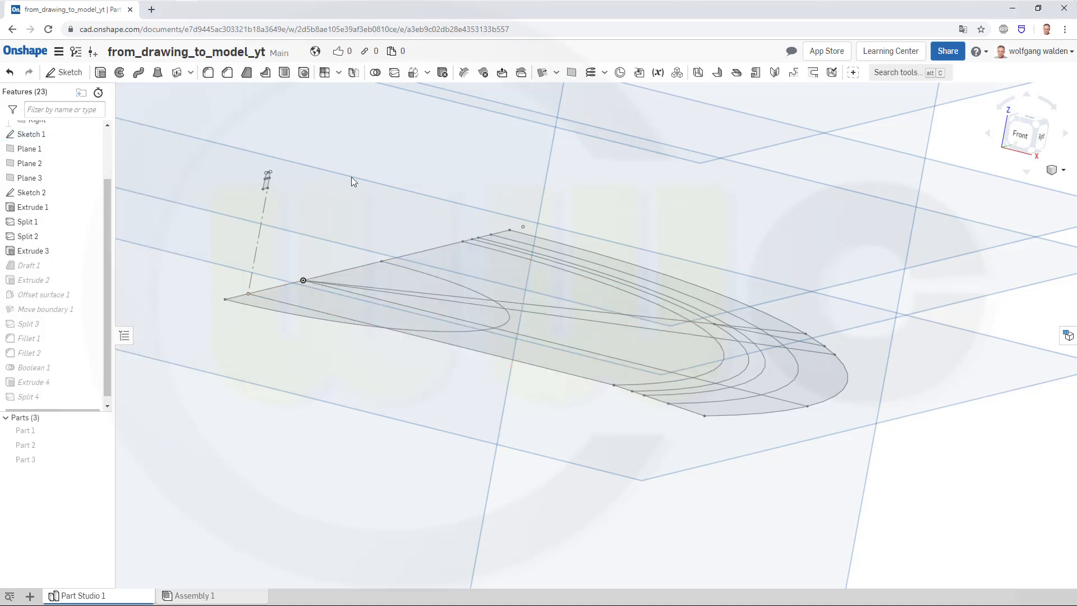
Chamfer the recess's outer edge chain with an equal distance of 0.5 mm and tangent propagation
right_drag(662, 311, 629, 294)
scroll(922, 322, up, 4)
scroll(923, 322, down, 7)
scroll(948, 352, down, 2)
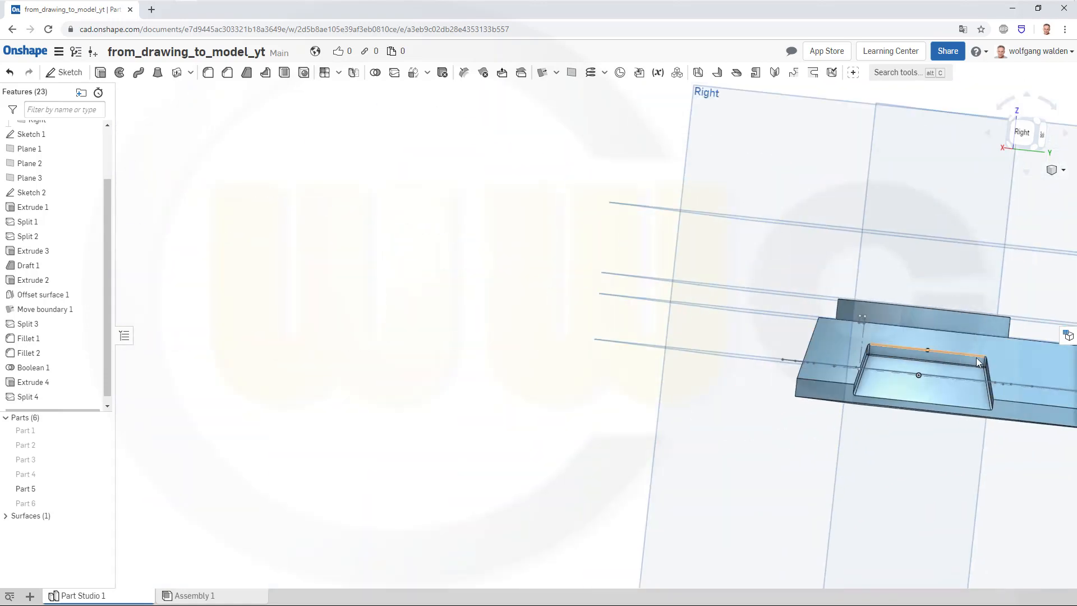
middle_drag(825, 324, 580, 386)
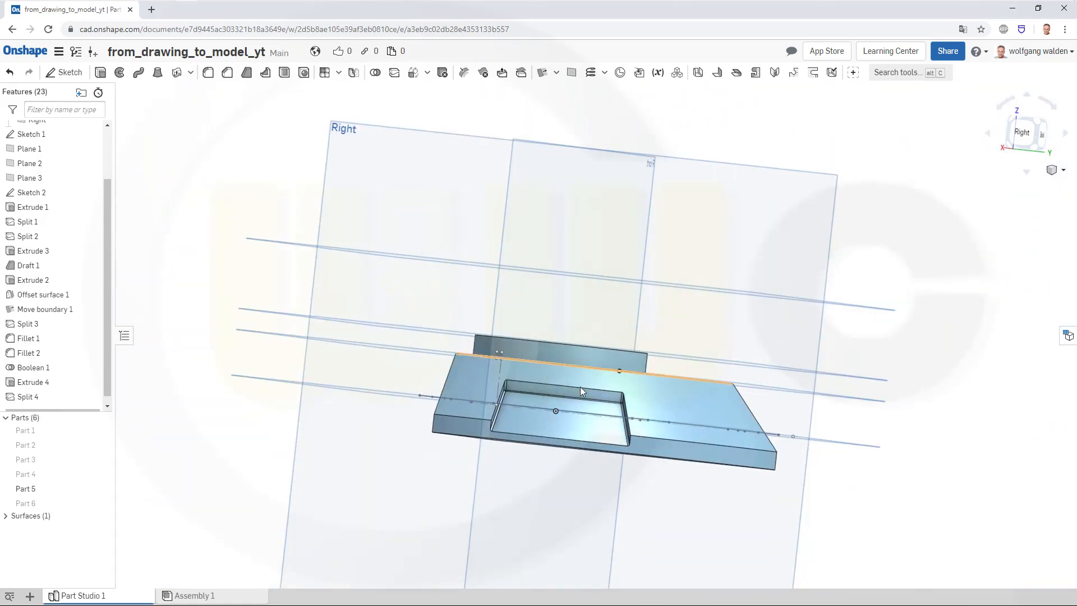
right_drag(581, 386, 597, 399)
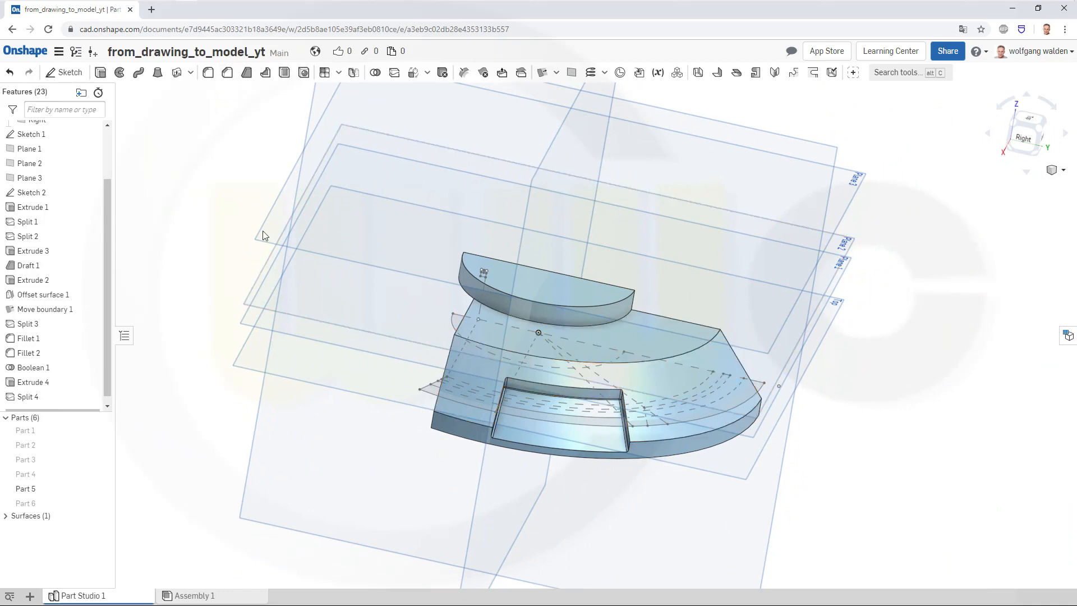
scroll(569, 392, up, 2)
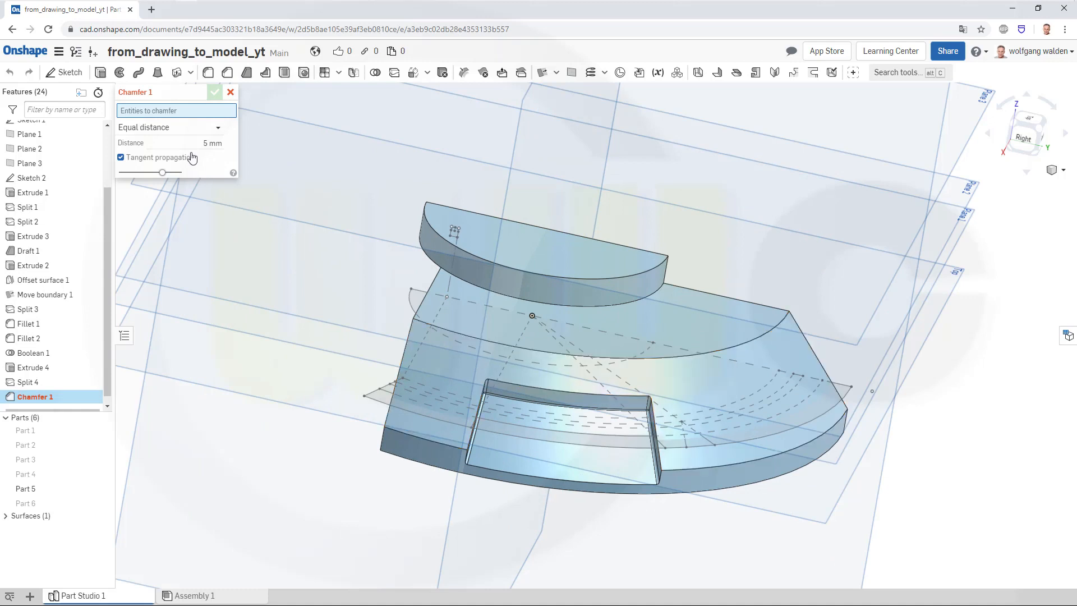
text(0.5)
click(542, 391)
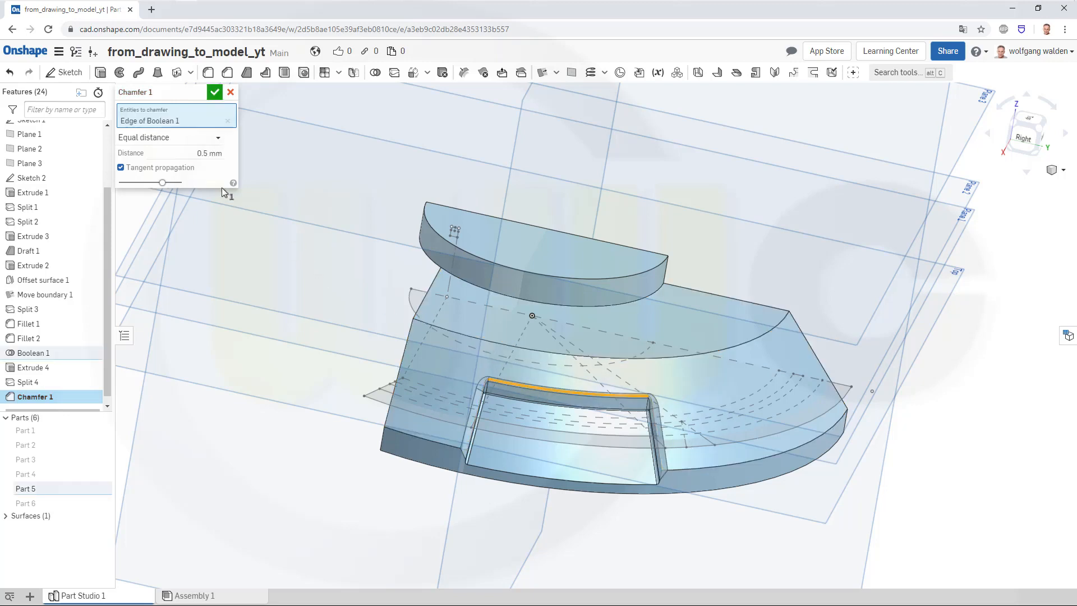
click(214, 93)
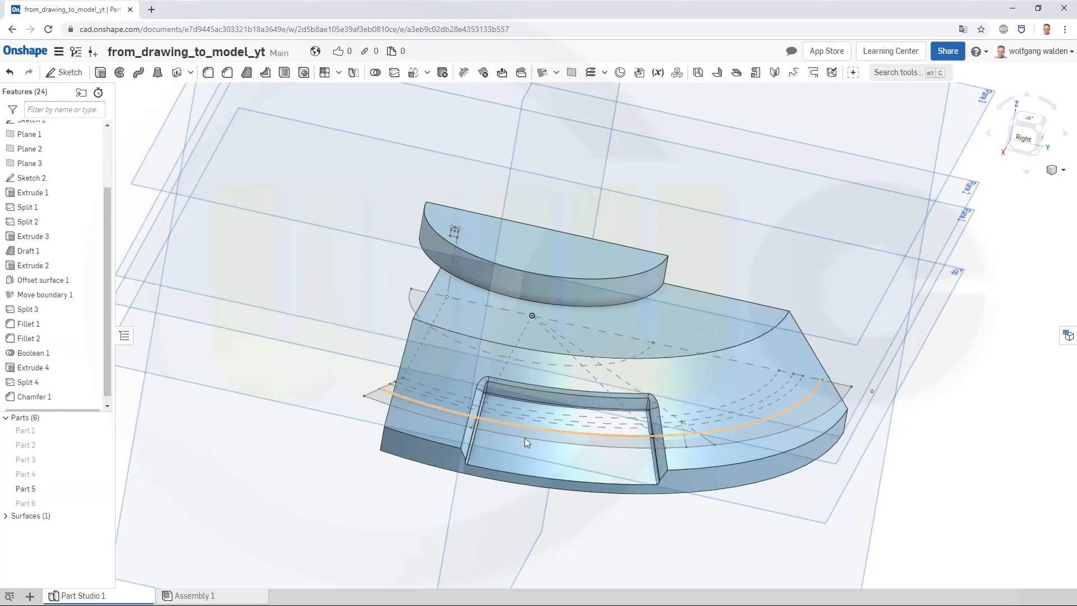
Delete the Chamfer 1 feature from the recess edges
right_drag(524, 438, 449, 423)
scroll(455, 441, up, 4)
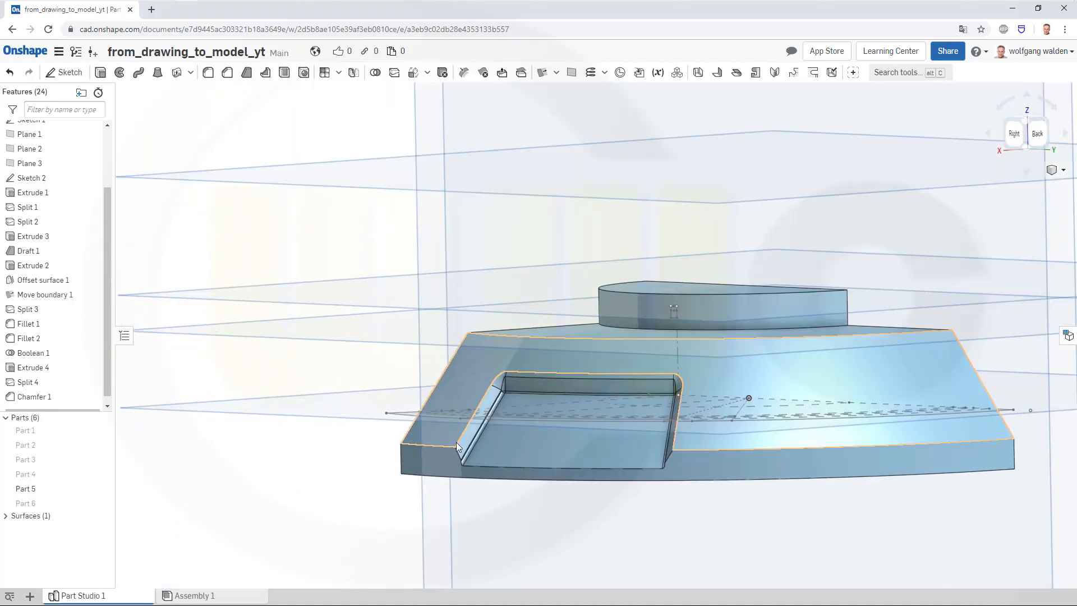
scroll(595, 453, up, 3)
right_drag(652, 459, 681, 445)
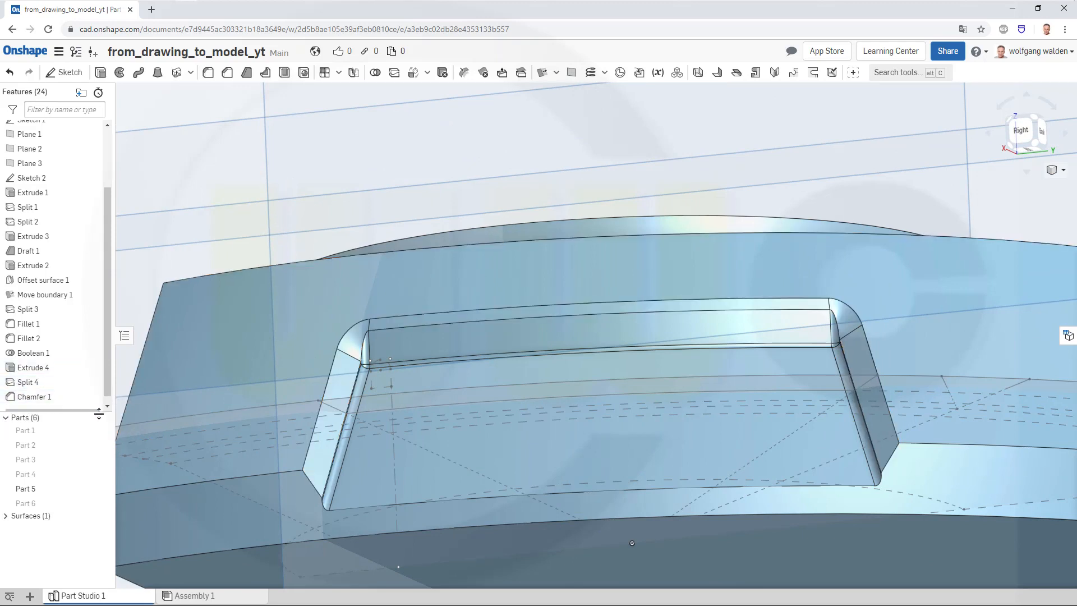
right_click(27, 399)
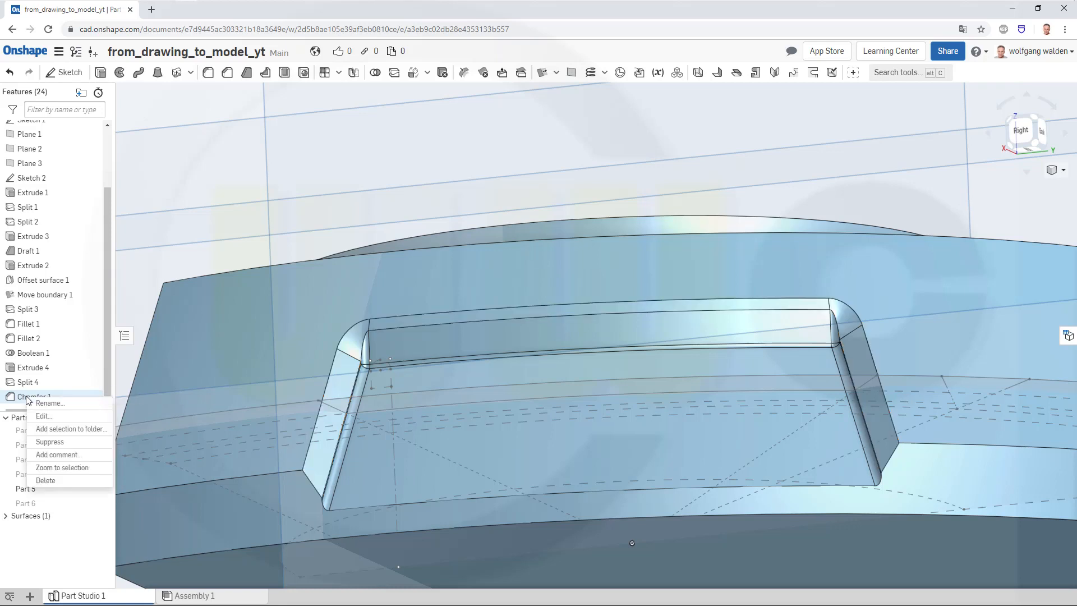
click(49, 481)
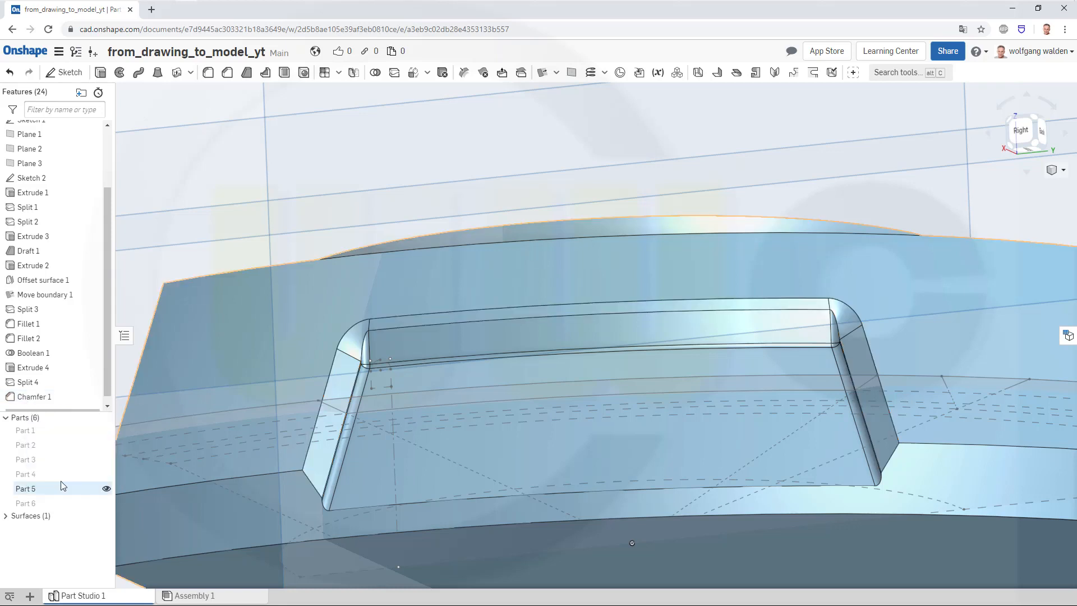
Fillet the recess's outer edge chain with a 0.5 mm circular radius and tangent propagation
click(208, 73)
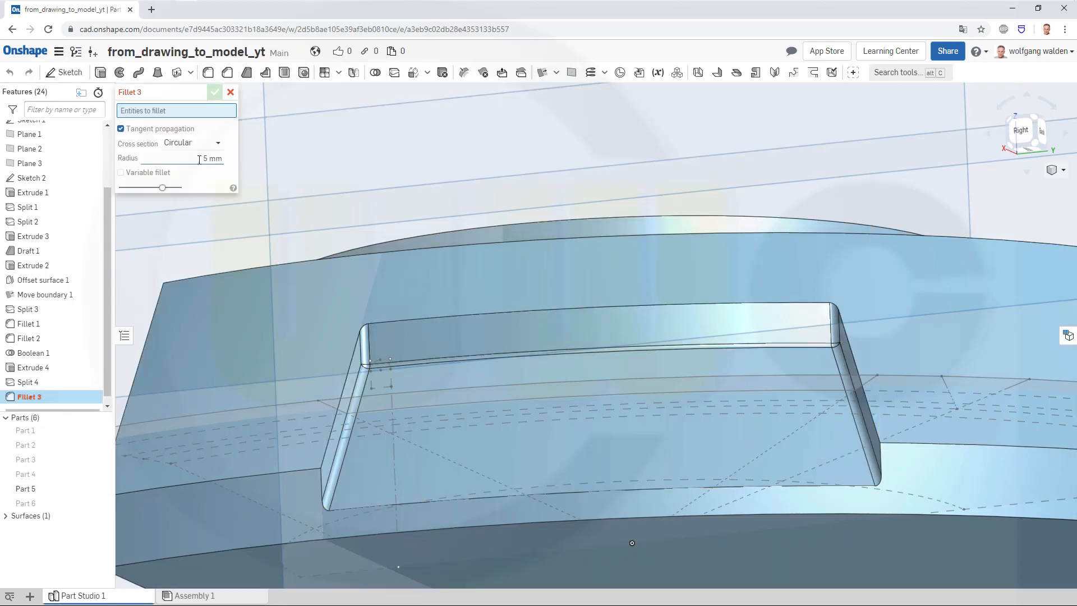
text(0.5)
click(425, 319)
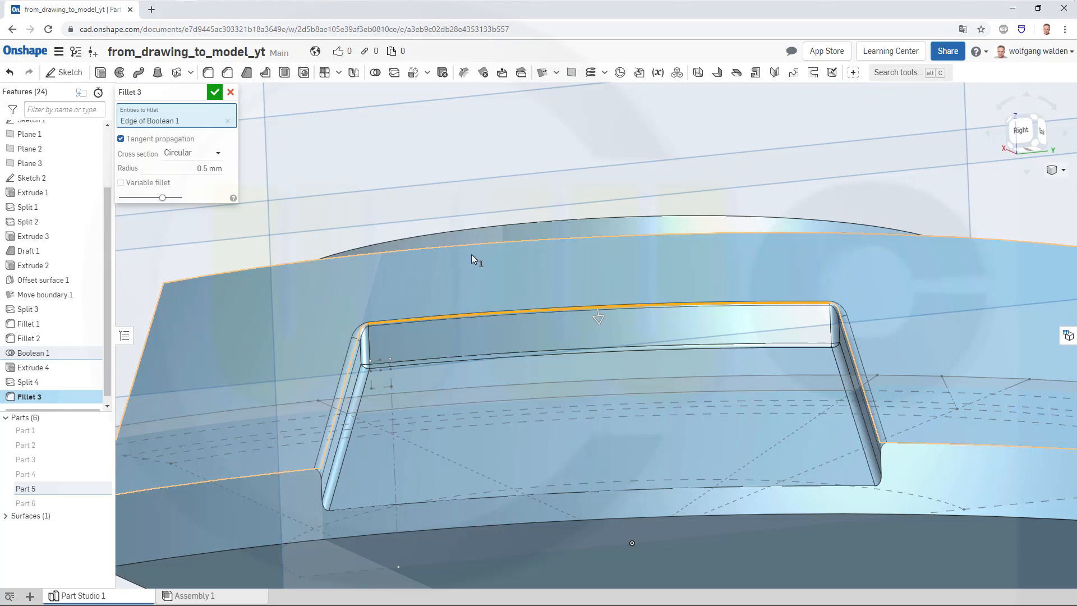
click(215, 92)
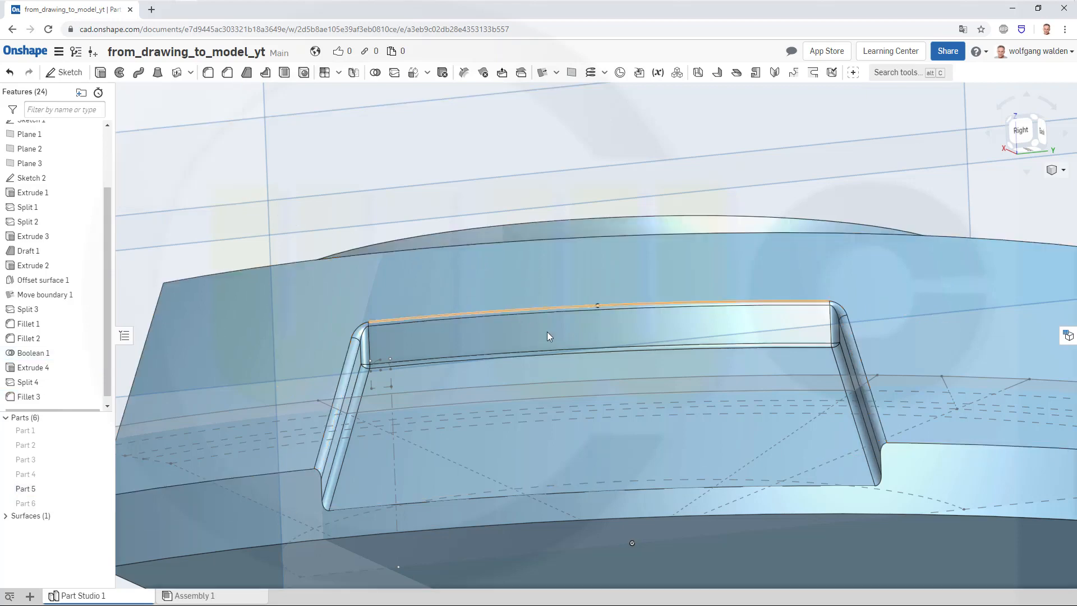
right_drag(547, 332, 682, 383)
scroll(737, 397, up, 4)
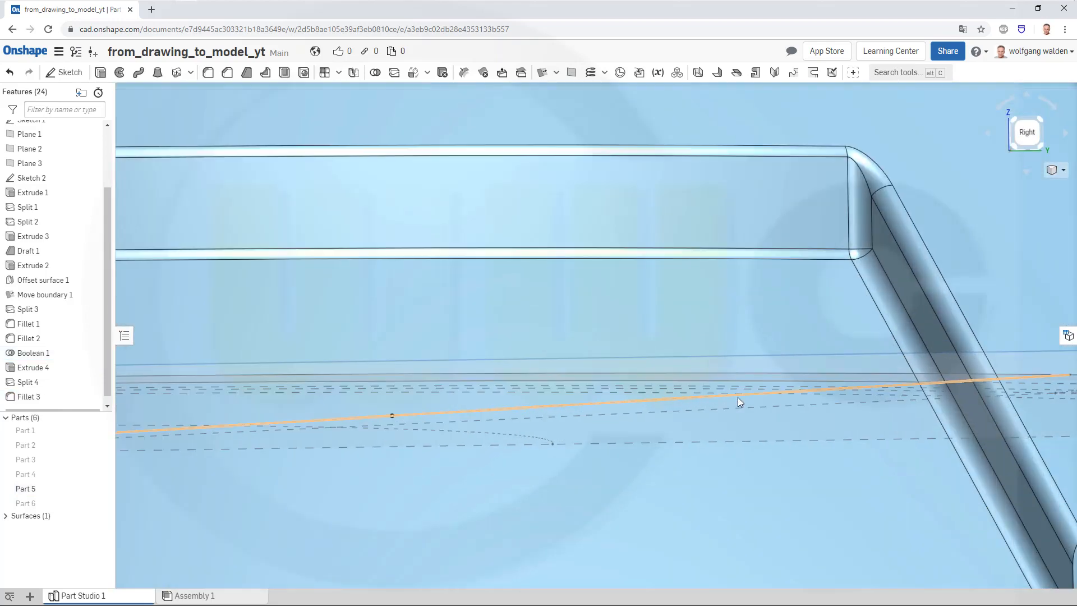
Fillet the upper curved edge of the raised half-disc with a 1 mm circular radius and tangent propagation
scroll(746, 400, down, 7)
right_drag(648, 334, 654, 361)
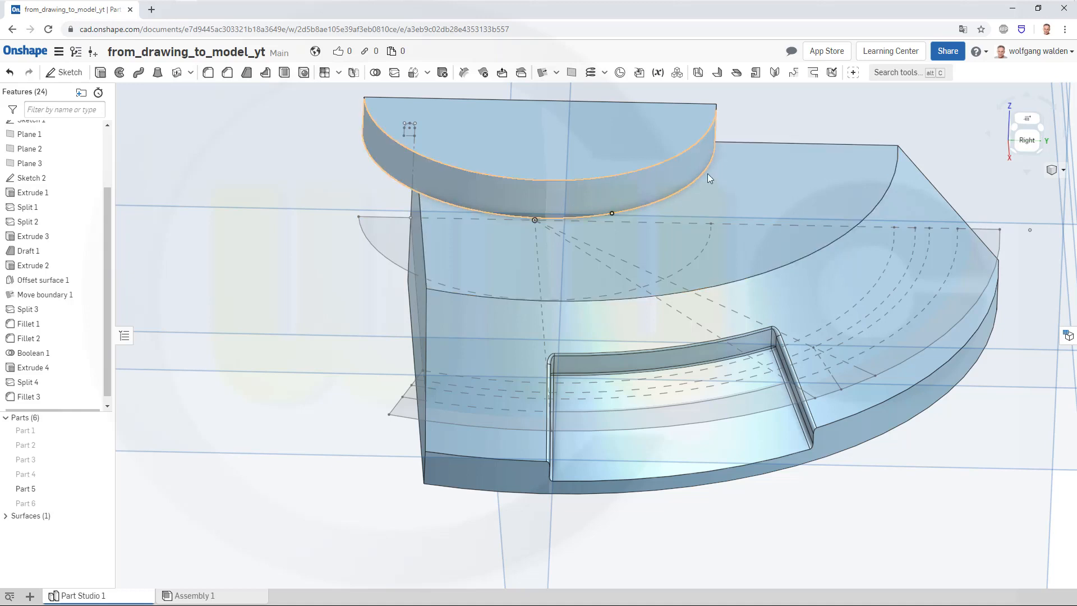
click(208, 72)
click(456, 166)
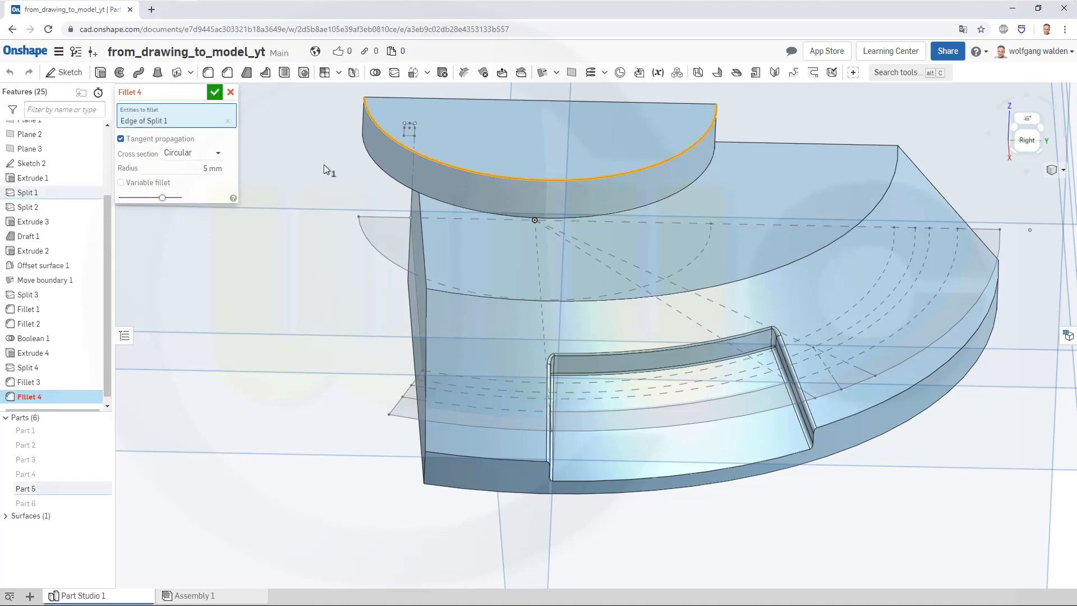
click(205, 169)
text(1)
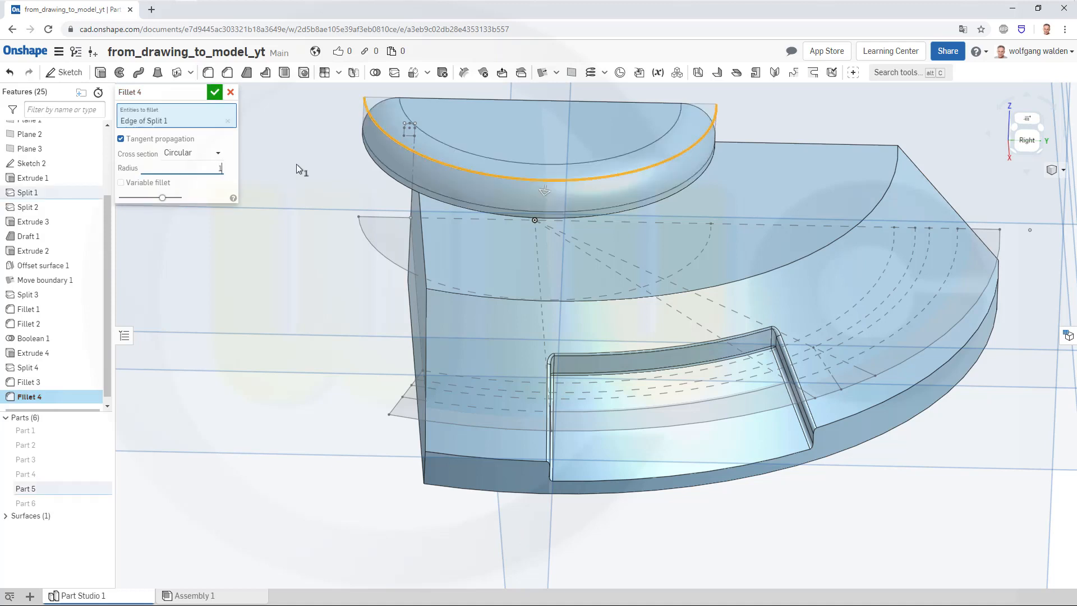
key(Return)
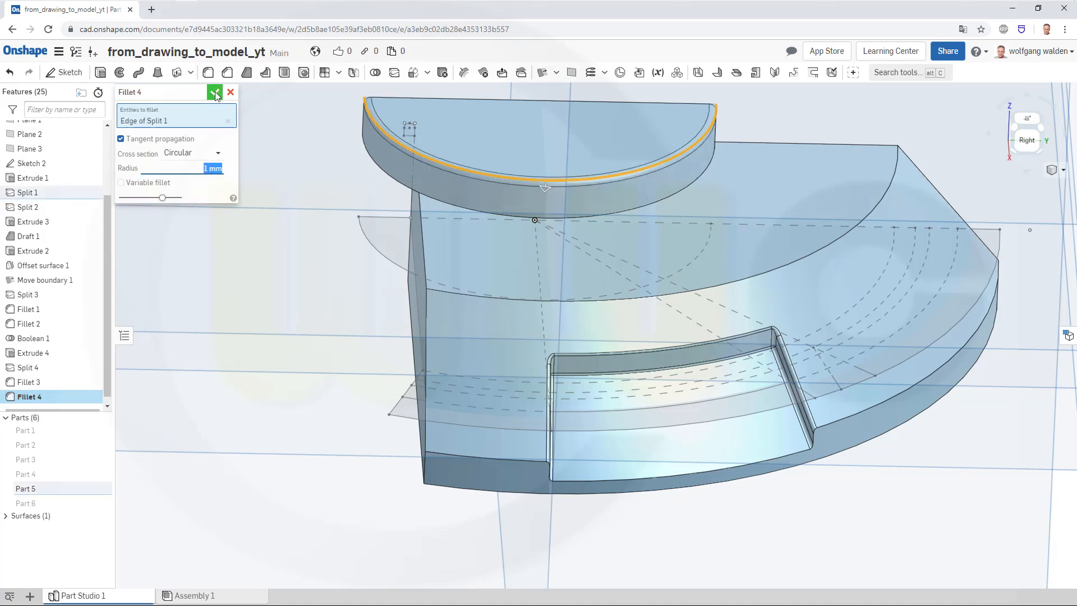
click(215, 93)
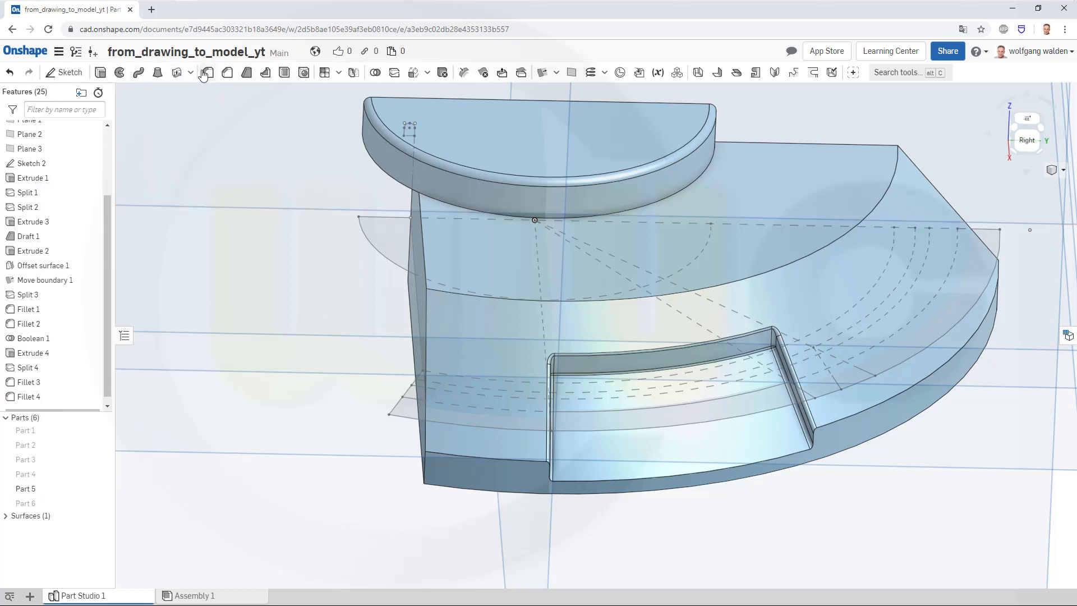
Fillet the curved edge between the upper flat face and the sloped face with a 5 mm circular radius
key(shift+f)
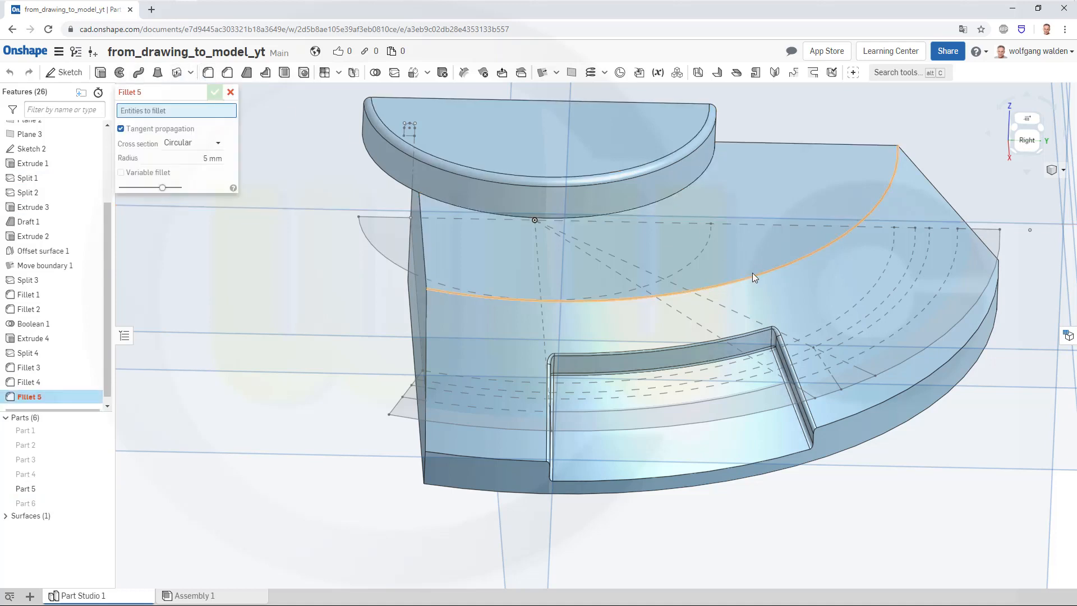
click(753, 273)
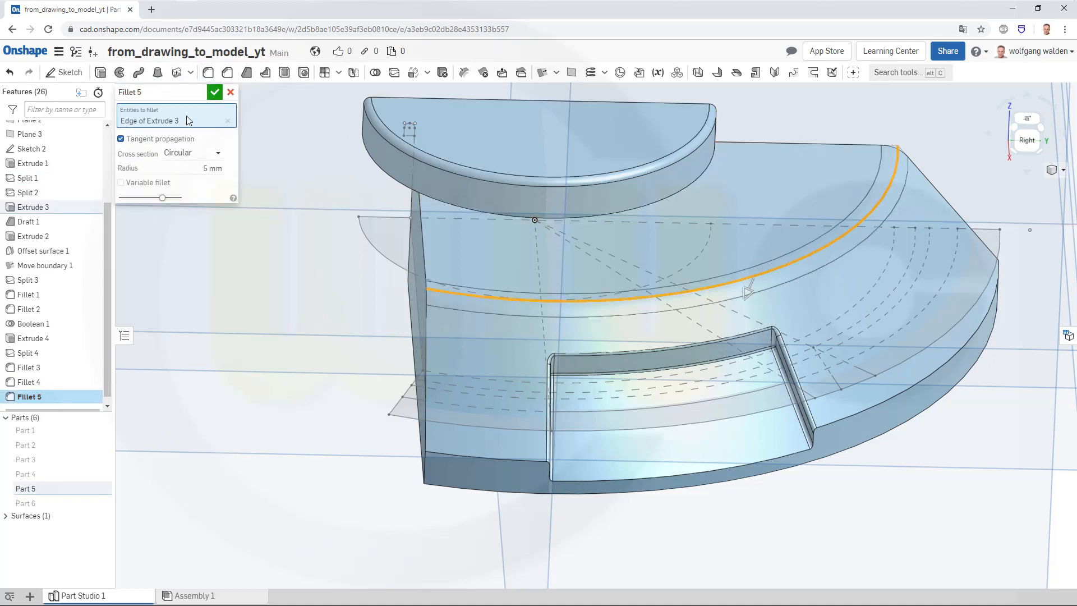
click(215, 93)
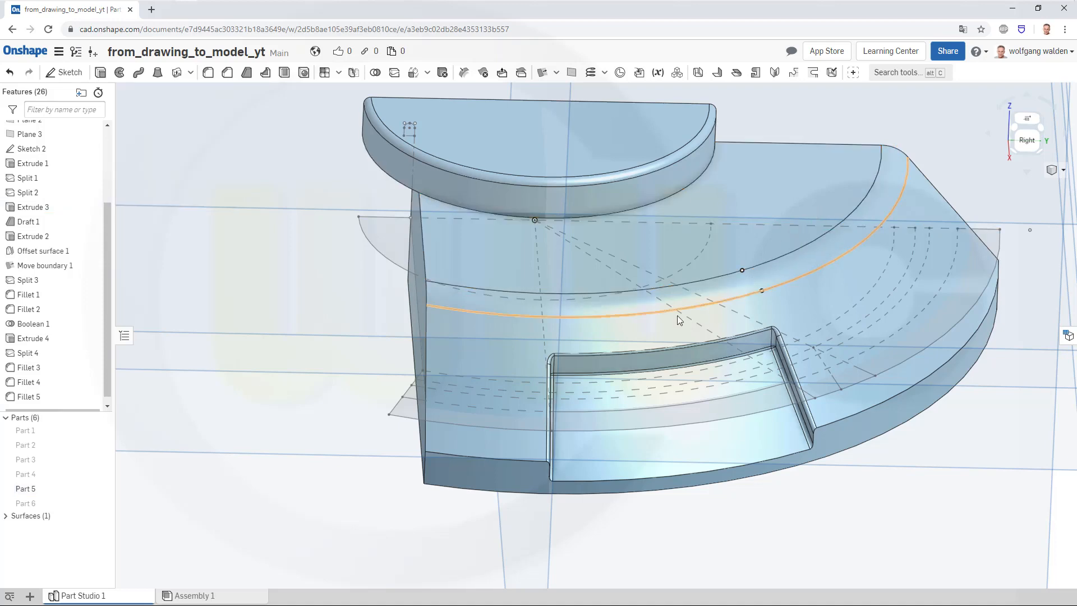
Examine the filleted edges and the recess of the curved part from several angles
right_drag(512, 283, 483, 218)
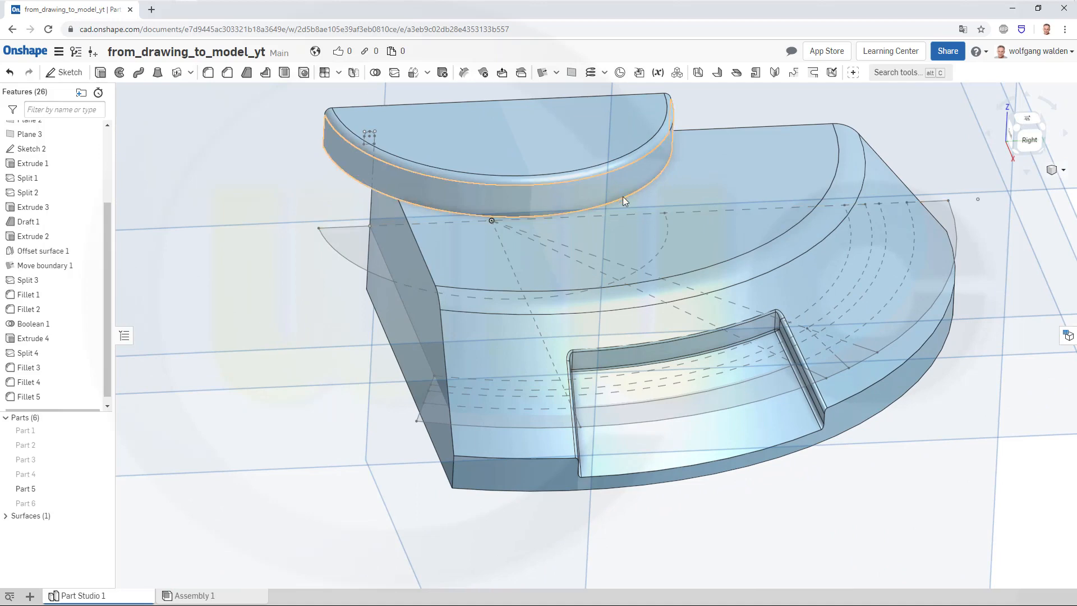
scroll(772, 182, up, 3)
scroll(769, 188, down, 3)
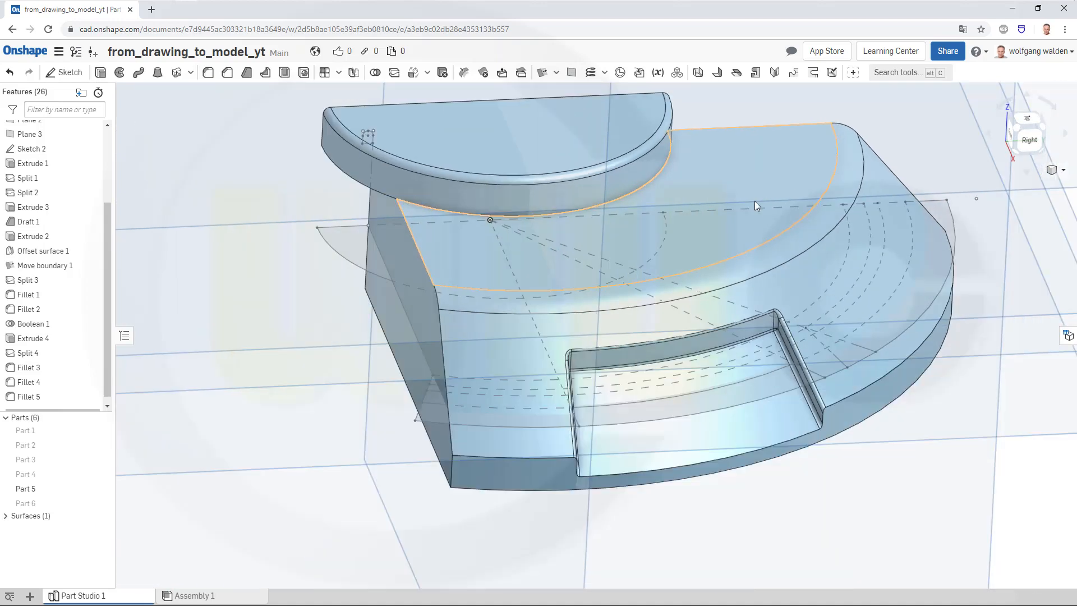
right_drag(744, 223, 722, 230)
scroll(867, 271, up, 3)
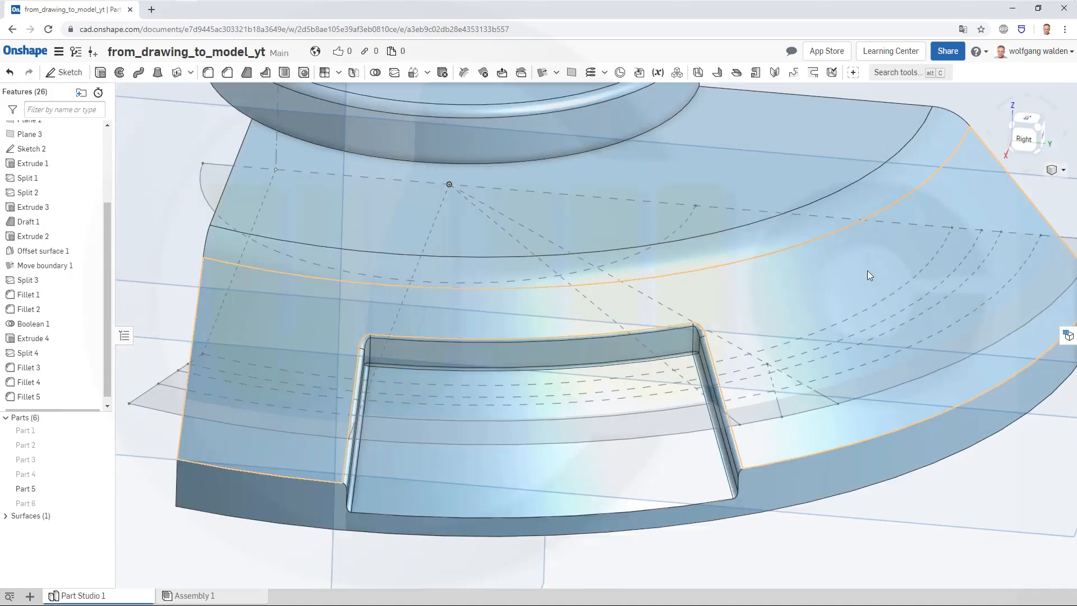
scroll(856, 289, down, 3)
right_drag(805, 366, 774, 403)
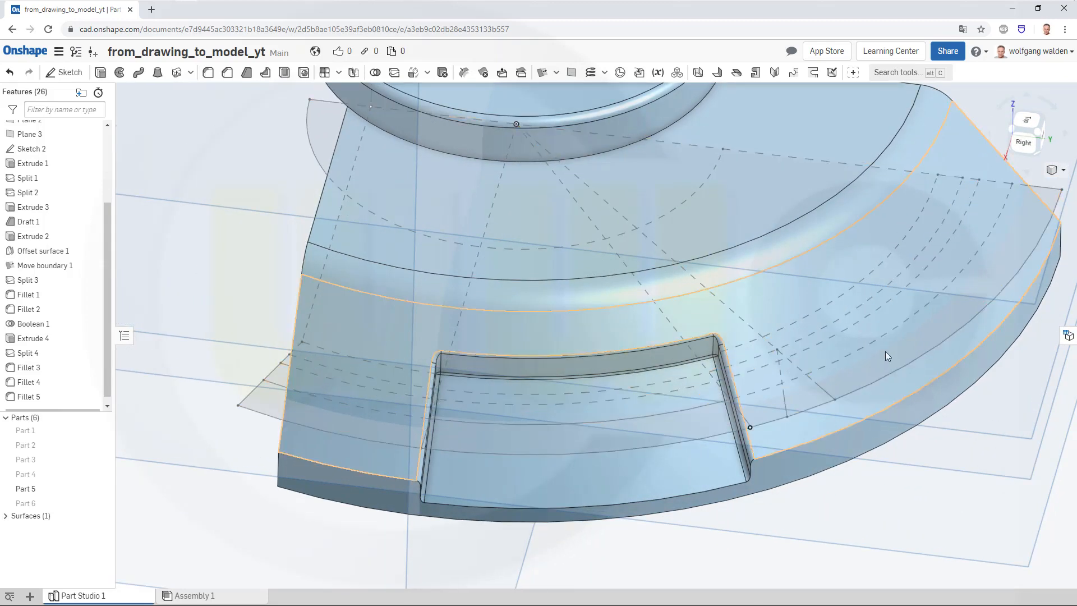
mouse_move(824, 392)
right_down()
mouse_move(824, 342)
mouse_move(830, 374)
right_up()
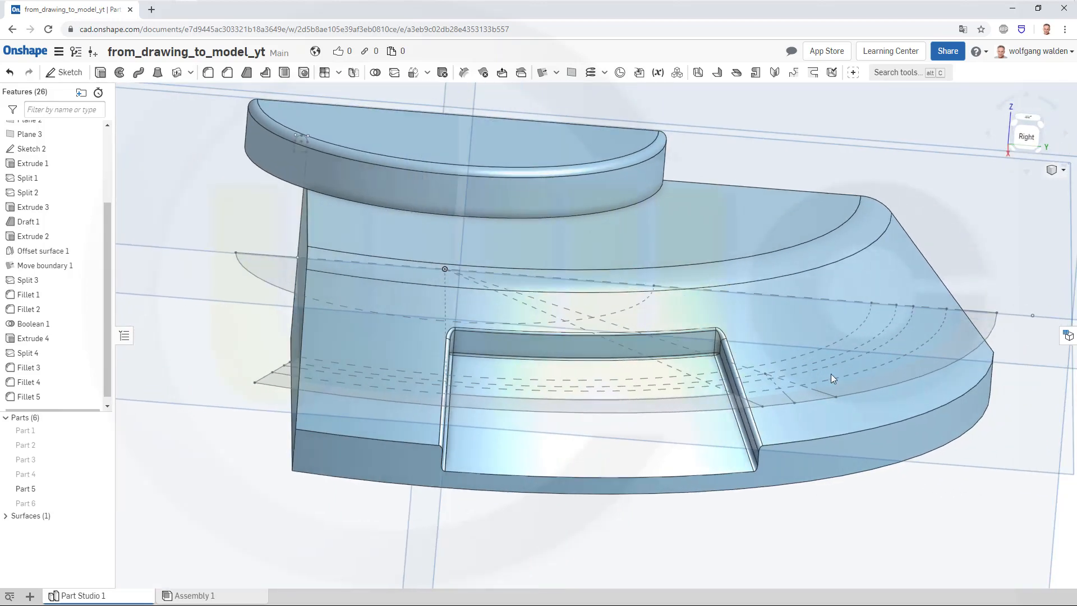
Hide Part 5 and select the outer Sketch 1 regions beyond the recess for a new solid extrusion
right_click(278, 158)
click(310, 201)
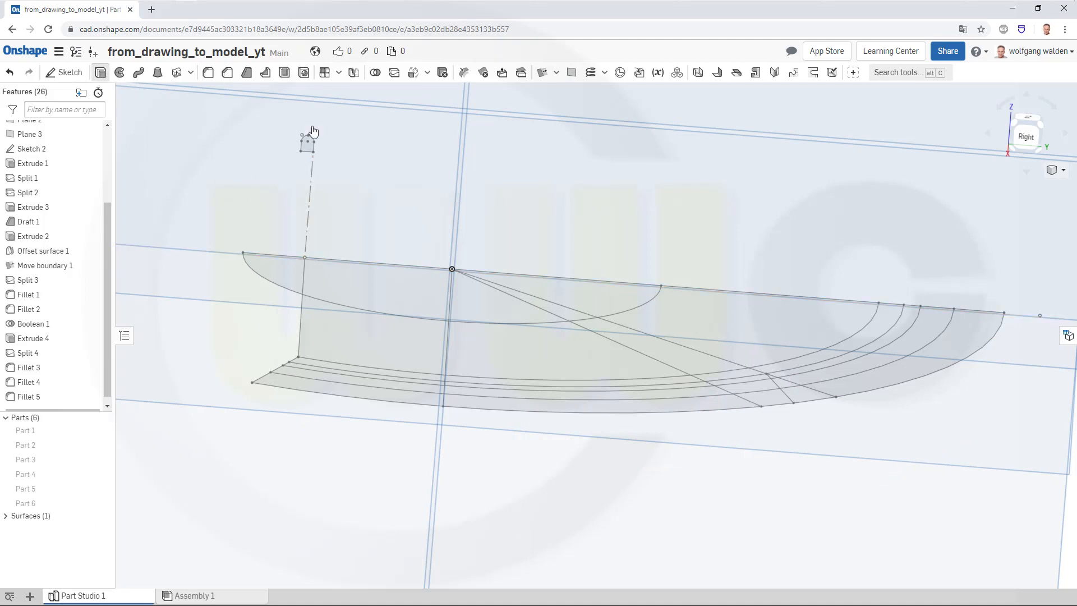
mouse_move(865, 439)
right_down()
mouse_move(860, 466)
mouse_move(804, 463)
right_up()
click(769, 455)
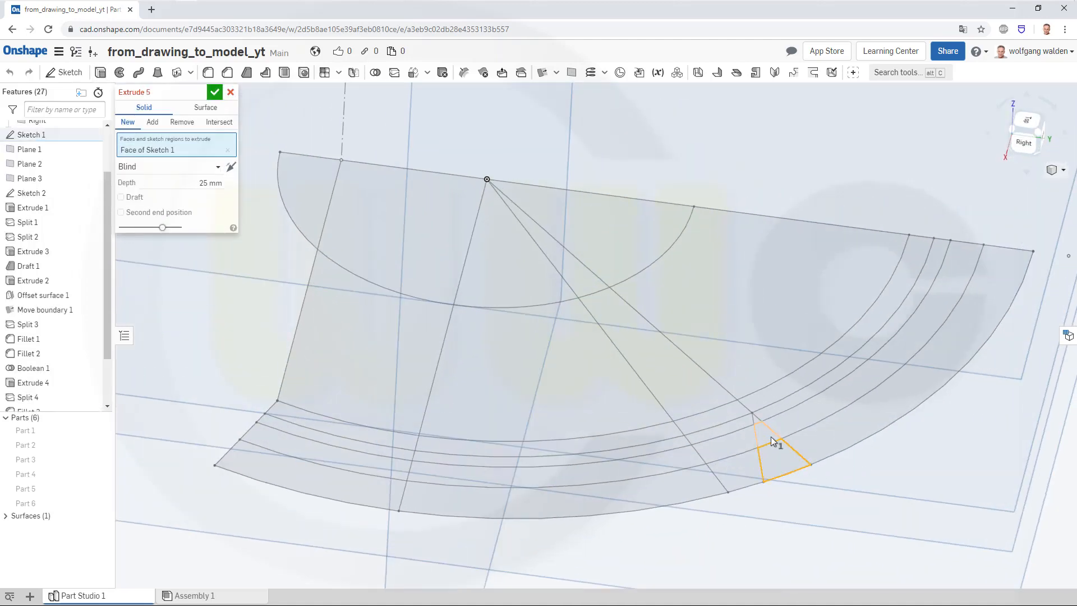
click(764, 429)
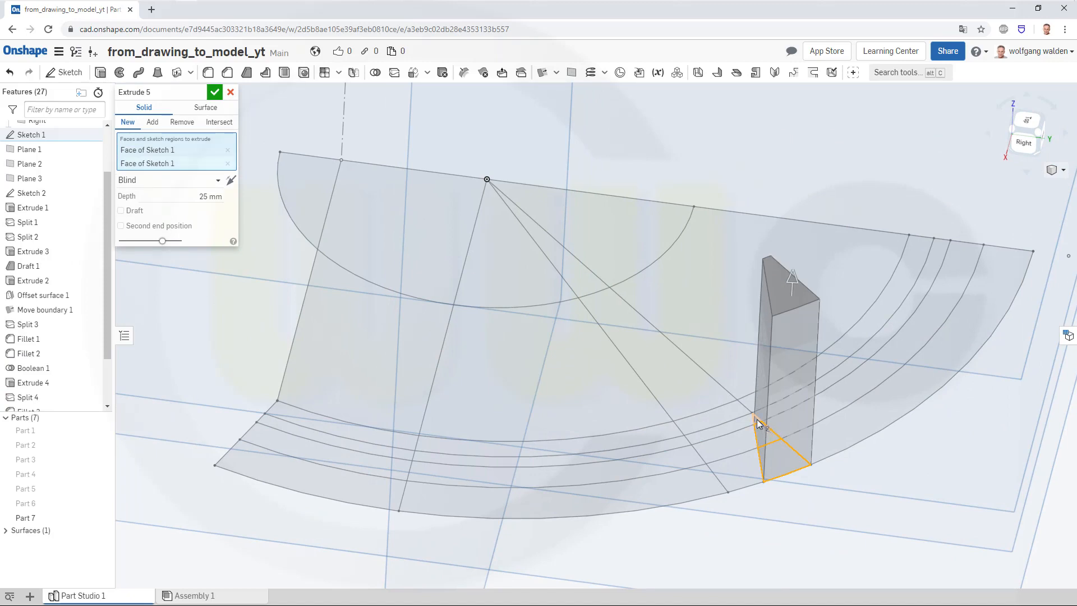
click(757, 422)
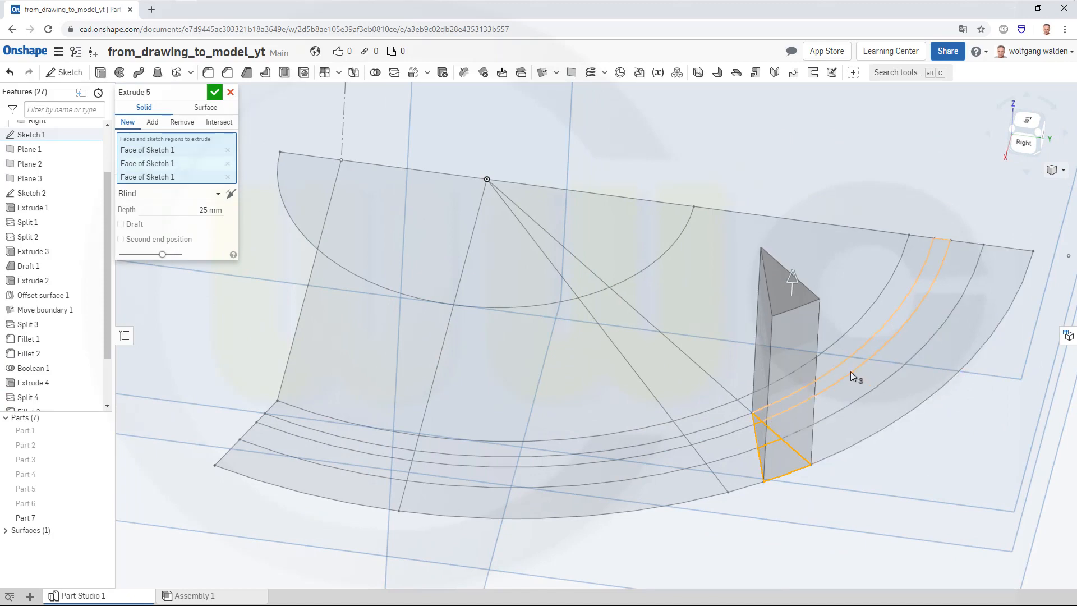
click(851, 371)
click(867, 386)
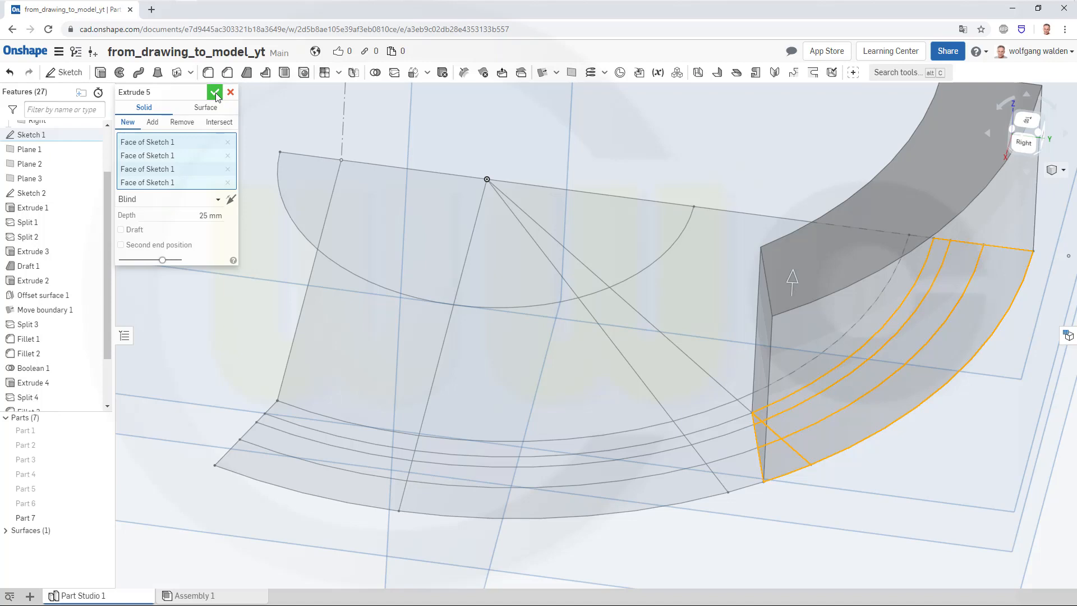
Set the new extrusion's end type to Up to face, ending at Plane 3, and accept it
click(219, 201)
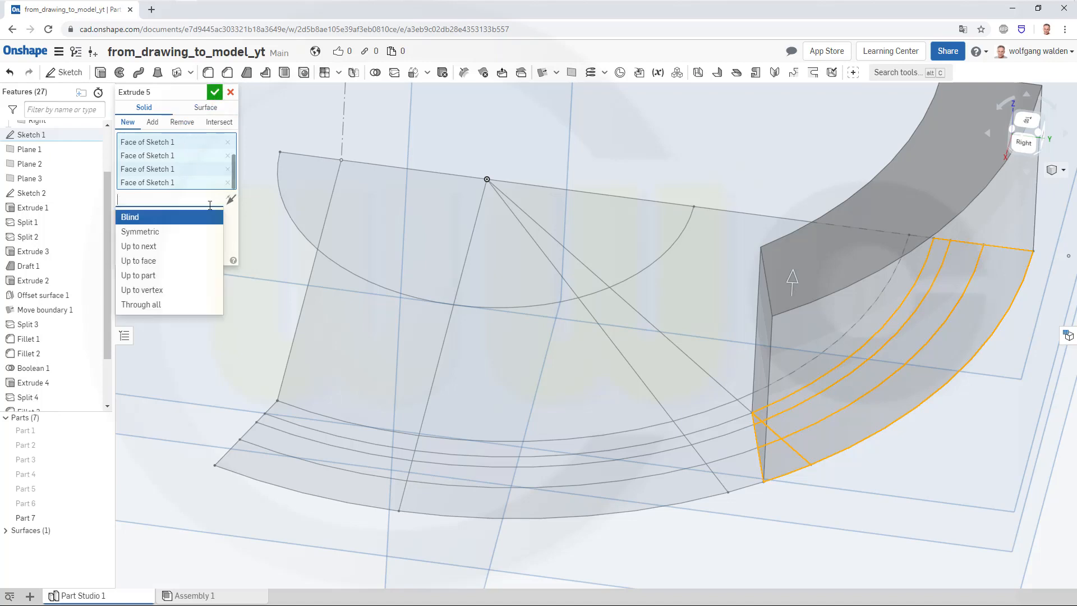
click(185, 258)
scroll(871, 447, down, 5)
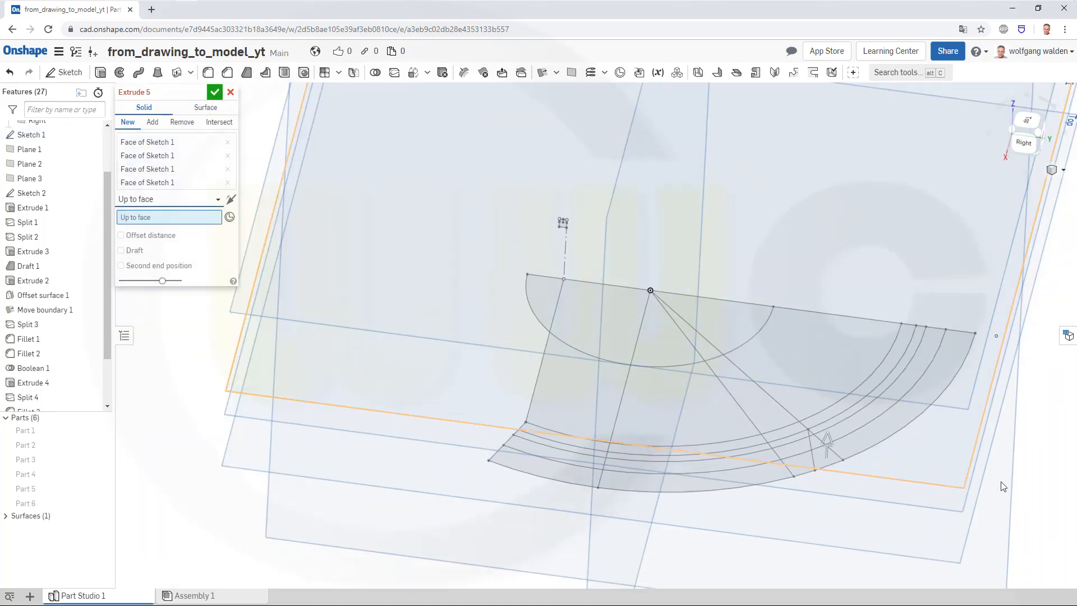
click(958, 416)
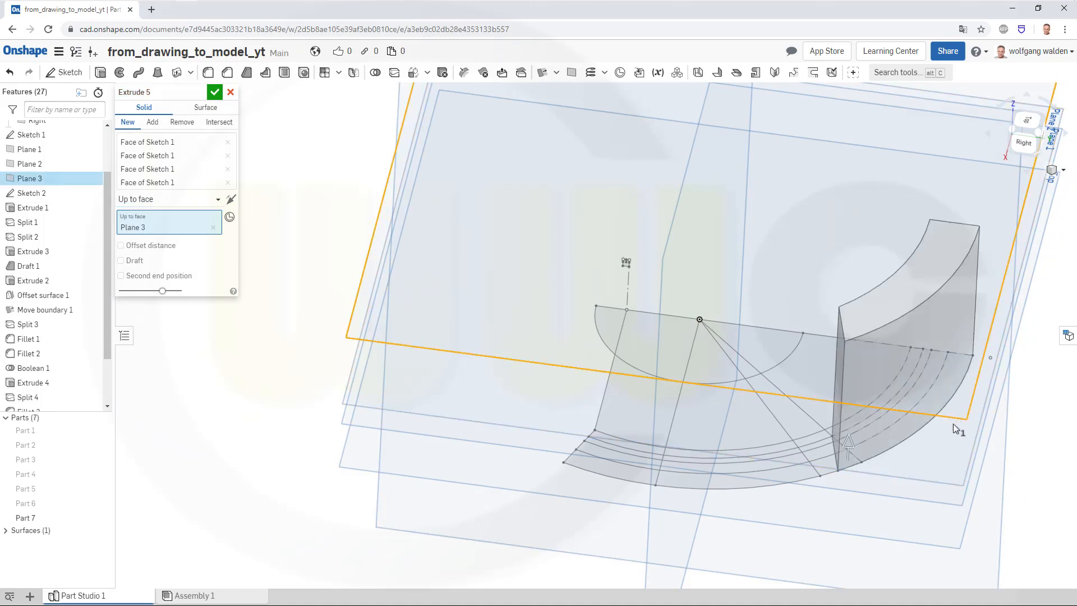
click(215, 94)
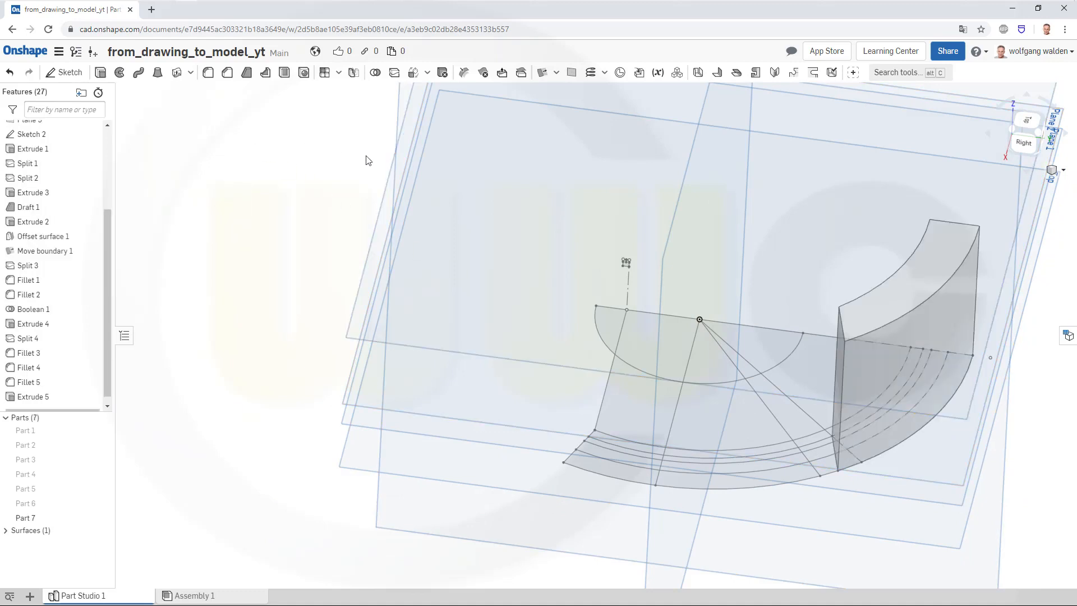
Show Part 5 again alongside the newly extruded block
right_drag(963, 371, 966, 297)
scroll(983, 244, up, 3)
scroll(983, 244, down, 4)
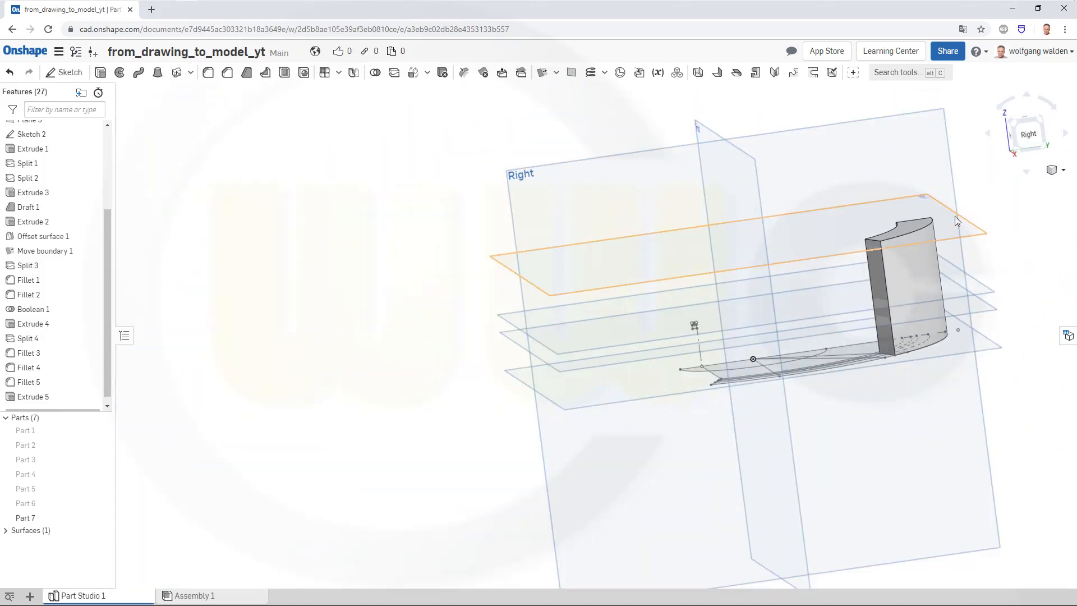
middle_drag(917, 281, 804, 341)
right_drag(623, 415, 639, 396)
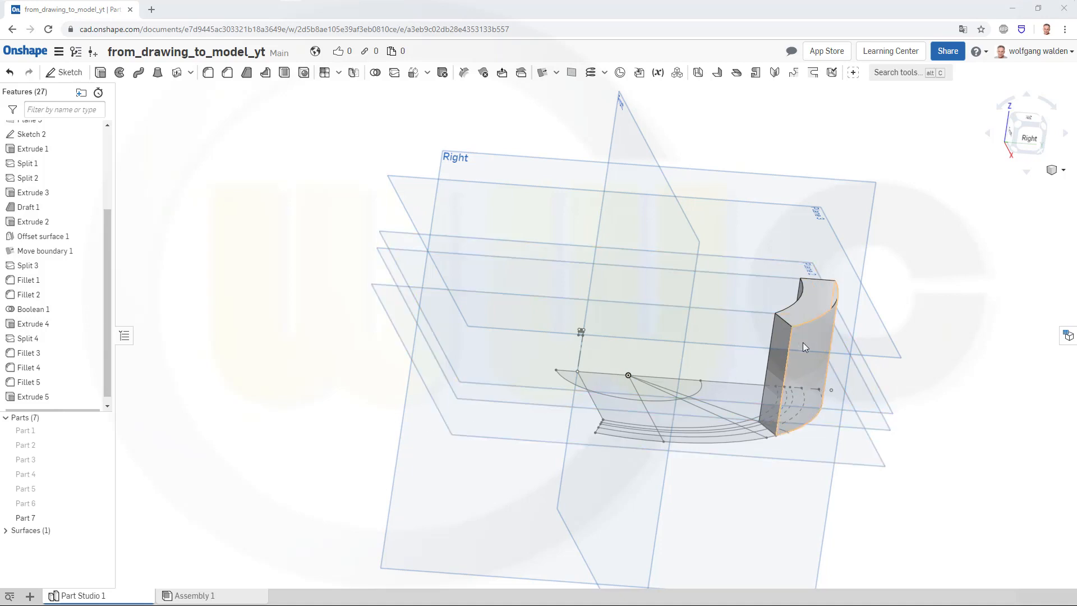
right_drag(697, 316, 654, 288)
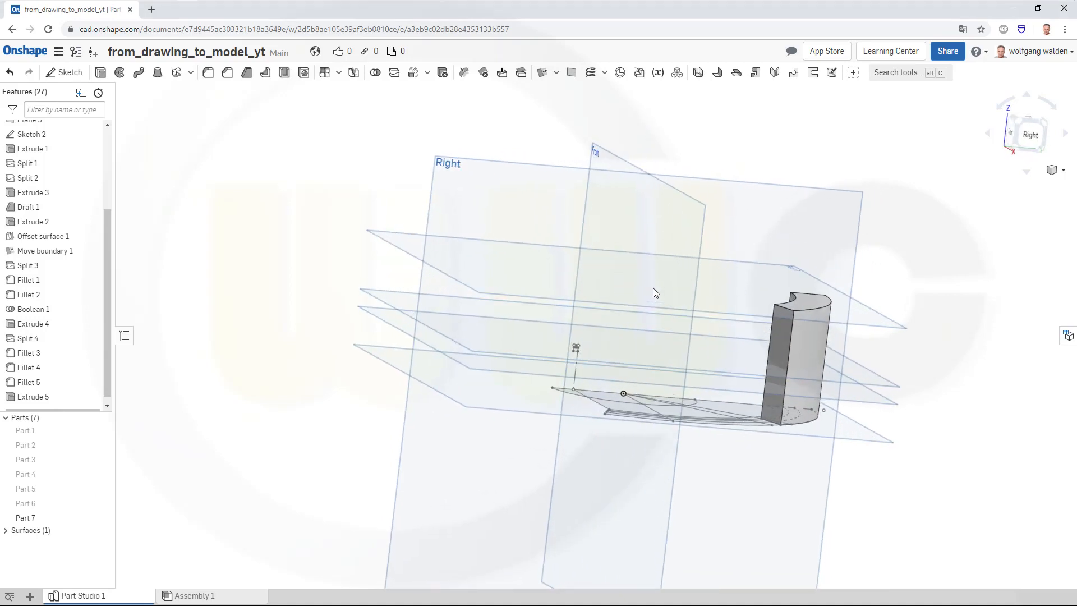
click(107, 490)
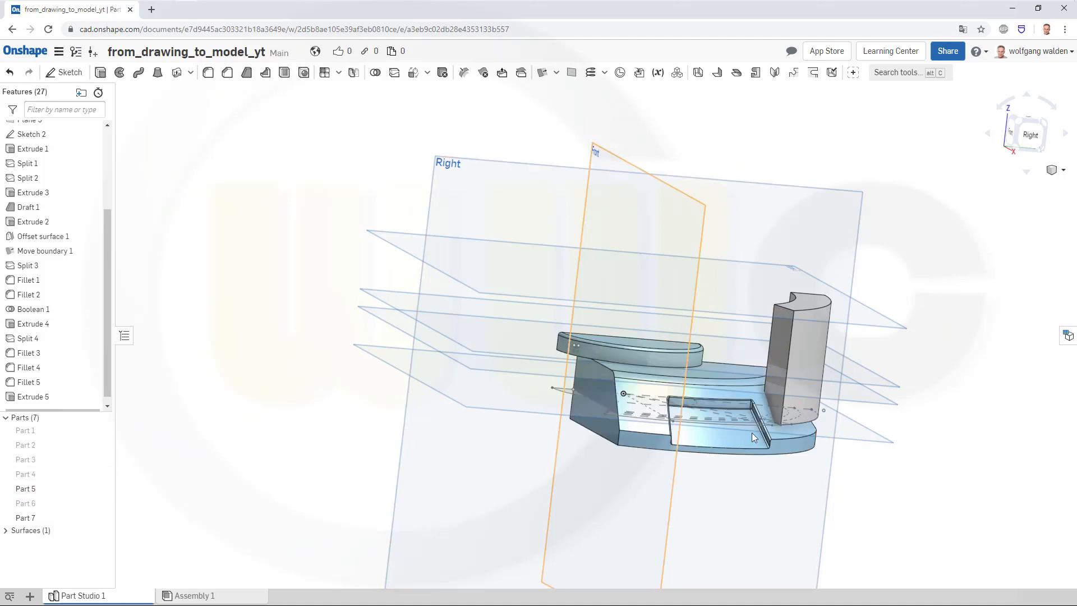
right_drag(766, 388, 742, 393)
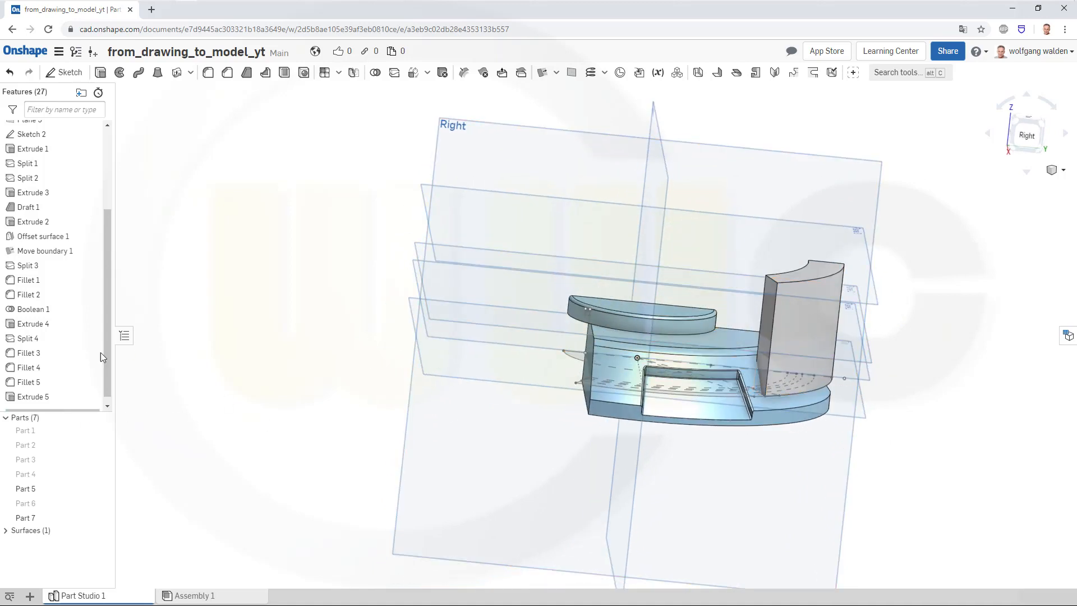
Add a blind second end position of 10 mm depth to Extrude 5
double_click(37, 397)
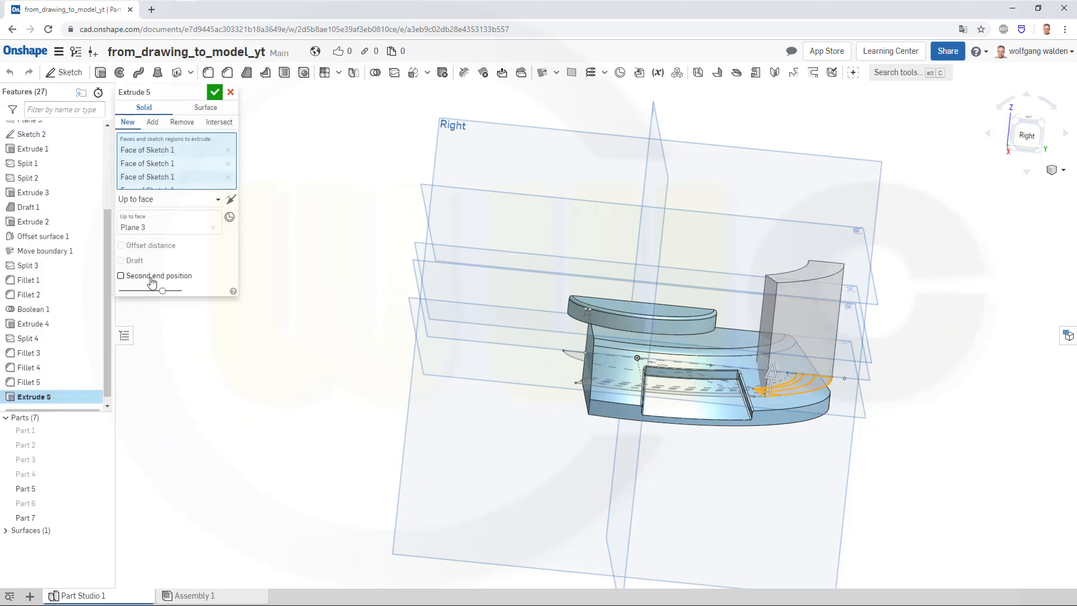
click(121, 276)
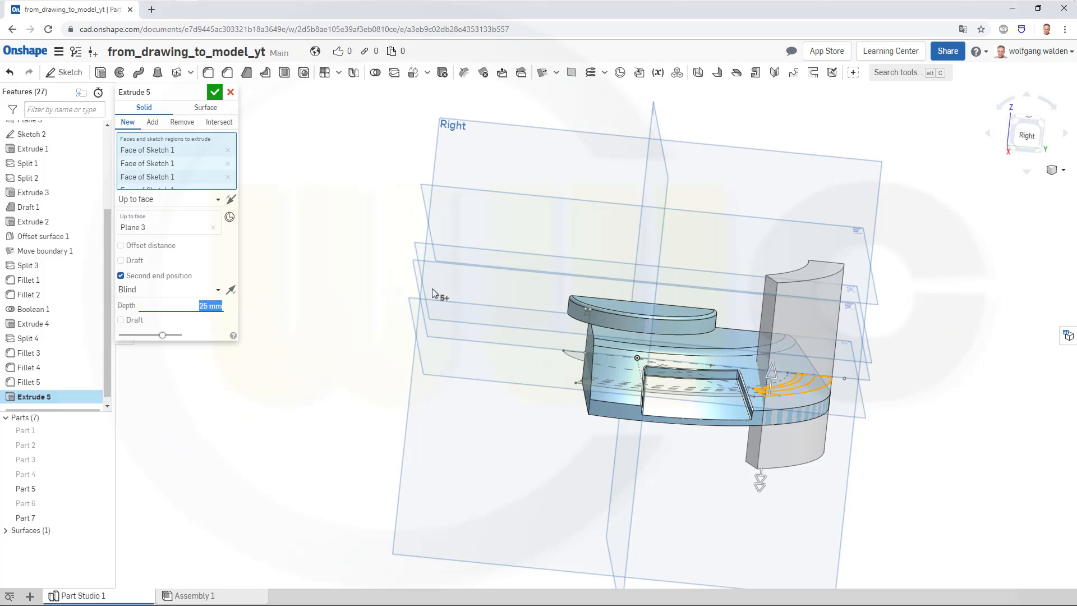
text(10)
key(Return)
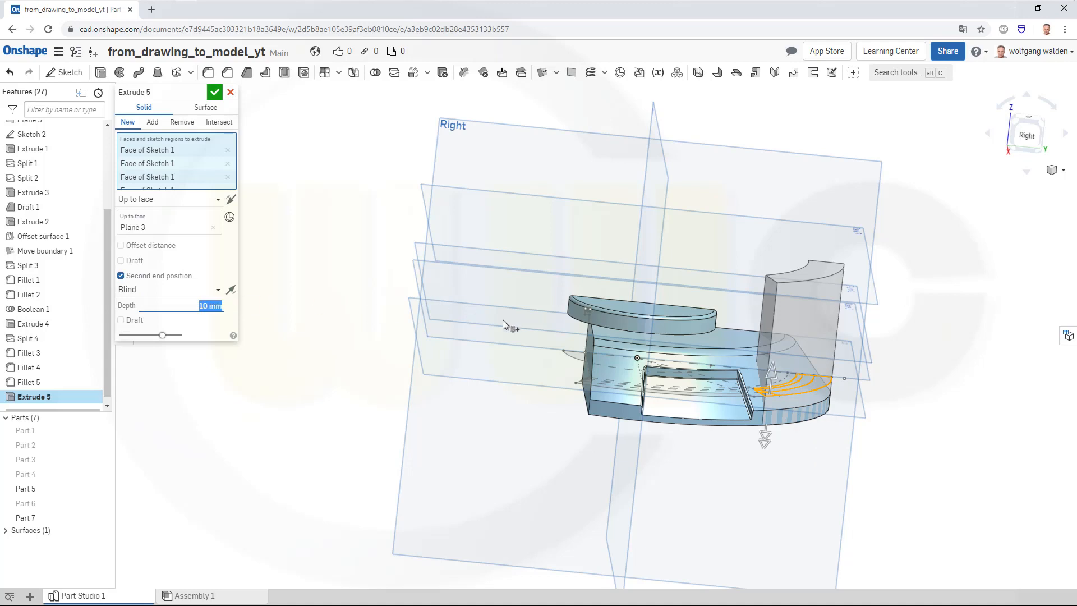
right_drag(816, 399, 194, 368)
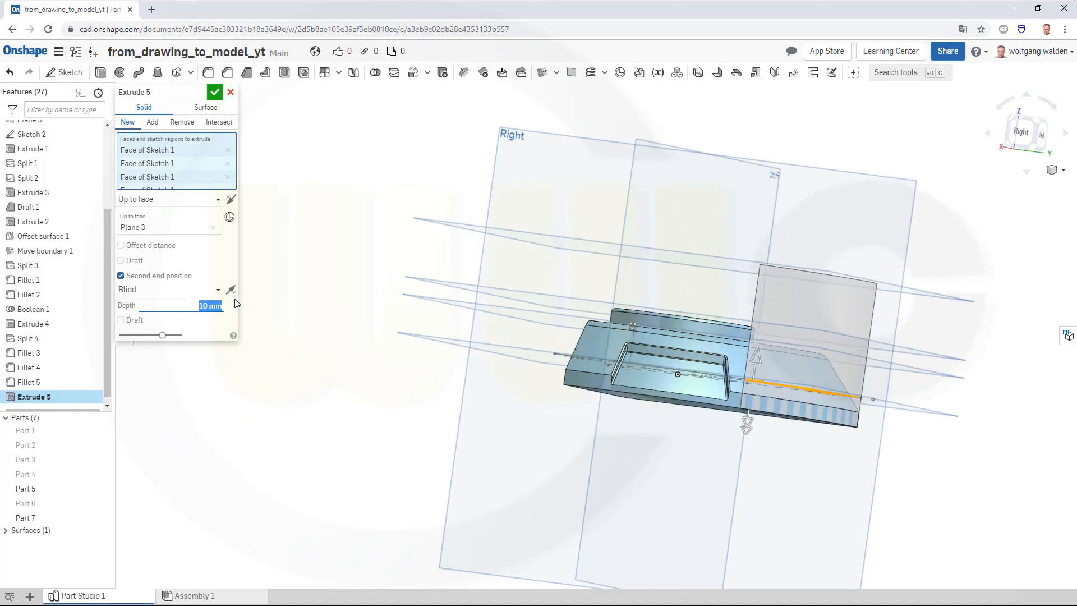
click(215, 92)
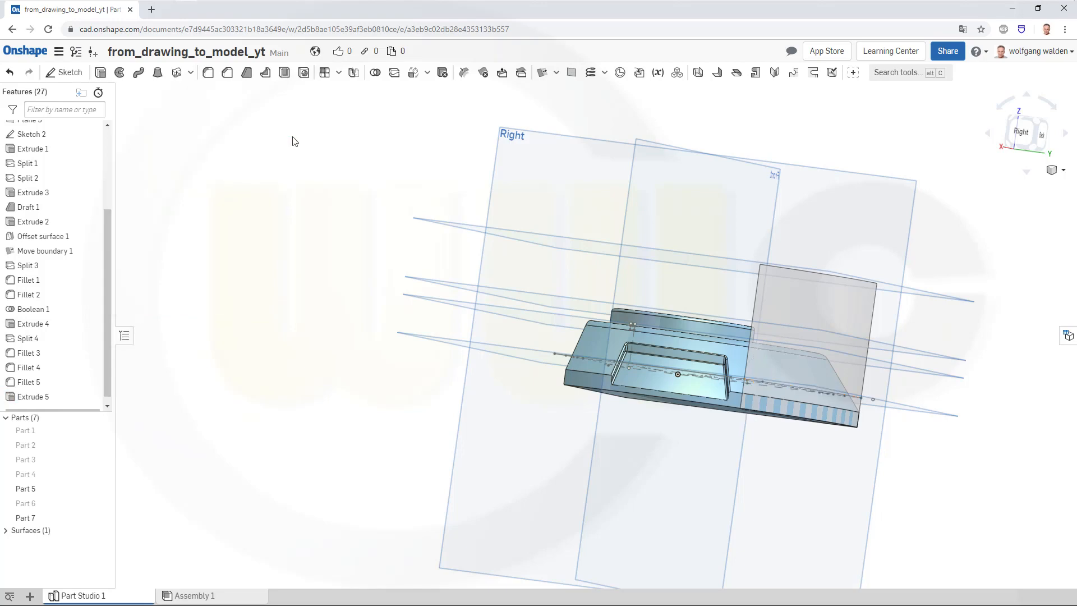
Subtract Part 7 from Part 5 with a Boolean operation, keeping the tool body
right_drag(731, 353, 757, 410)
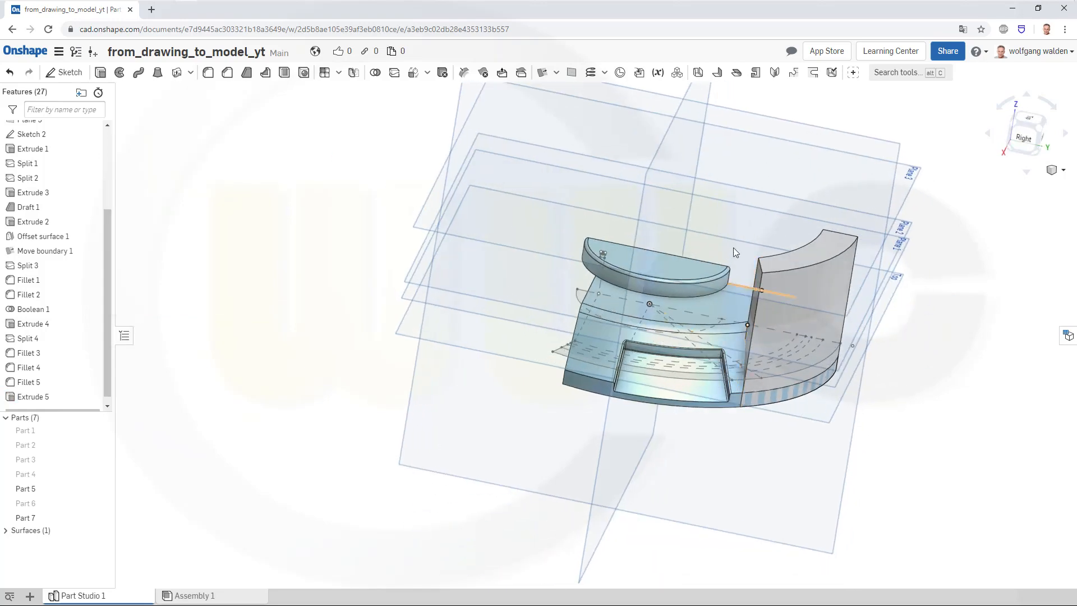
scroll(741, 245, up, 4)
right_drag(730, 351, 776, 388)
right_drag(745, 442, 691, 399)
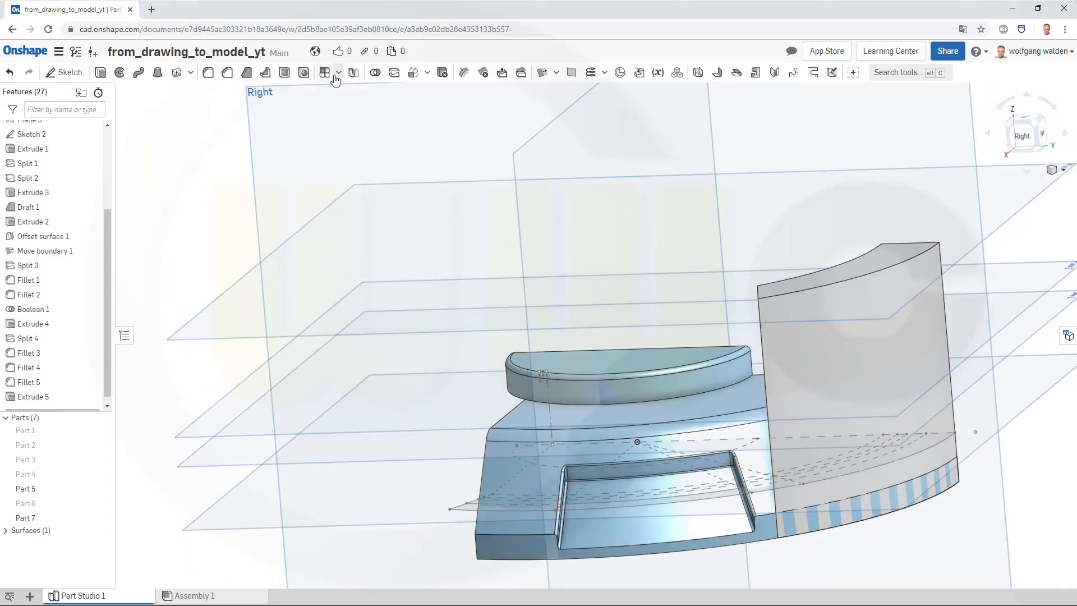
click(375, 72)
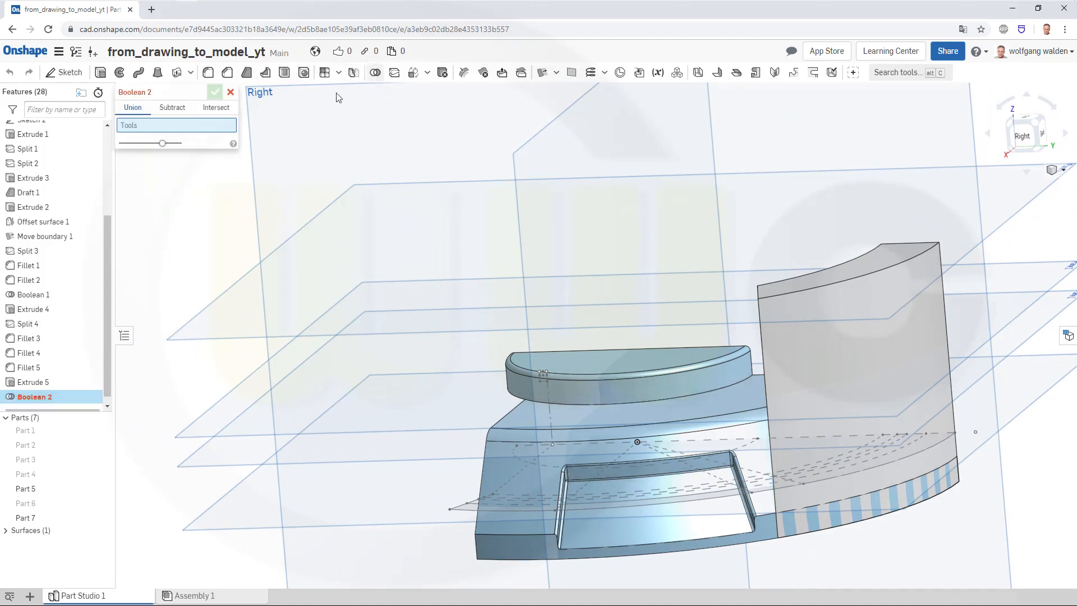
click(174, 108)
click(914, 355)
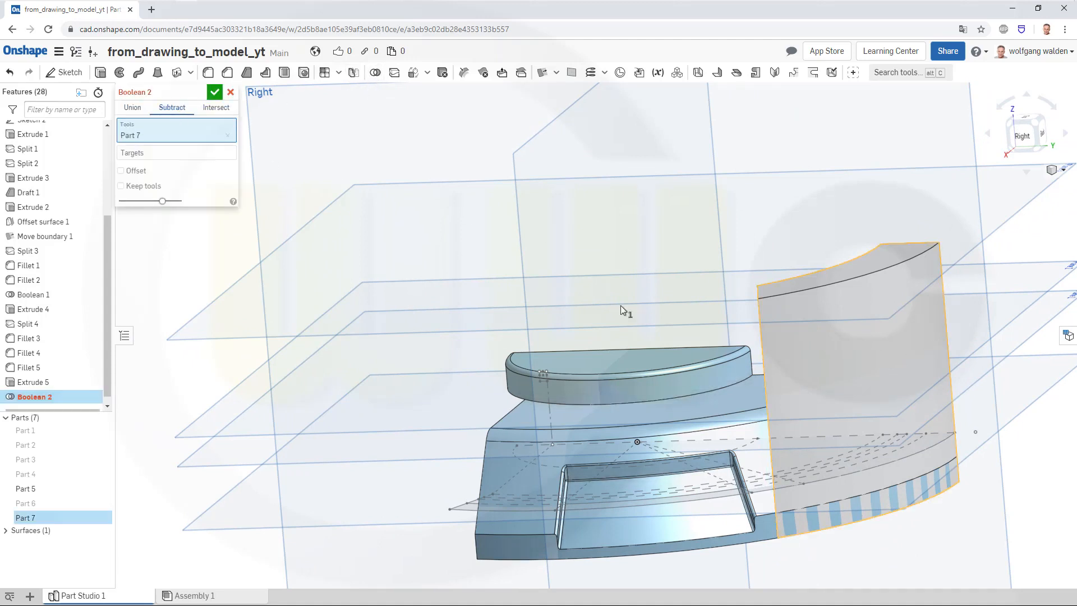
click(120, 186)
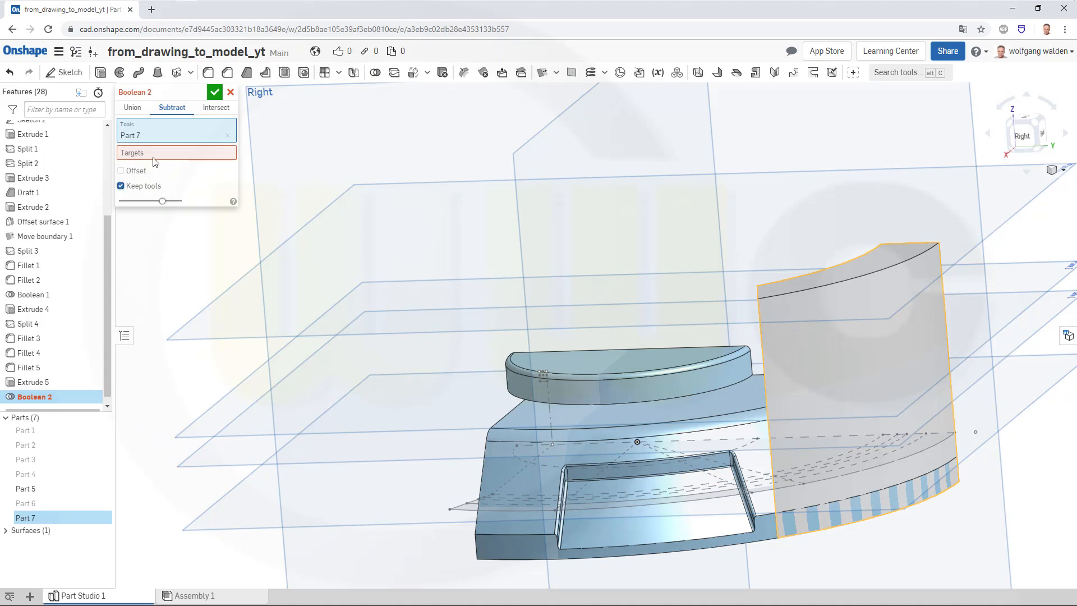
click(155, 153)
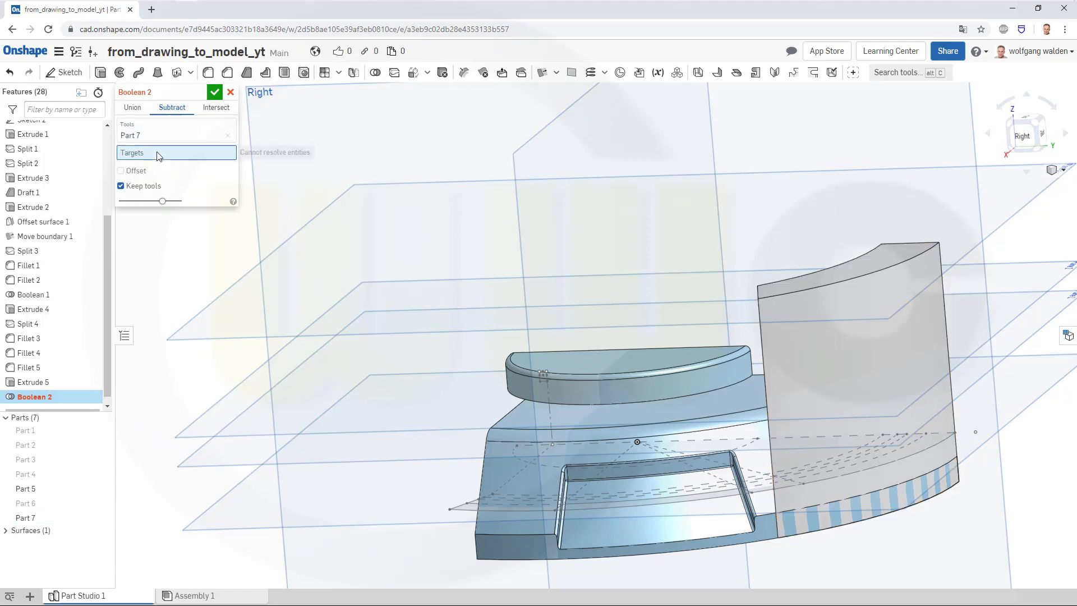
click(688, 396)
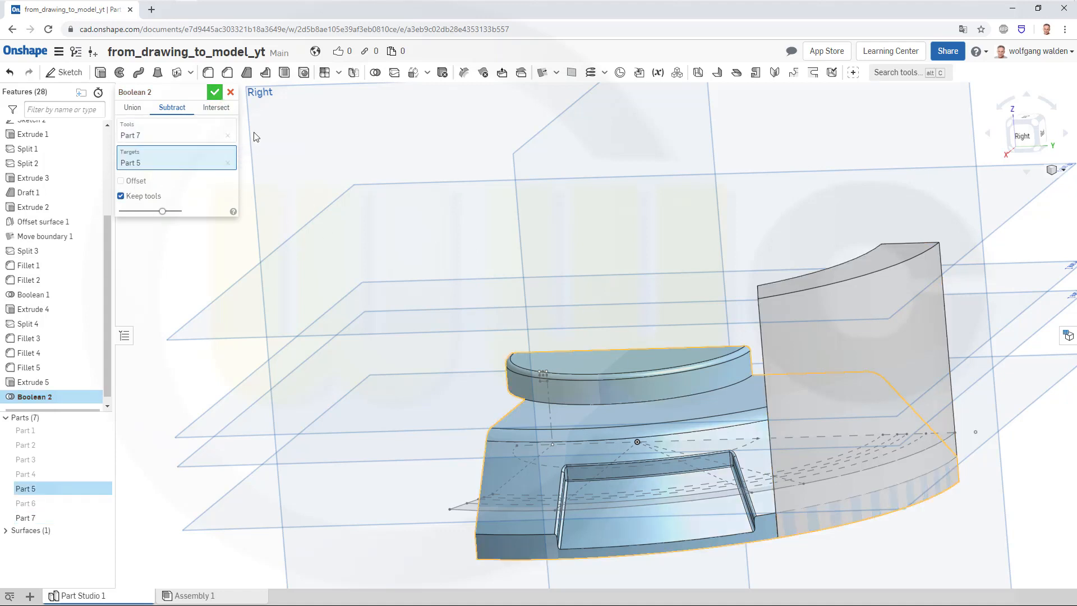
Hide Part 7 to examine the cut made in Part 5, and show Part 7 again
right_drag(891, 405, 911, 425)
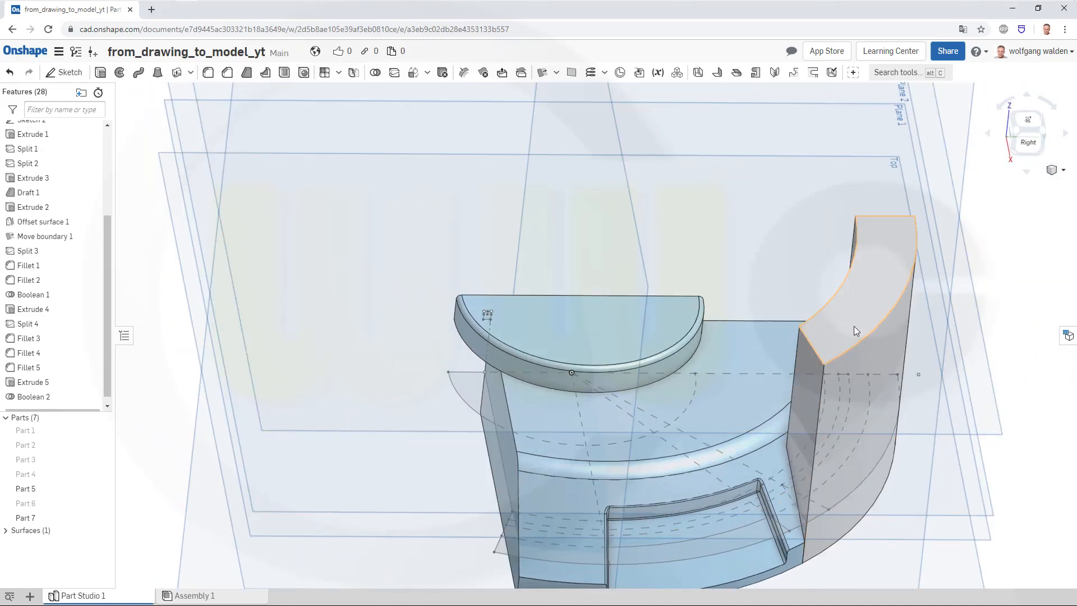
right_click(854, 330)
click(889, 143)
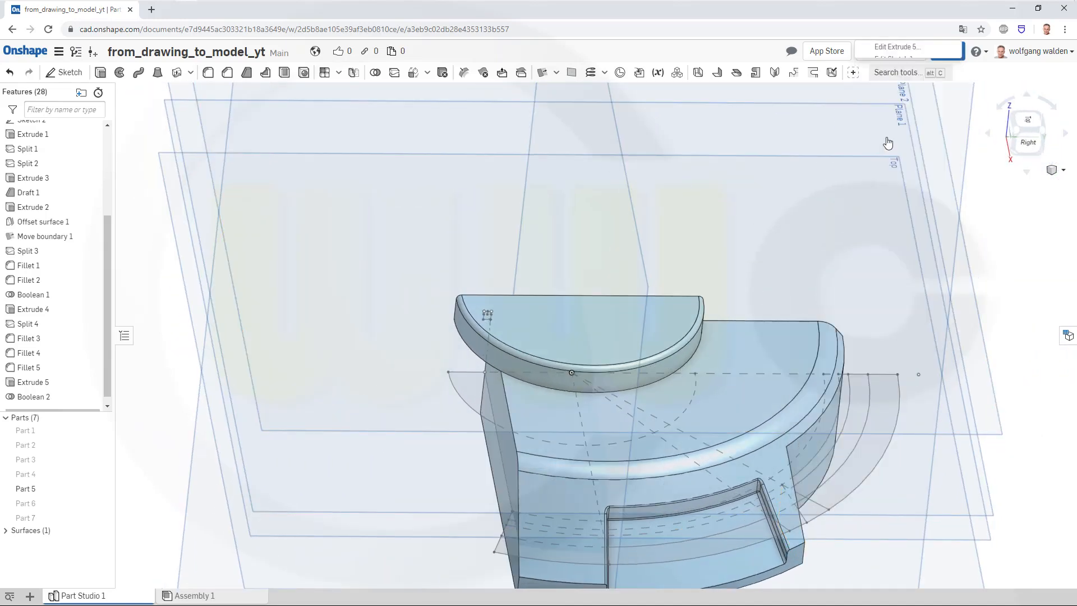
right_drag(750, 309, 718, 286)
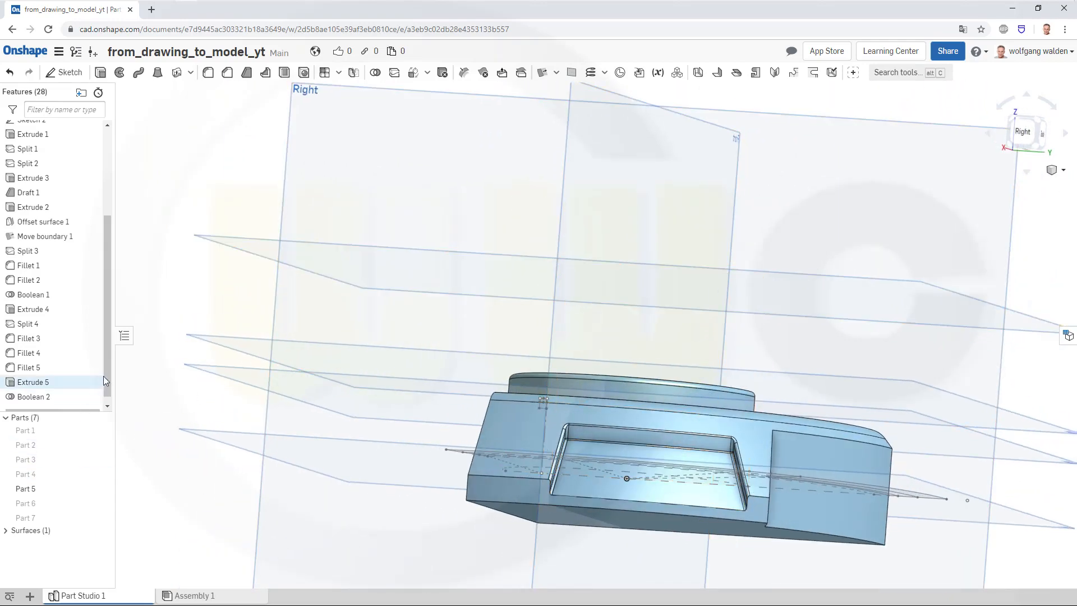
mouse_move(38, 521)
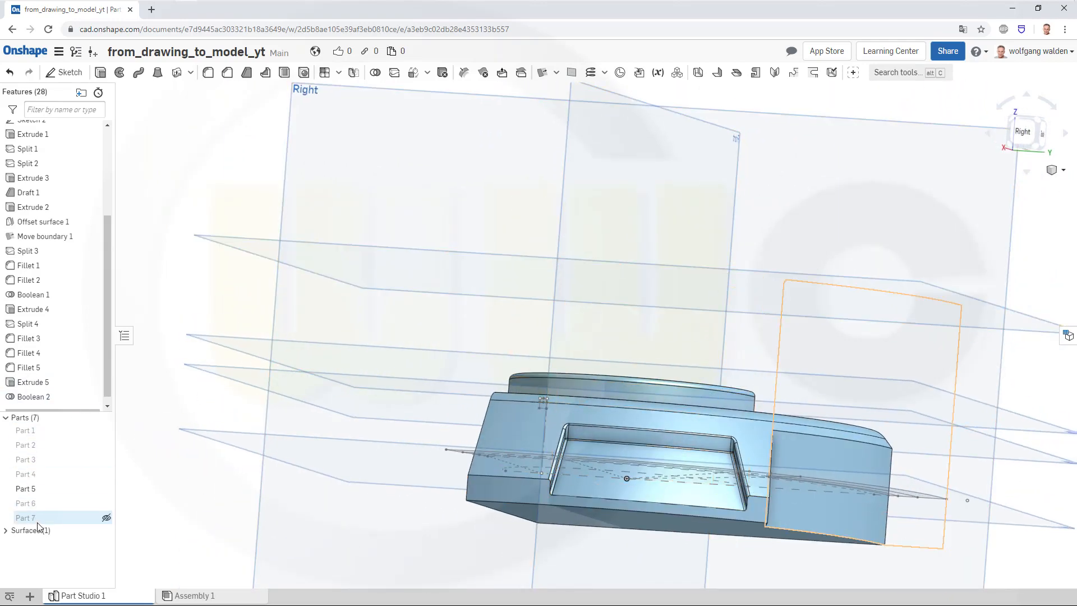
click(106, 518)
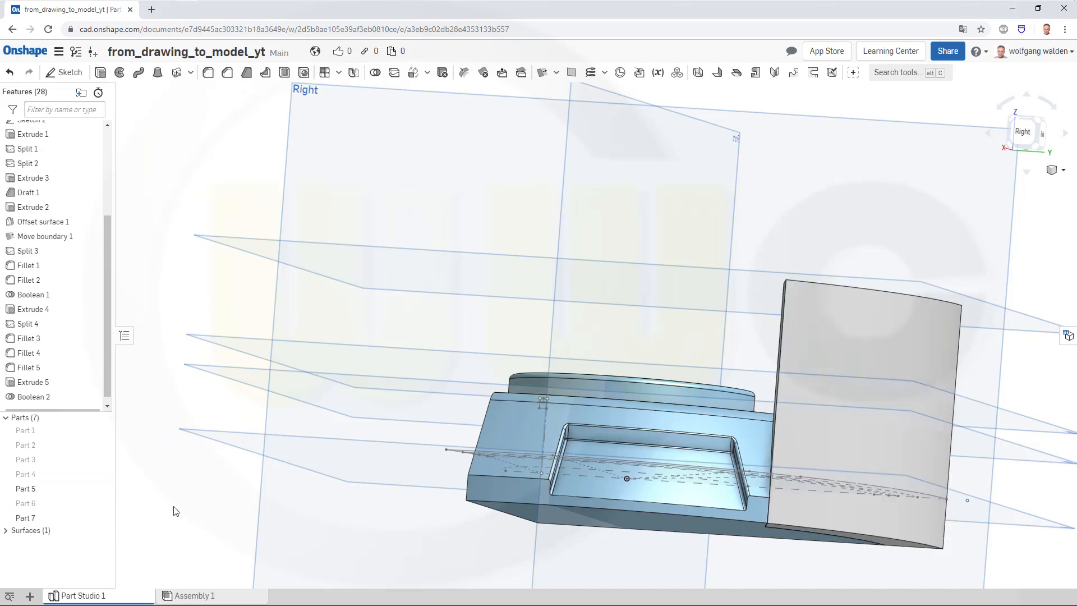
right_drag(662, 361, 845, 303)
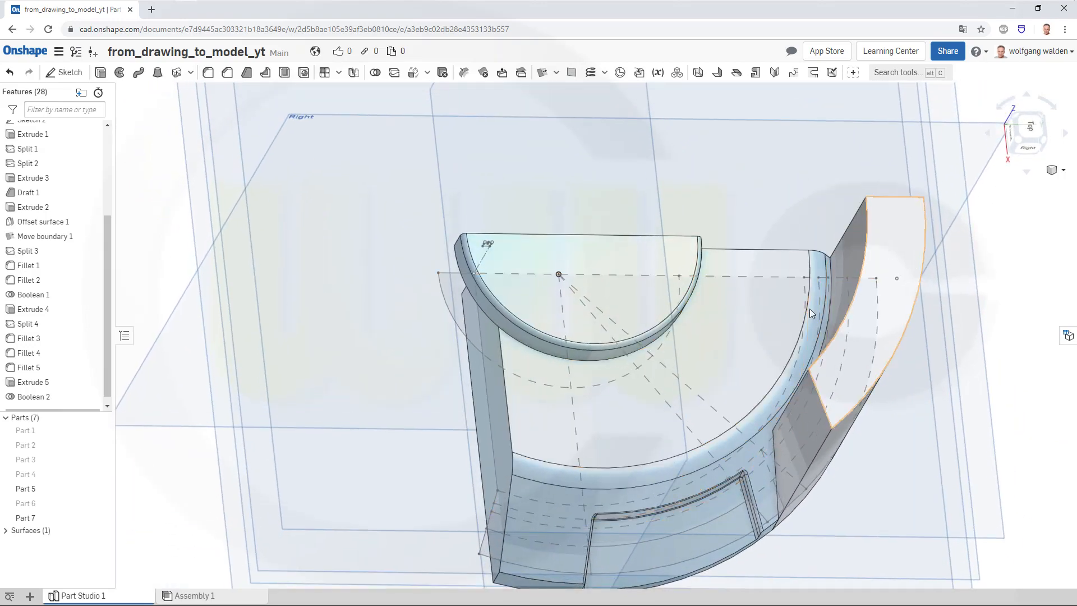
right_drag(694, 321, 717, 302)
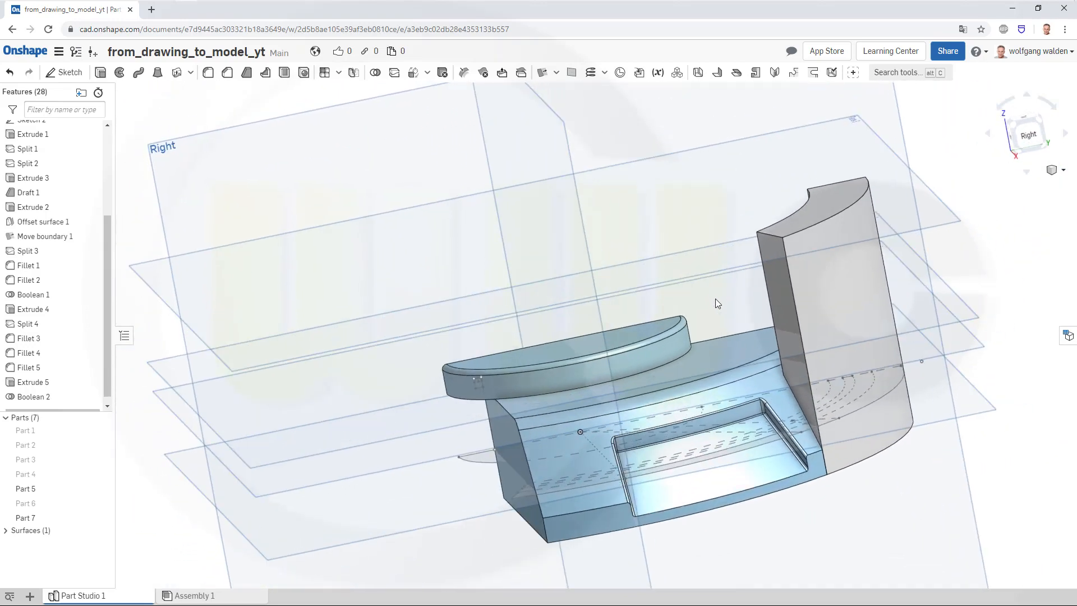
Start a sketch on the Right plane, viewed straight on, and hide Part 7
click(66, 73)
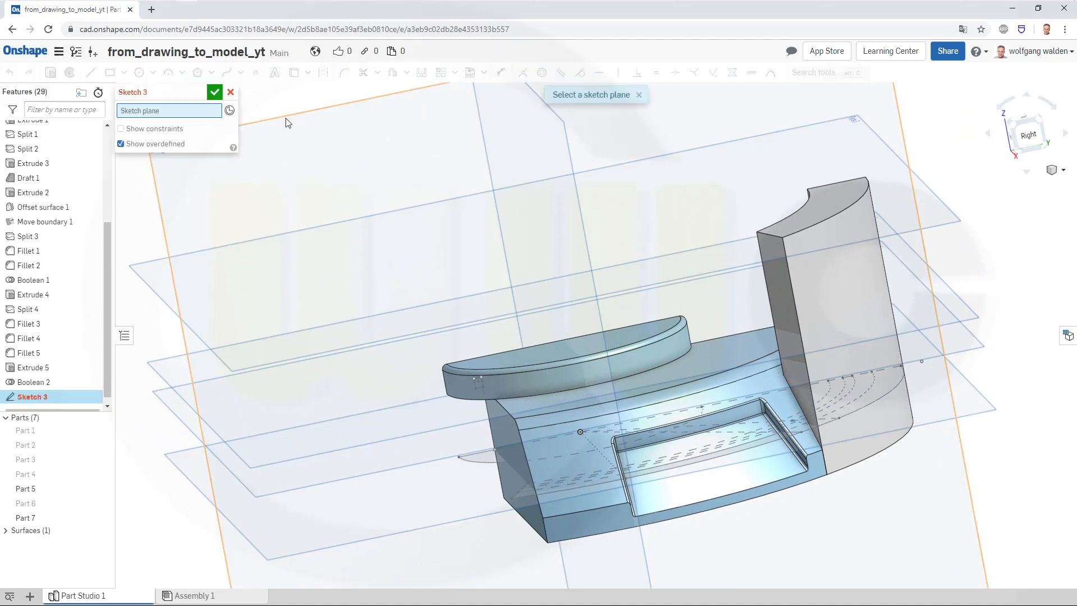
click(301, 118)
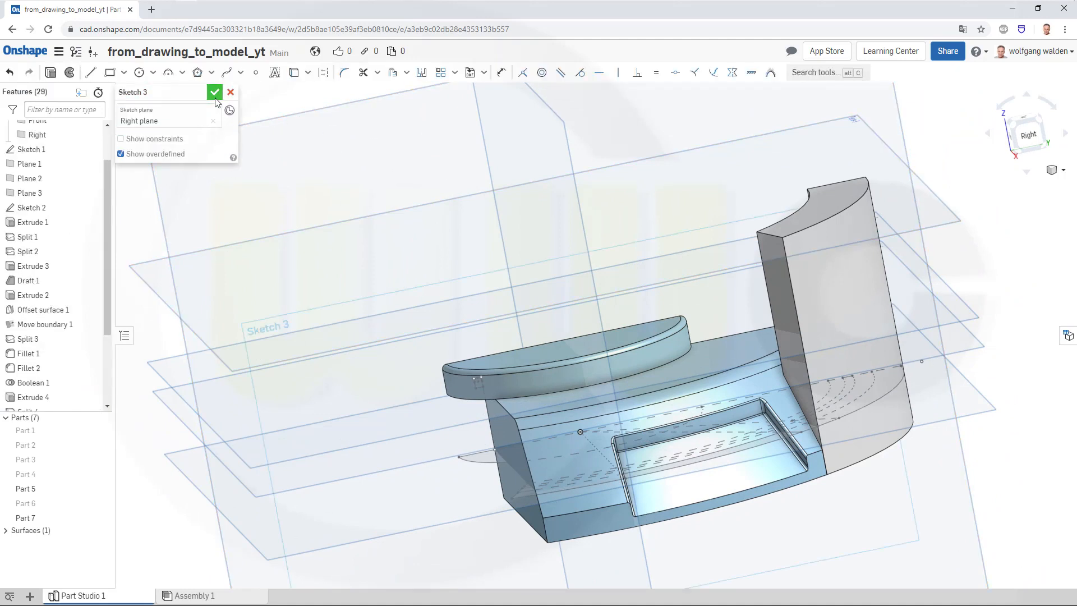
click(1034, 140)
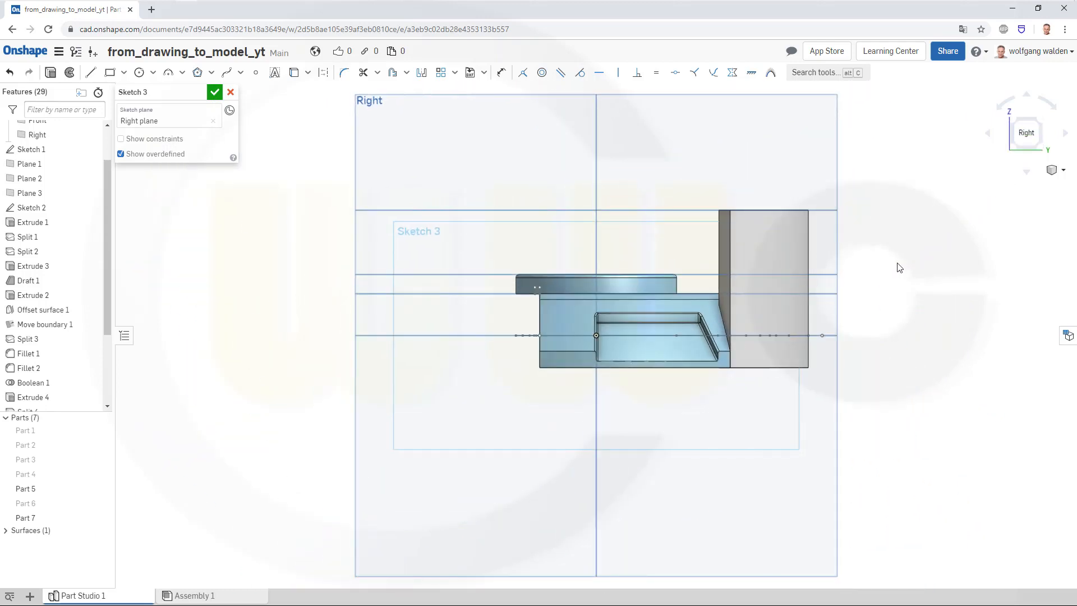
right_click(746, 257)
click(775, 291)
Project Part 5's upper outer corner at the cut and draw two connected lines sloping down outward from it, about 6 mm and 13.2 mm long
scroll(733, 311, up, 6)
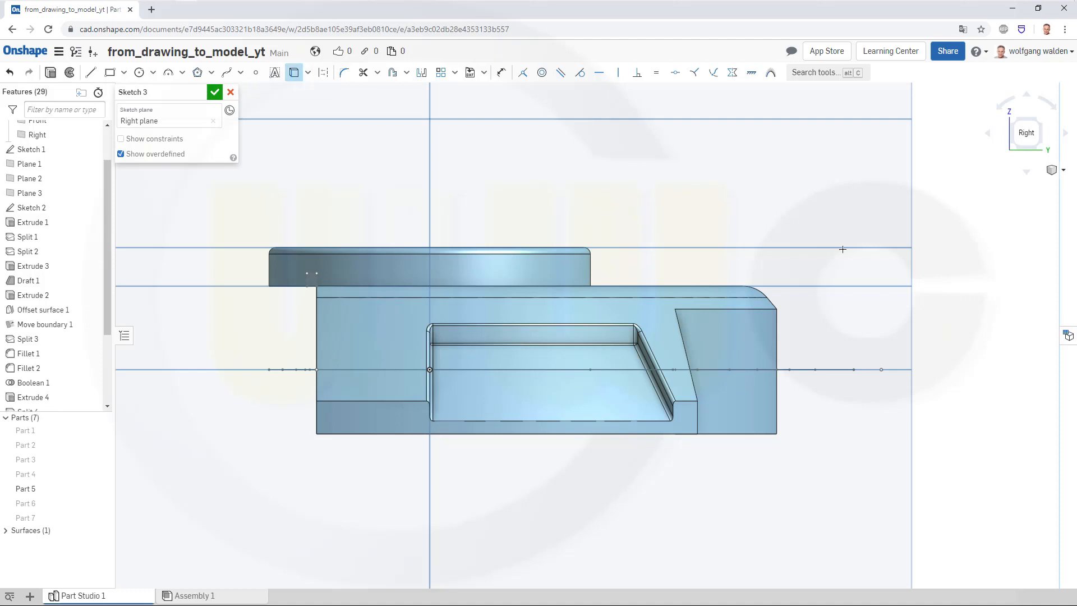
click(779, 308)
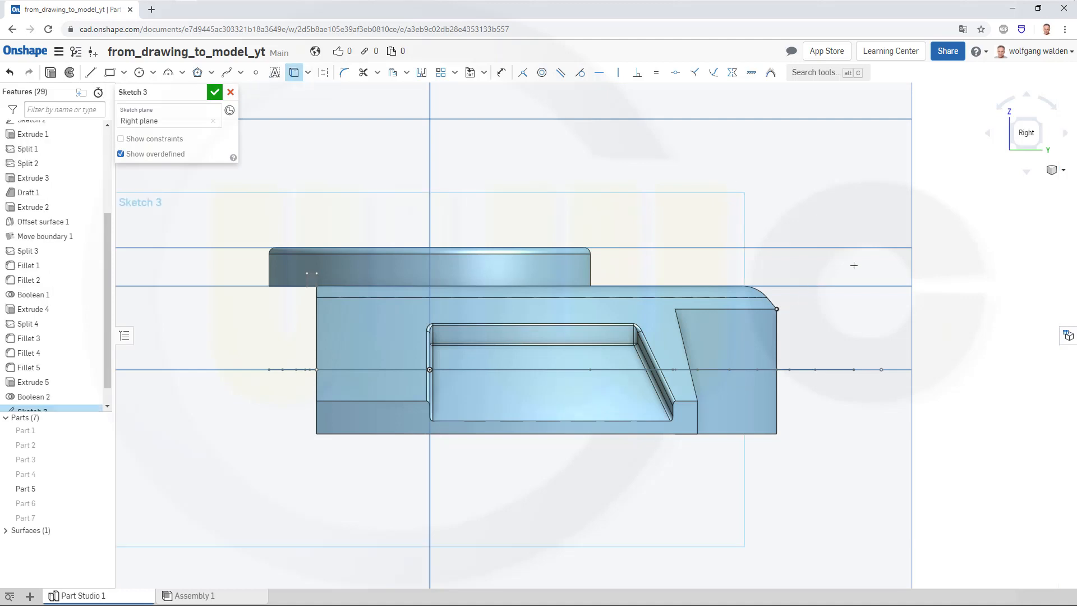
click(90, 72)
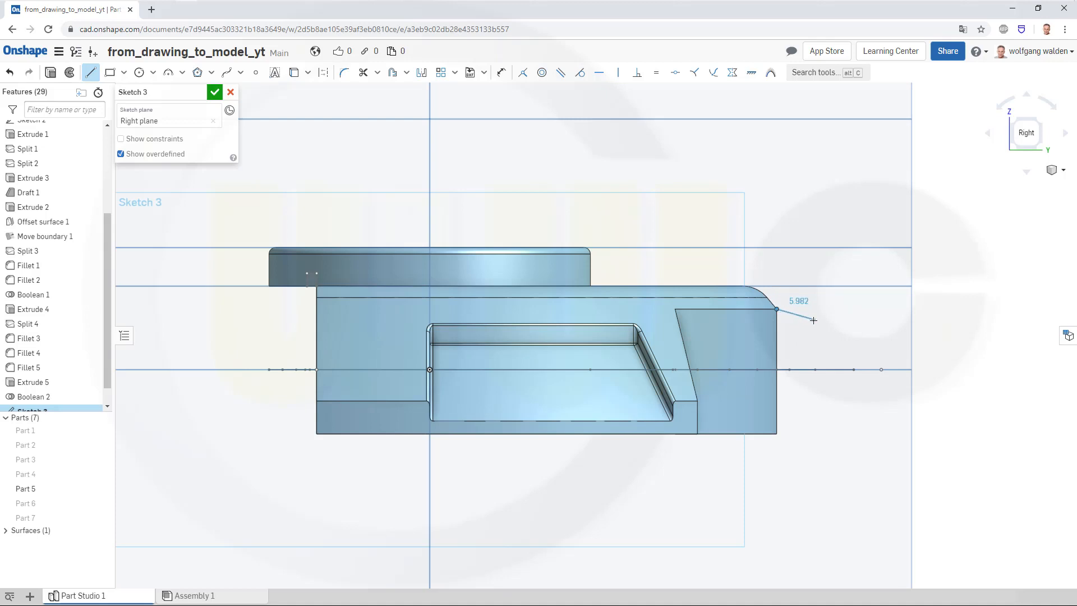
click(814, 320)
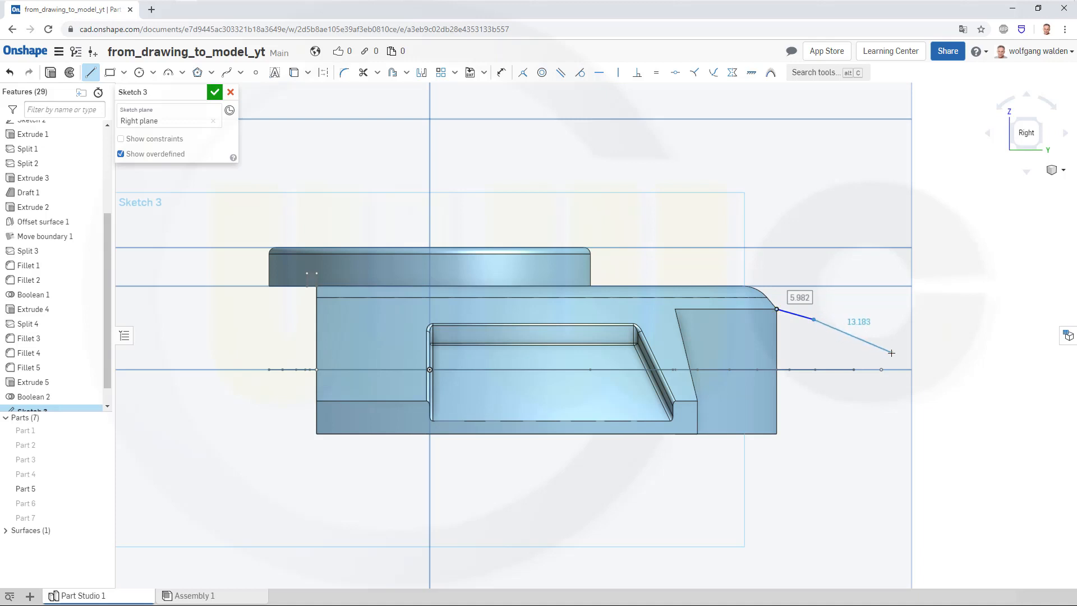
click(892, 353)
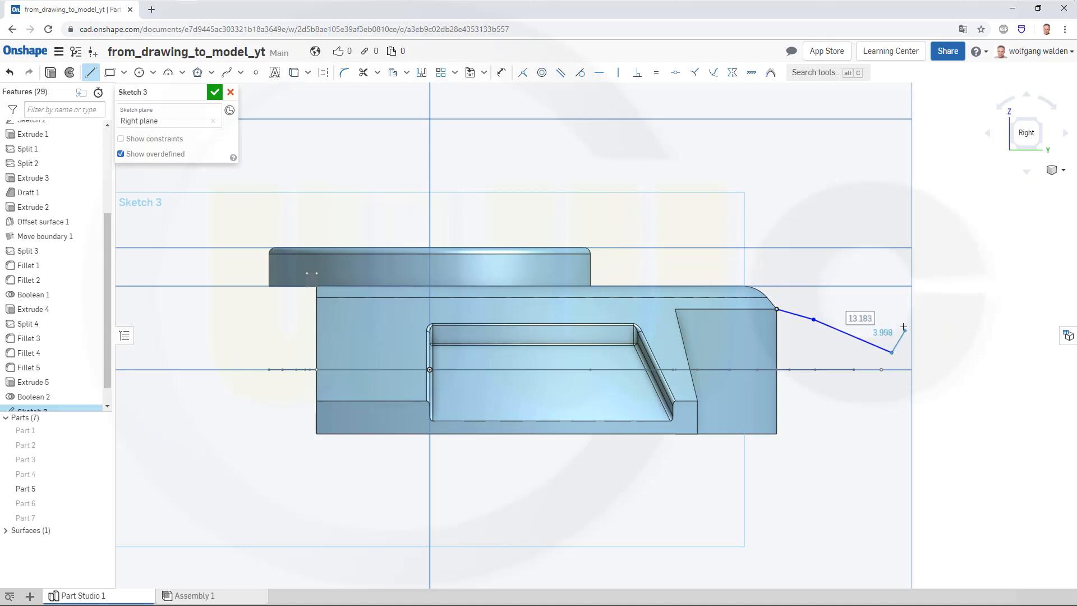
key(Escape)
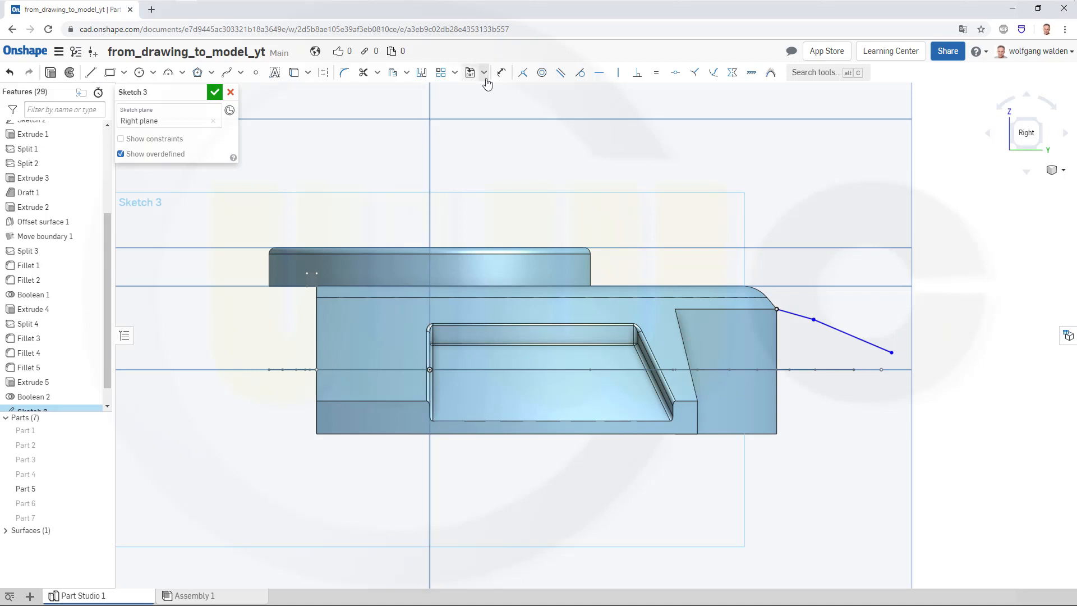
Project the three outer arc endpoints of Sketch 1 beyond the part's edge into the current sketch
scroll(853, 421, up, 3)
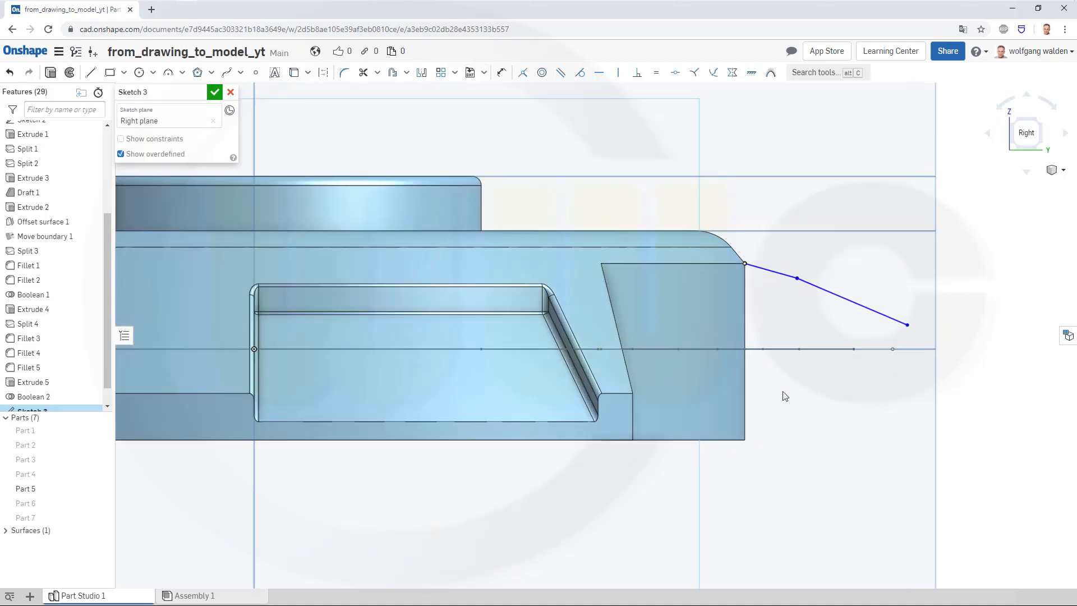
right_drag(783, 392, 787, 400)
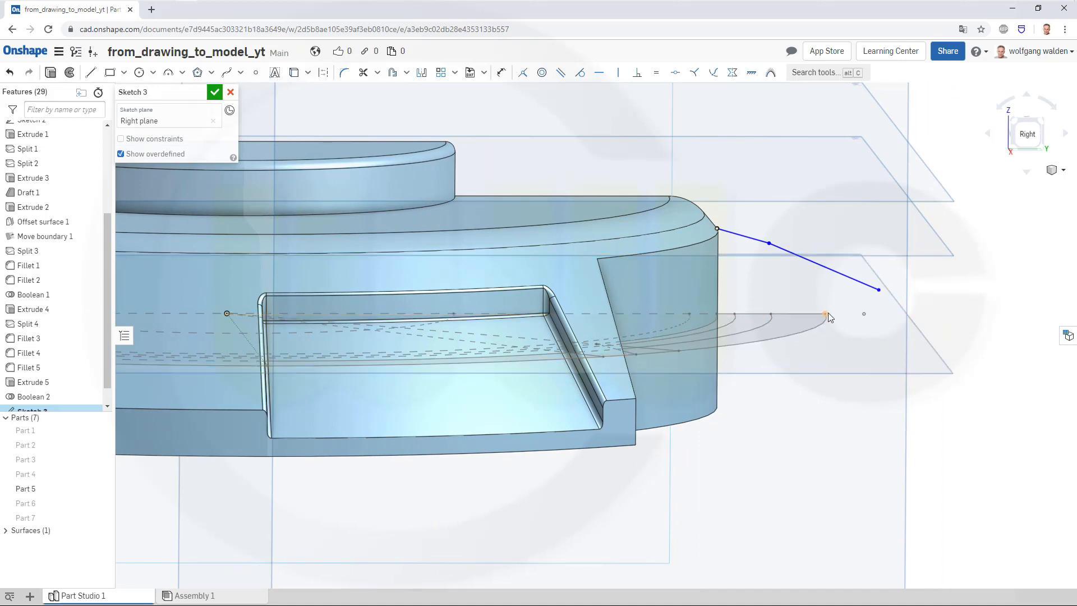
click(293, 73)
click(826, 315)
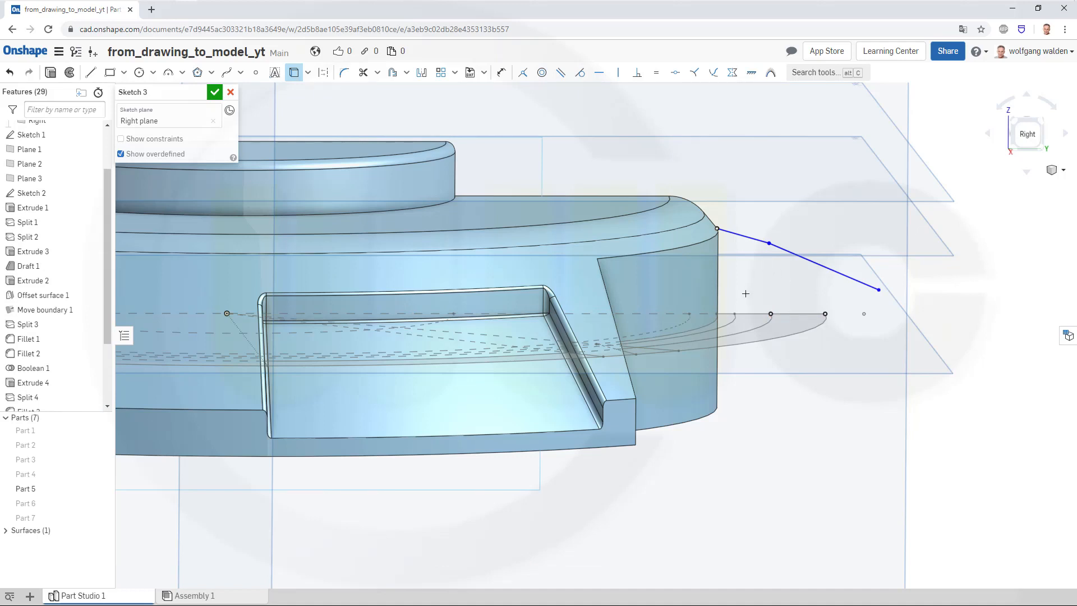
click(735, 314)
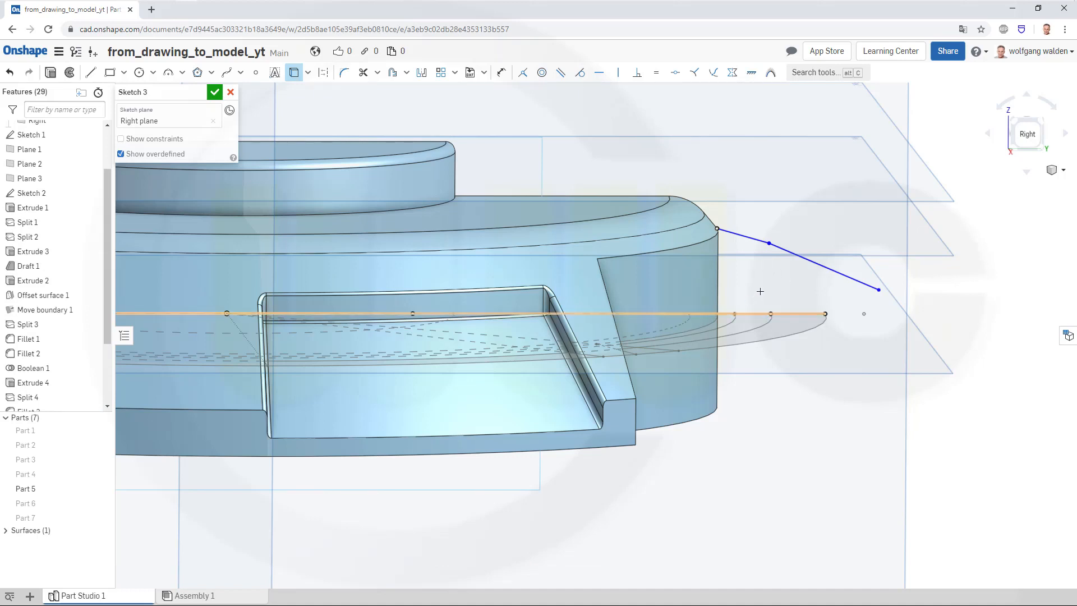
right_drag(760, 290, 756, 294)
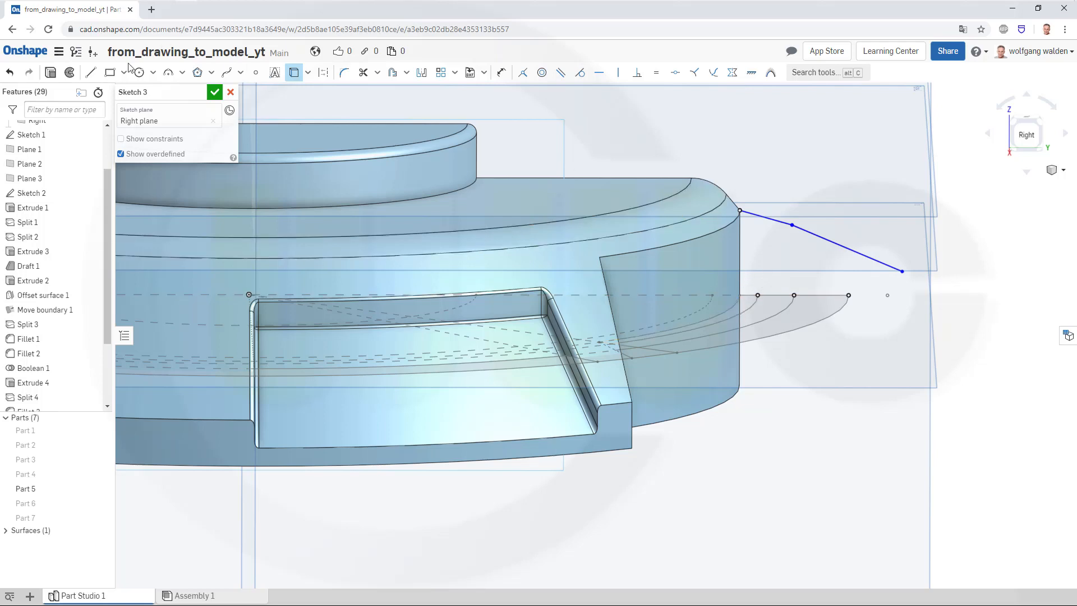
Draw a vertical construction line about 8.9 mm long from the innermost projected arc endpoint up to the first sloping line
click(90, 72)
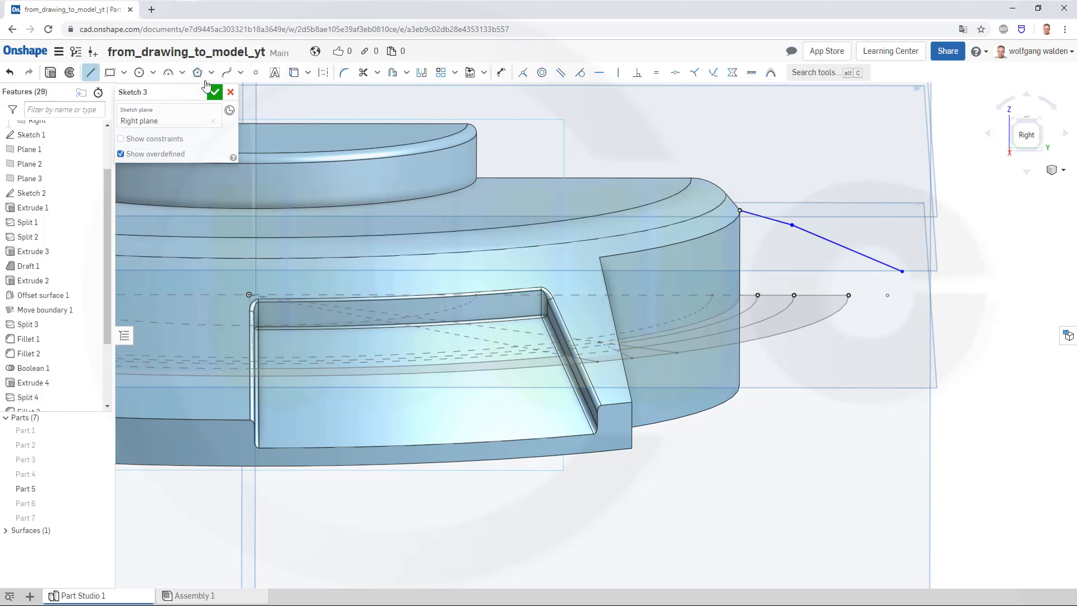
click(323, 73)
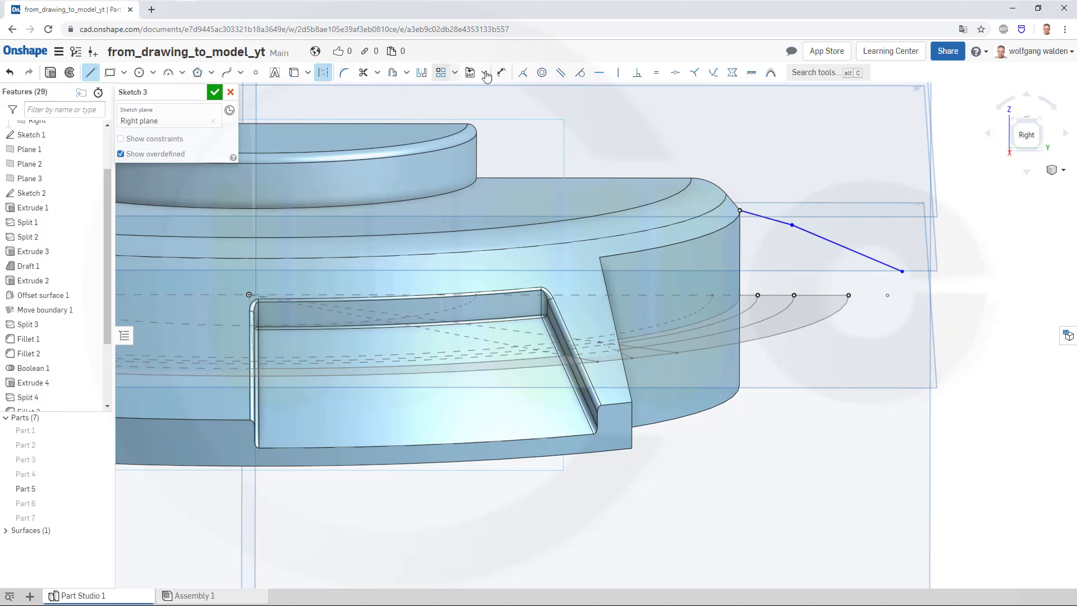
click(757, 295)
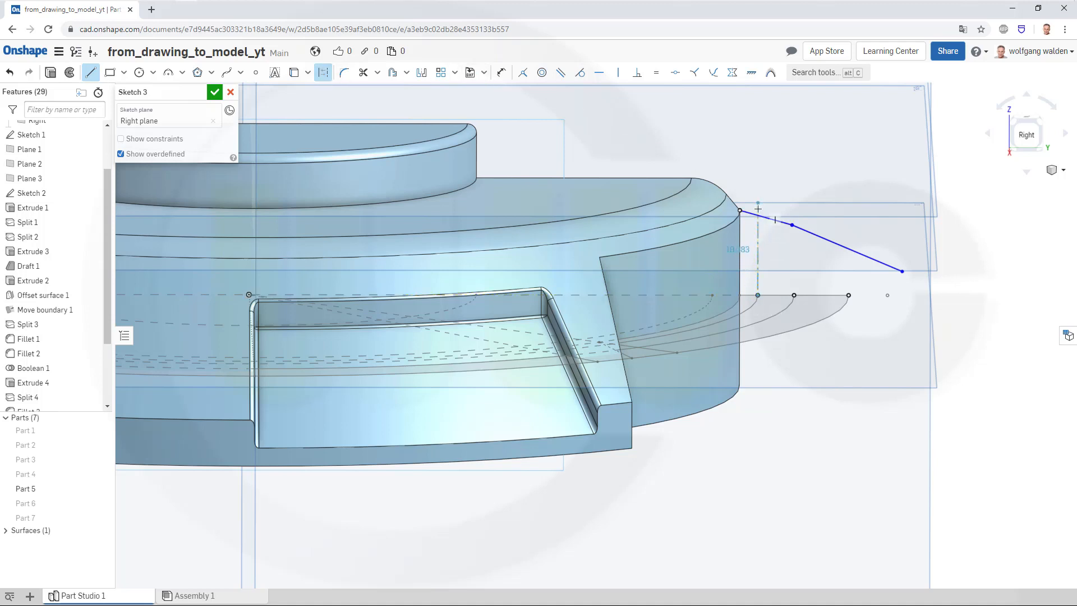
click(758, 215)
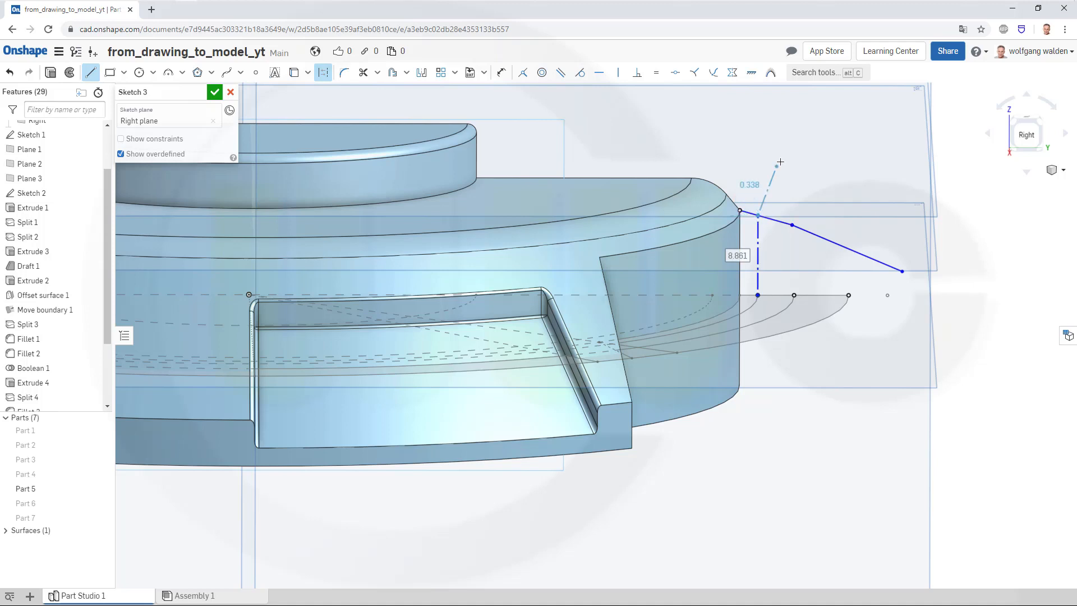
right_click(785, 157)
key(Escape)
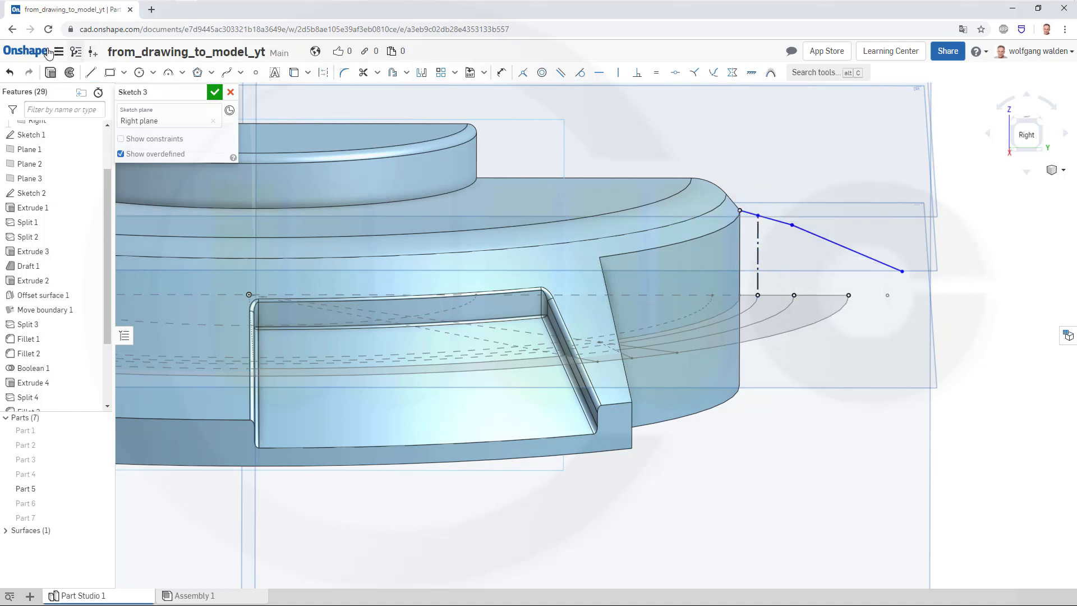
Draw a solid line from the middle projected arc endpoint up to the joint between the two sloping lines
click(794, 296)
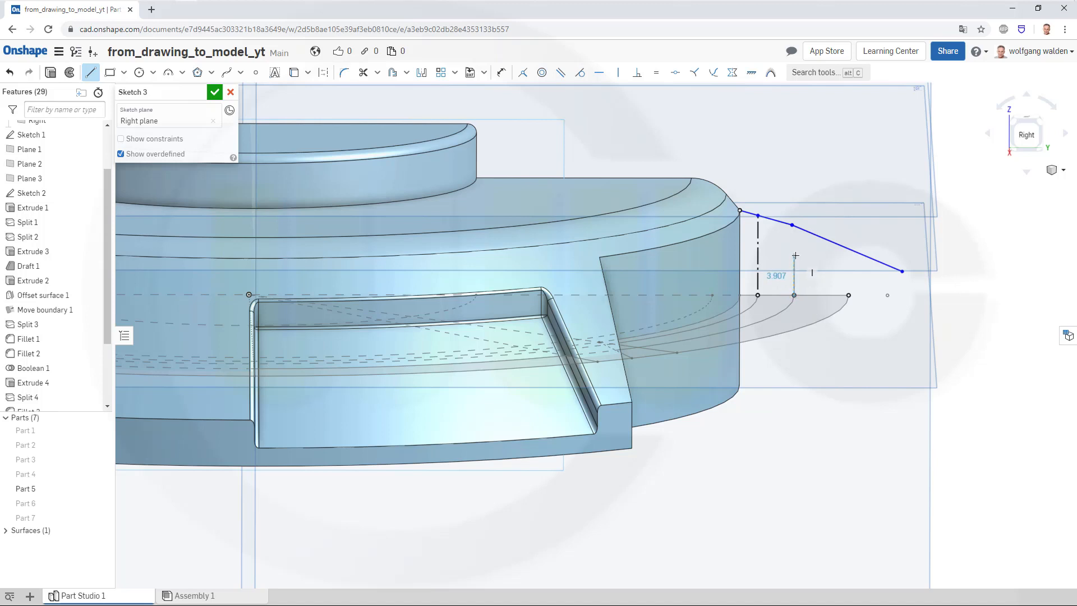
click(792, 225)
key(Escape)
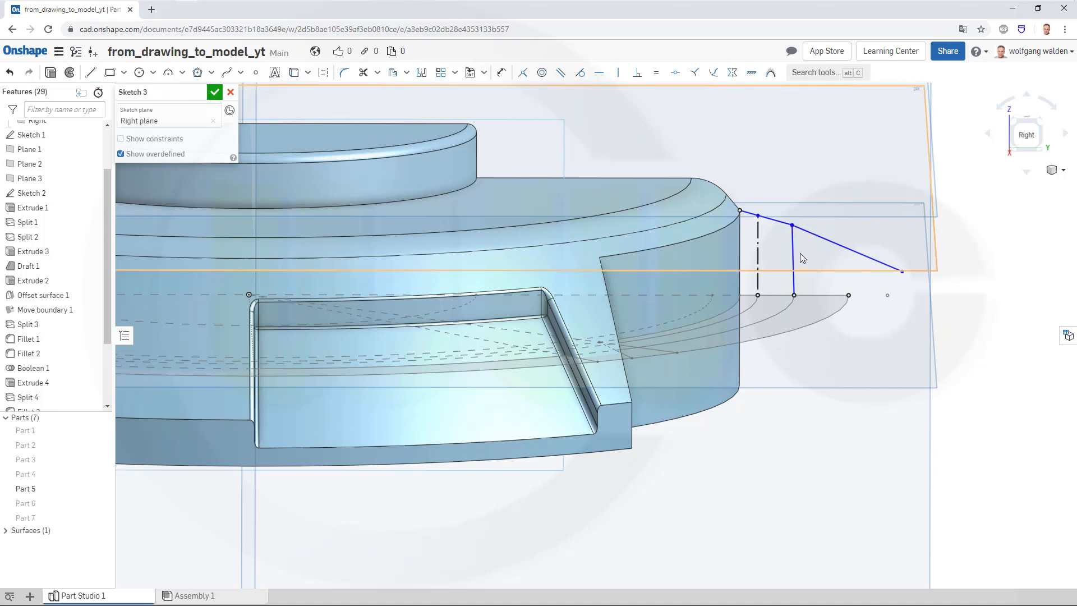
Constrain the solid line at the middle projected arc endpoint to vertical and convert it to a construction line
click(618, 72)
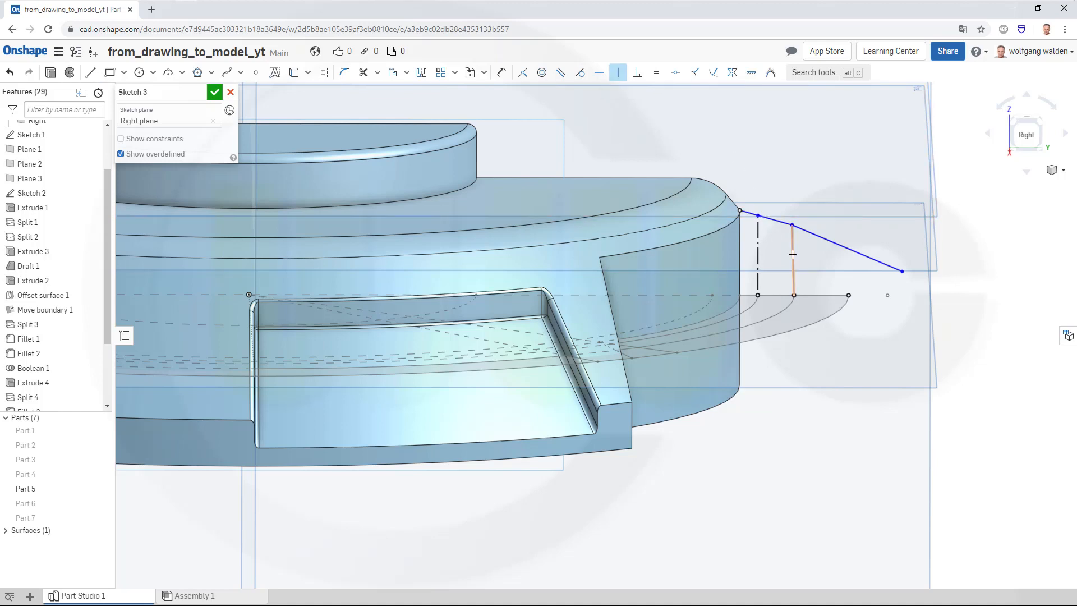
click(793, 254)
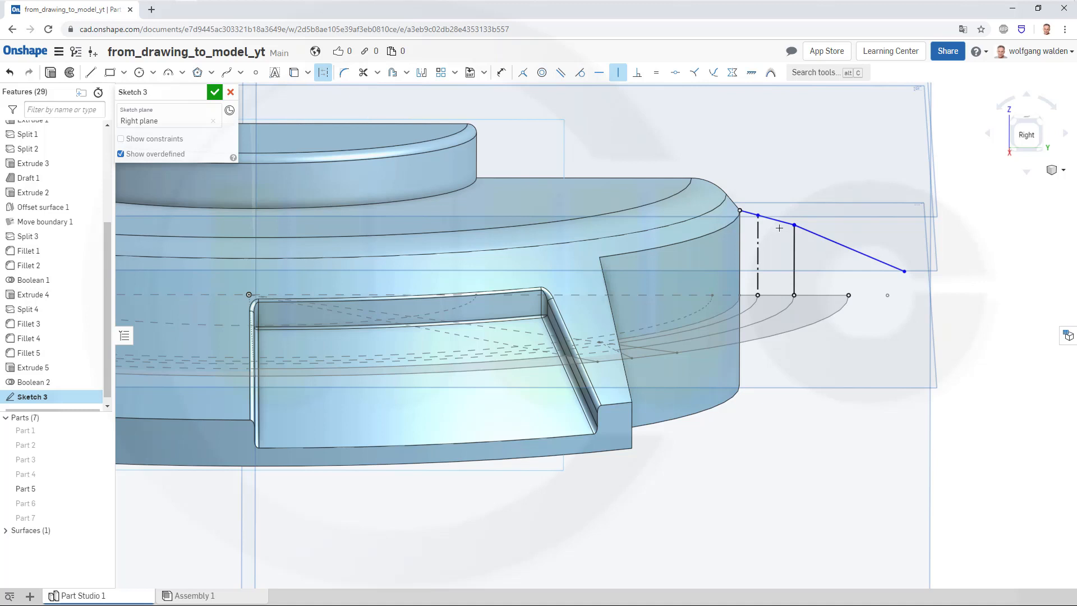
key(Escape)
click(795, 255)
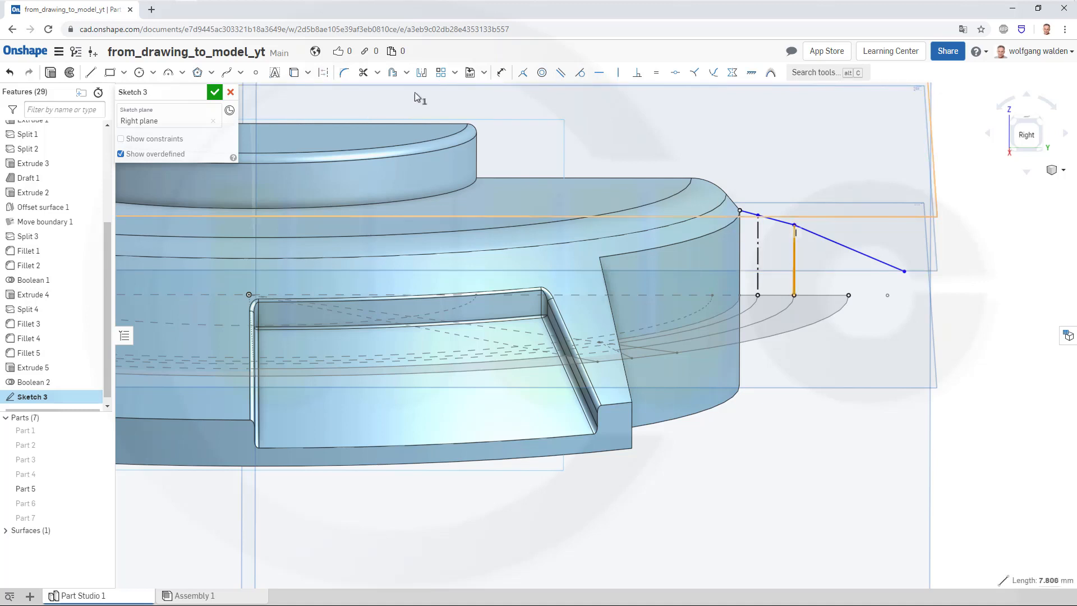
click(320, 73)
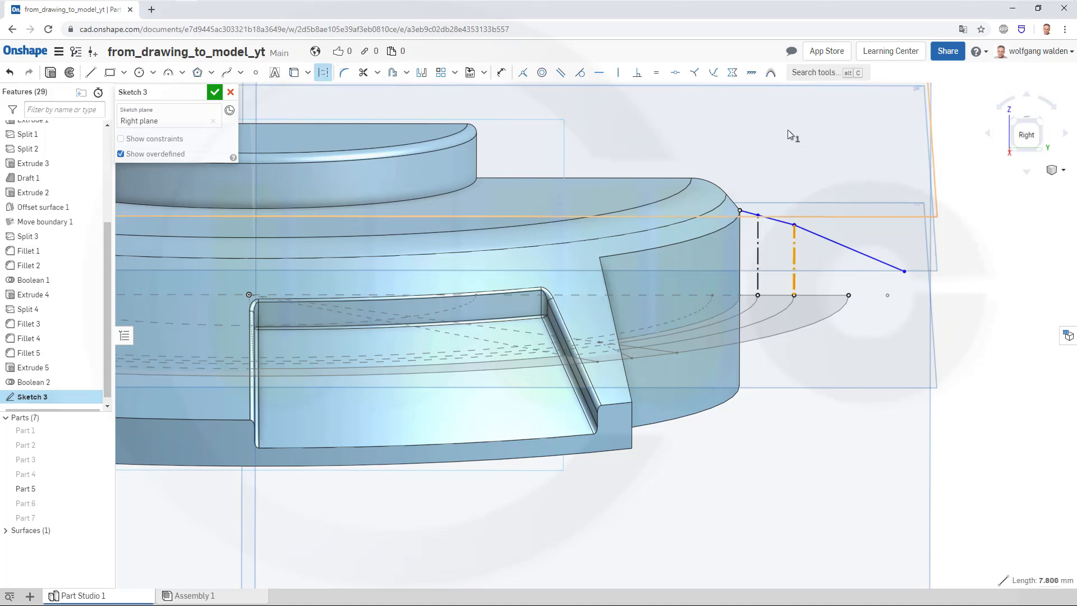
Draw a vertical construction line from the outermost projected arc endpoint to the outer sloping line and trim the overhang beyond it
click(96, 74)
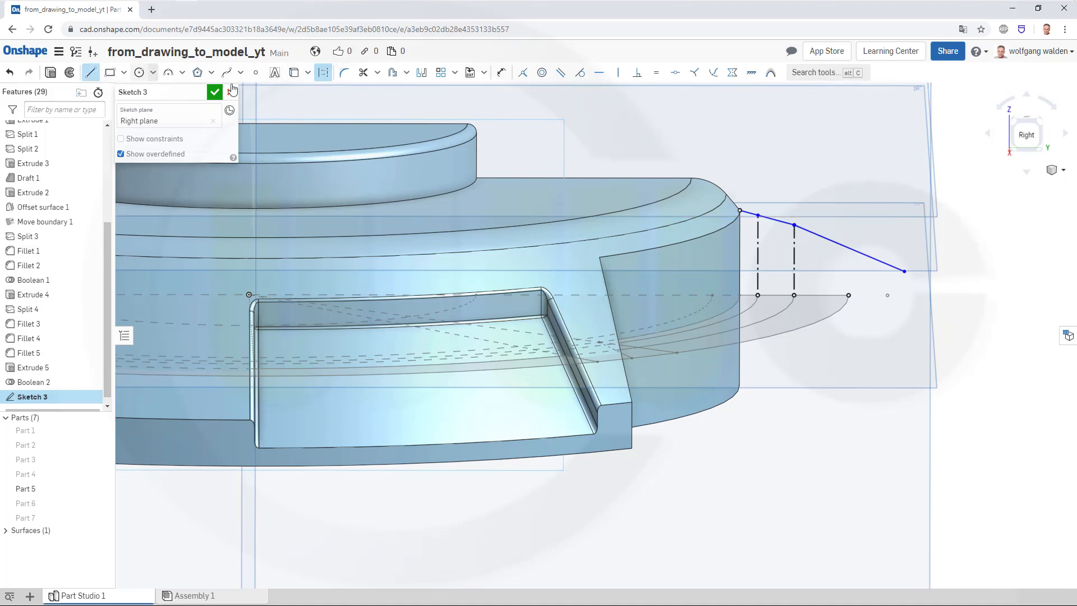
click(848, 296)
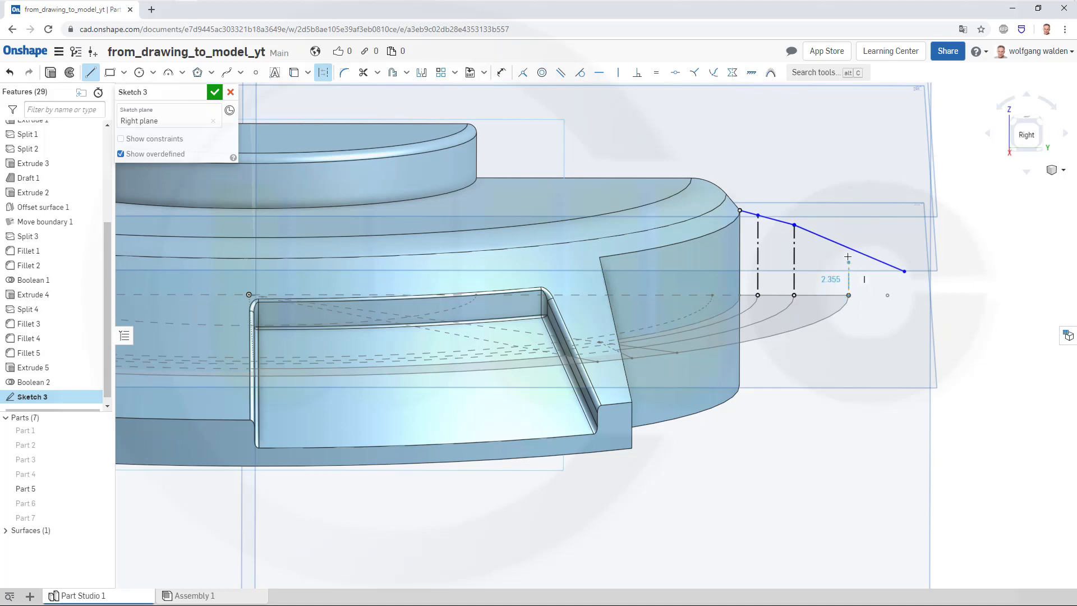
click(848, 248)
key(Escape)
click(363, 73)
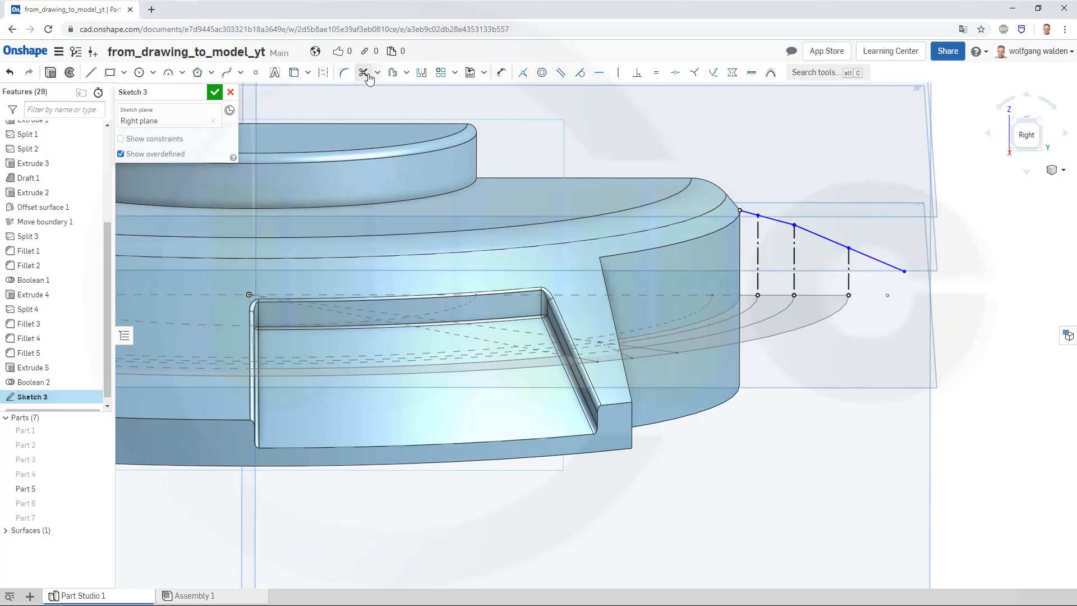
click(871, 257)
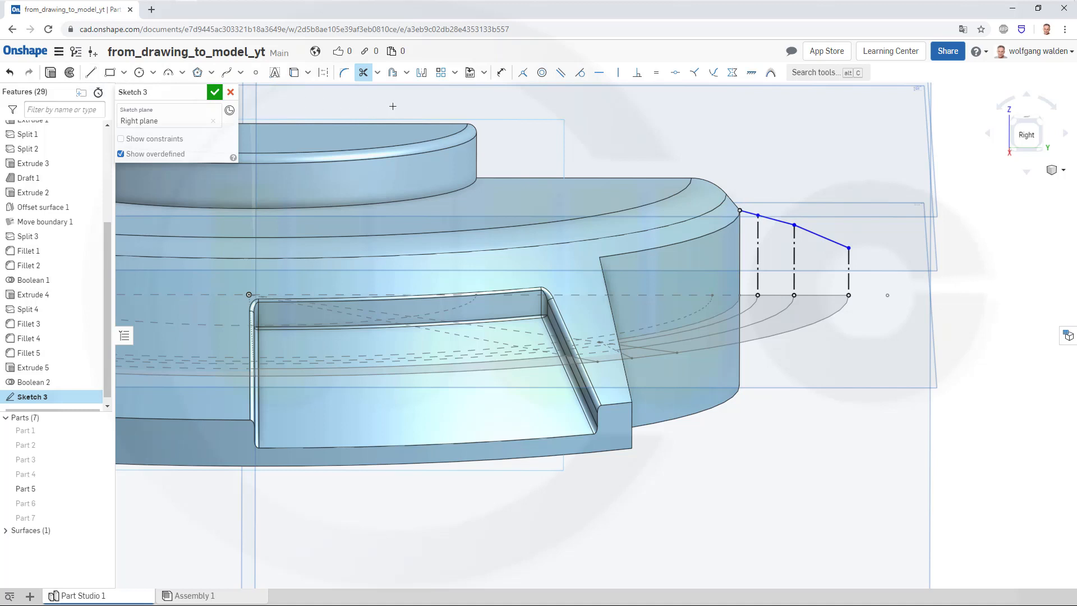
click(560, 72)
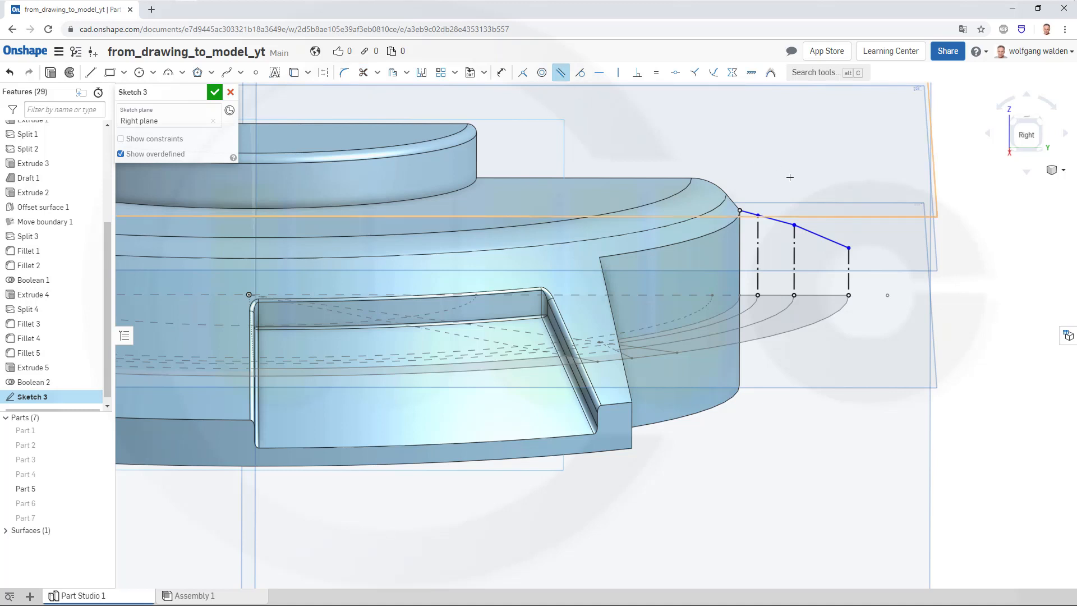
click(749, 213)
key(Escape)
Dimension the angle between the inner sloping line and the part's flat top edge as 10 degrees
click(501, 72)
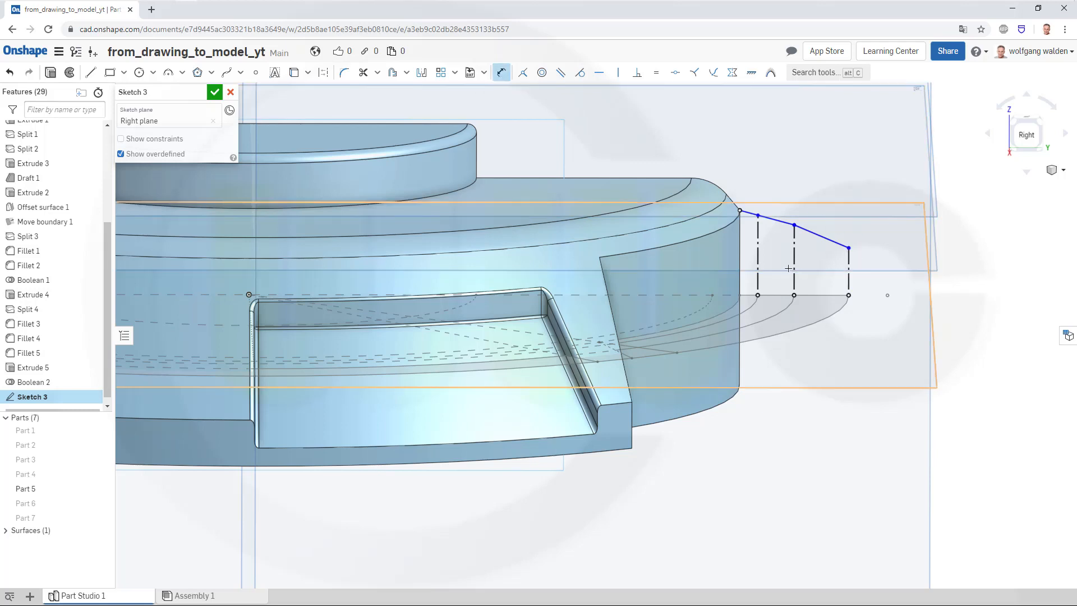
key(n)
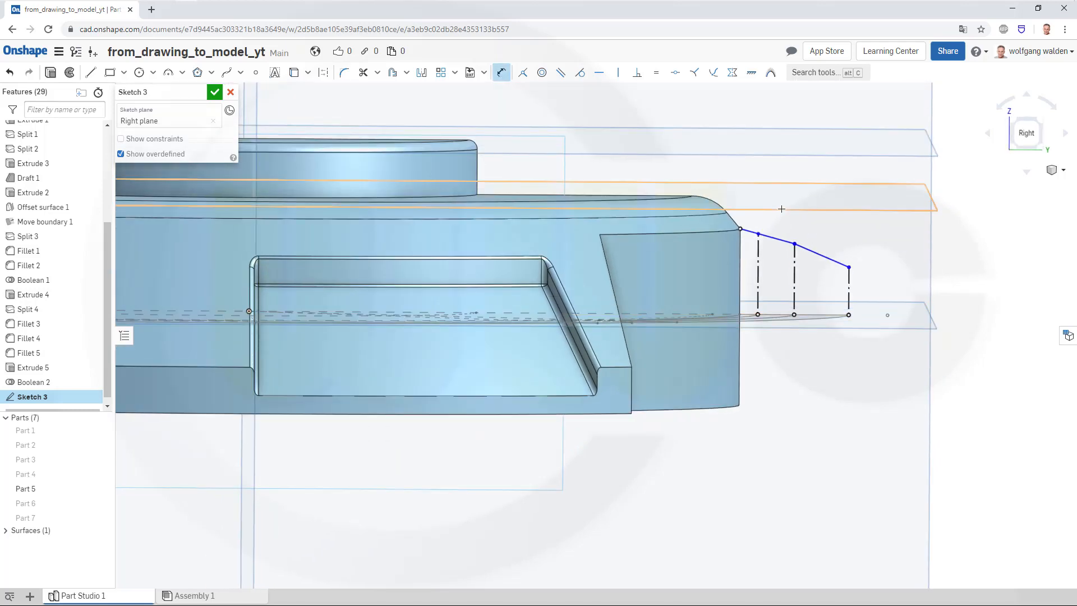
click(775, 237)
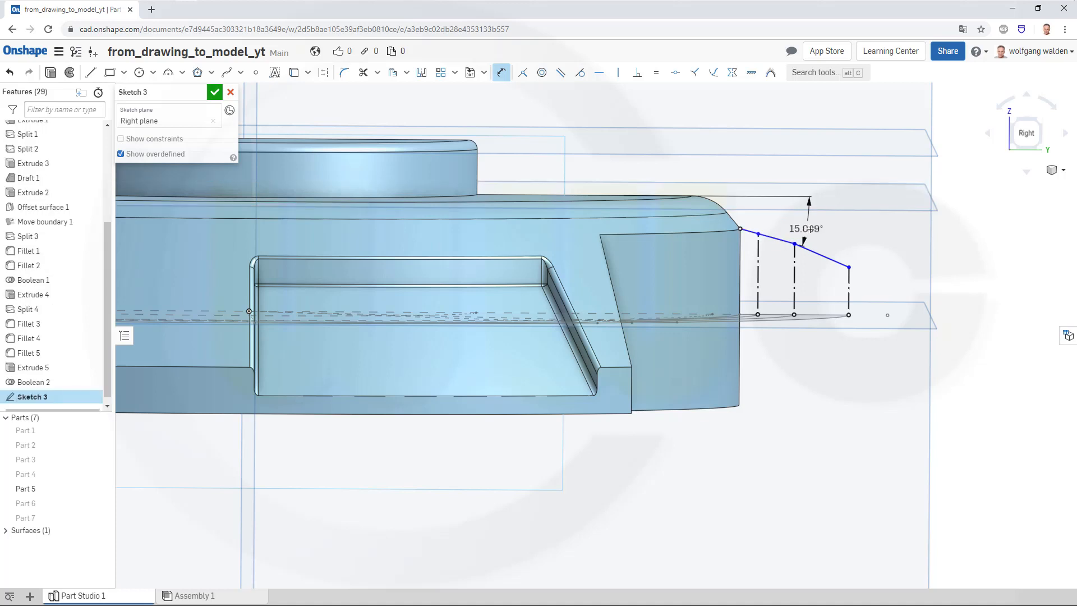
click(824, 213)
text(10)
key(Return)
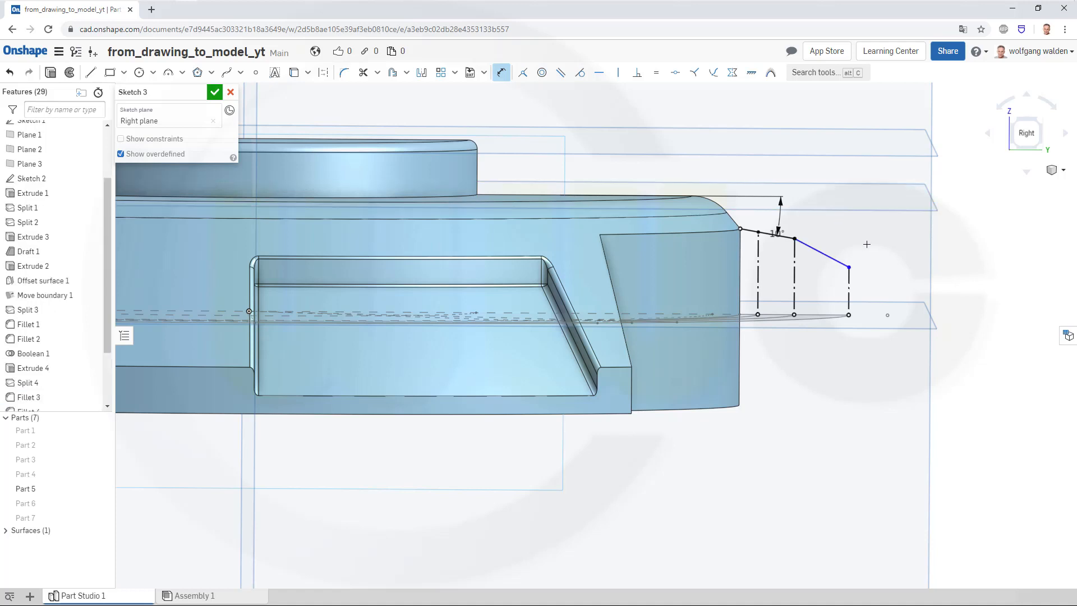
Dimension the angle between the outer sloping line and the part's flat top edge as 30 degrees and finish the sketch
click(818, 209)
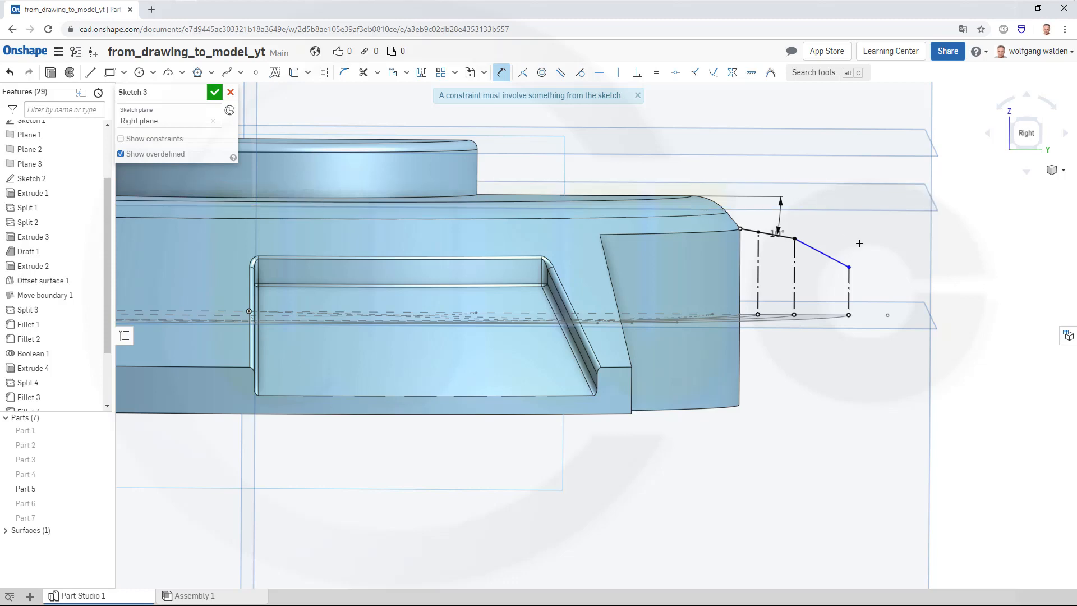
mouse_move(859, 243)
right_down()
mouse_move(822, 226)
mouse_move(852, 254)
right_up()
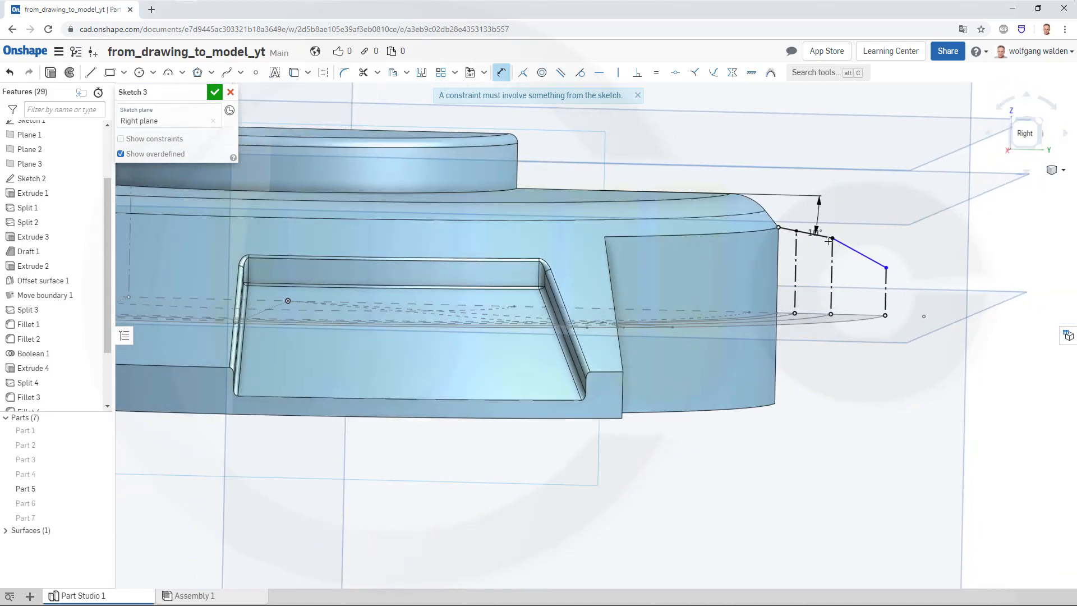
click(860, 252)
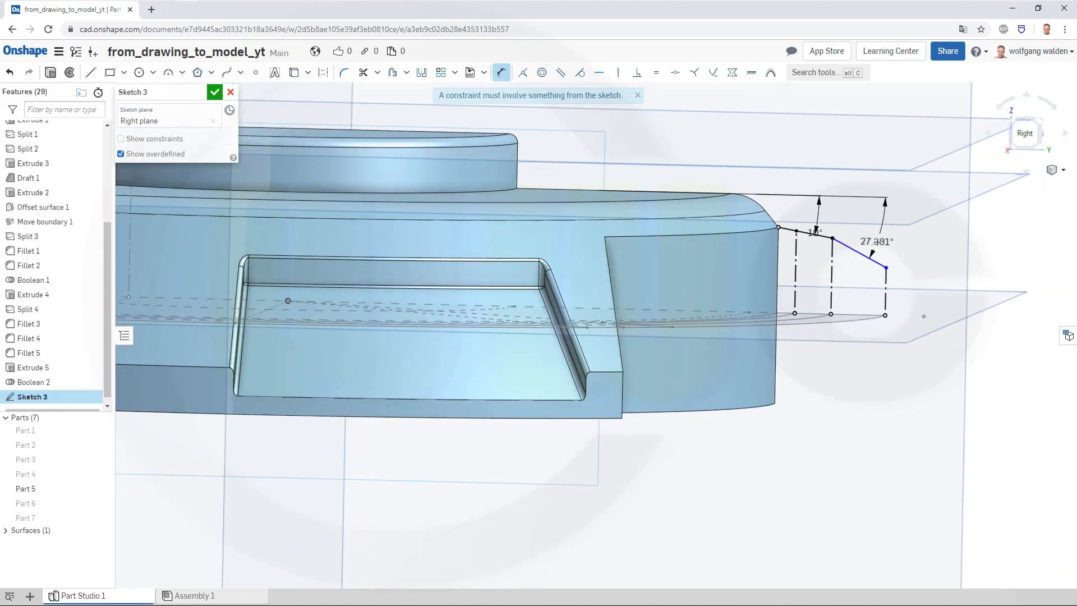
click(879, 241)
text(30)
key(Return)
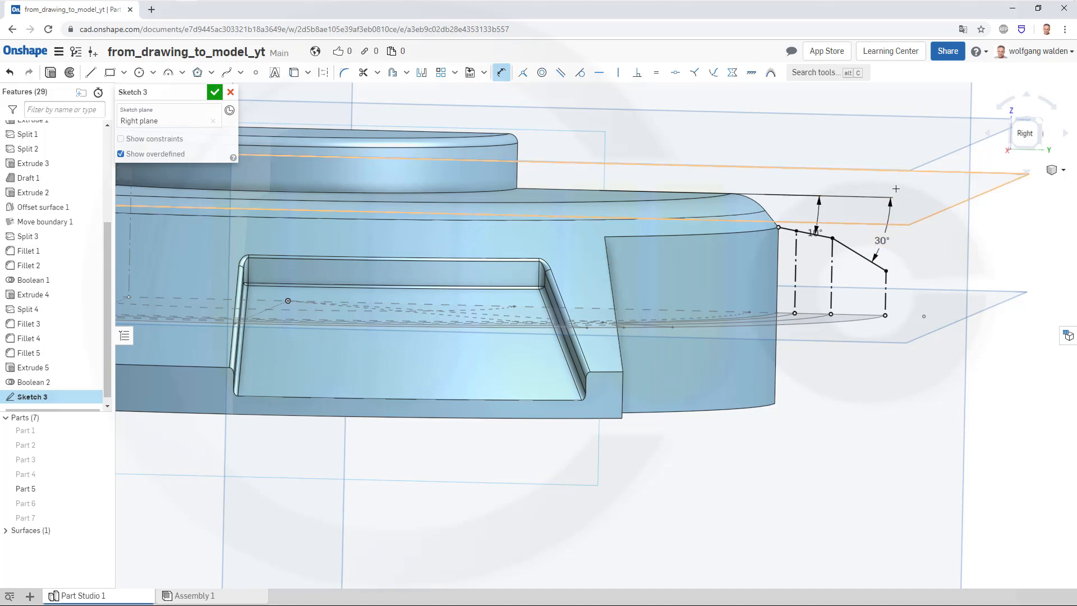
click(215, 93)
Set up a surface Revolve of Sketch 3's two sloping lines, using the upper disc's cylindrical side face as axis
right_drag(657, 226, 655, 237)
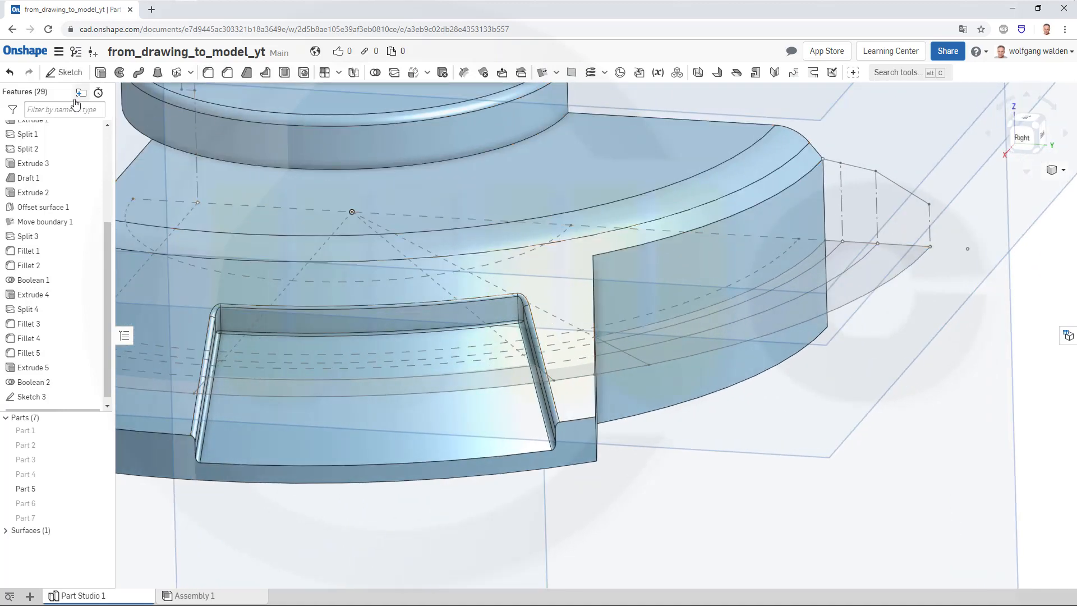
click(119, 73)
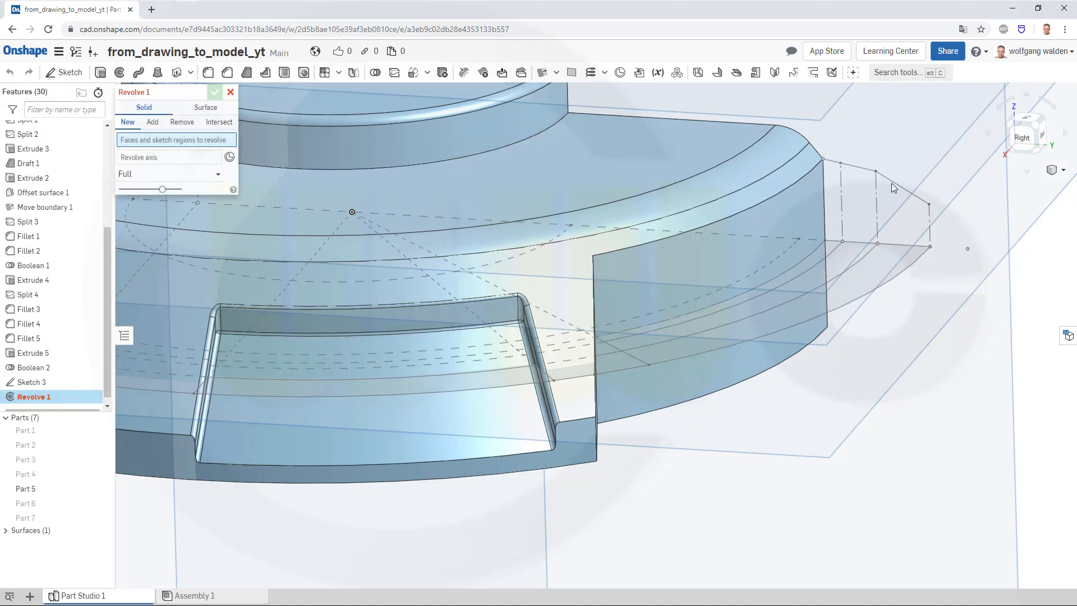
click(205, 107)
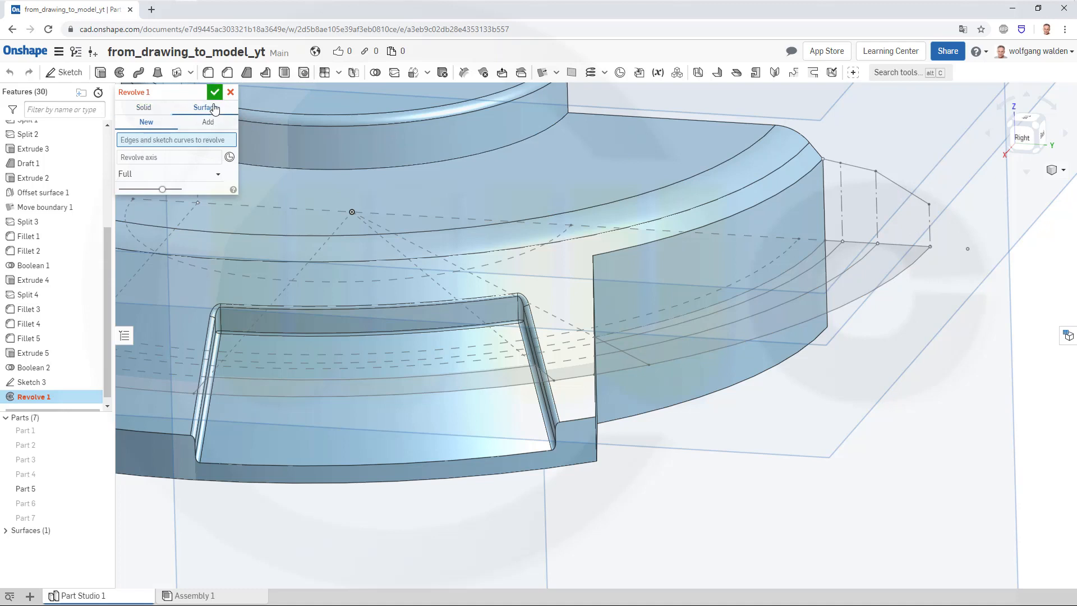
click(900, 186)
click(853, 169)
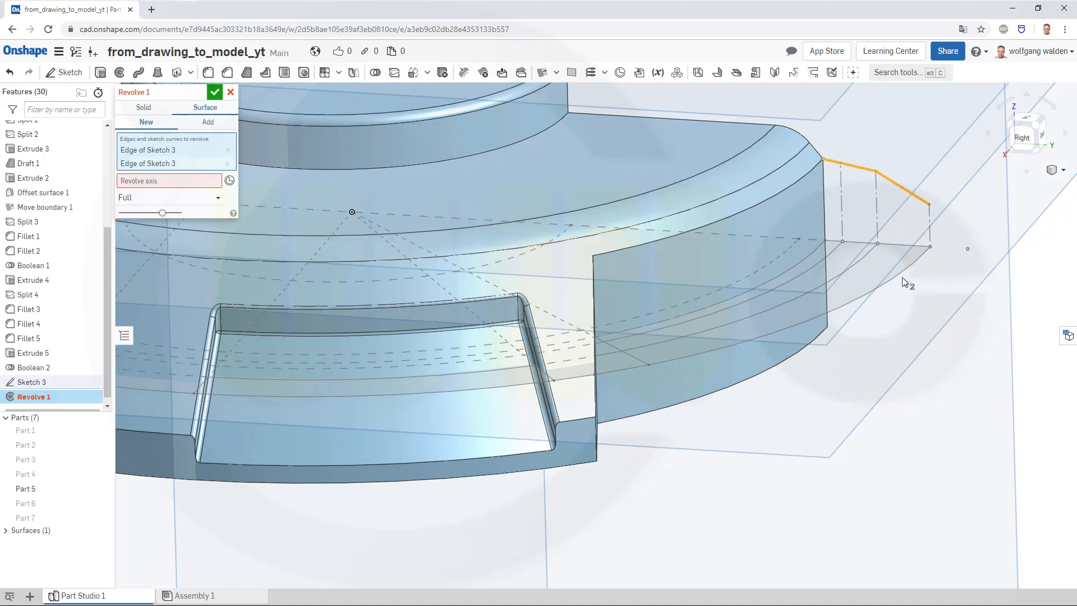
click(176, 182)
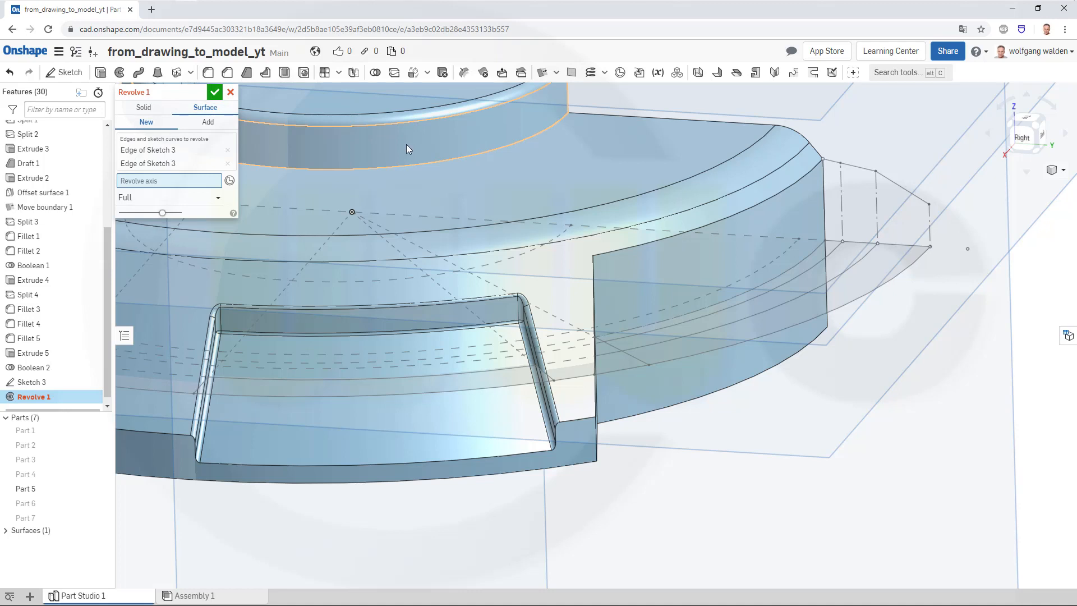
click(352, 155)
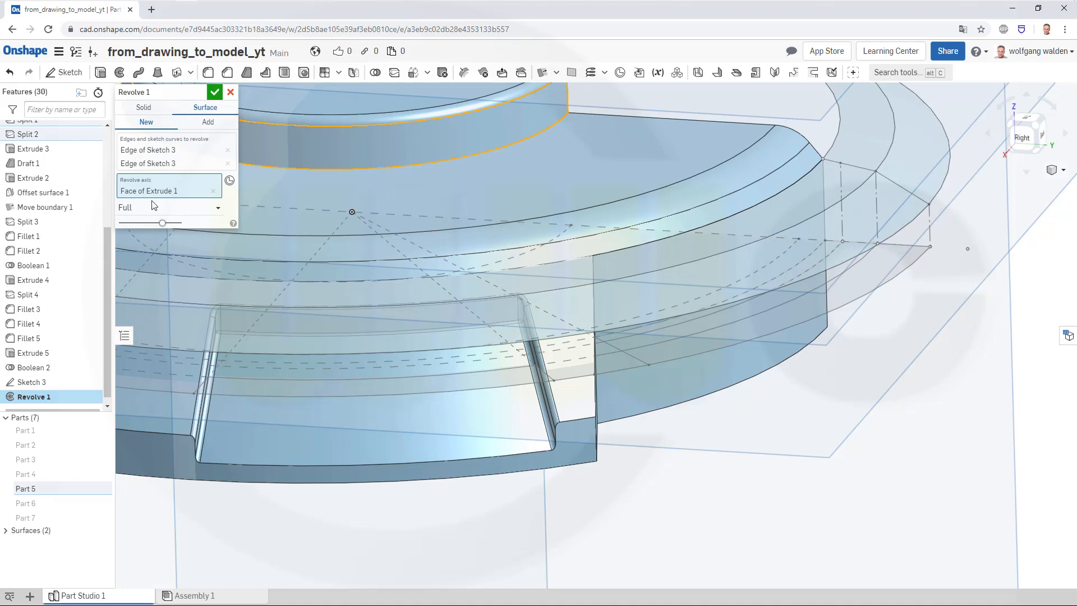
Limit the surface revolve to one direction with a 90 degree angle and accept it
click(218, 208)
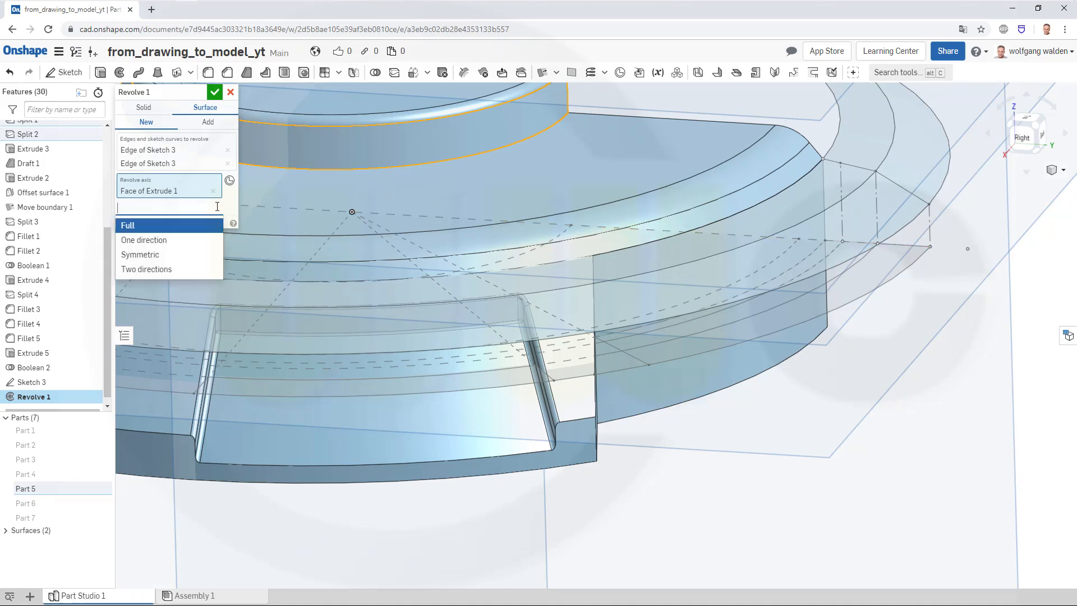
click(157, 239)
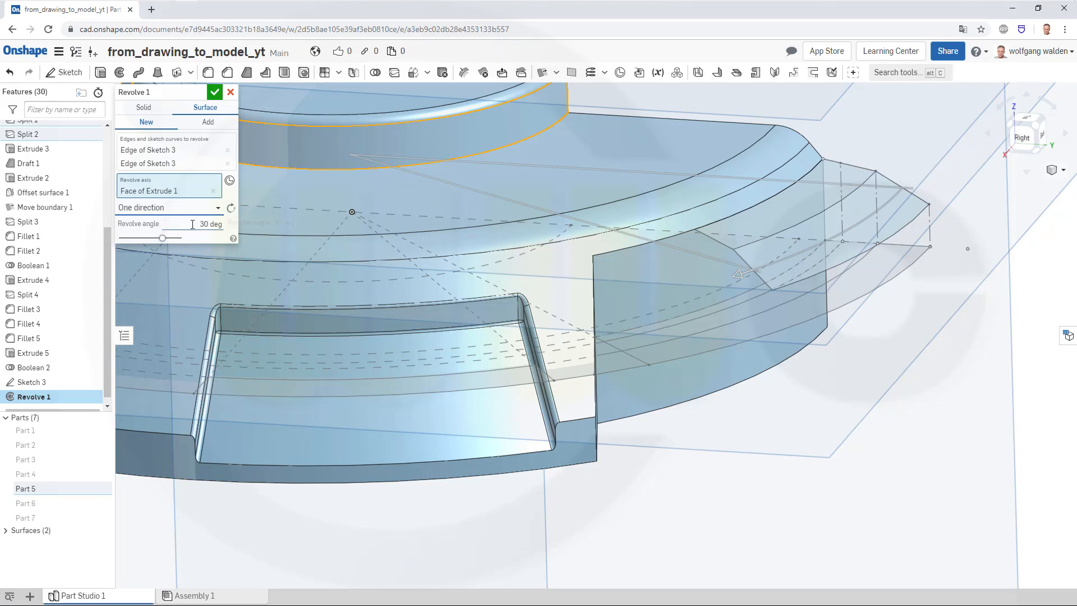
drag(201, 223, 419, 241)
text(90)
key(Return)
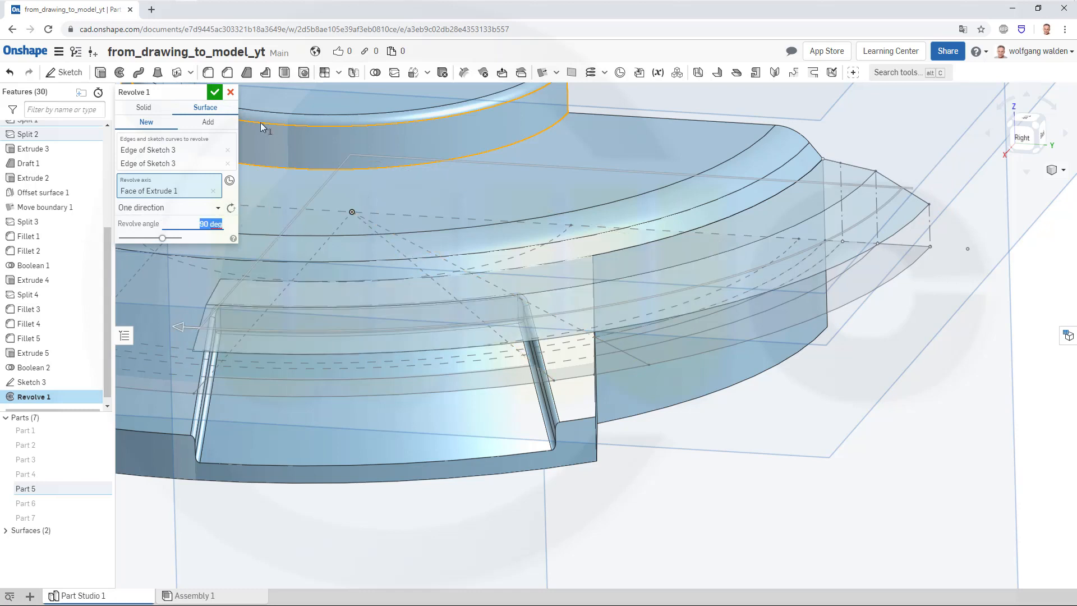
click(215, 92)
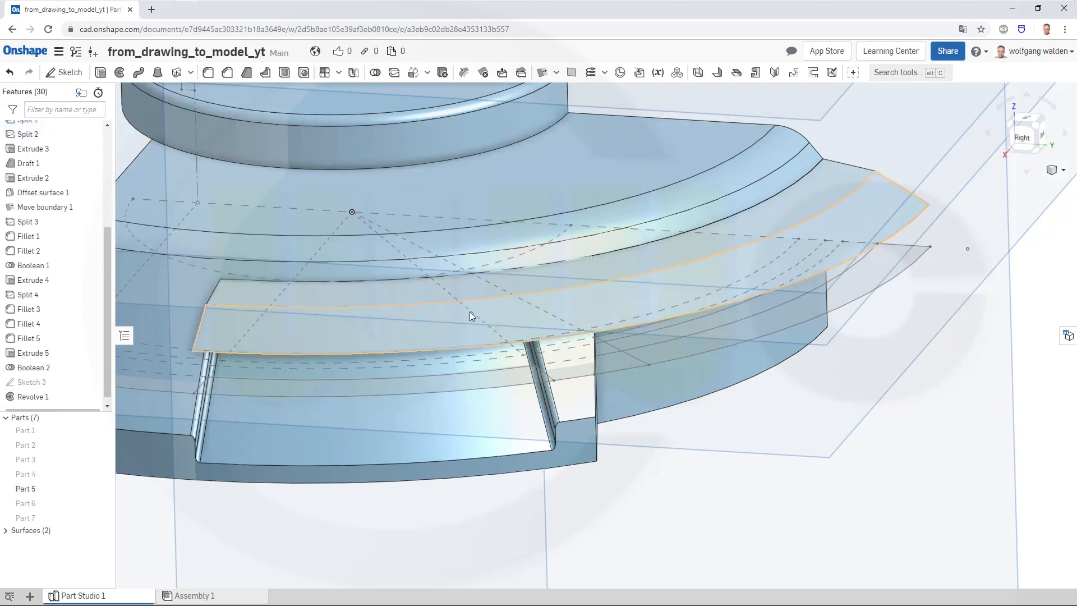
Inspect the revolved surface along the body's edge and show the hidden Part 7
mouse_move(470, 311)
right_down()
mouse_move(478, 303)
mouse_move(469, 306)
right_up()
right_drag(401, 315, 485, 251)
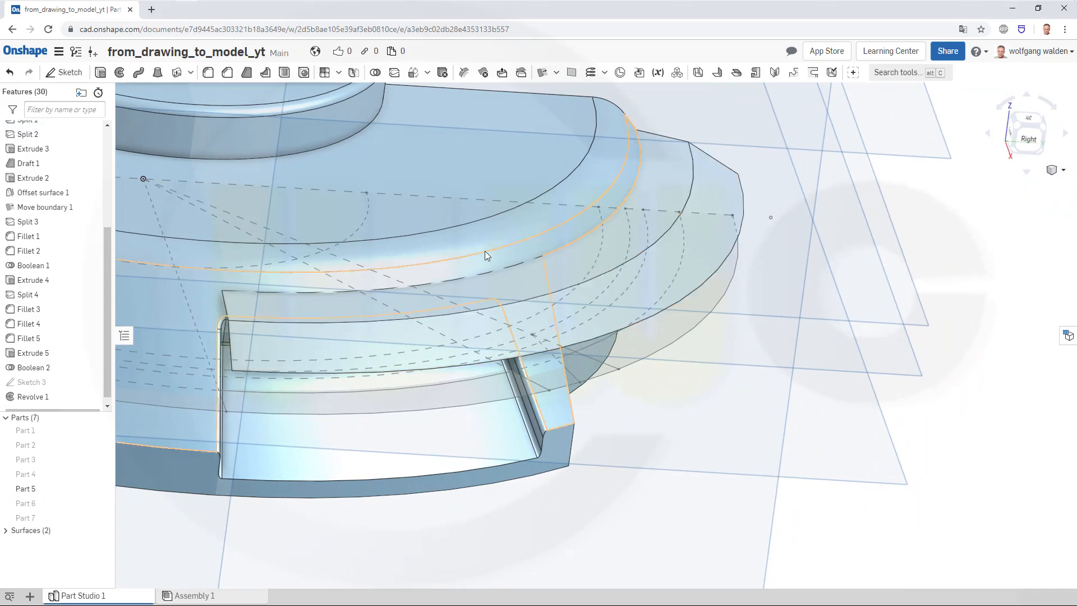
scroll(633, 217, up, 5)
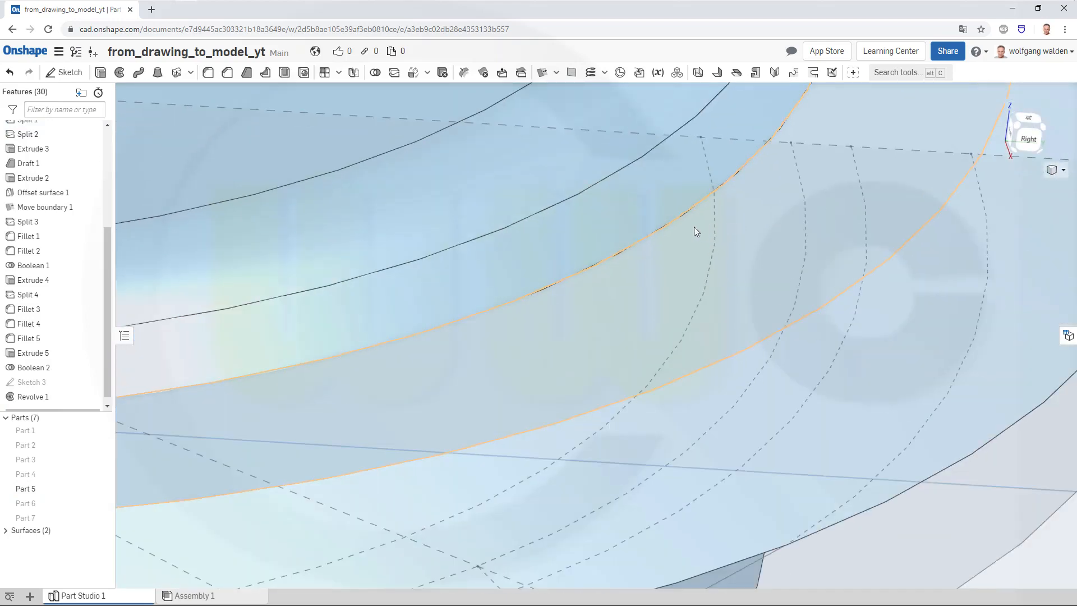
scroll(694, 231, down, 10)
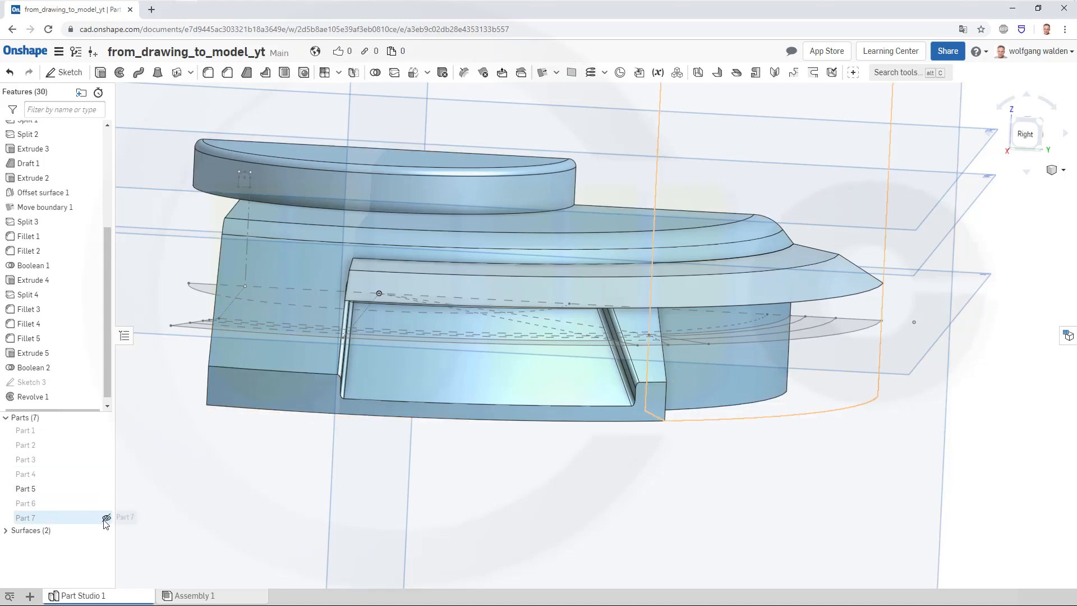
click(106, 519)
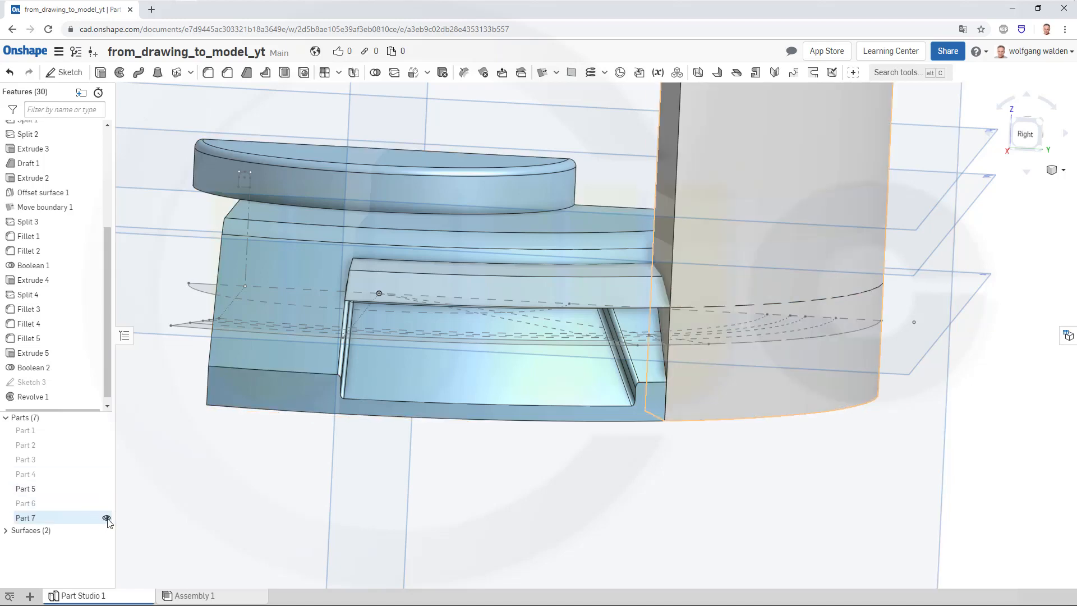
scroll(469, 435, up, 5)
scroll(465, 430, down, 3)
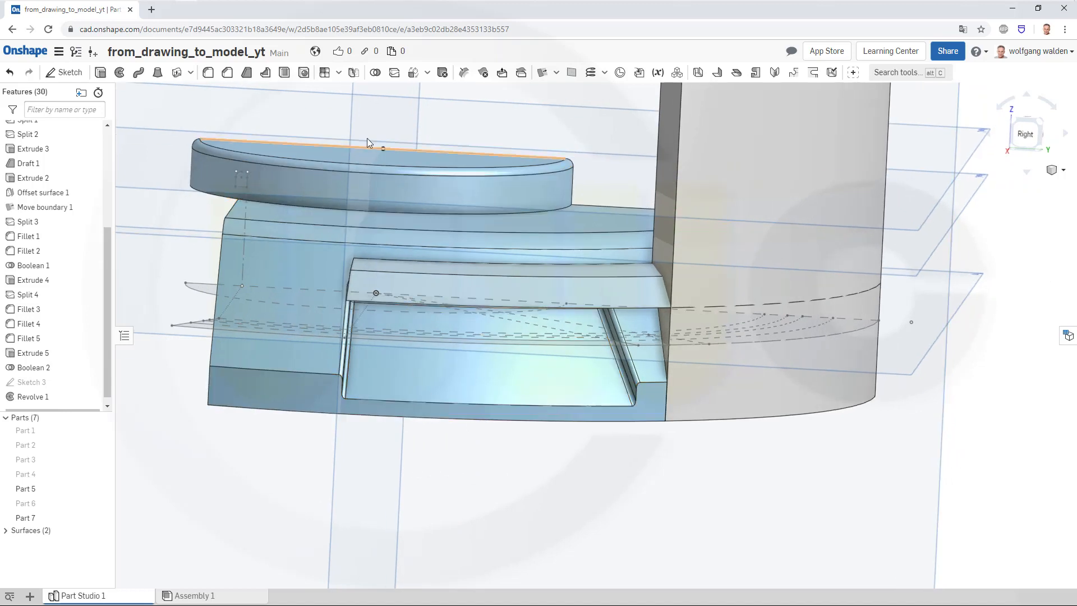
Split Part 7 with the revolved surface, then hide the tall piece above the cut
click(348, 138)
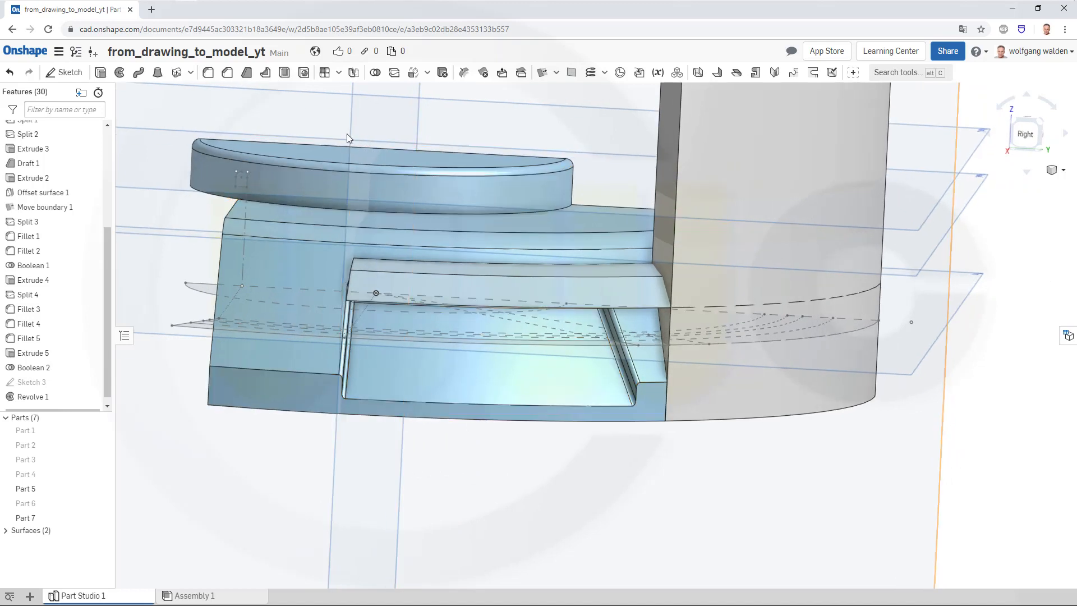
click(394, 72)
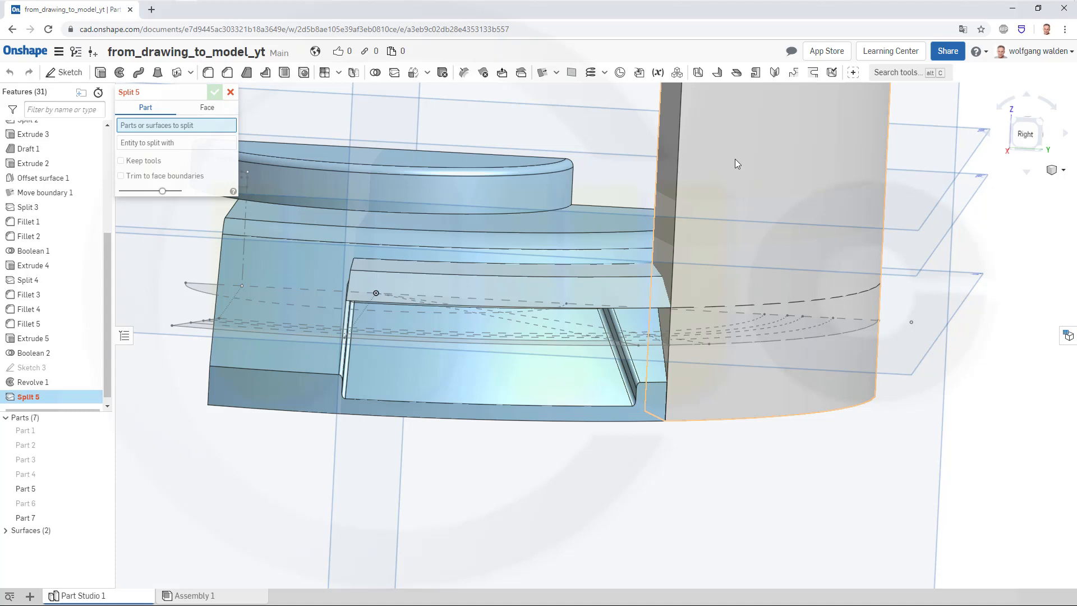
click(735, 160)
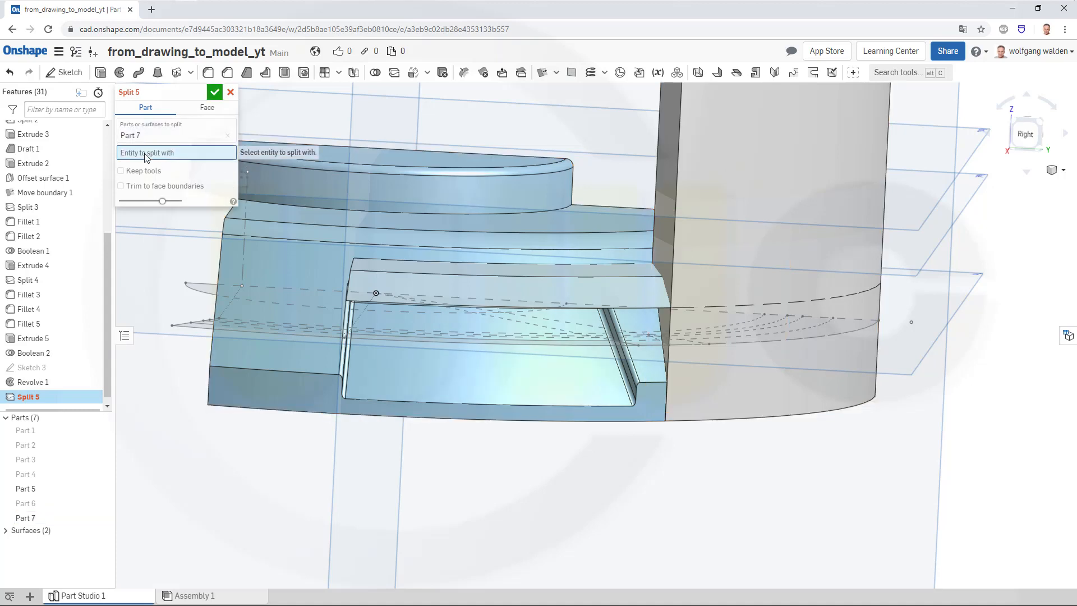
click(630, 299)
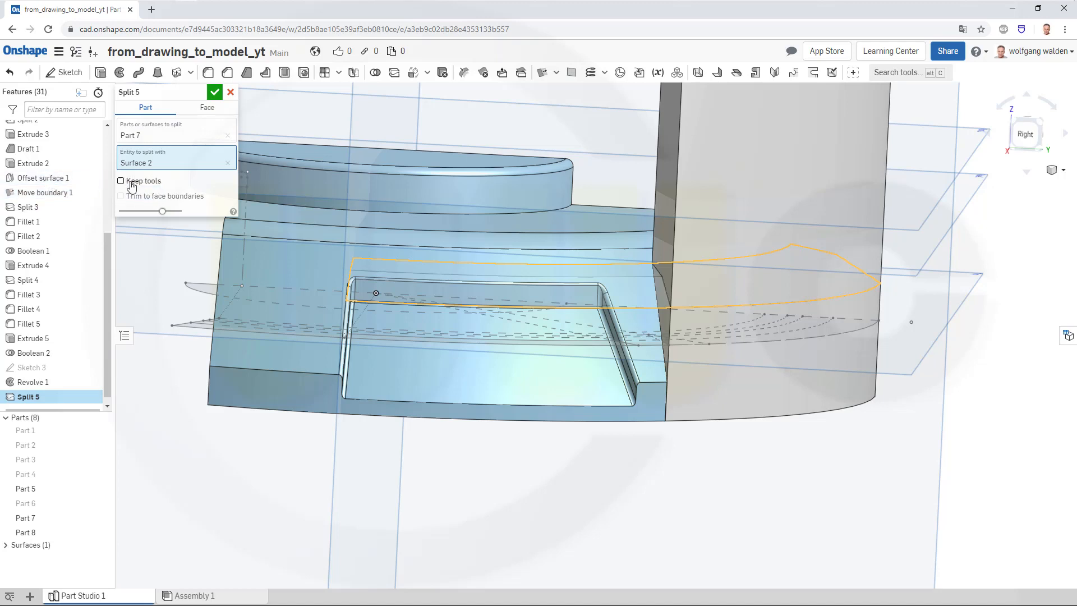
click(215, 94)
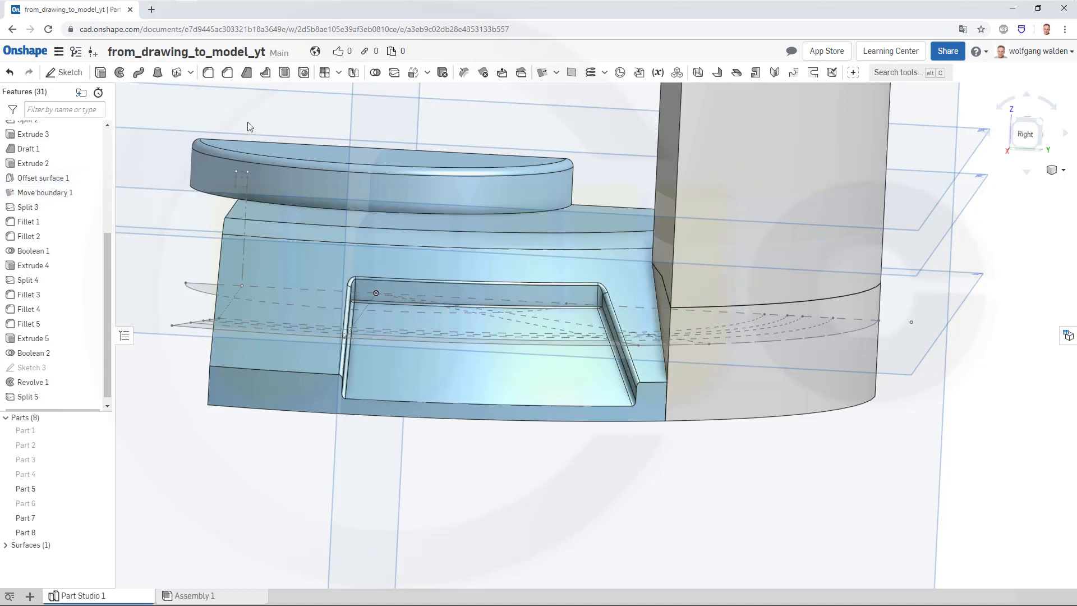
right_click(767, 201)
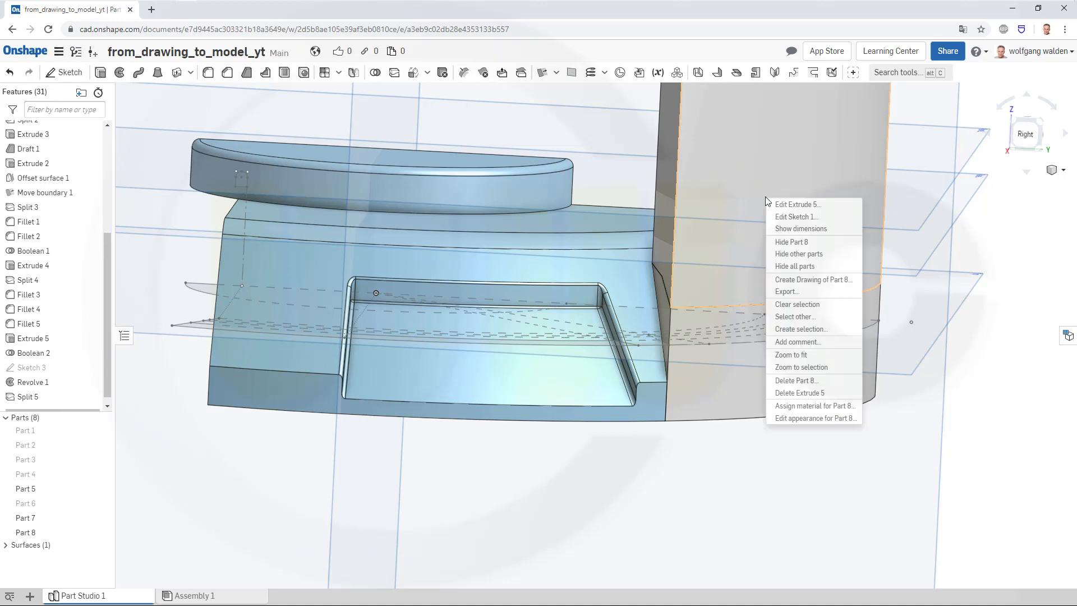
click(792, 242)
Set up a surface Extrude of Sketch 1's radial line near the pocket's outer side, with the end type Up to face
right_drag(581, 294, 567, 335)
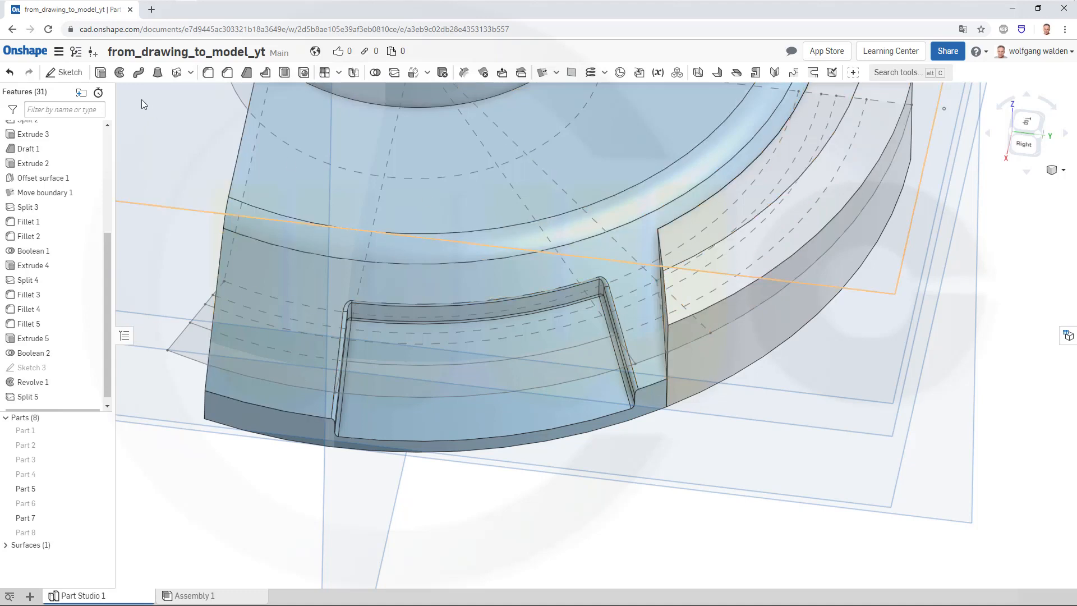
click(106, 76)
click(212, 108)
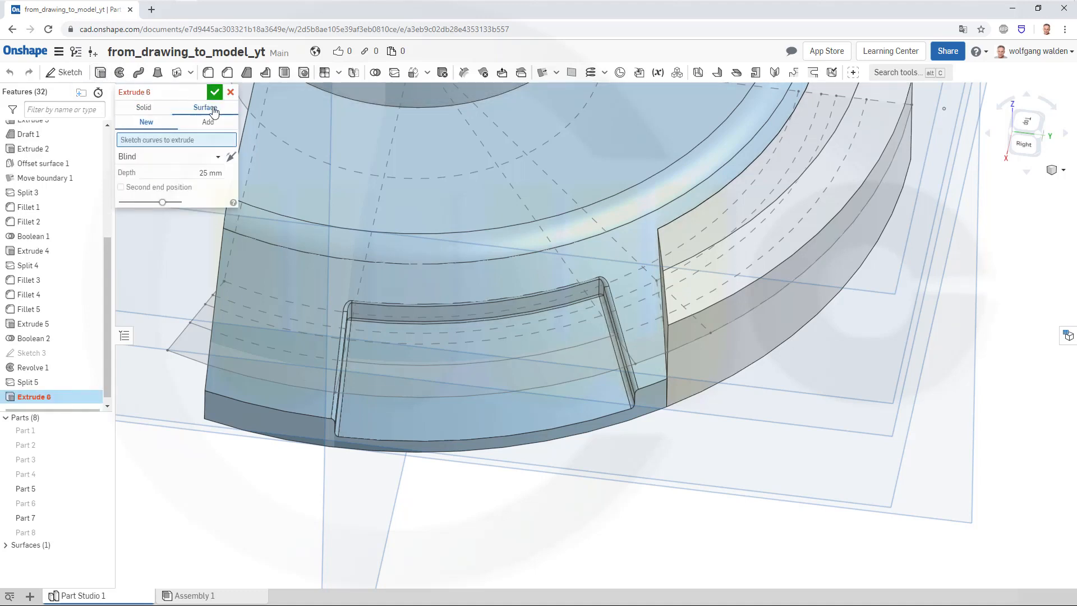
click(704, 324)
right_drag(428, 261, 418, 219)
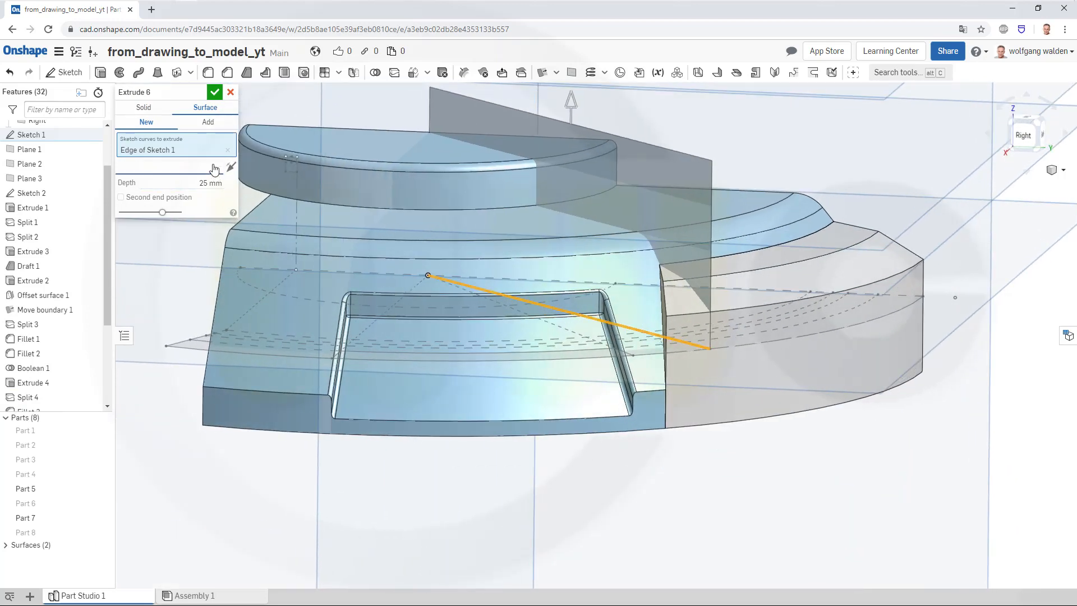
click(214, 168)
click(139, 228)
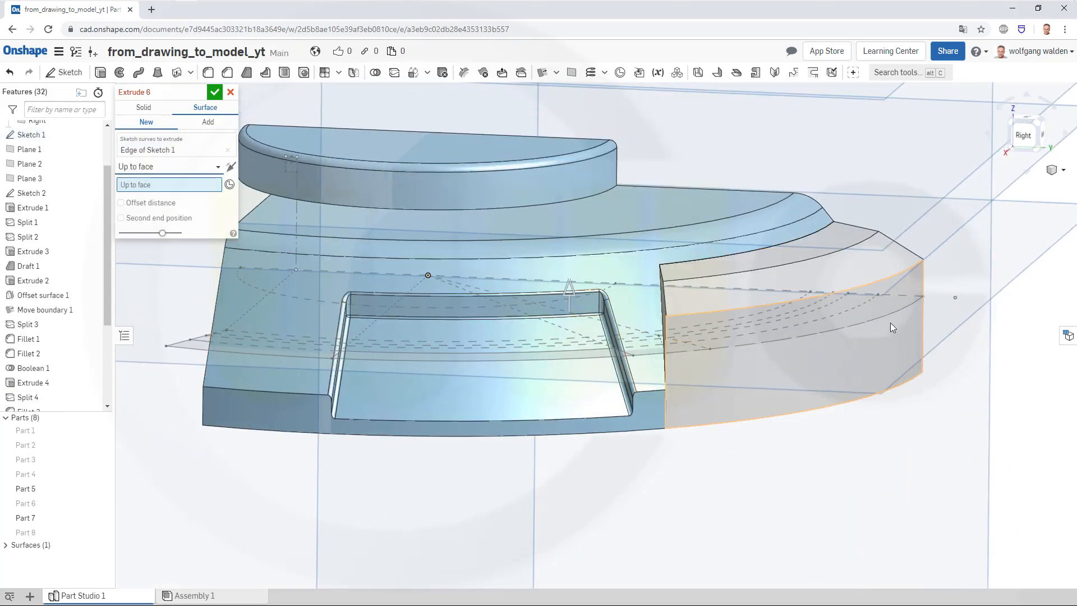
scroll(891, 322, up, 1)
scroll(925, 291, down, 3)
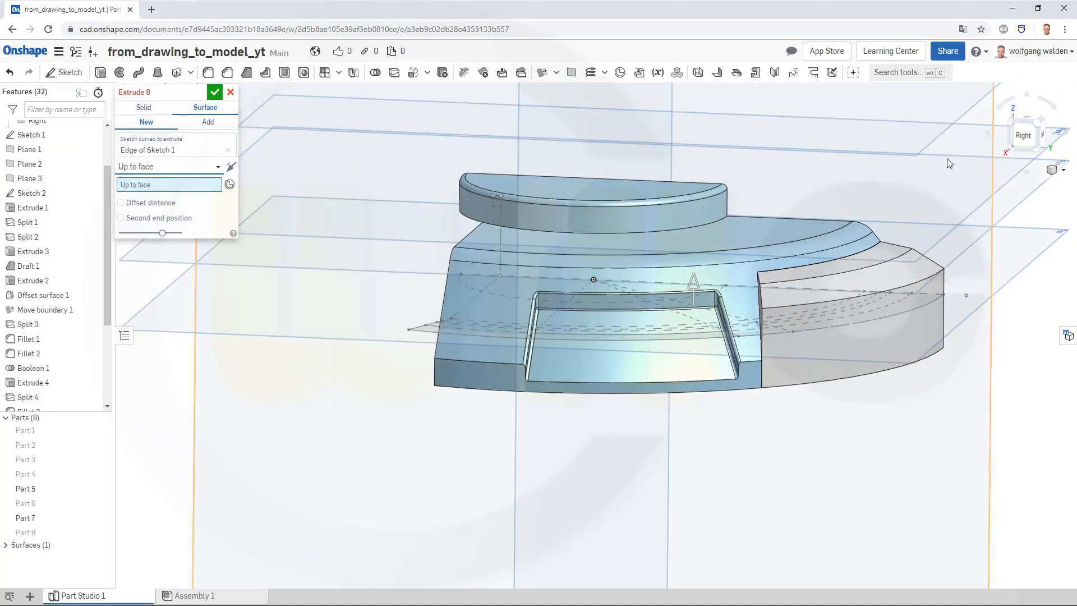
click(965, 115)
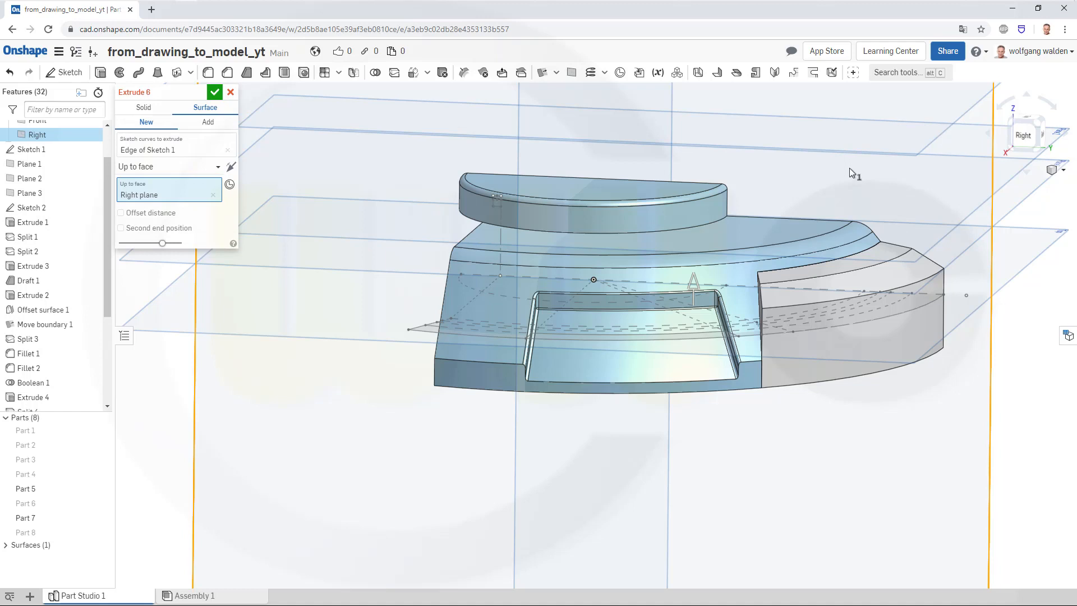
scroll(888, 201, down, 4)
scroll(933, 237, down, 2)
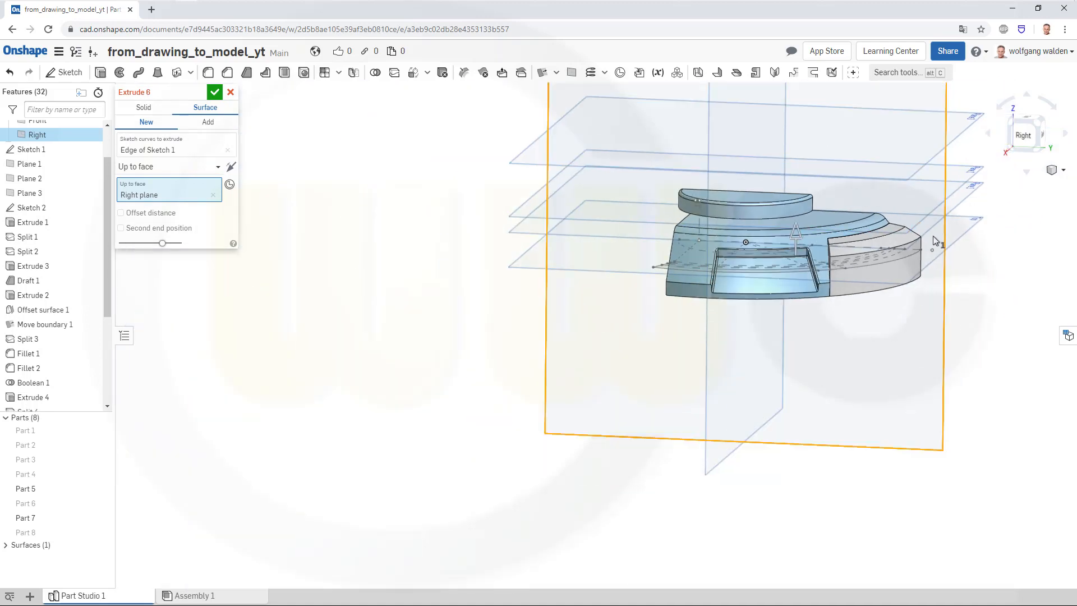
click(213, 194)
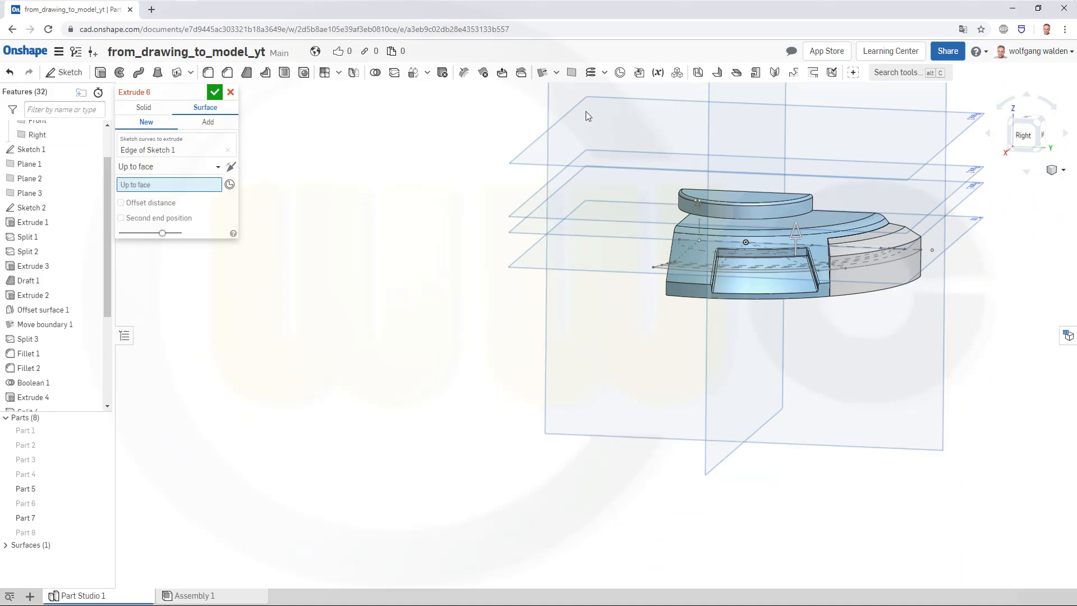
End the surface extrude at Plane 3 above the part and accept it
click(516, 164)
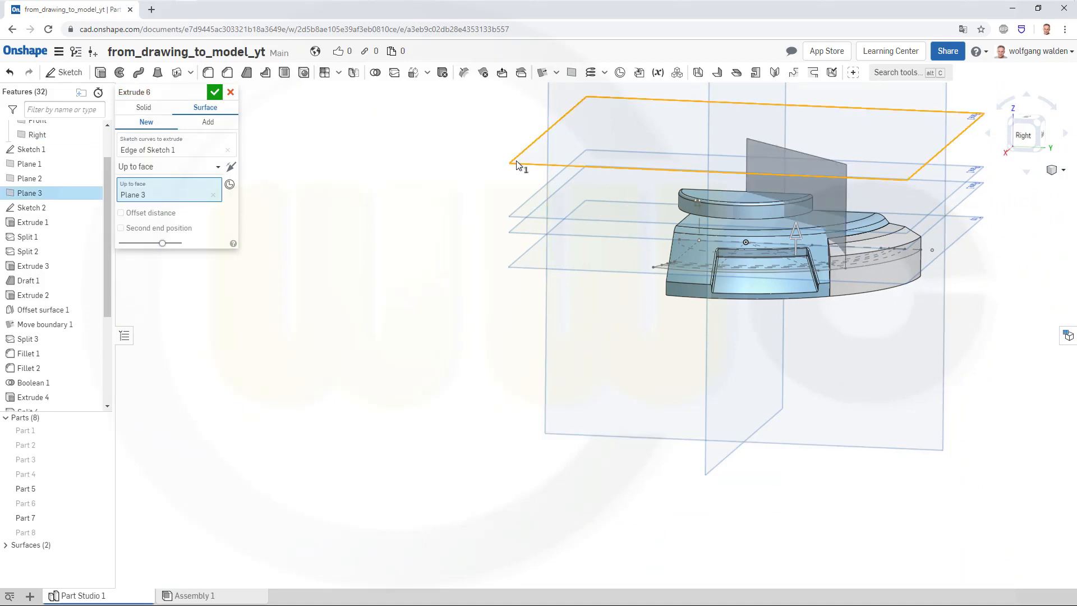
click(215, 92)
right_drag(524, 233, 523, 240)
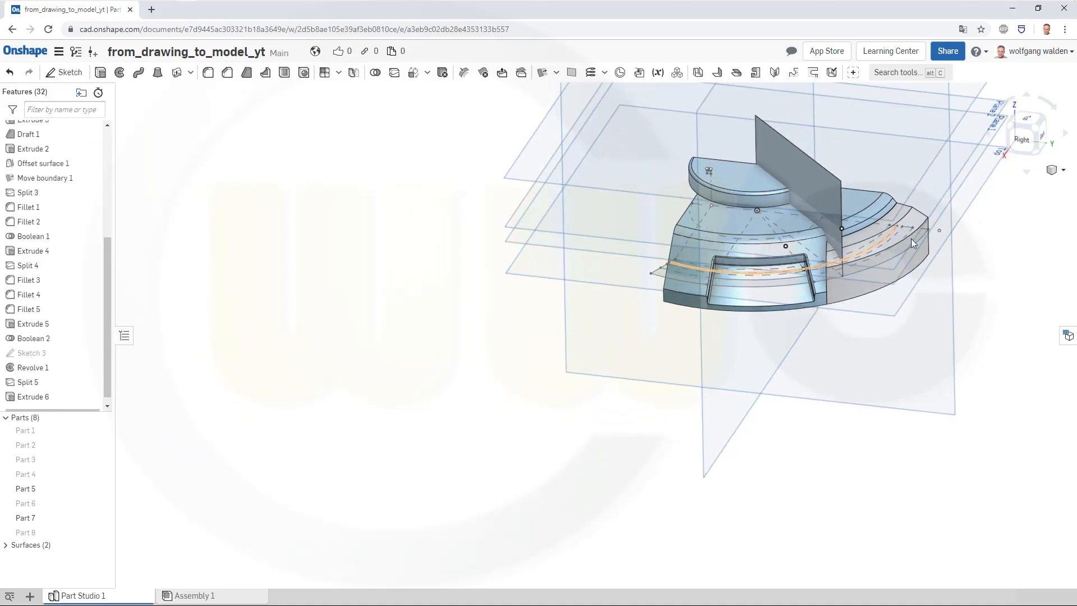
Split the remaining outer section, Part 7, with the extruded vertical surface
scroll(812, 238, up, 5)
scroll(817, 285, down, 2)
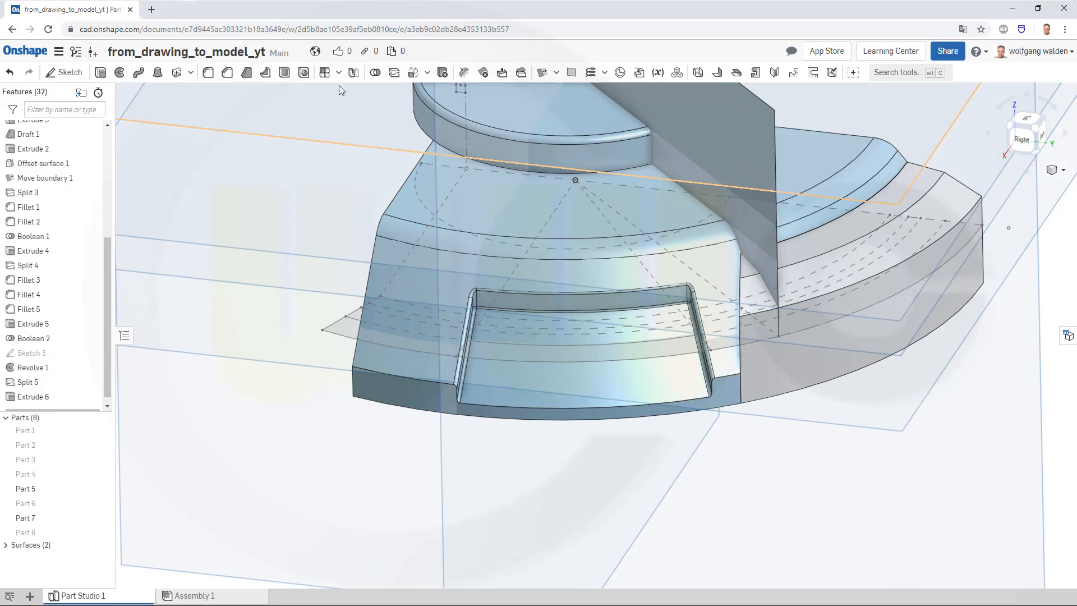
click(395, 73)
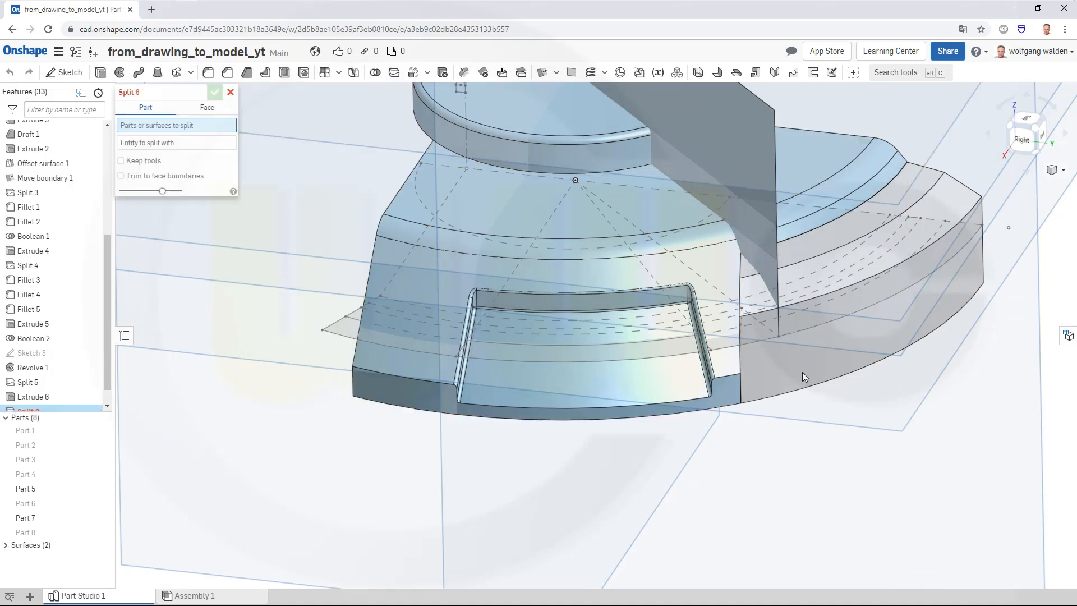
click(802, 374)
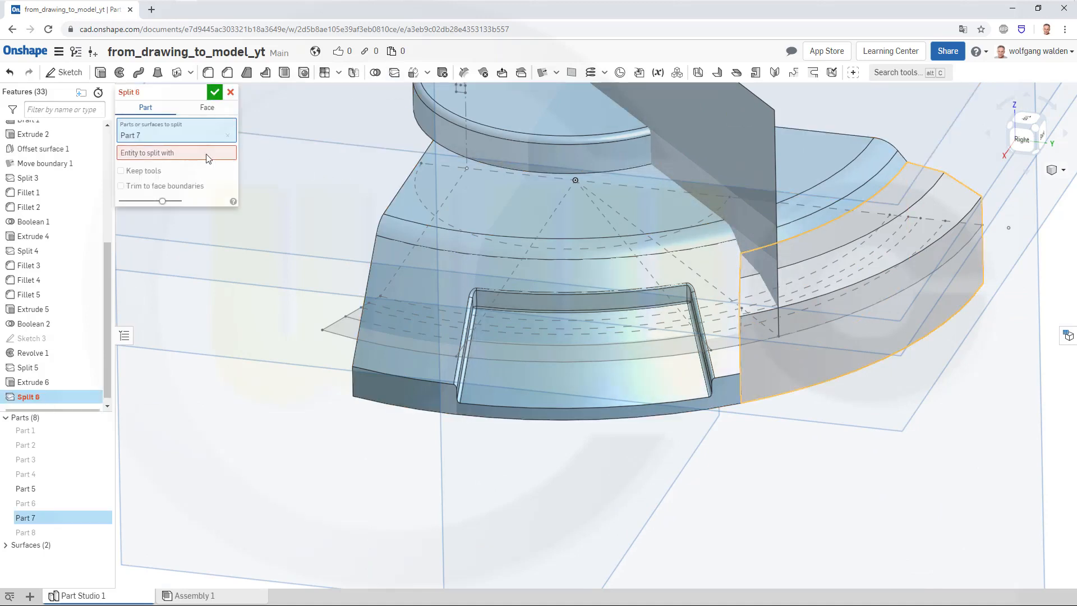
click(726, 133)
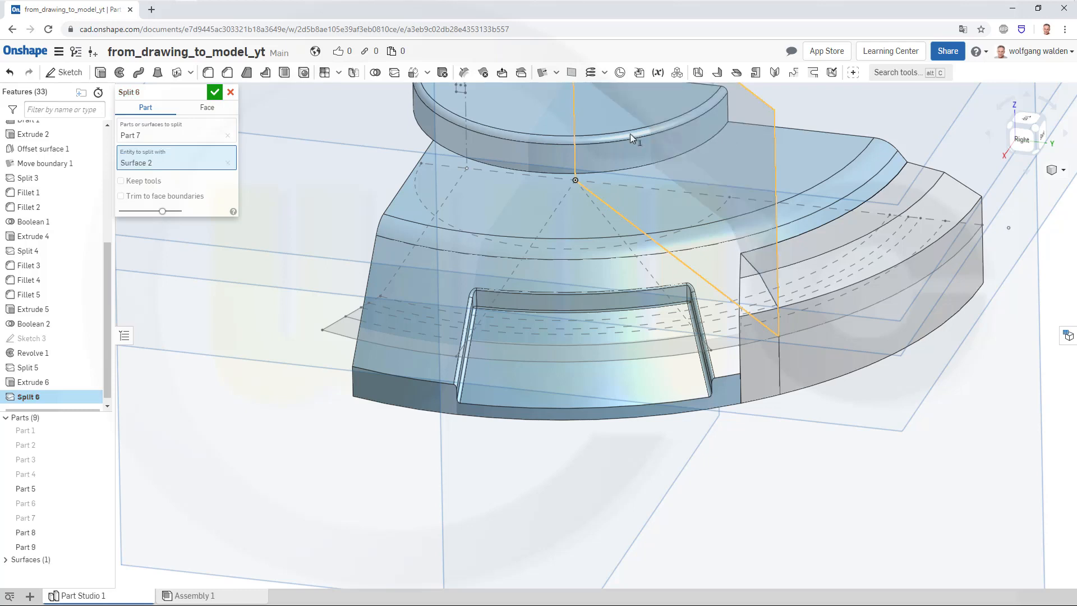
click(218, 93)
Hide all planes in the model
mouse_move(702, 258)
right_down()
mouse_move(679, 239)
mouse_move(675, 265)
mouse_move(719, 278)
mouse_move(727, 264)
mouse_move(698, 250)
right_up()
scroll(706, 252, up, 2)
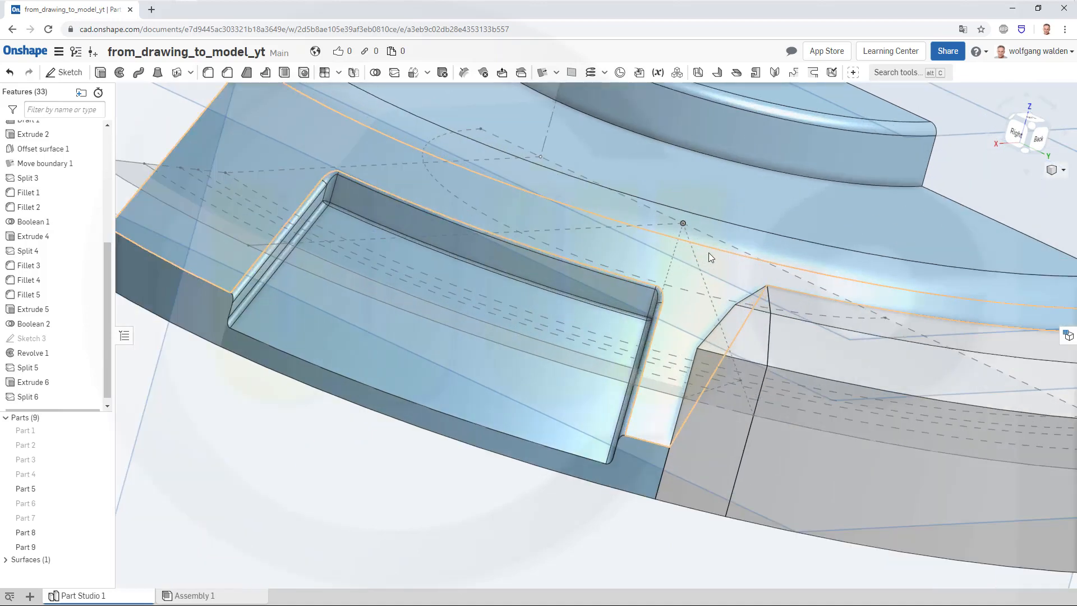
scroll(713, 262, down, 4)
middle_drag(734, 203, 723, 308)
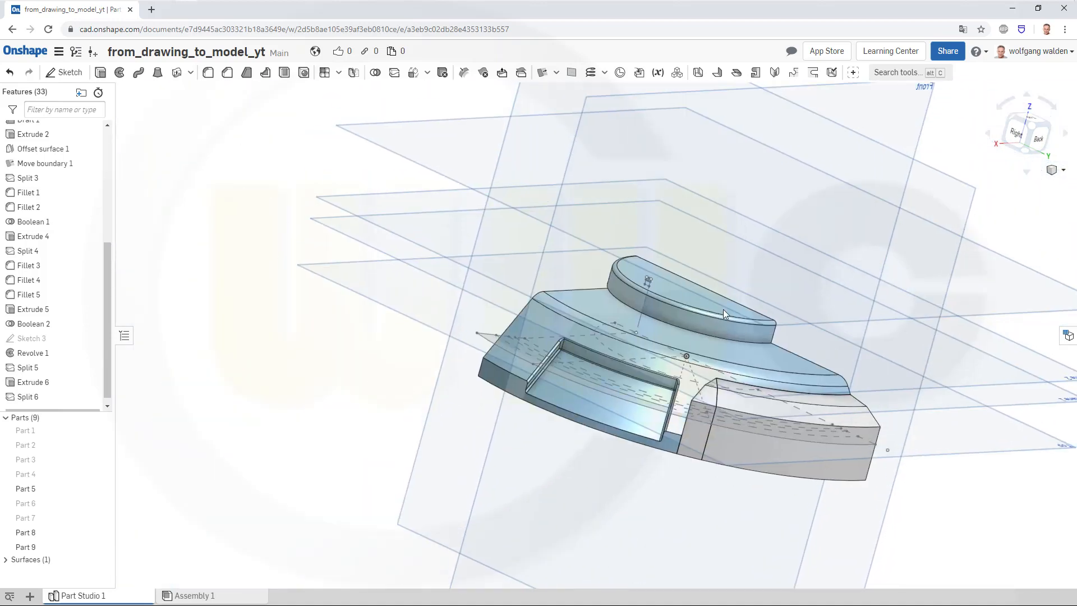
scroll(713, 280, down, 1)
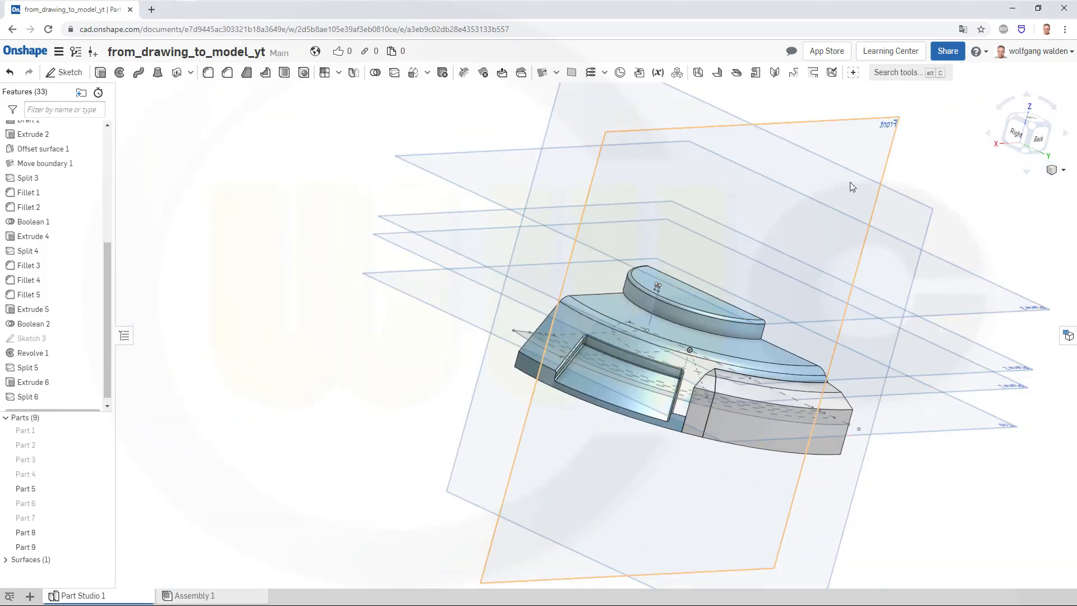
right_click(930, 235)
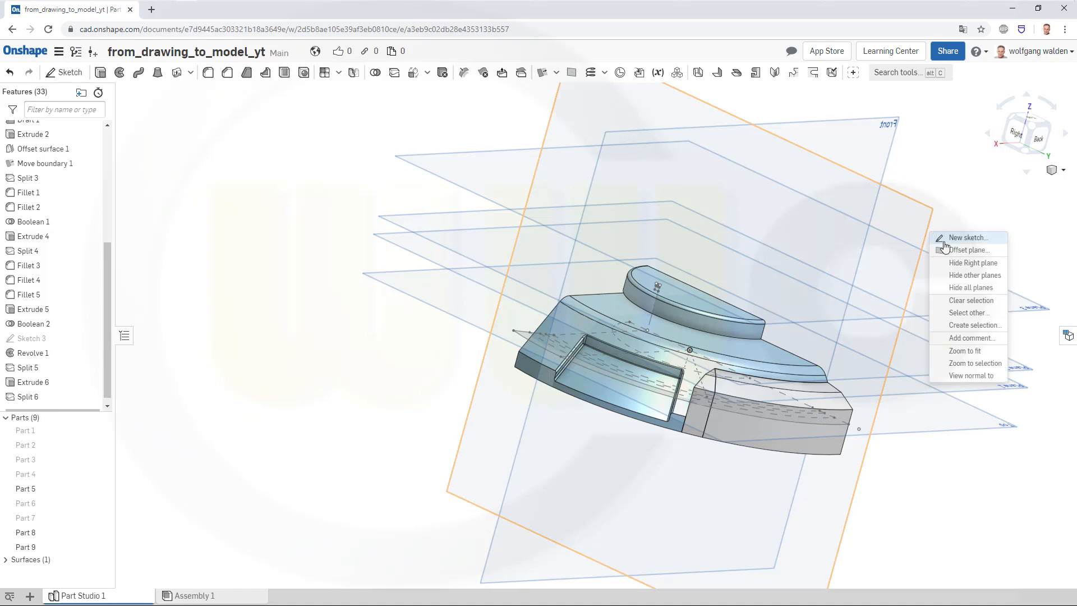
click(963, 287)
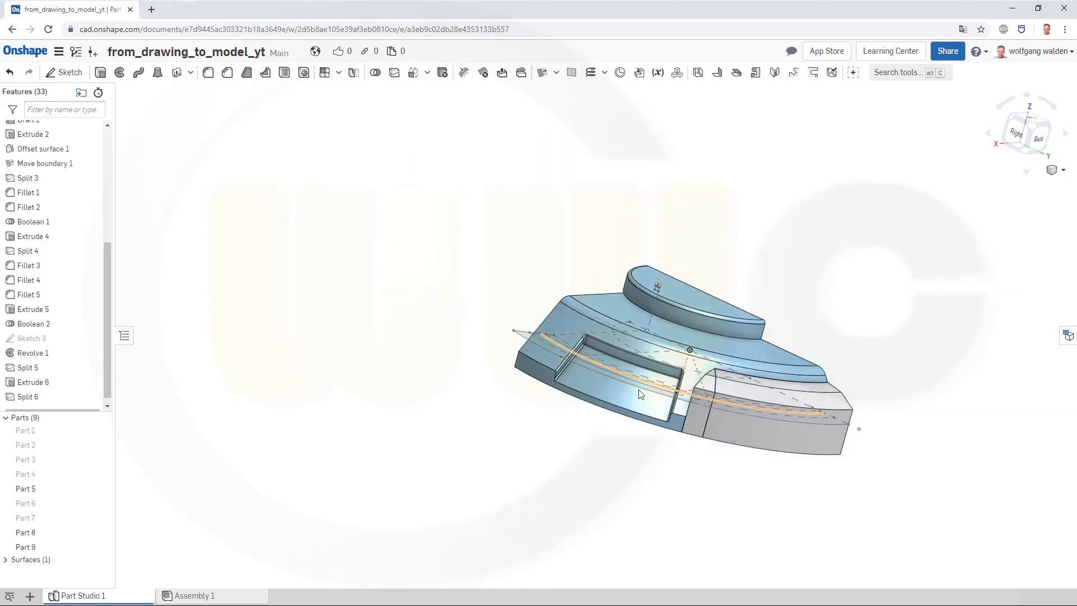
Hide Sketch 1 so its construction curves no longer overlay the model
right_drag(690, 373, 706, 397)
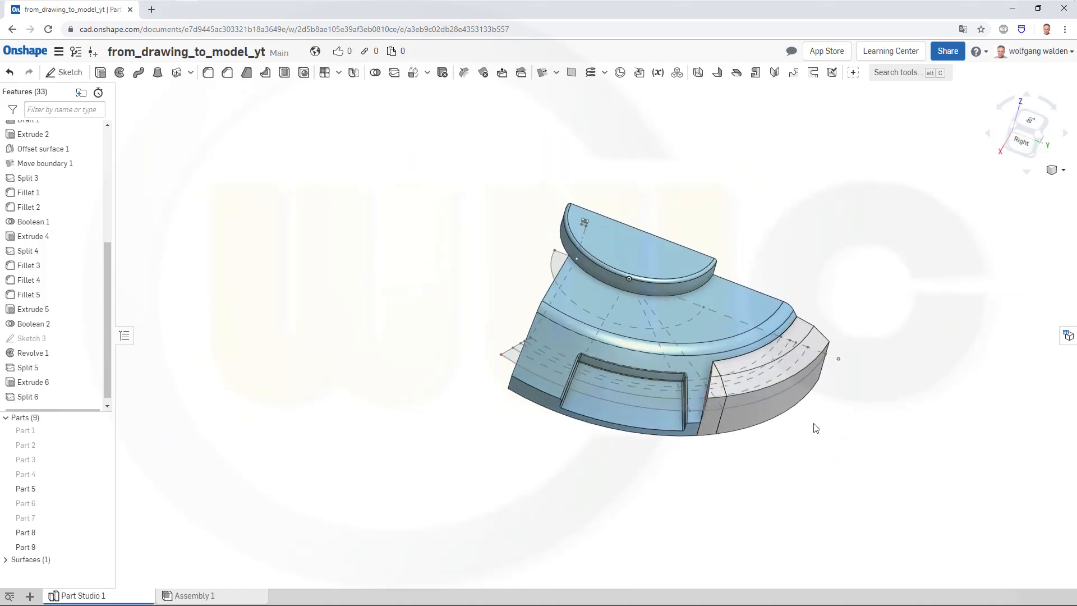
scroll(815, 421, up, 2)
scroll(608, 303, up, 3)
scroll(607, 293, down, 3)
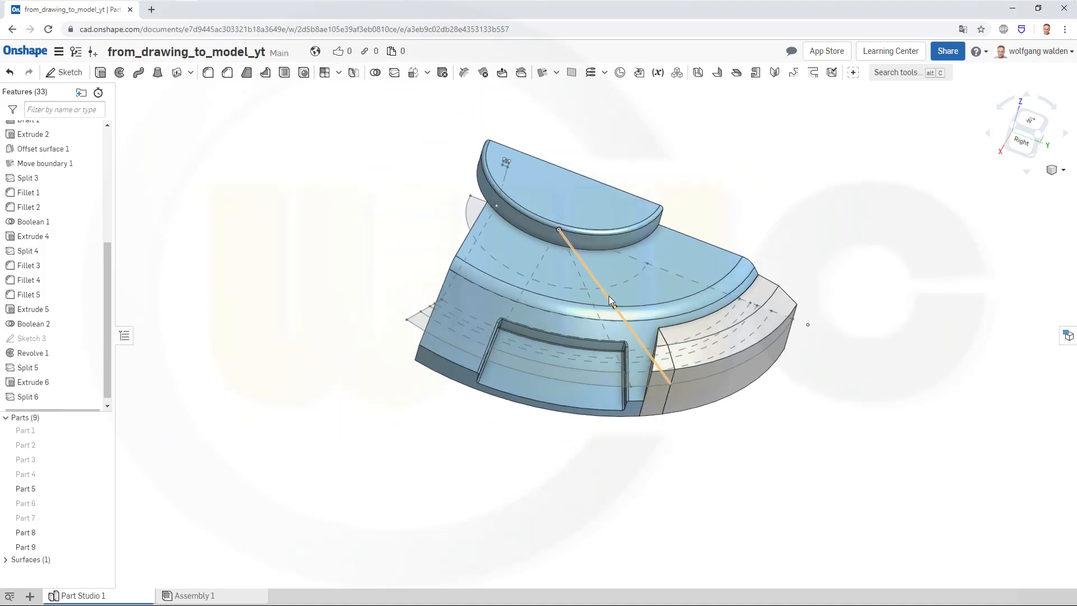
scroll(581, 292, up, 2)
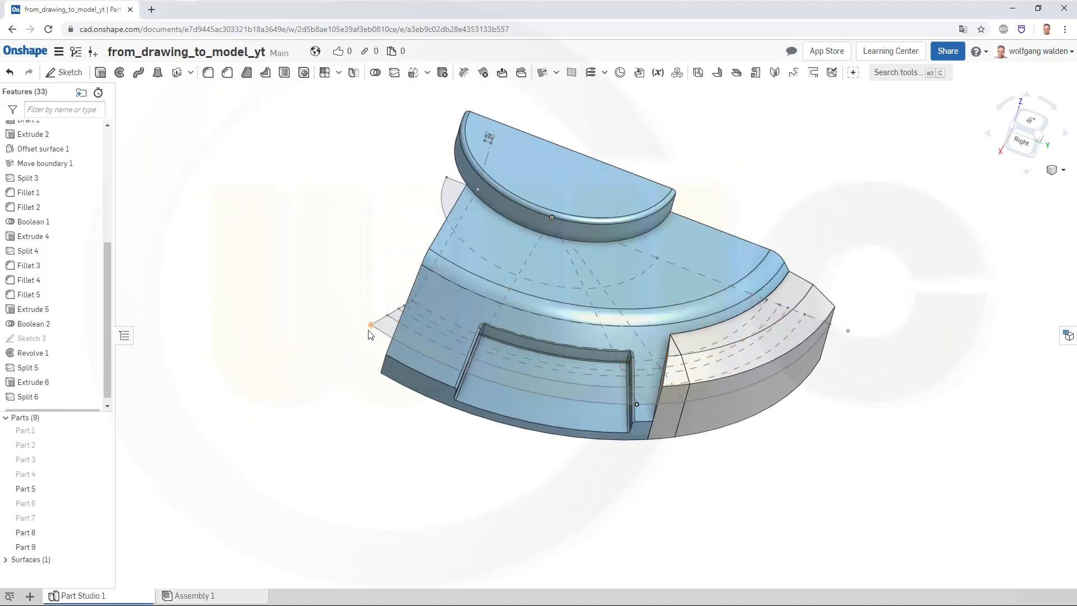
scroll(56, 185, up, 3)
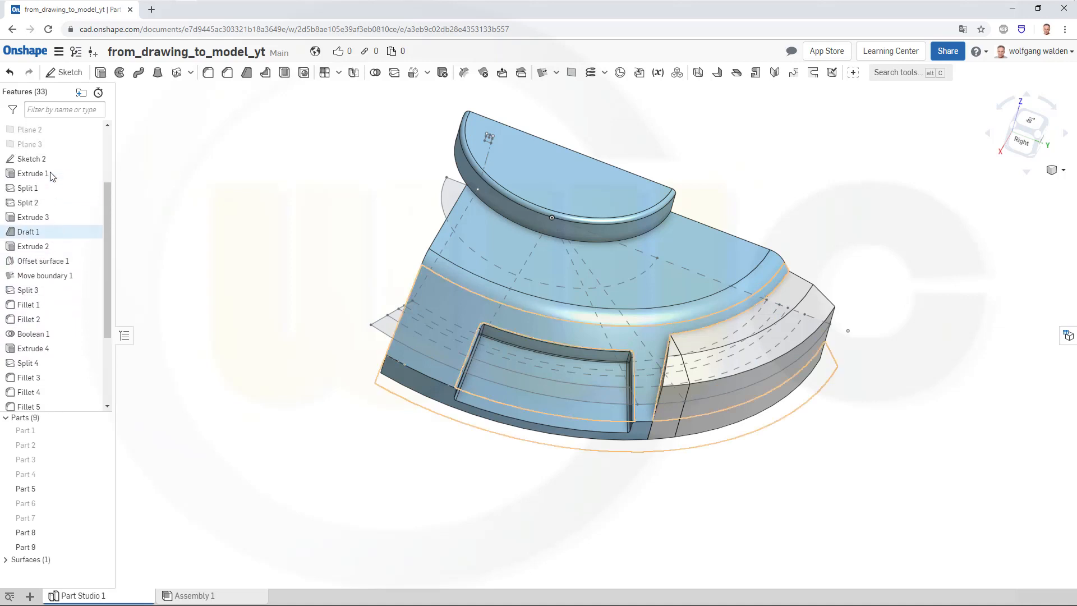
scroll(50, 169, up, 3)
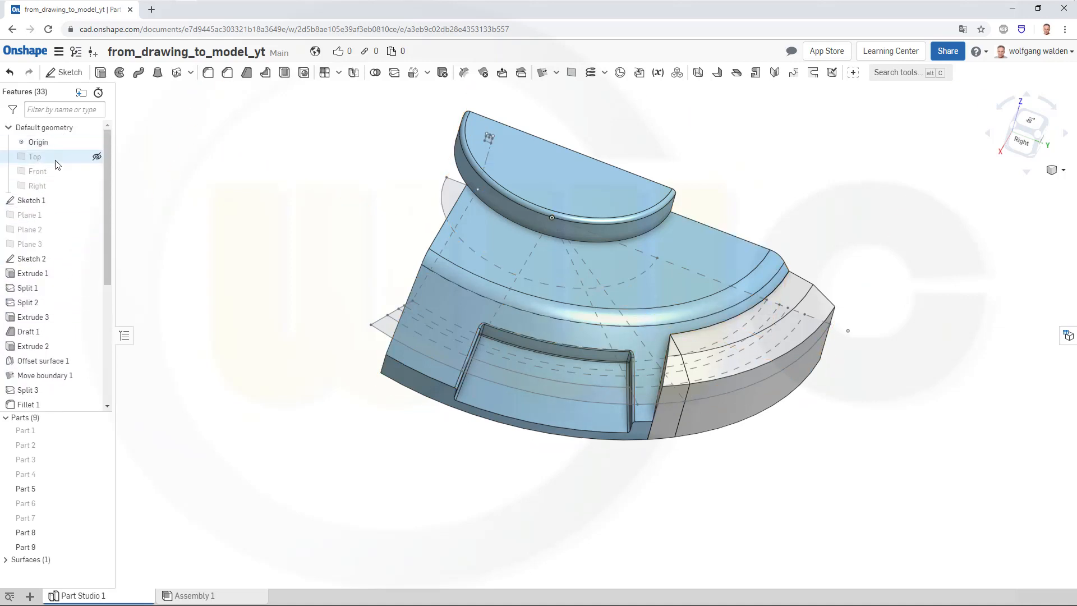
click(96, 200)
Create a three-point plane through the end piece's two upper vertices and the lower vertex where it meets the blue part
mouse_move(306, 240)
right_down()
mouse_move(320, 217)
mouse_move(337, 227)
right_up()
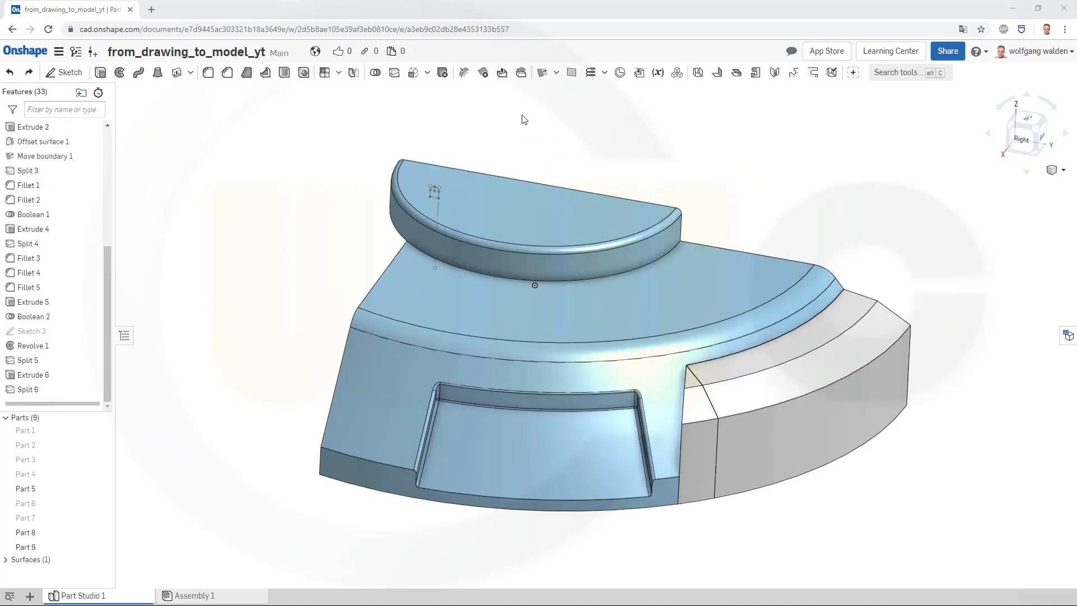
click(571, 74)
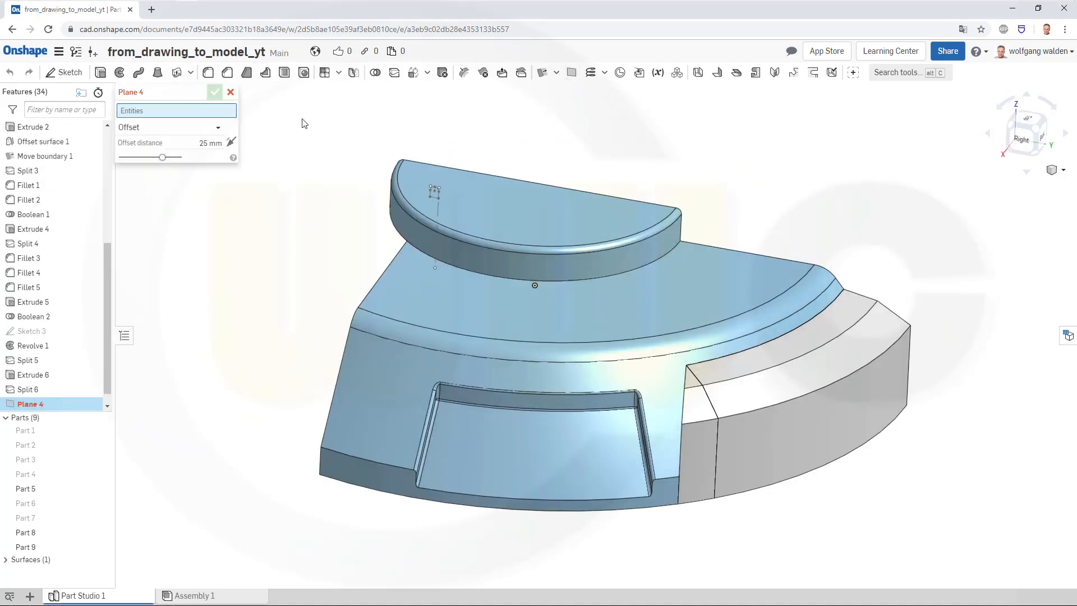
click(216, 127)
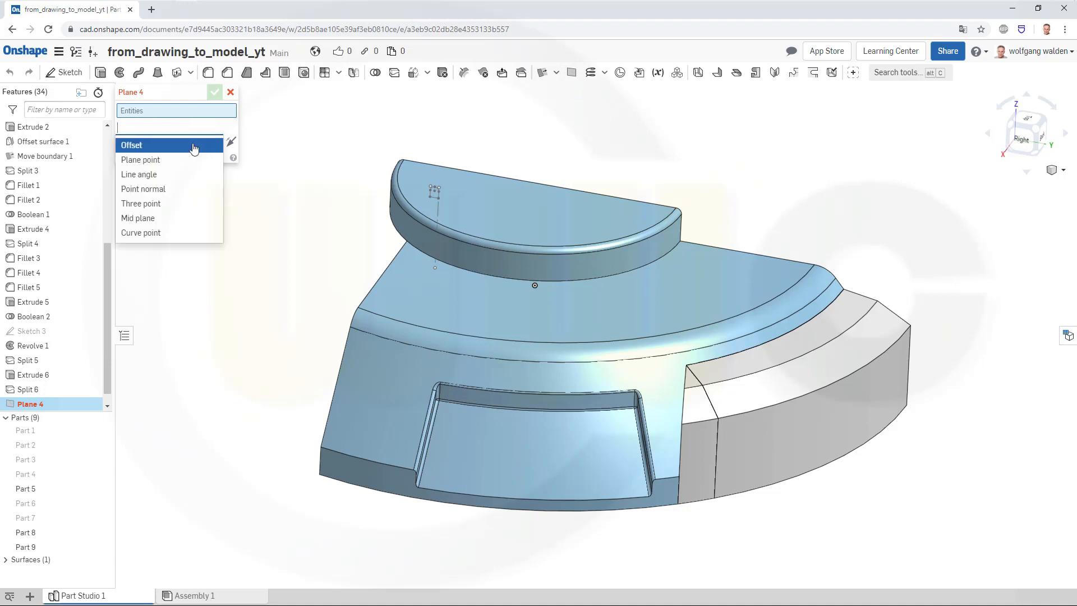
click(159, 207)
scroll(731, 457, up, 5)
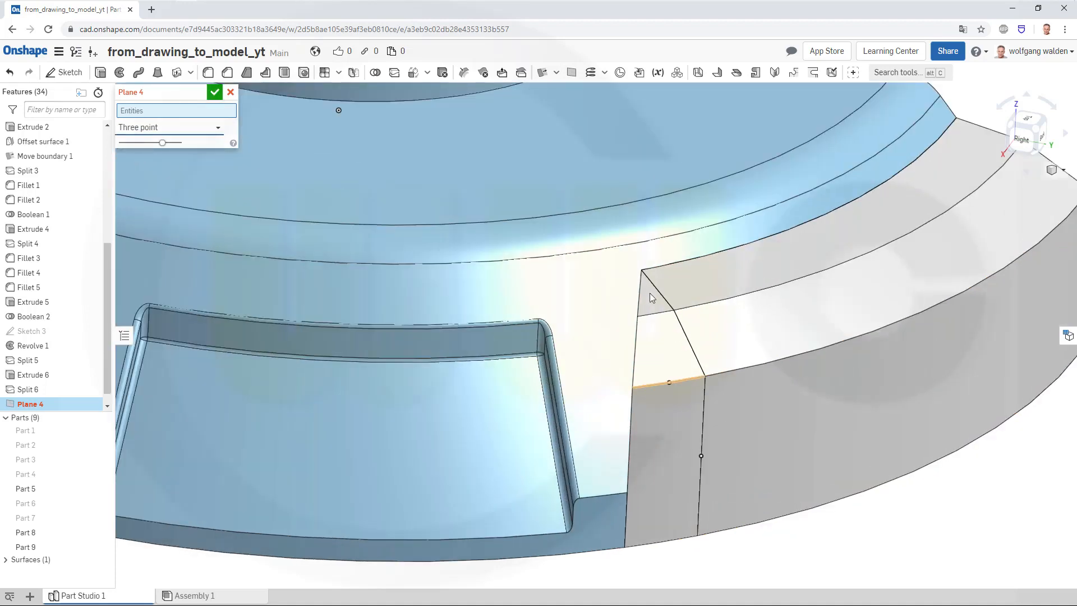
click(642, 271)
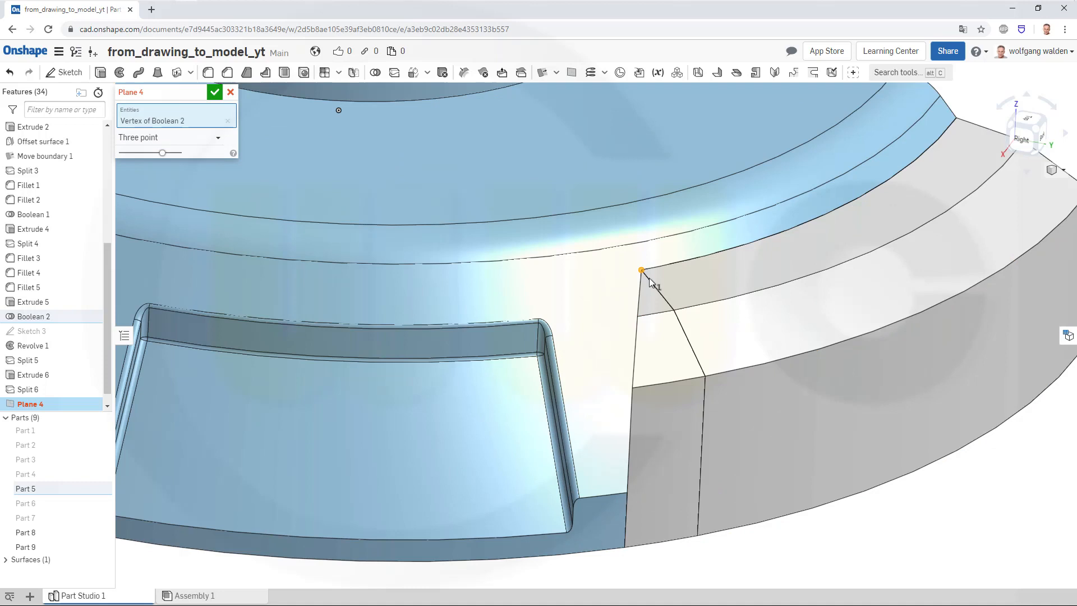
click(674, 311)
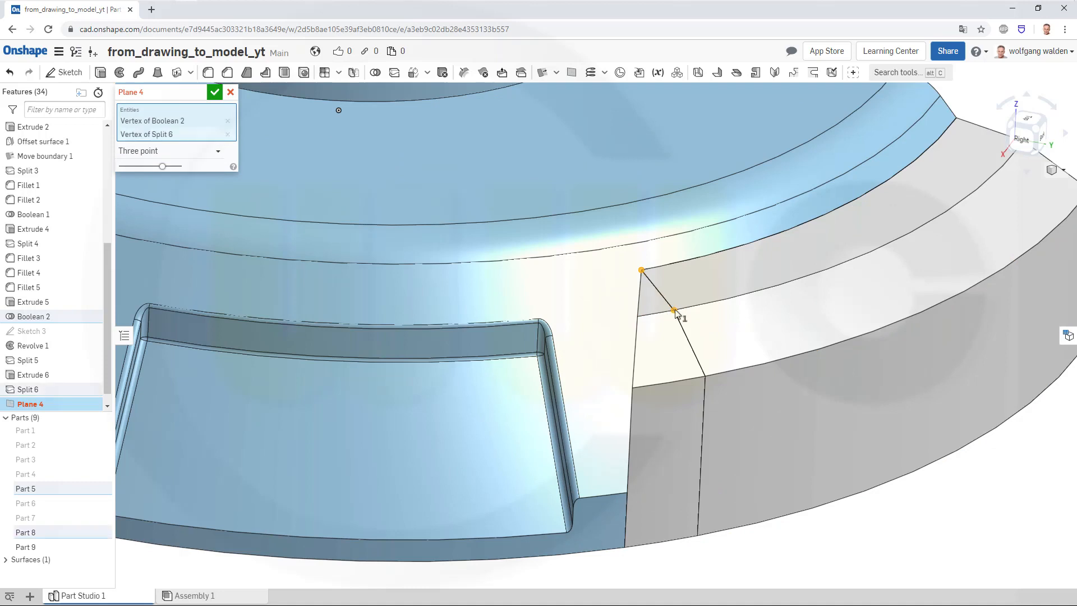
click(627, 494)
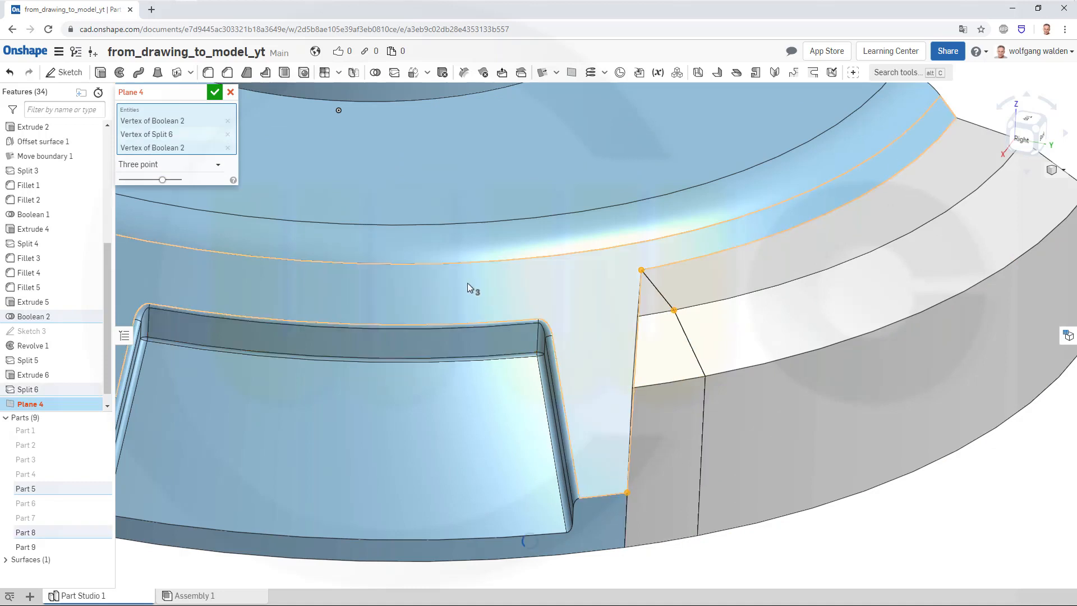
click(213, 92)
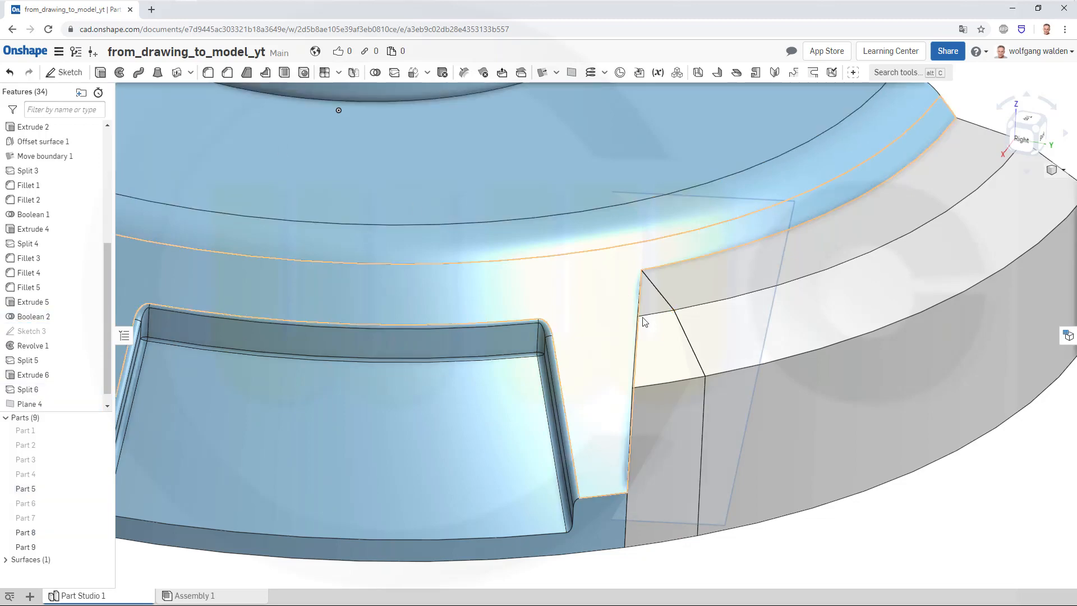
Split the small end piece, Part 9, with the new three-point plane, Plane 4, keeping the tools
mouse_move(932, 512)
right_down()
mouse_move(931, 501)
mouse_move(948, 515)
right_up()
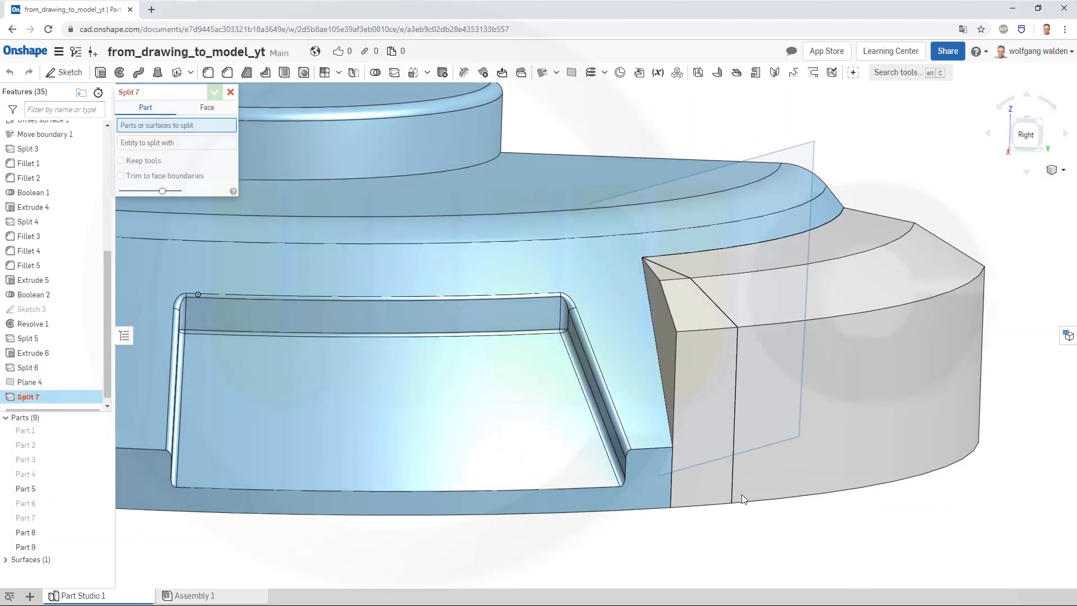
click(694, 494)
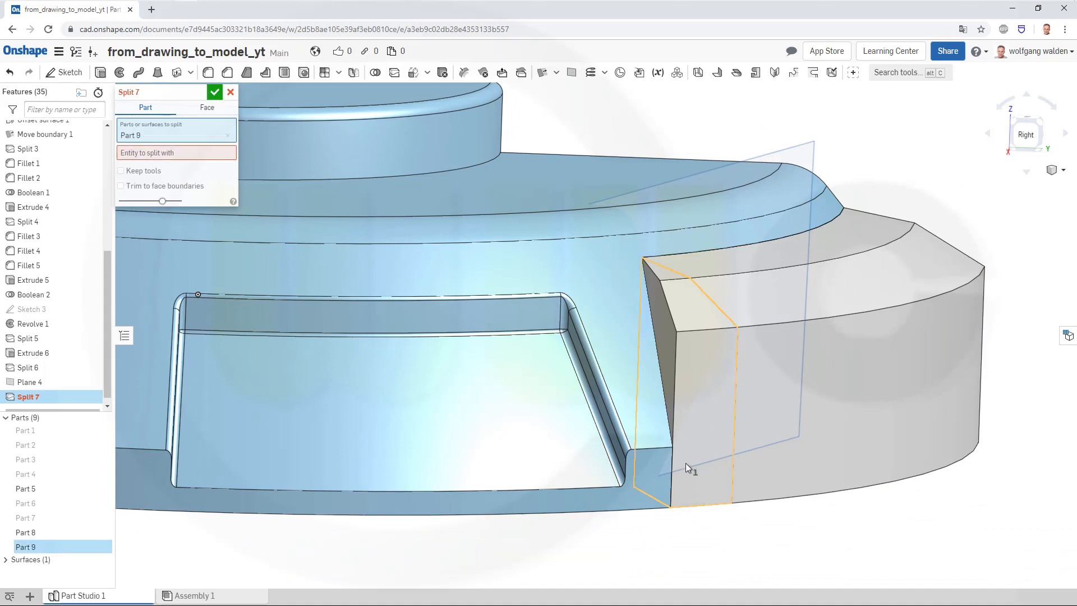
click(191, 161)
click(813, 154)
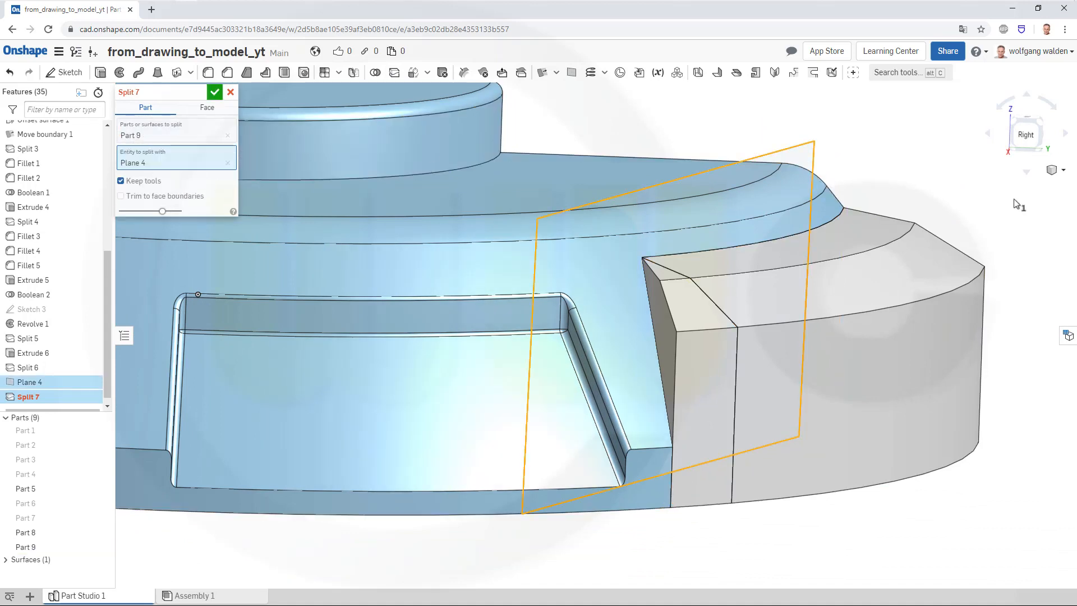
click(213, 92)
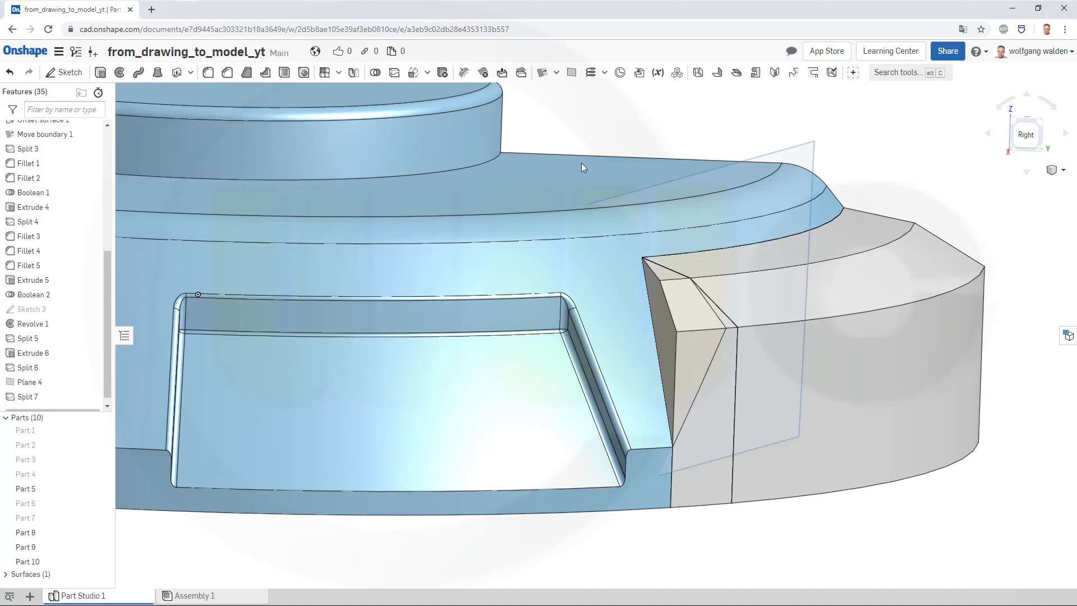
Hide the split-off upper wedge, Part 10, and inspect the slanted cut where it meets the blue part
right_click(685, 364)
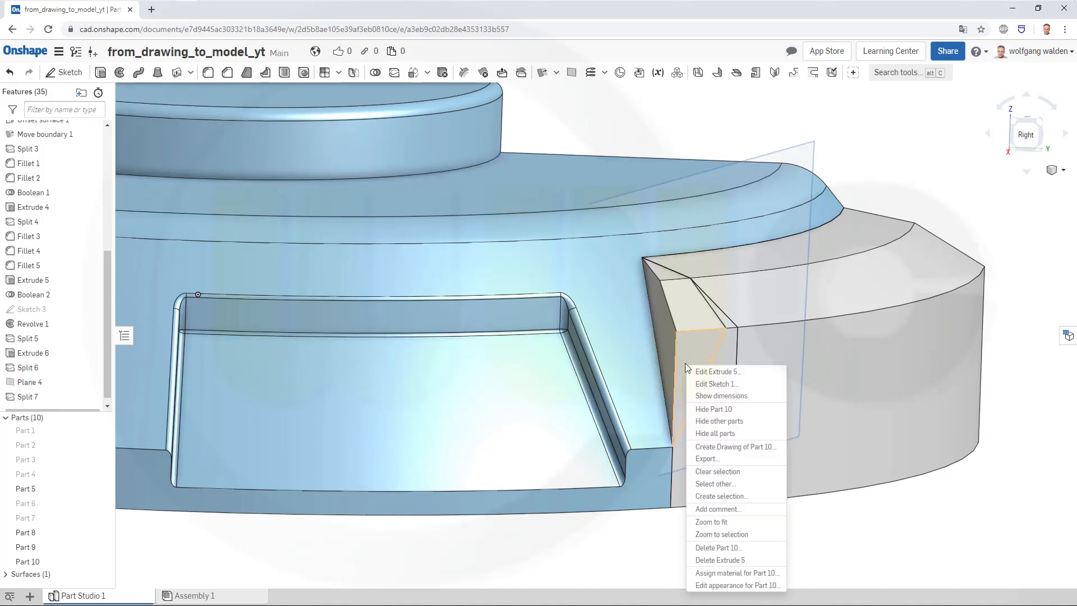
click(714, 409)
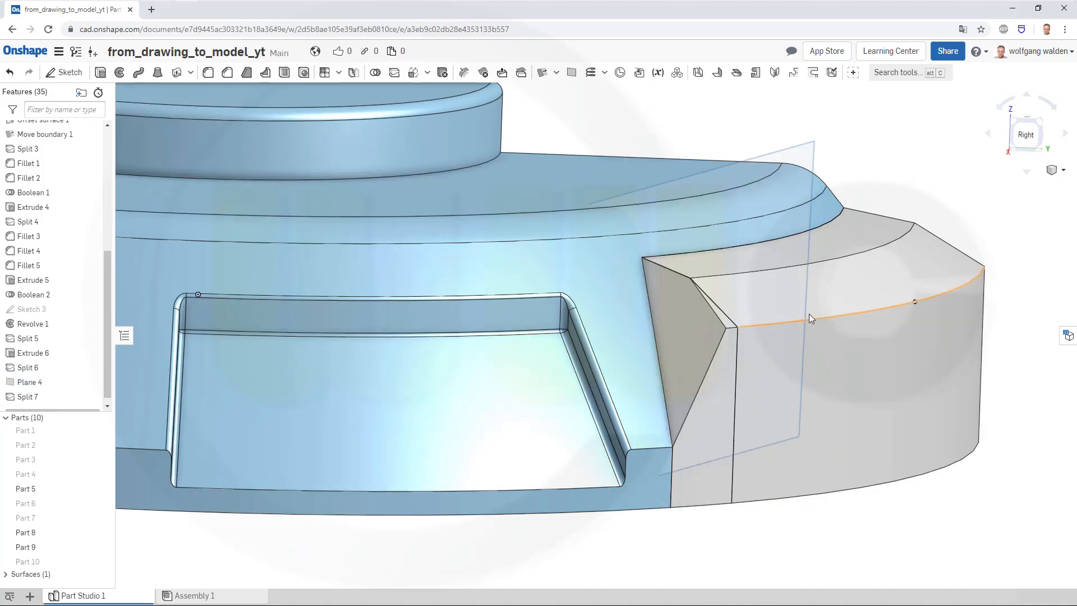
right_drag(783, 315, 783, 320)
scroll(634, 392, up, 2)
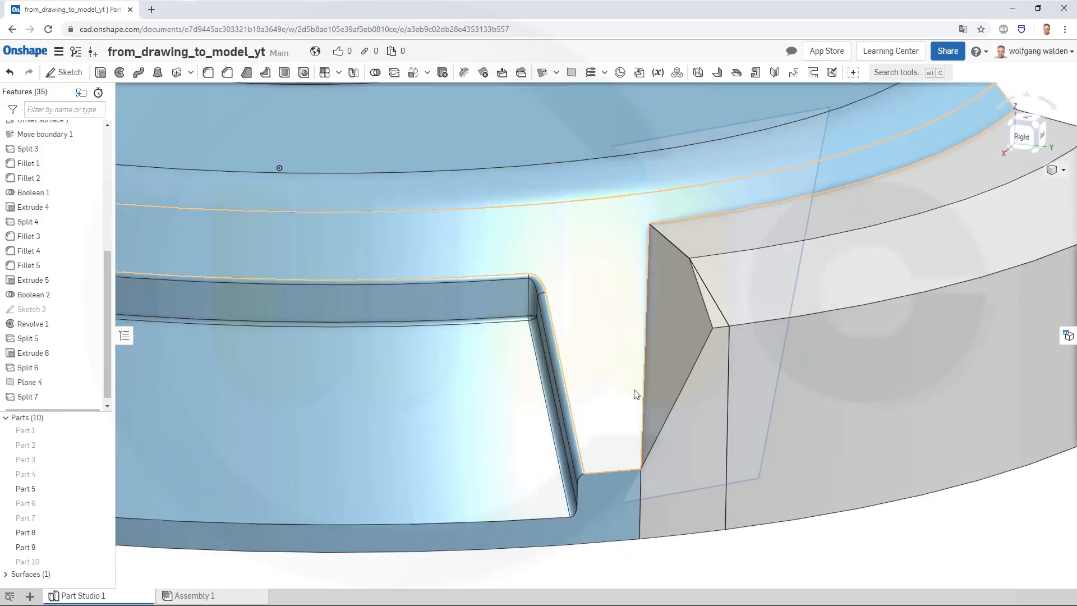
scroll(637, 395, up, 4)
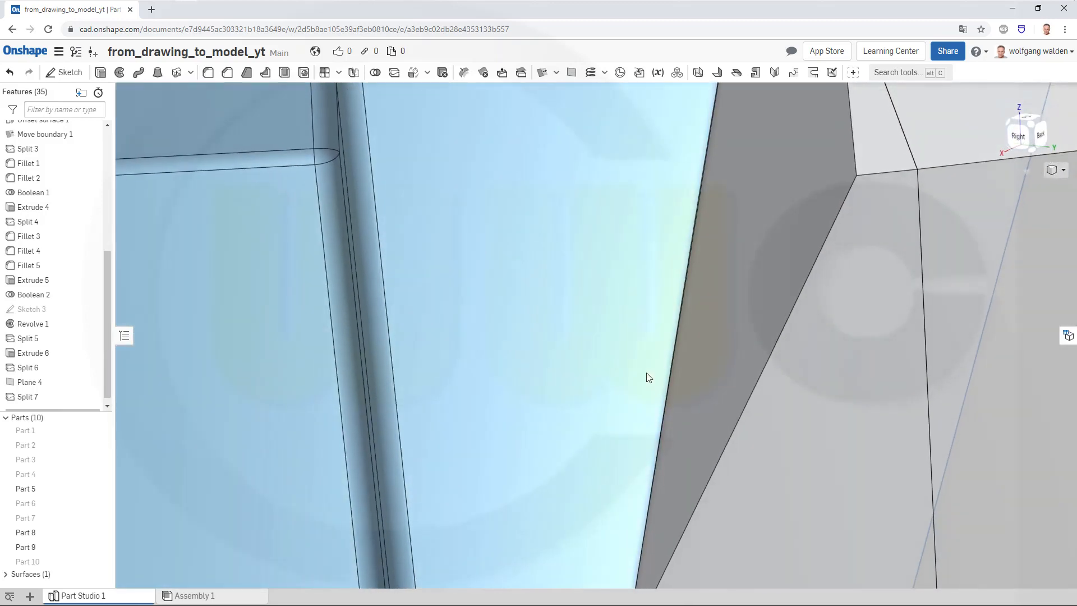
scroll(645, 368, down, 3)
scroll(656, 345, down, 2)
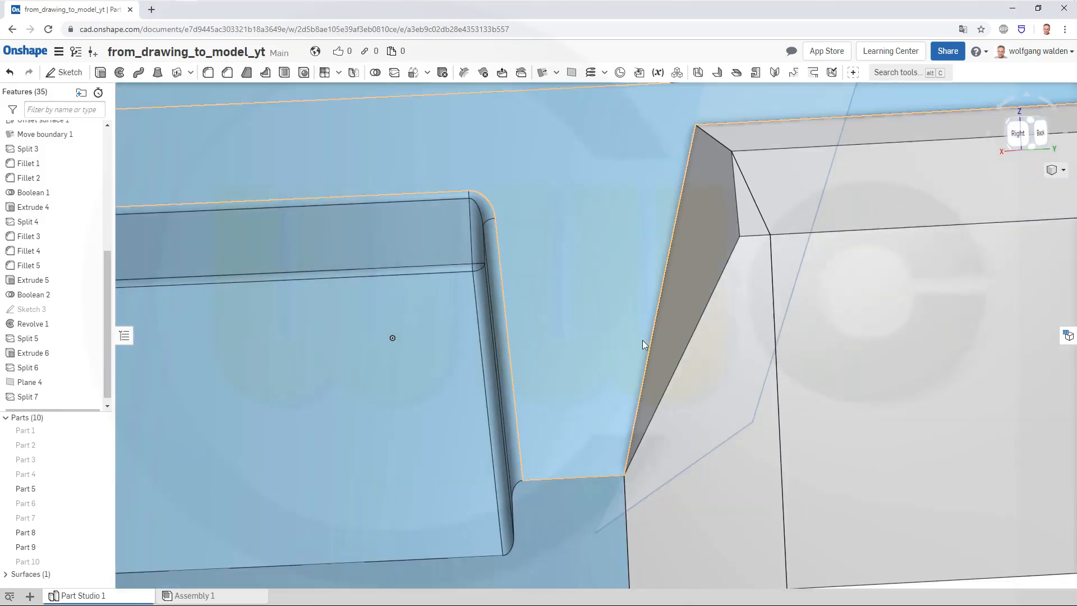
scroll(643, 344, down, 5)
right_drag(631, 342, 705, 311)
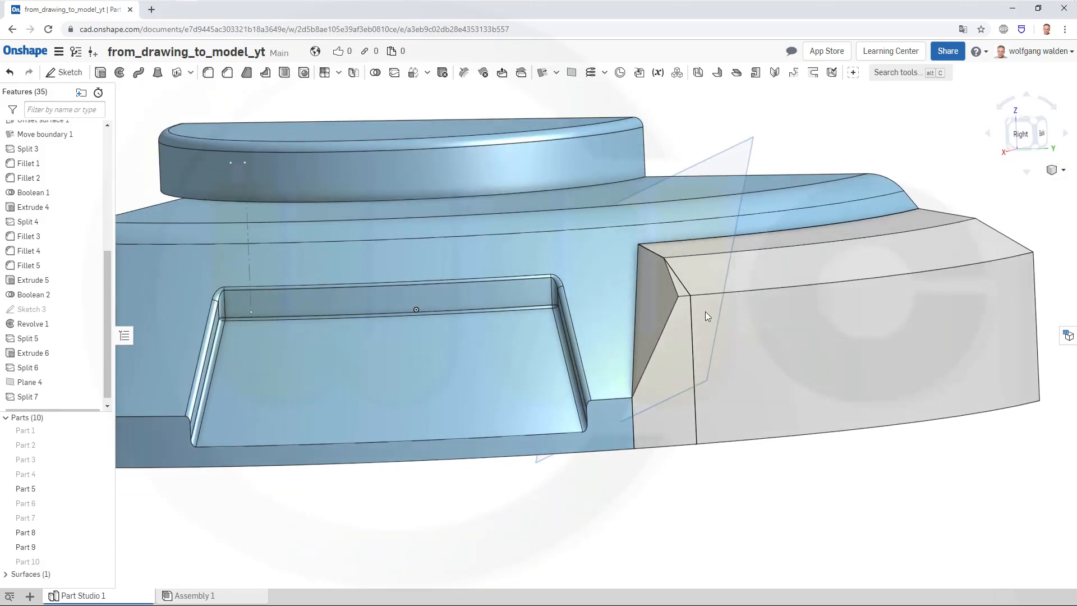
Hide Plane 4, the remaining end piece Part 9, and the outer section Part 8
right_click(755, 162)
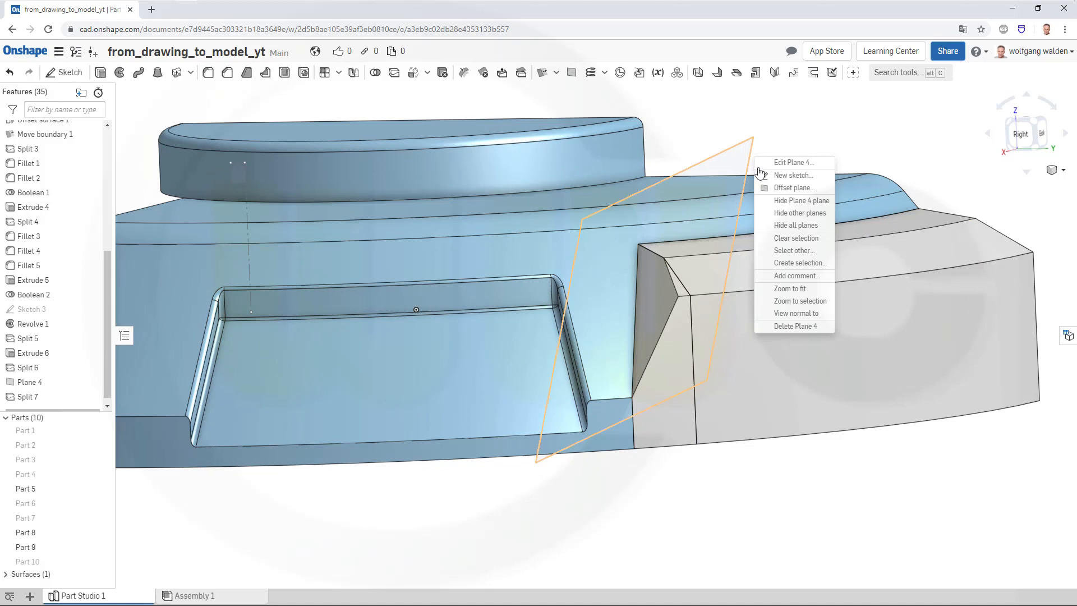
click(788, 201)
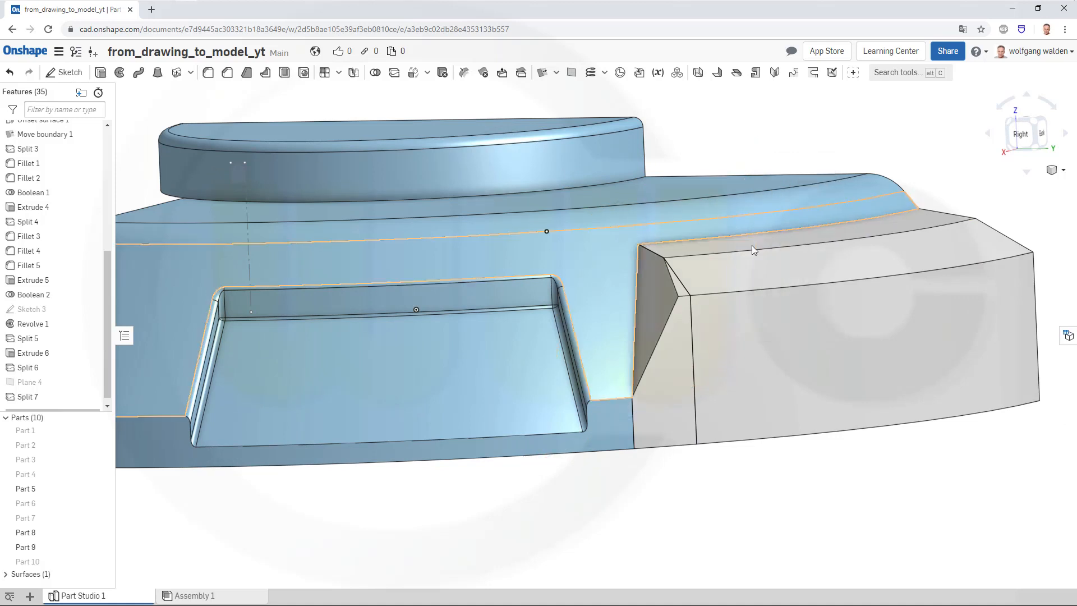
right_click(683, 383)
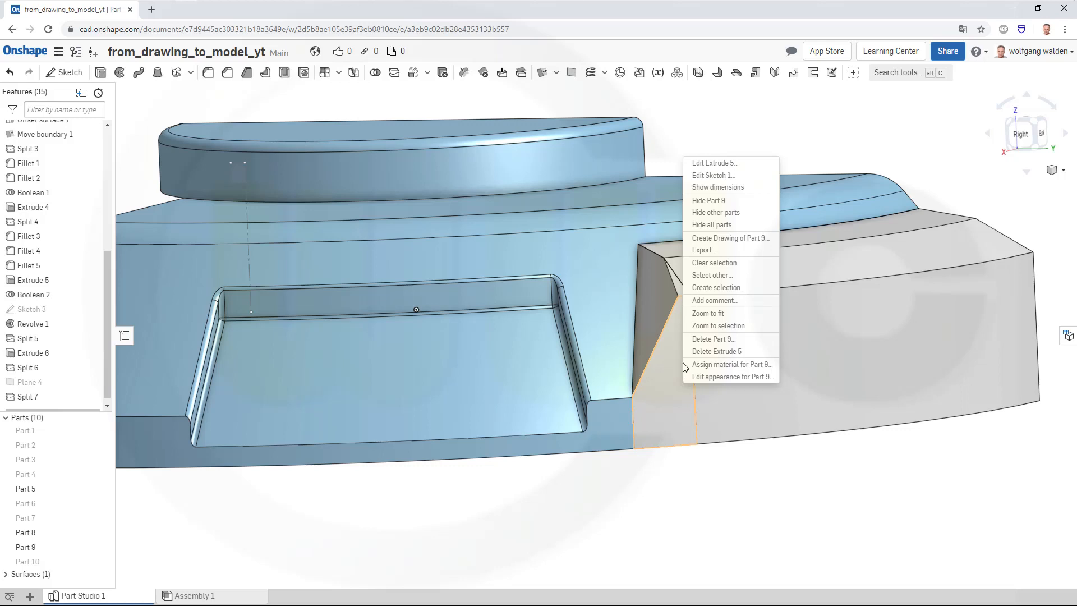
click(710, 204)
right_click(781, 352)
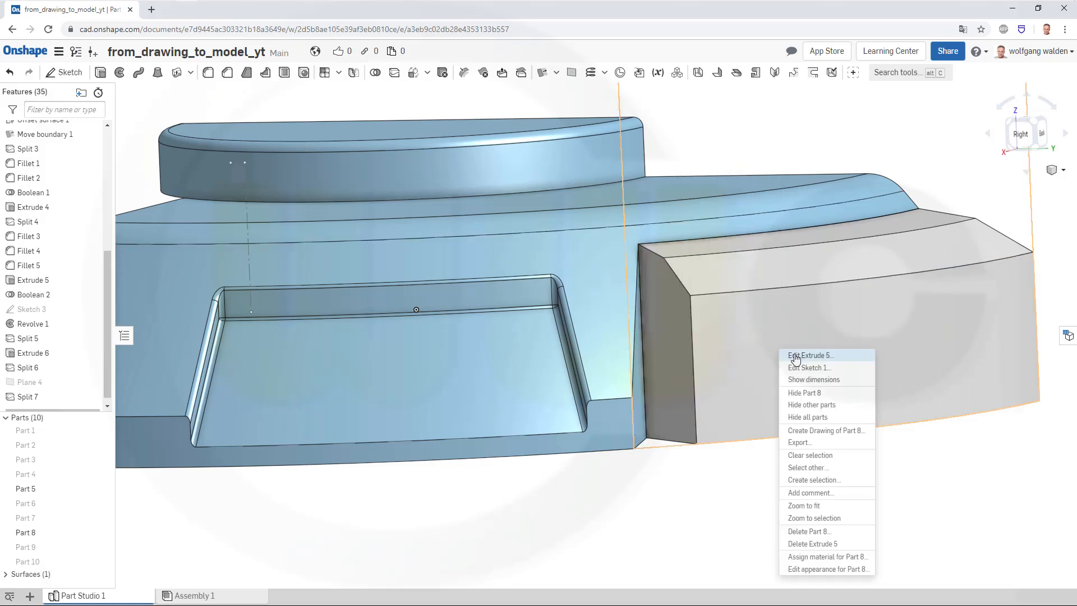
click(808, 393)
right_drag(802, 368, 673, 320)
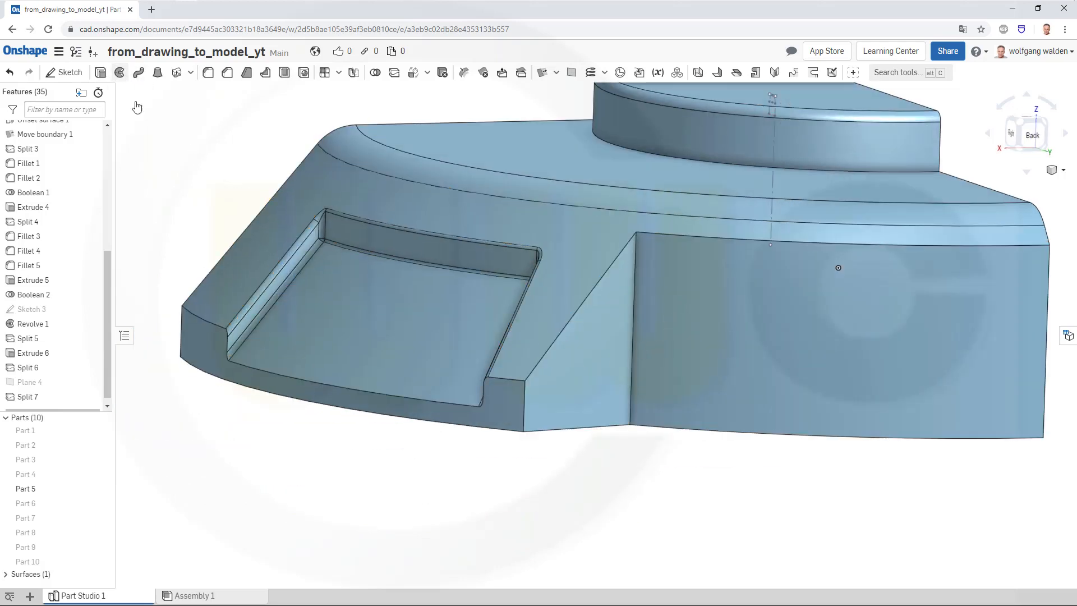
Revolve the exposed triangular end face 2 degrees in one direction, reversed, about the upper cylindrical face, adding it to Part 5
click(120, 72)
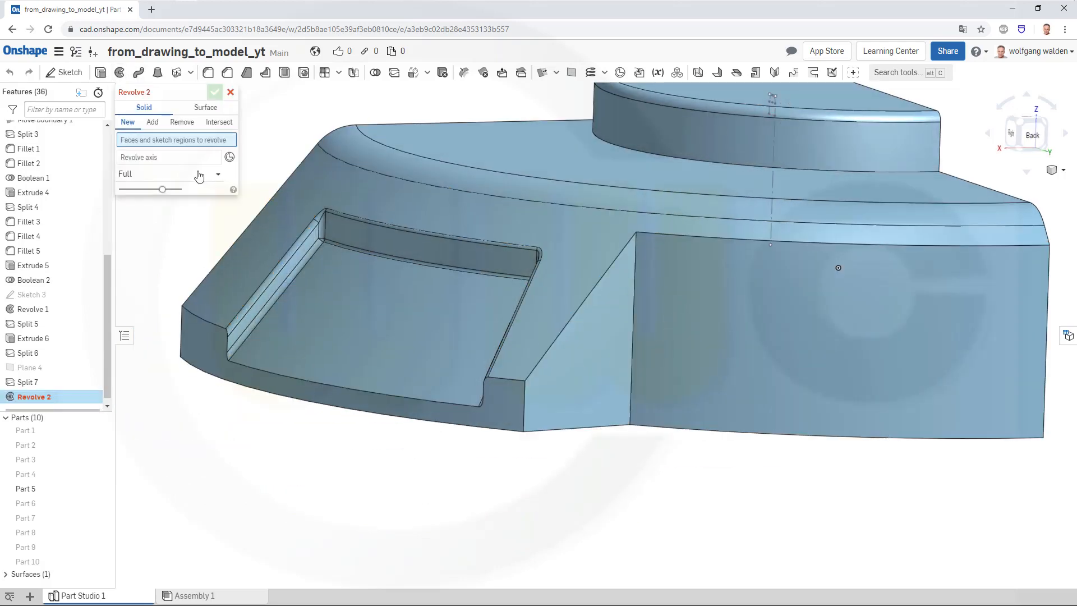
click(605, 325)
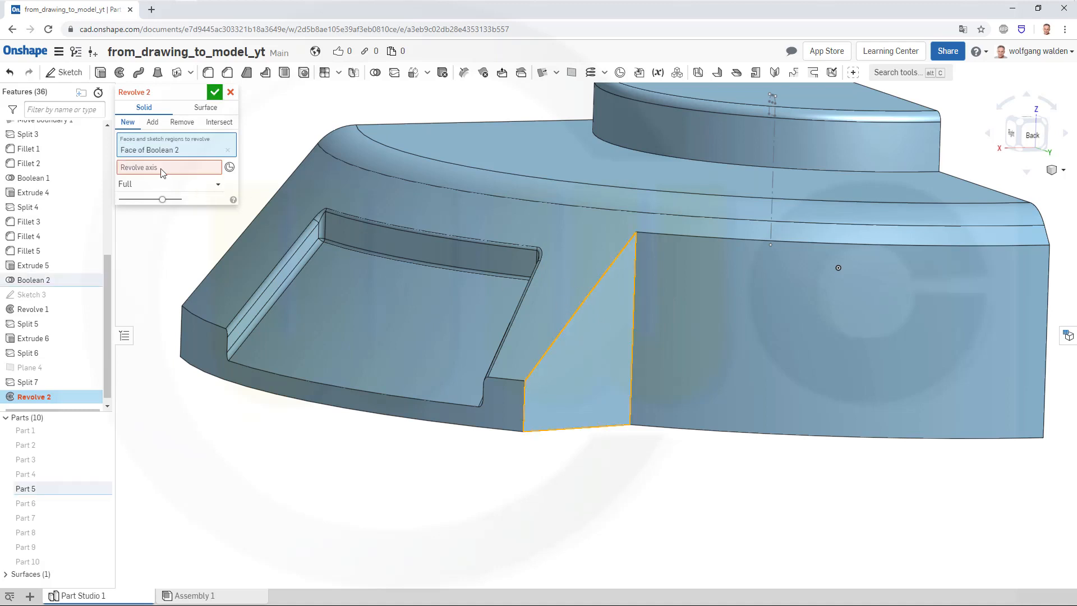
click(733, 139)
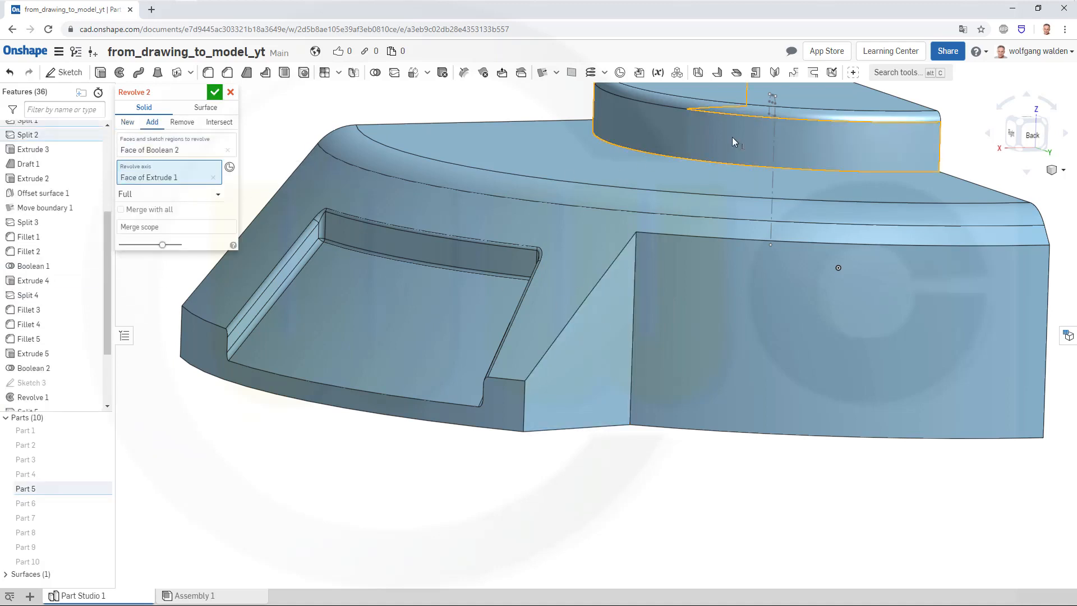
click(210, 195)
click(151, 228)
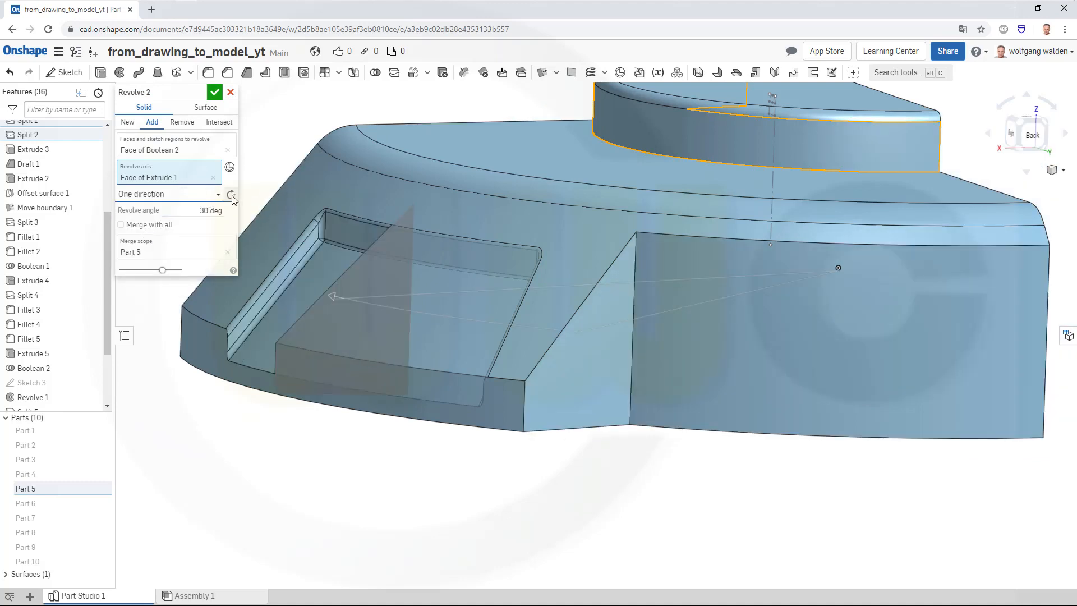
click(169, 215)
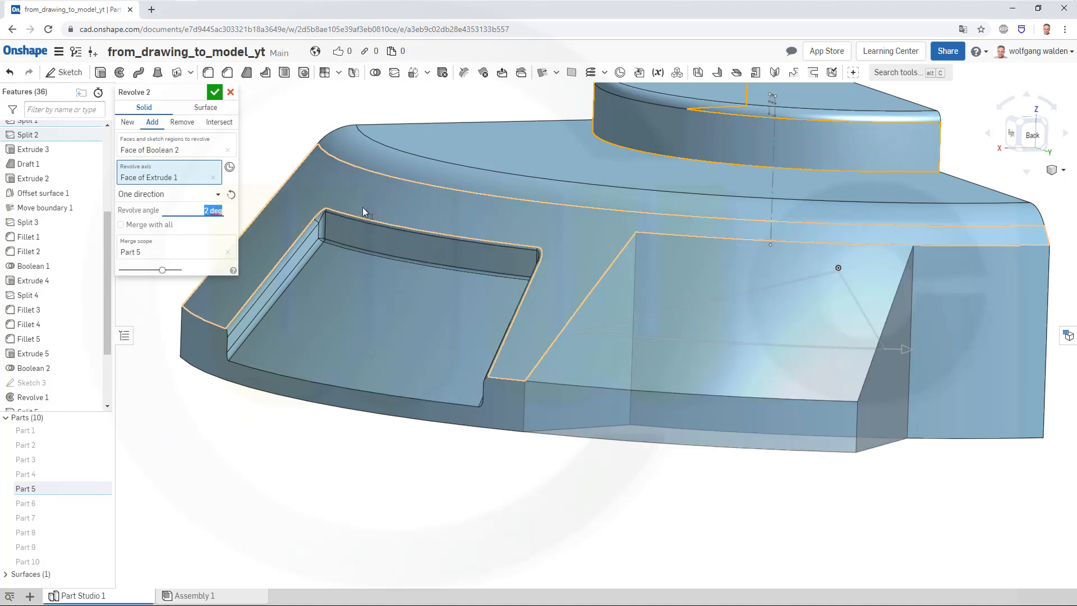
click(214, 92)
Show and re-hide Part 9 and Part 10 in turn to compare them with the revolved extension
right_drag(399, 352, 426, 392)
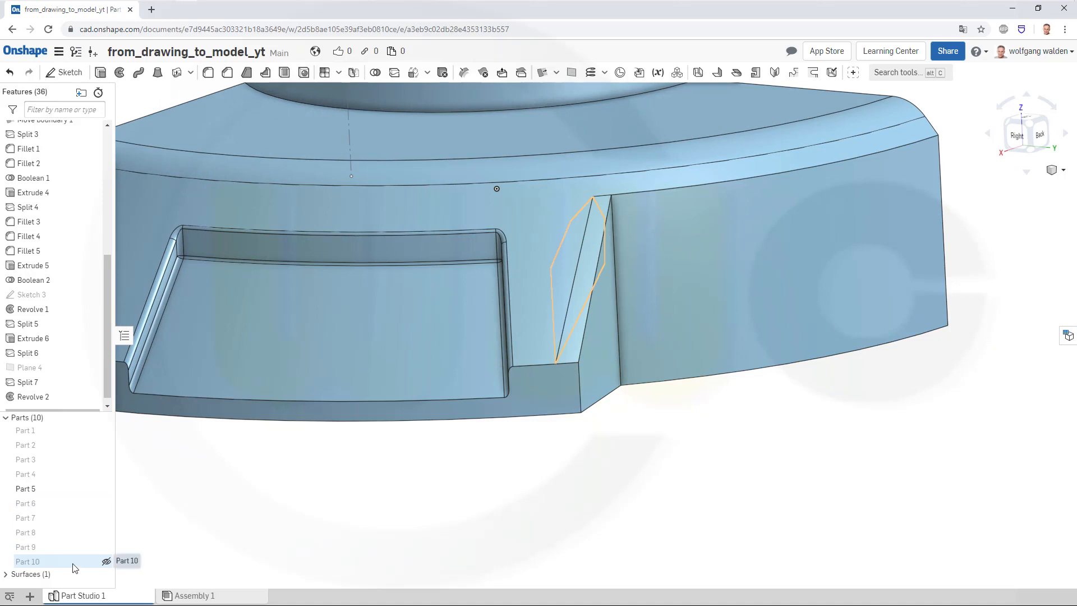
click(106, 547)
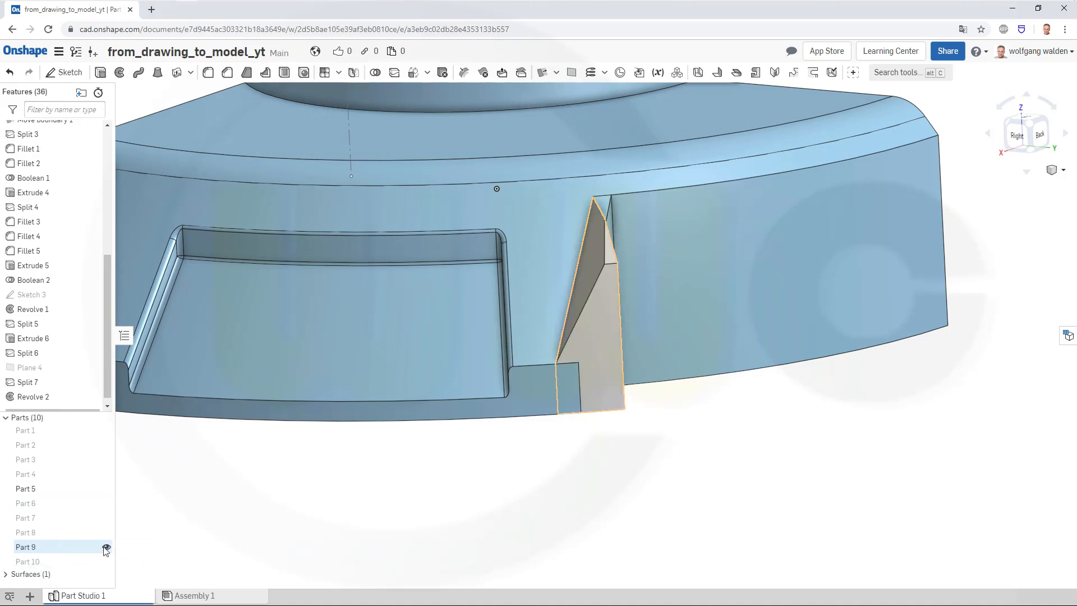
click(106, 547)
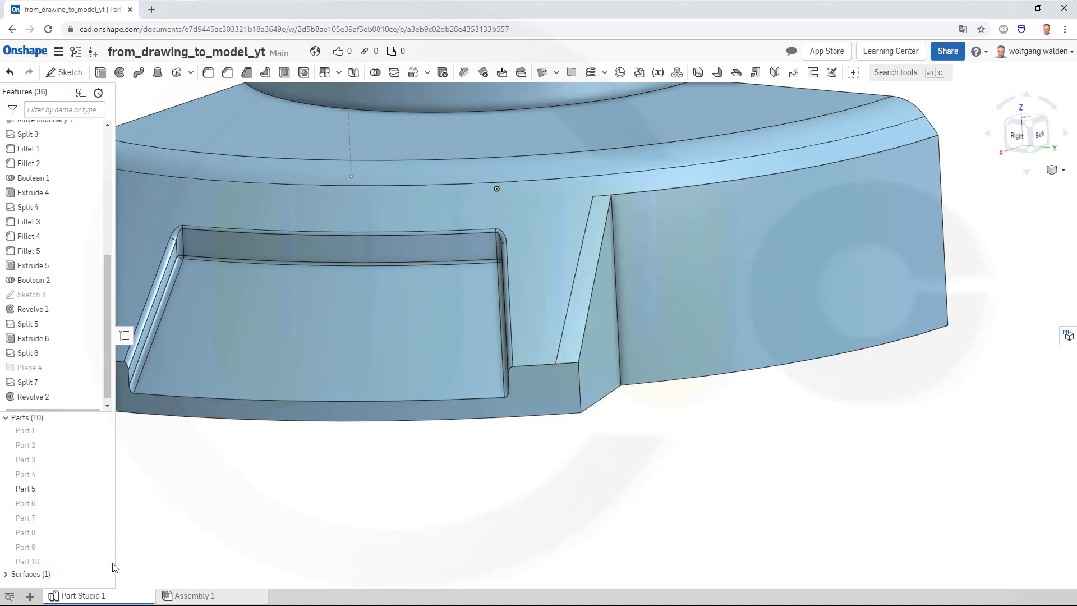
click(106, 562)
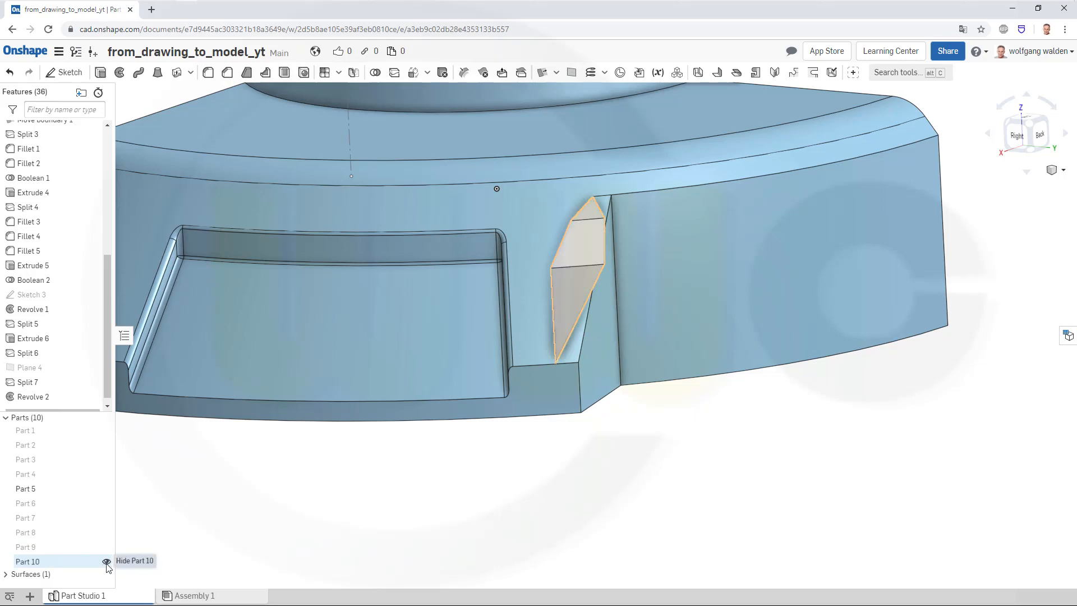
click(107, 562)
Show Part 9 and Part 8 beside Part 5 and view their overlap with the revolved extension up close
click(106, 547)
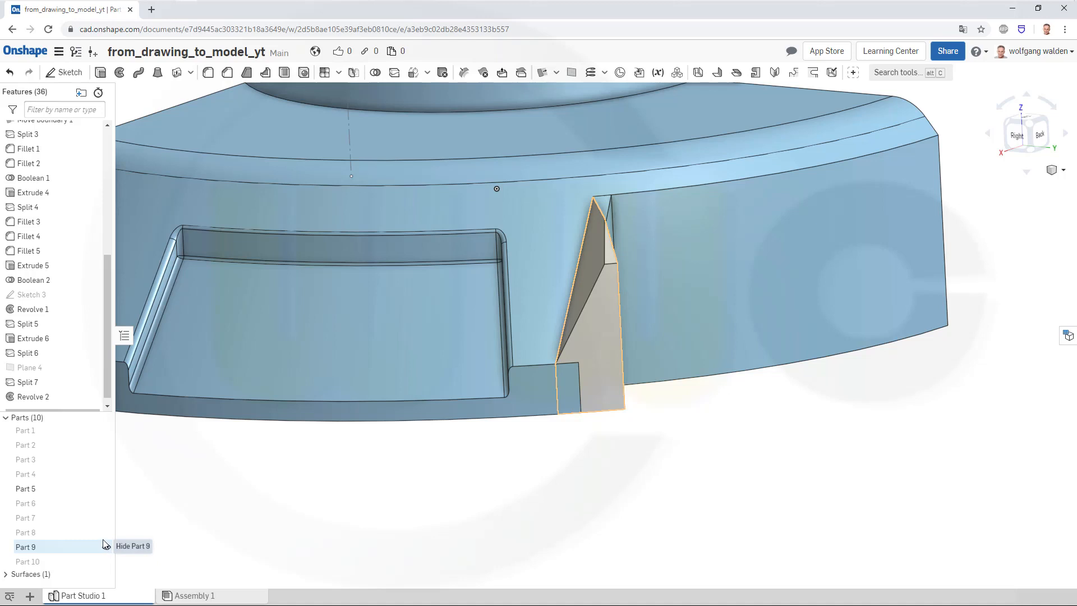
click(106, 532)
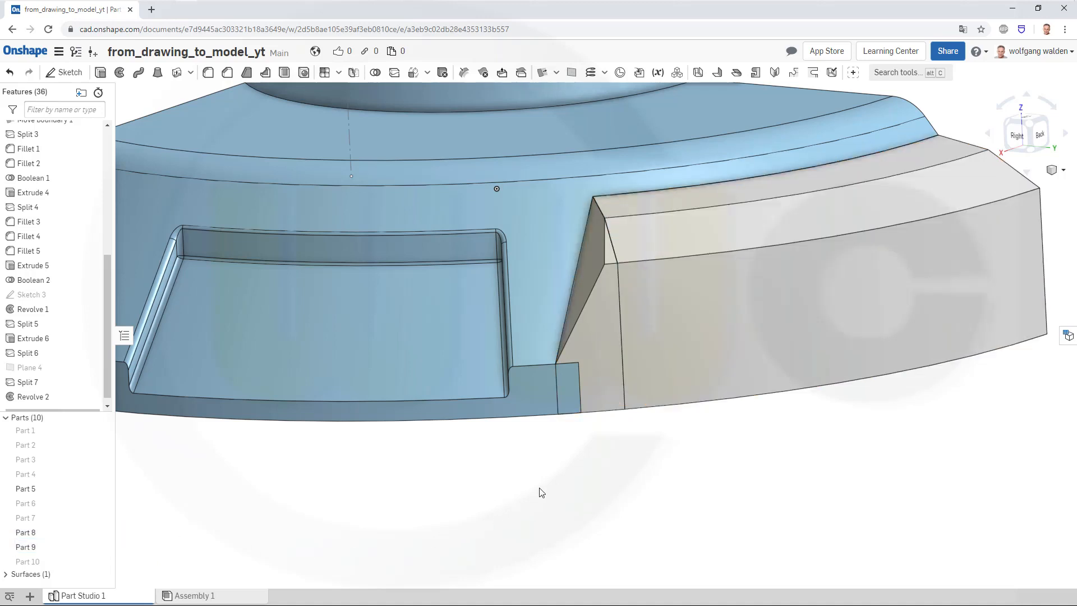
right_drag(539, 488, 582, 384)
scroll(611, 266, up, 3)
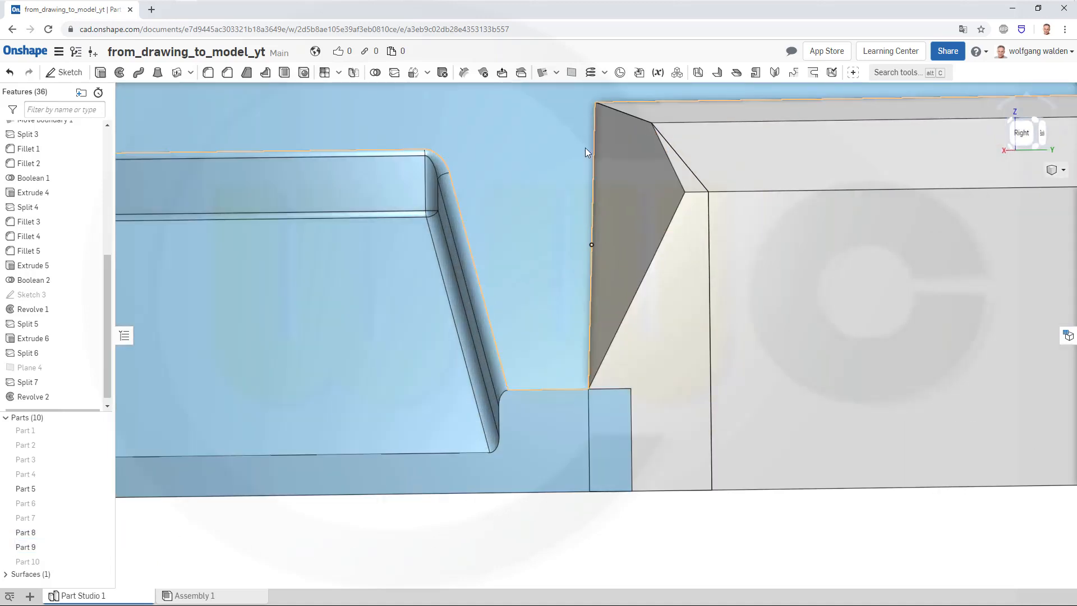
Unite Part 5, the outer section Part 8 and its end piece Part 9 into one body with a Boolean union
scroll(581, 241, down, 3)
right_drag(560, 244, 562, 279)
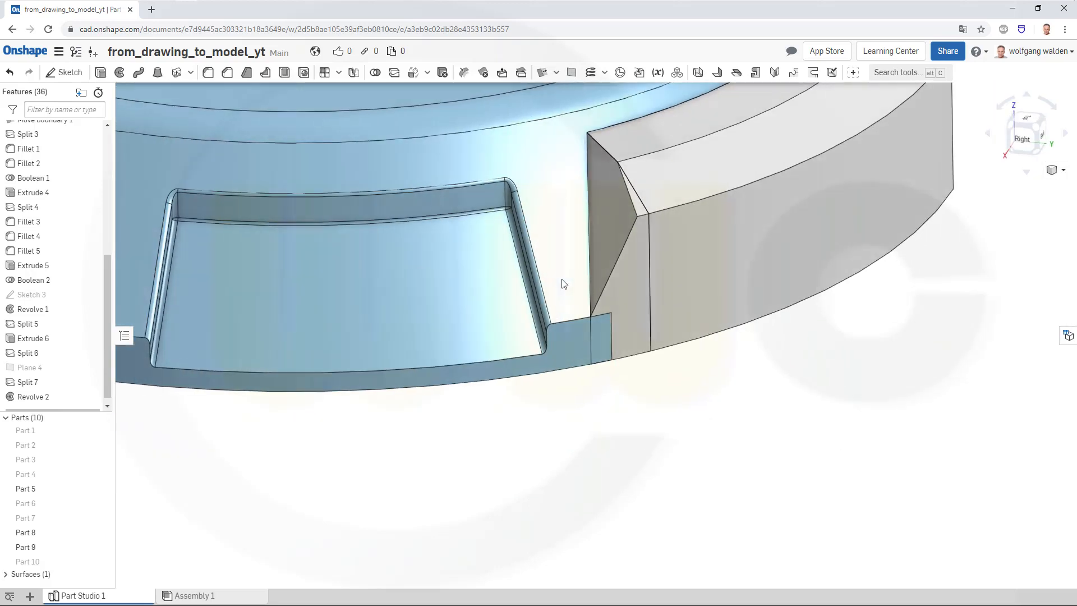
scroll(519, 150, down, 2)
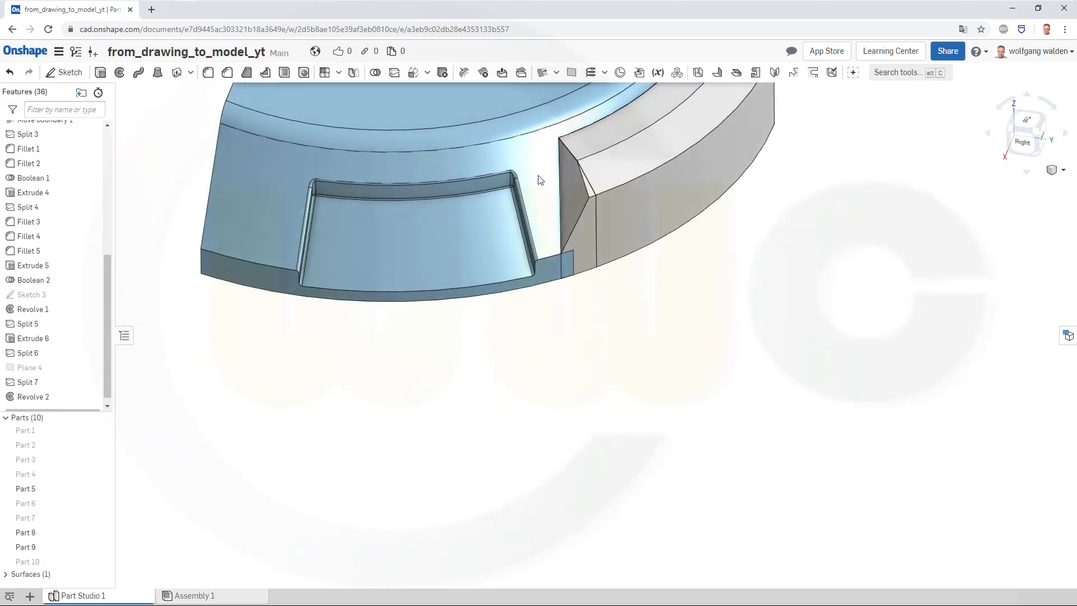
right_drag(536, 142, 459, 94)
scroll(467, 95, up, 2)
scroll(468, 96, up, 1)
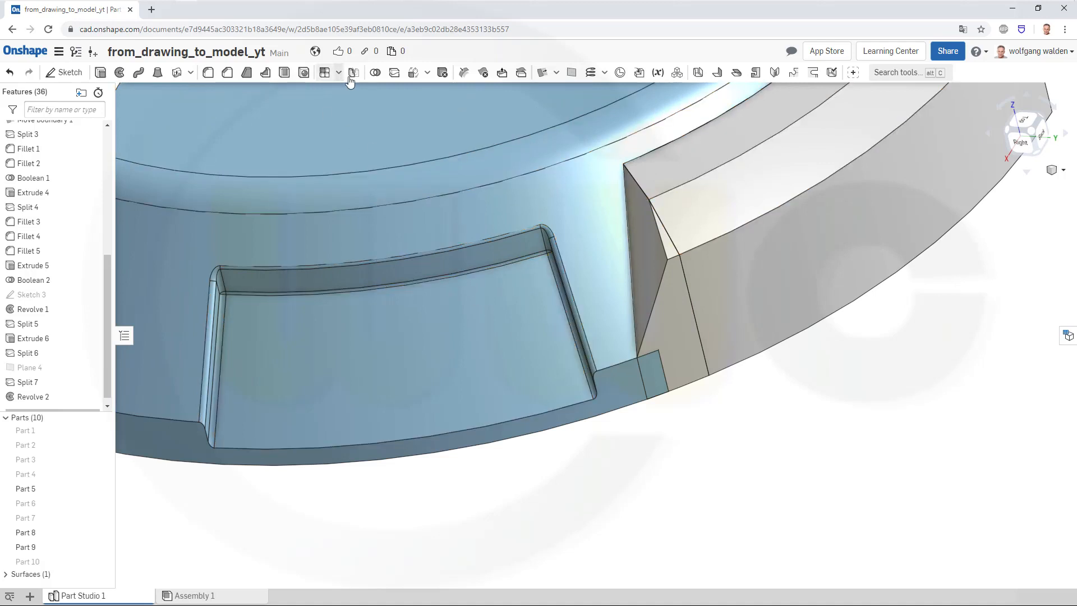
click(375, 72)
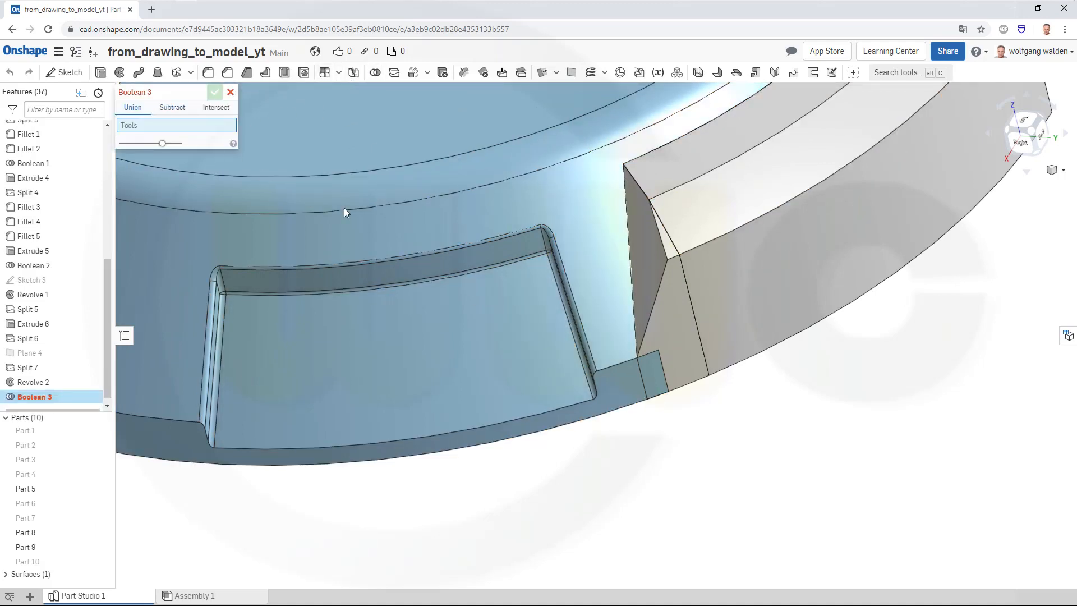
click(396, 191)
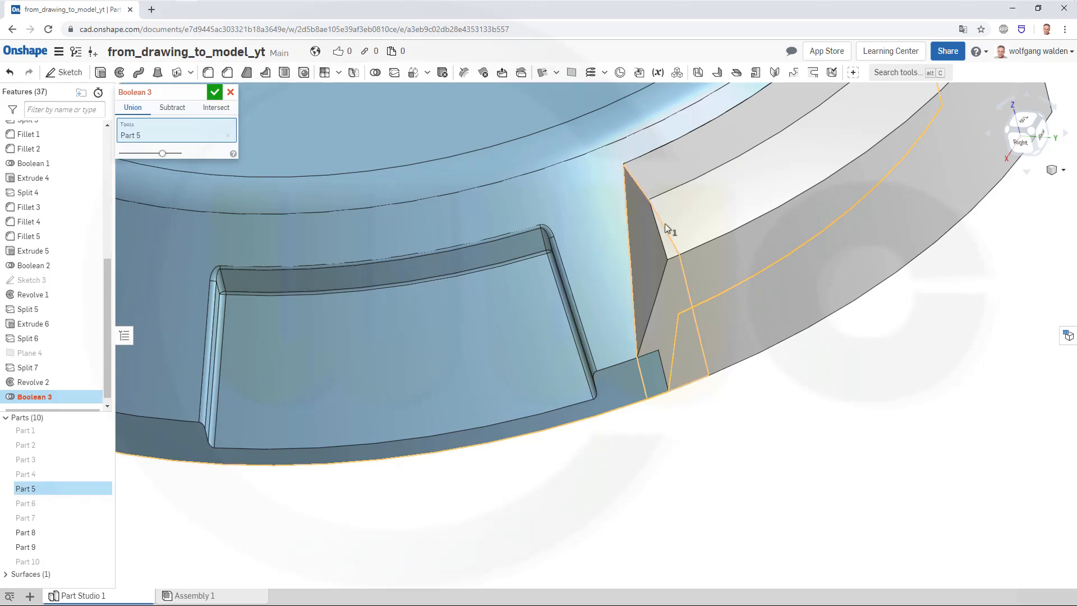
click(720, 204)
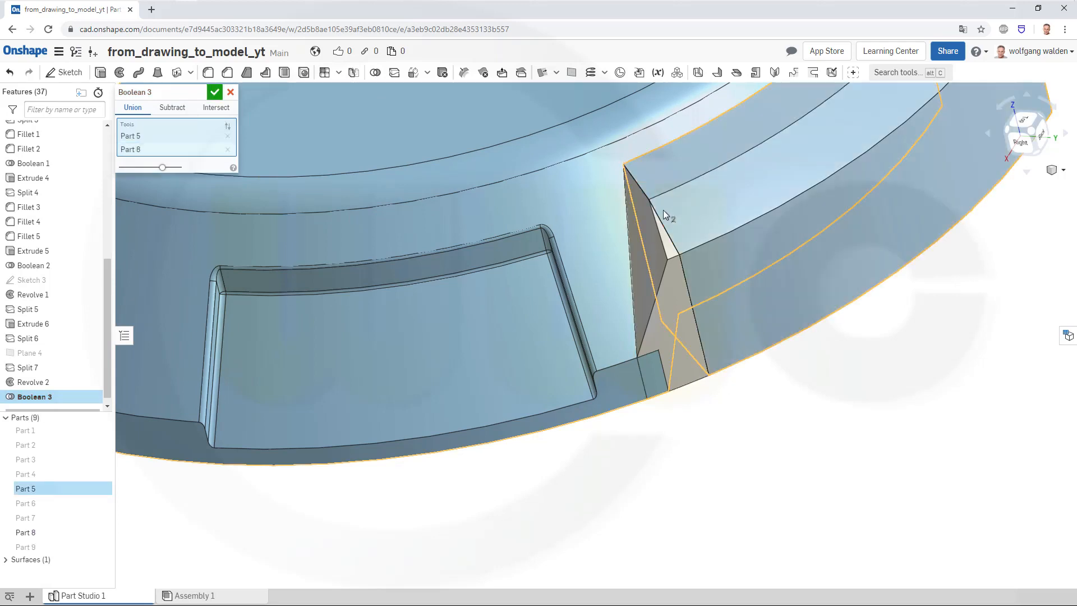
click(671, 285)
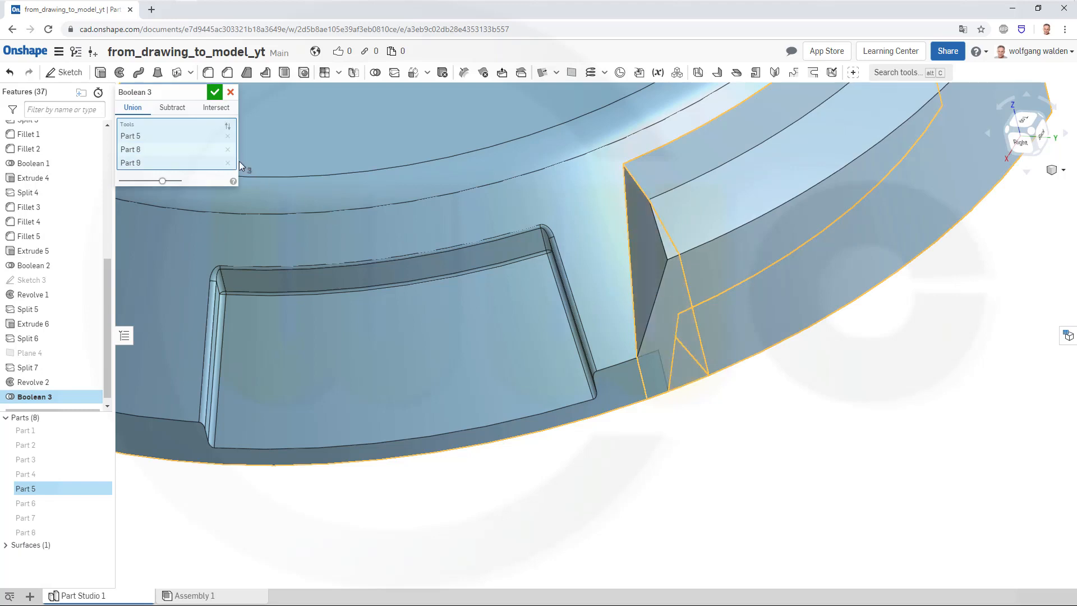
click(214, 93)
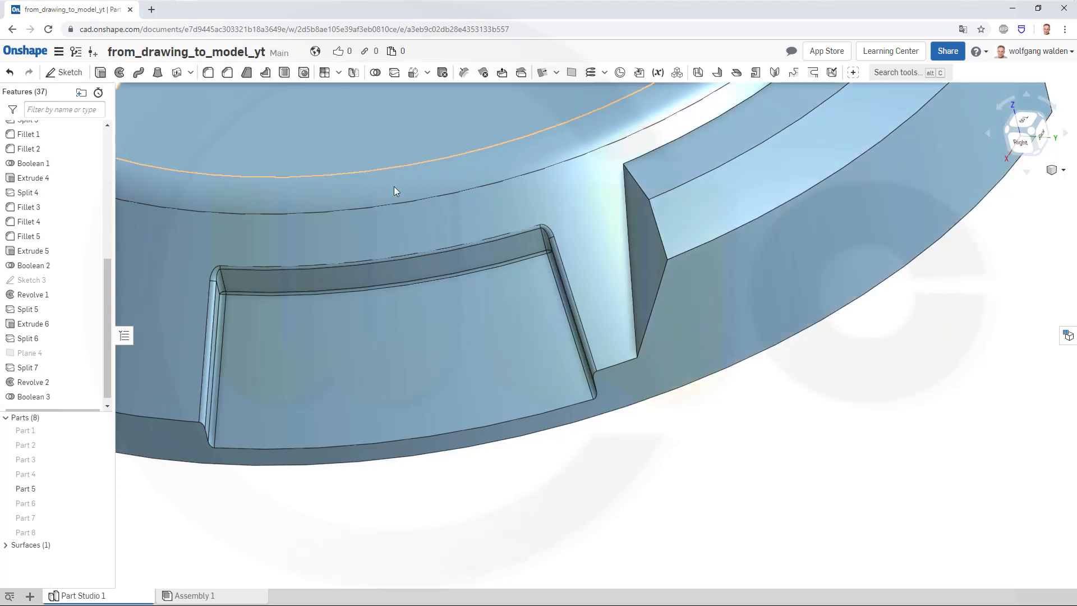
Fillet the long curved edge between the outer section's top face and its sloped face with a 1 mm radius
right_drag(591, 213, 585, 175)
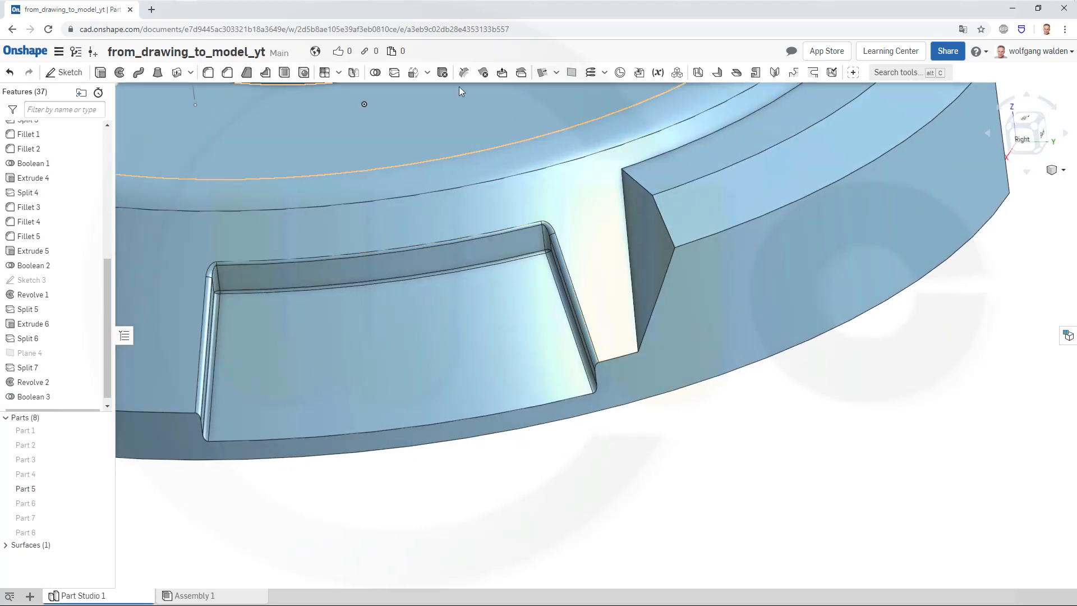
scroll(459, 85, up, 3)
scroll(460, 85, down, 2)
scroll(466, 101, down, 2)
scroll(461, 99, up, 3)
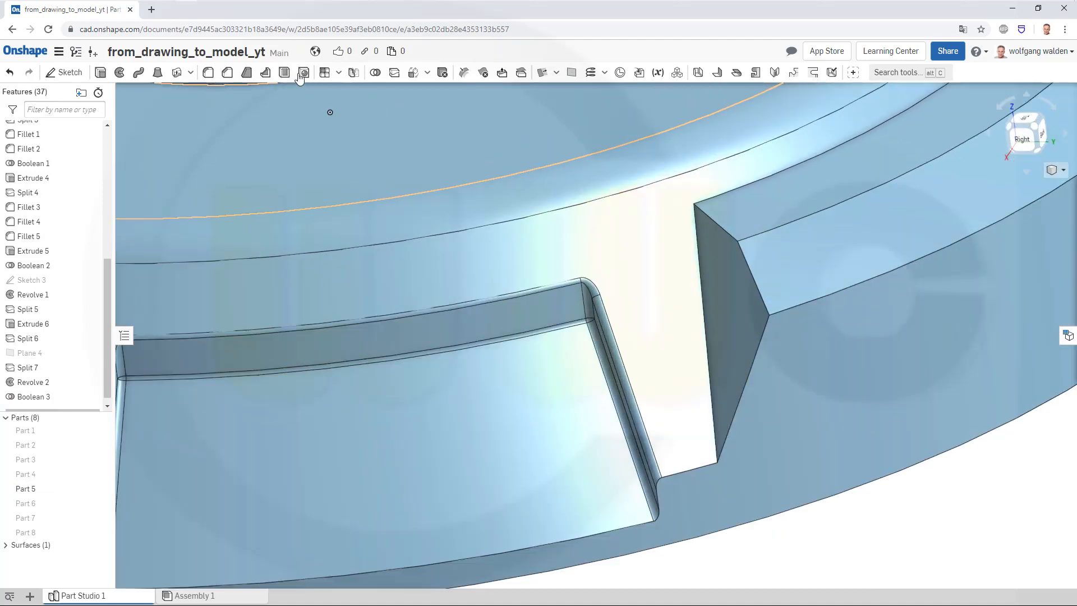
key(shift+f)
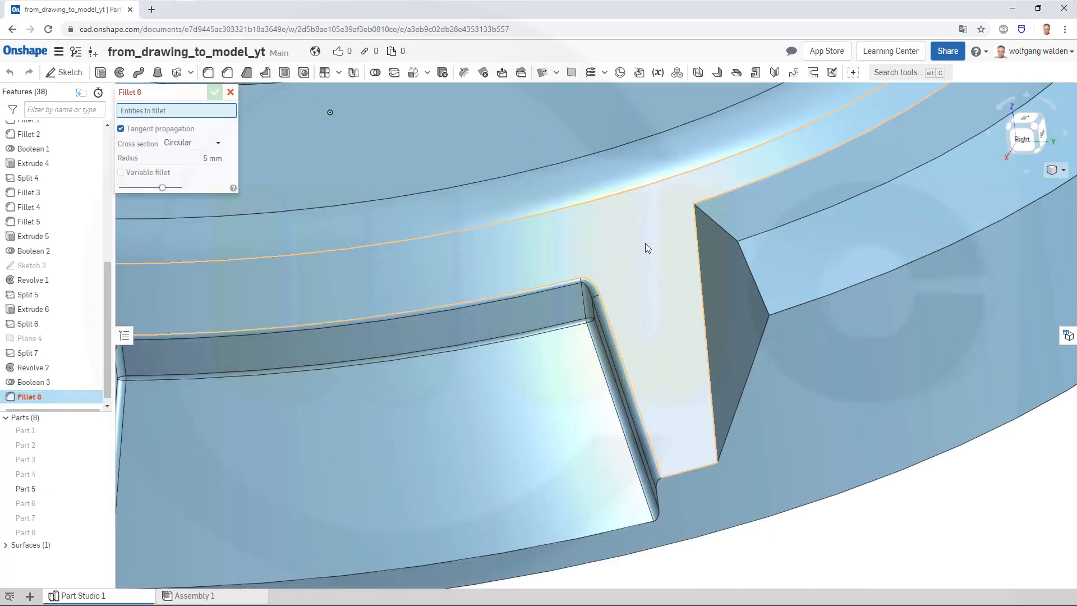
click(199, 155)
text(1)
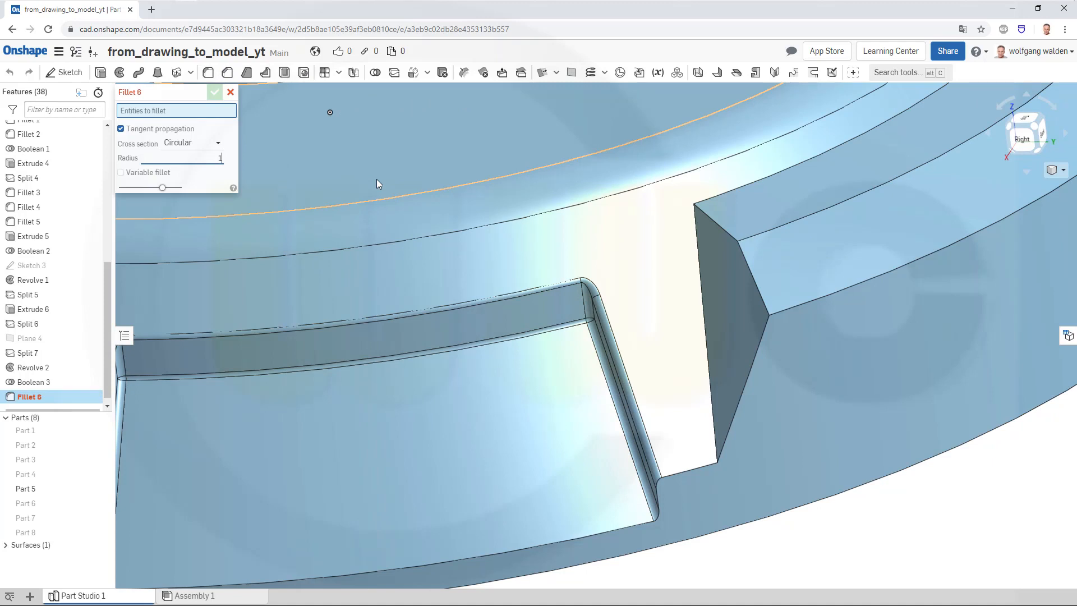
click(783, 227)
click(215, 92)
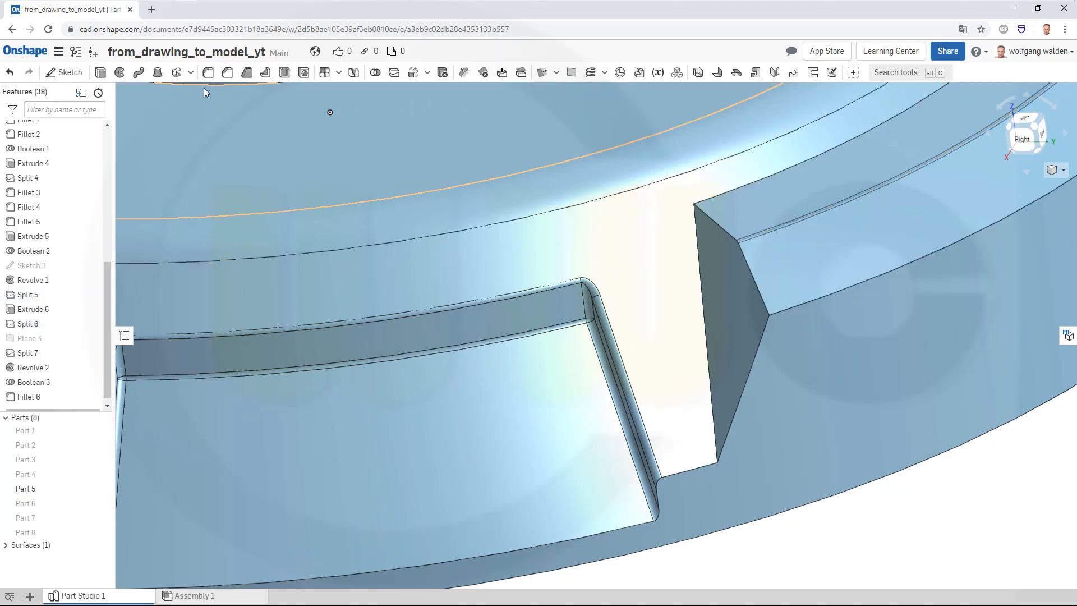
Fillet the slanted outer edges of the outer section's triangular end face with a 1 mm radius
click(208, 73)
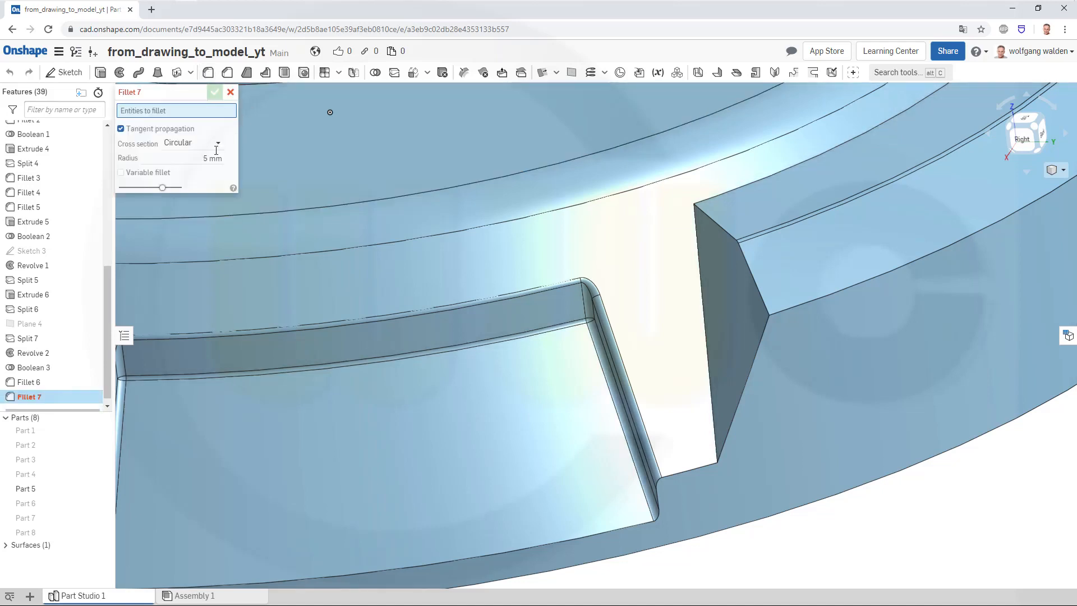
text(1)
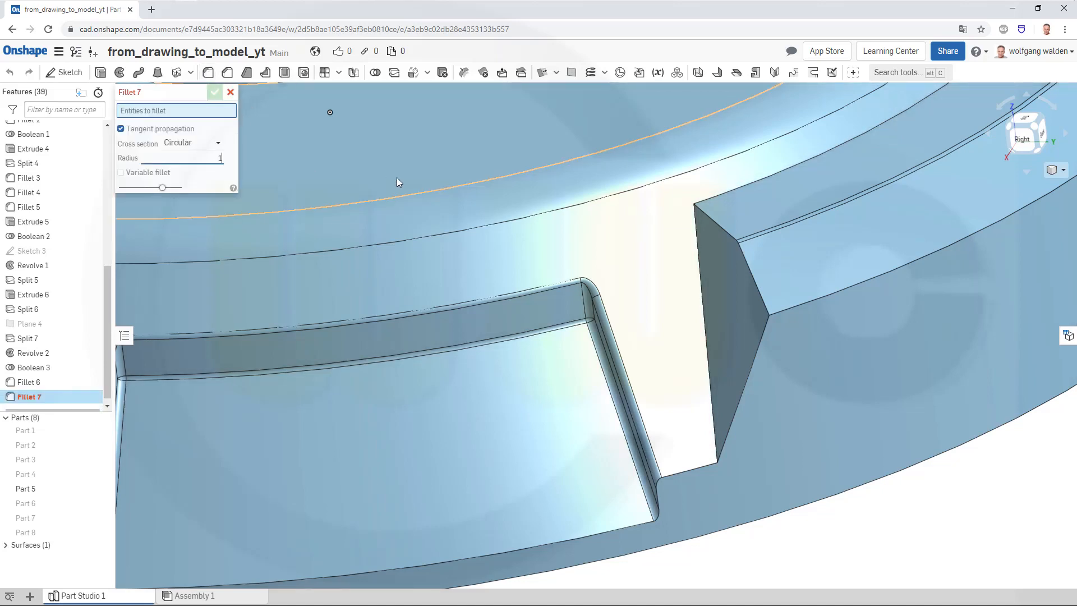
click(756, 279)
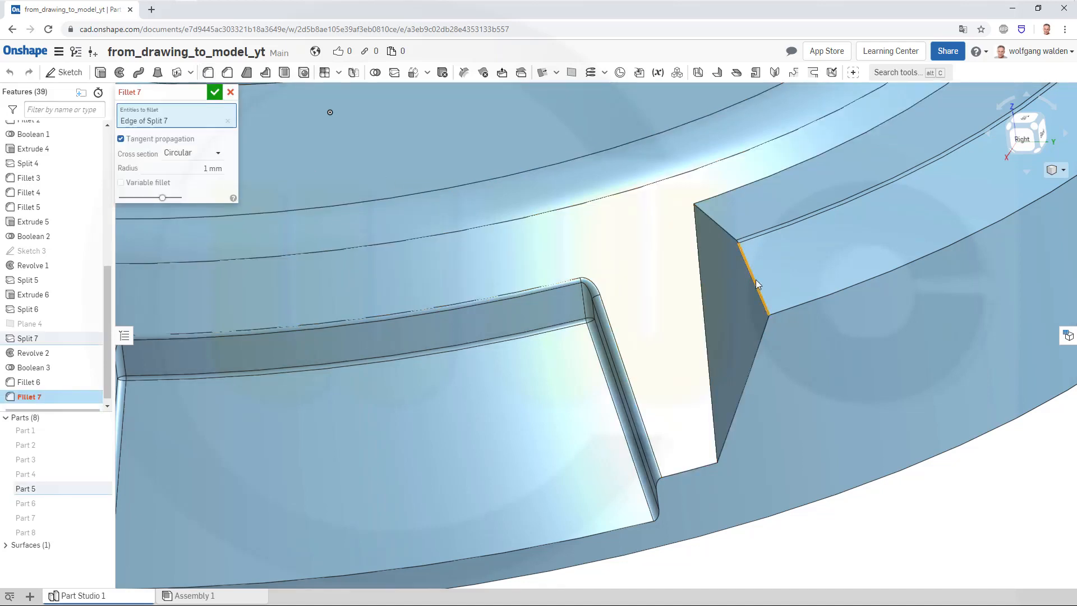
click(213, 92)
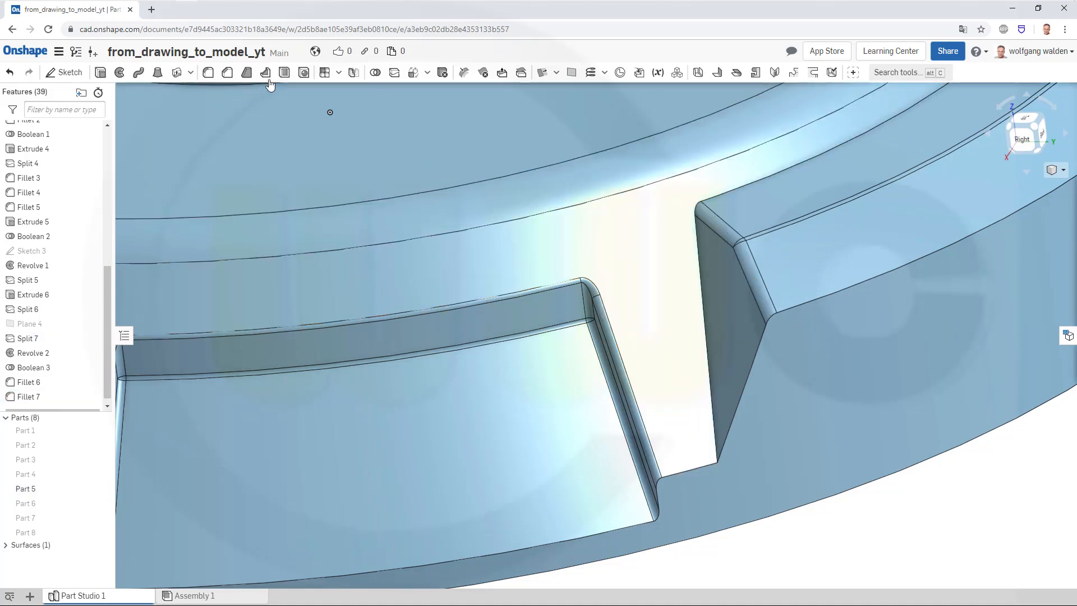
Fillet the inner edge where the triangular end face meets the main body with a 1 mm radius
click(208, 72)
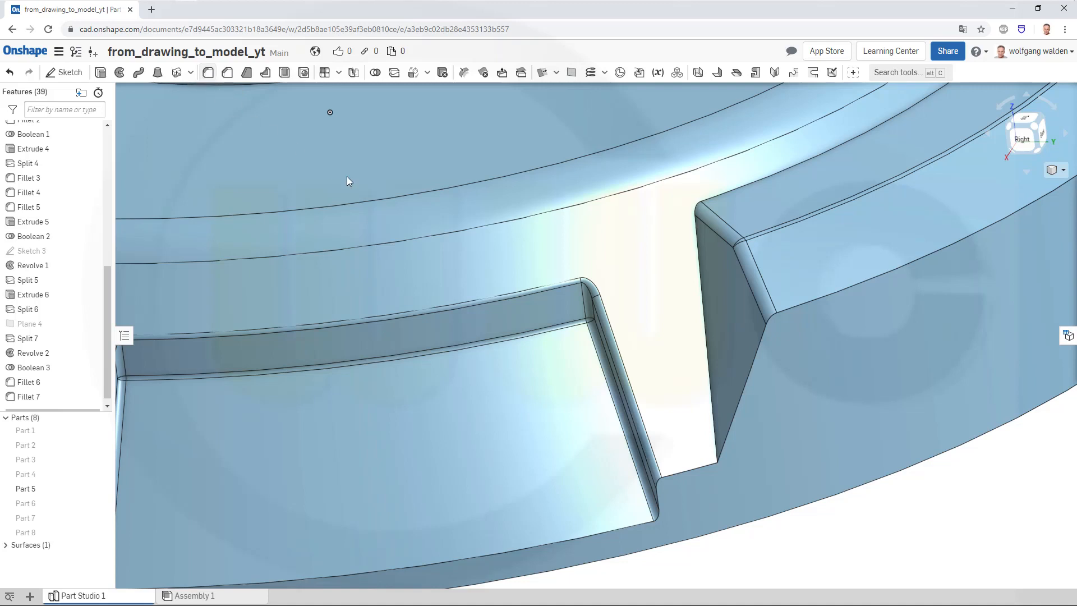
click(710, 372)
click(216, 168)
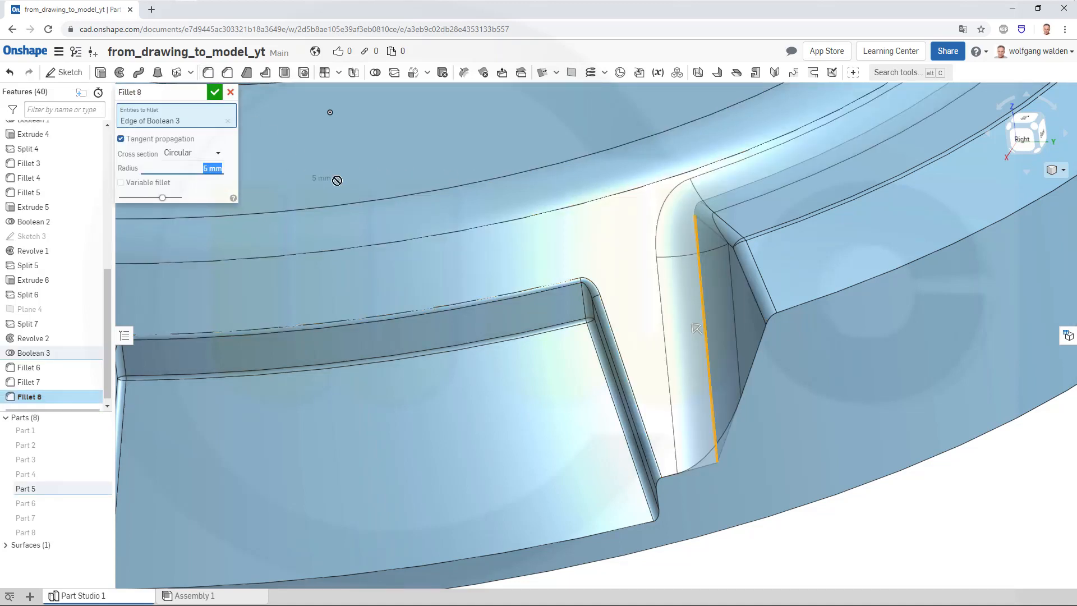
text(1)
key(Return)
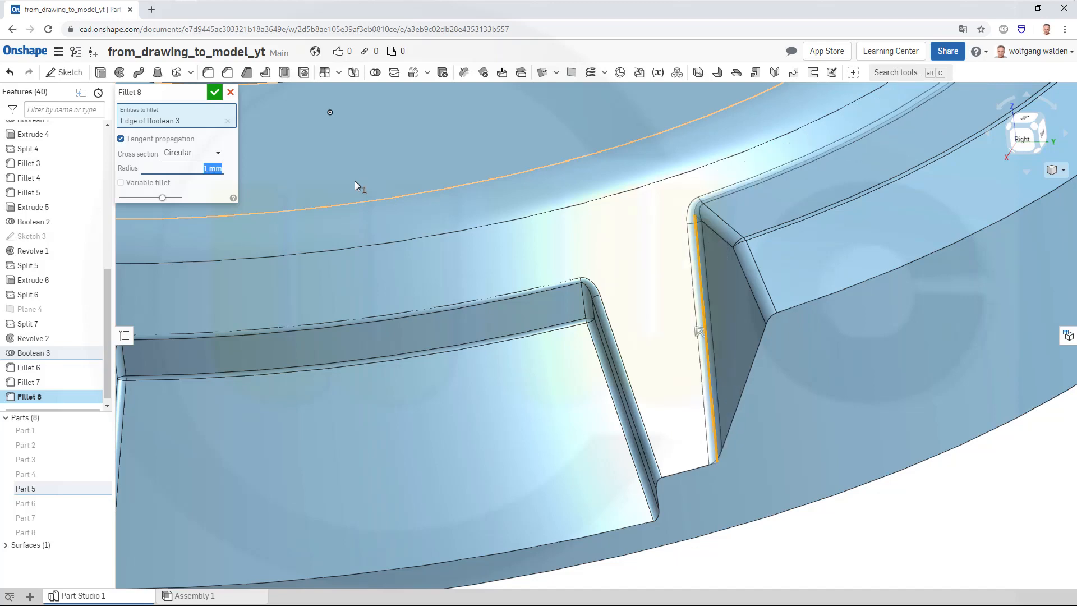
click(215, 92)
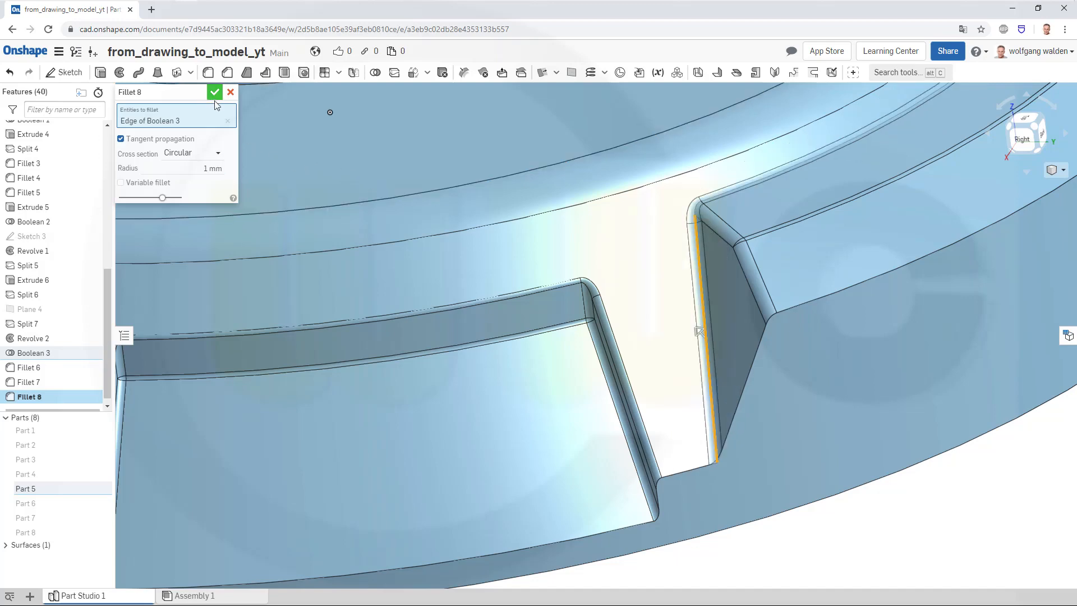
Start a shell of the united body with a thickness of 0.05 mm
scroll(492, 234, up, 3)
scroll(513, 238, down, 4)
scroll(507, 221, down, 5)
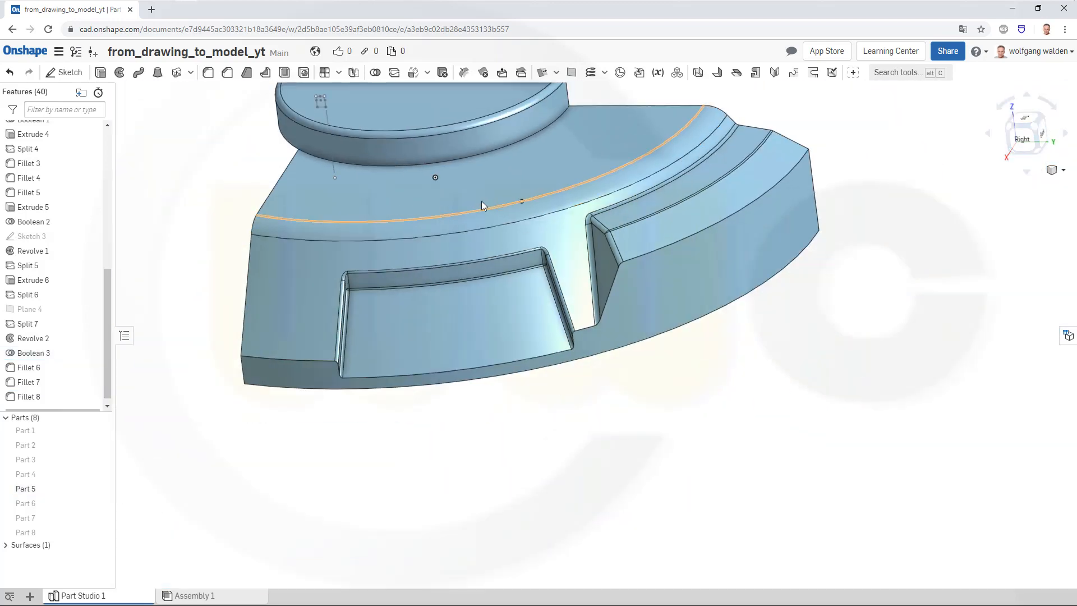
mouse_move(349, 210)
right_down()
mouse_move(348, 224)
mouse_move(373, 169)
mouse_move(321, 193)
mouse_move(501, 150)
right_up()
scroll(501, 150, up, 4)
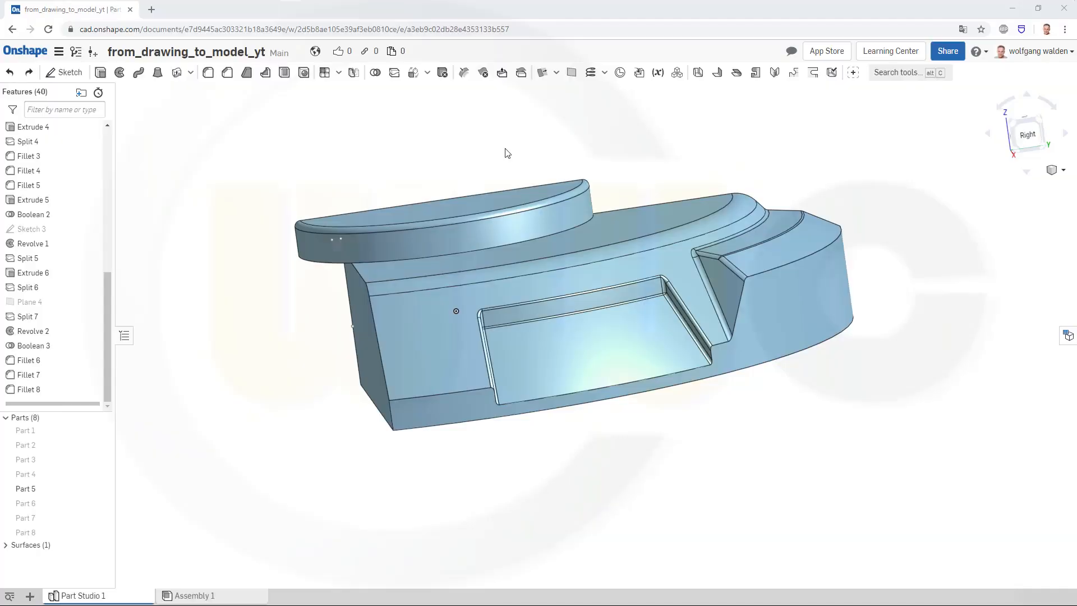
mouse_move(552, 184)
right_down()
mouse_move(579, 171)
mouse_move(532, 186)
right_up()
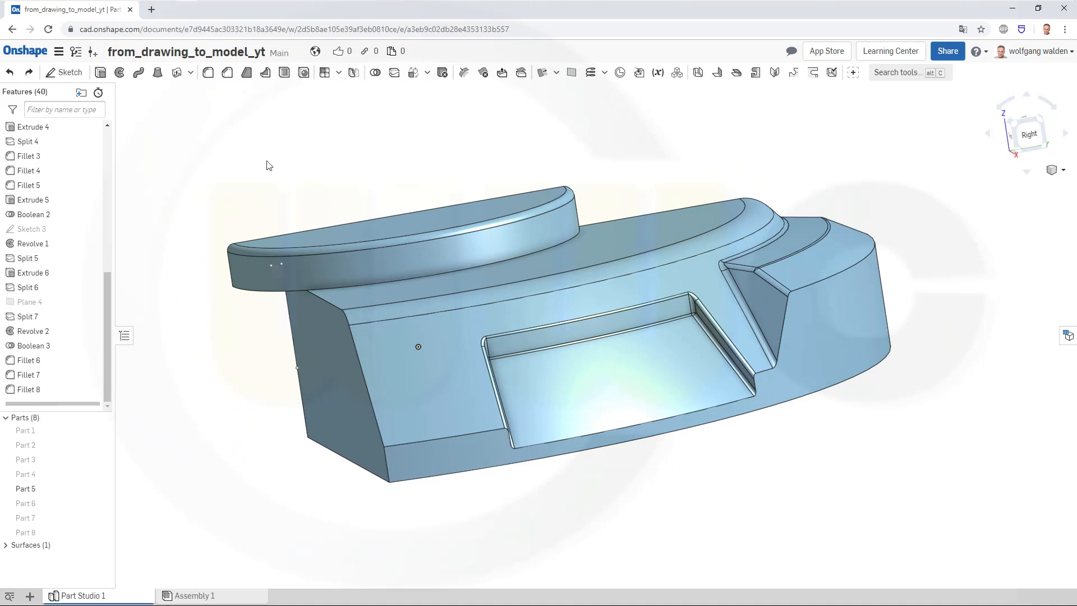
drag(222, 147, 271, 152)
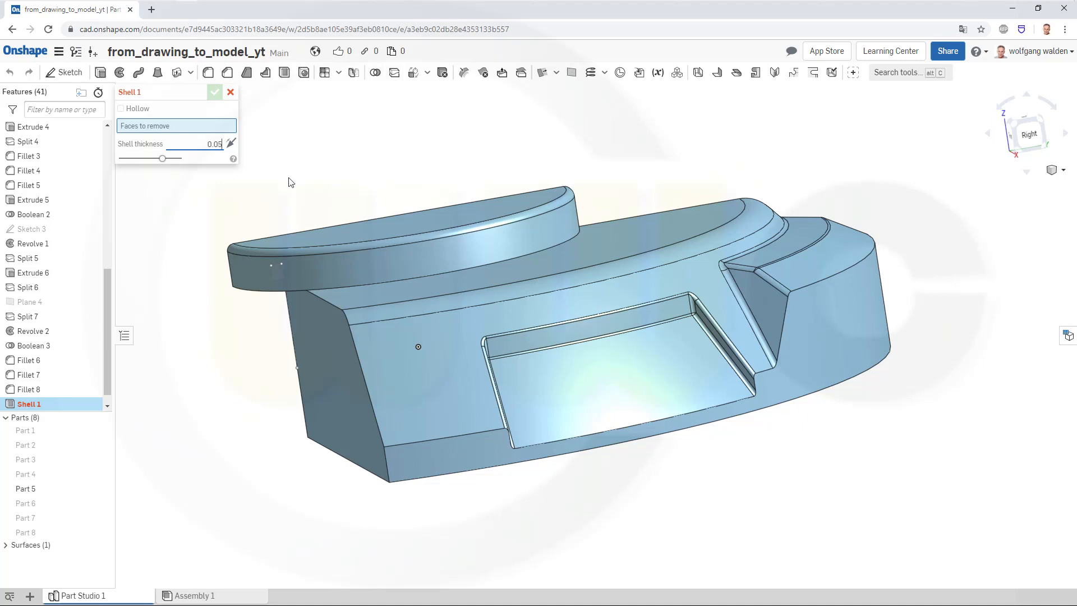
mouse_move(277, 178)
right_down()
mouse_move(296, 154)
mouse_move(284, 197)
mouse_move(290, 168)
mouse_move(274, 163)
mouse_move(272, 181)
right_up()
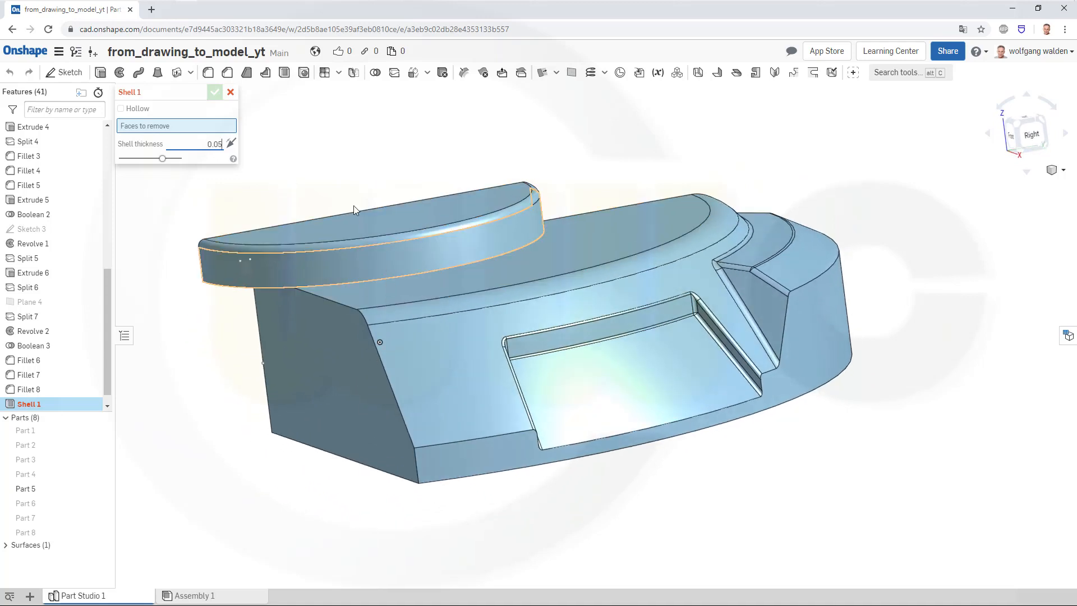
right_drag(353, 206, 333, 167)
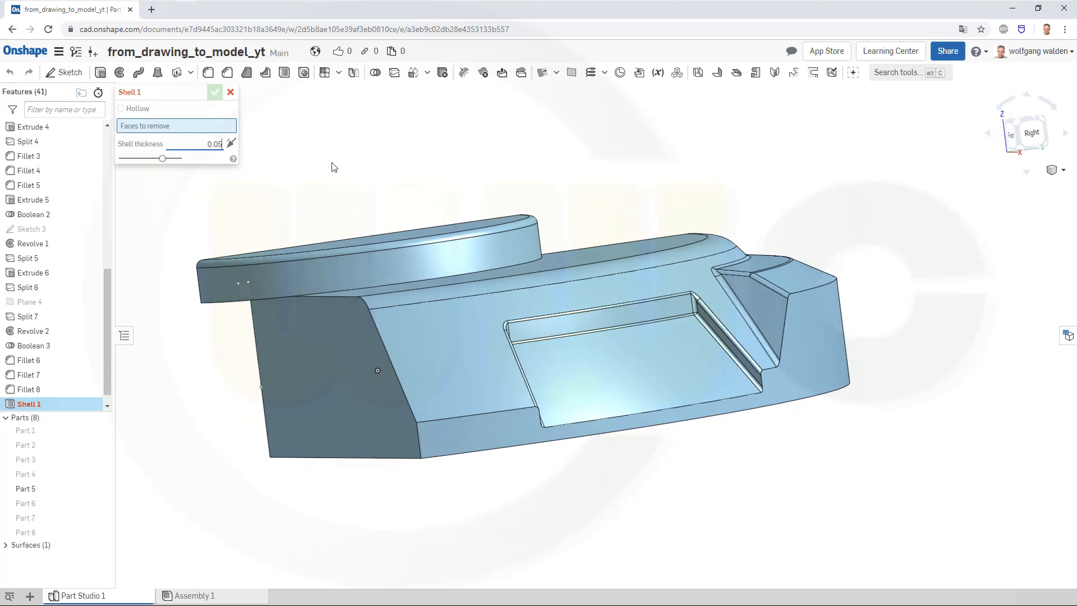
right_drag(334, 161, 335, 149)
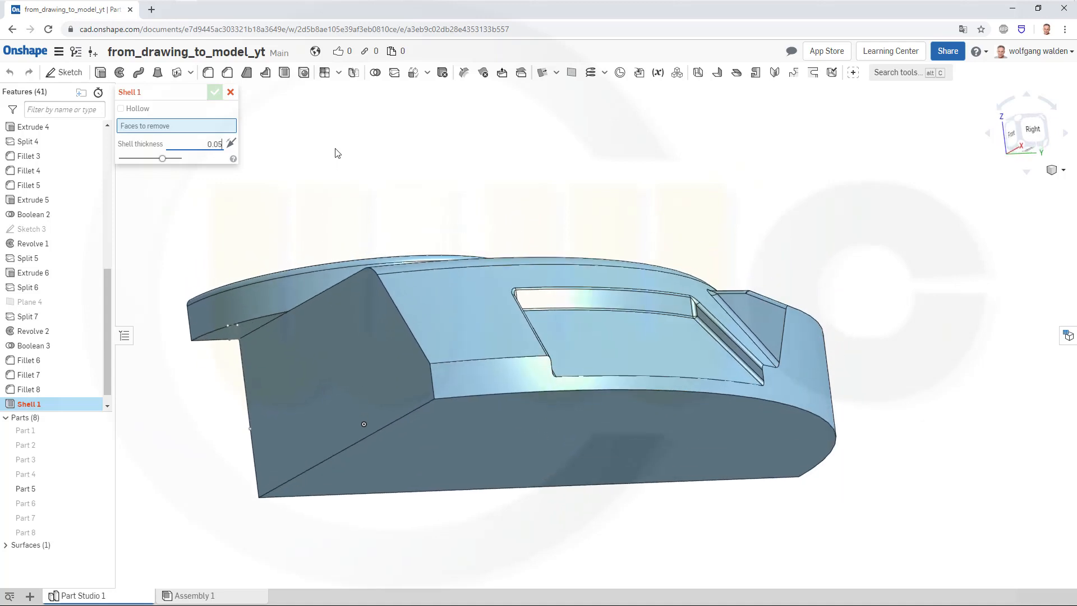
Select the underside, the lower outer rim face and the flat cut faces for removal and complete the shell
click(333, 363)
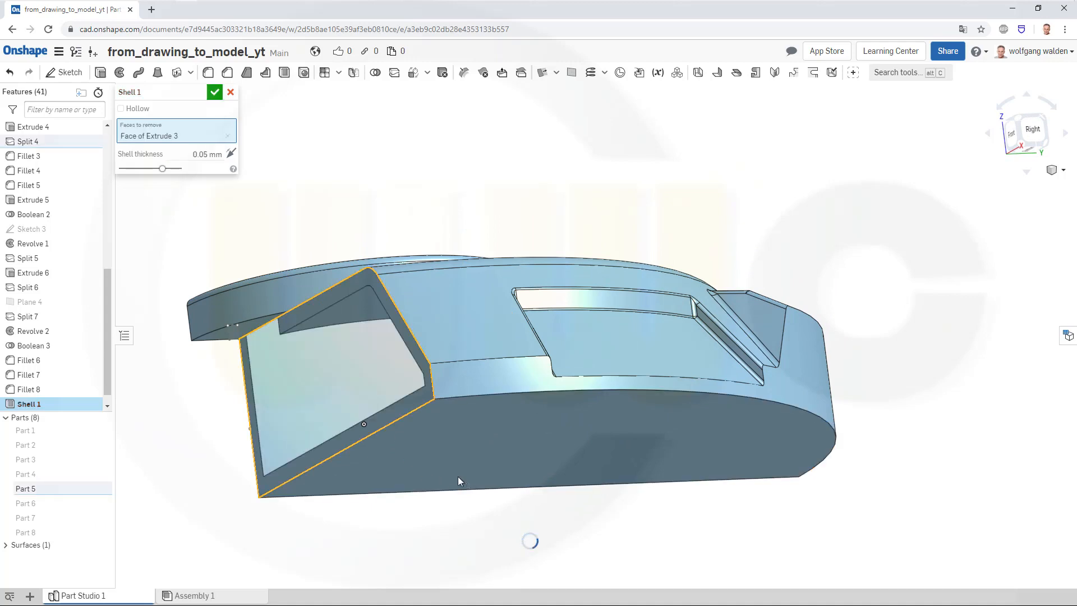
click(628, 463)
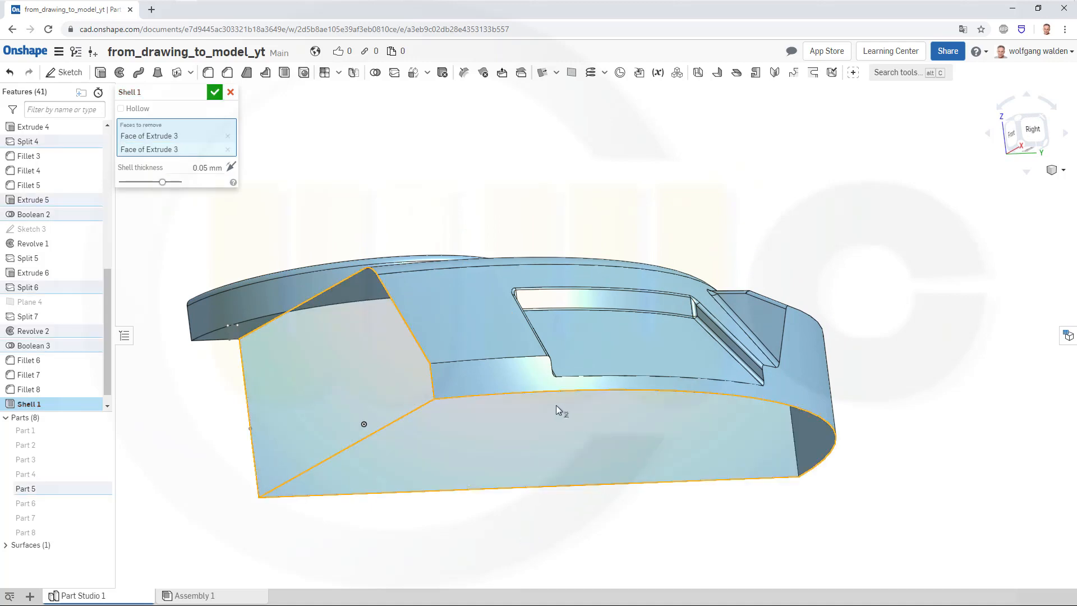
click(493, 378)
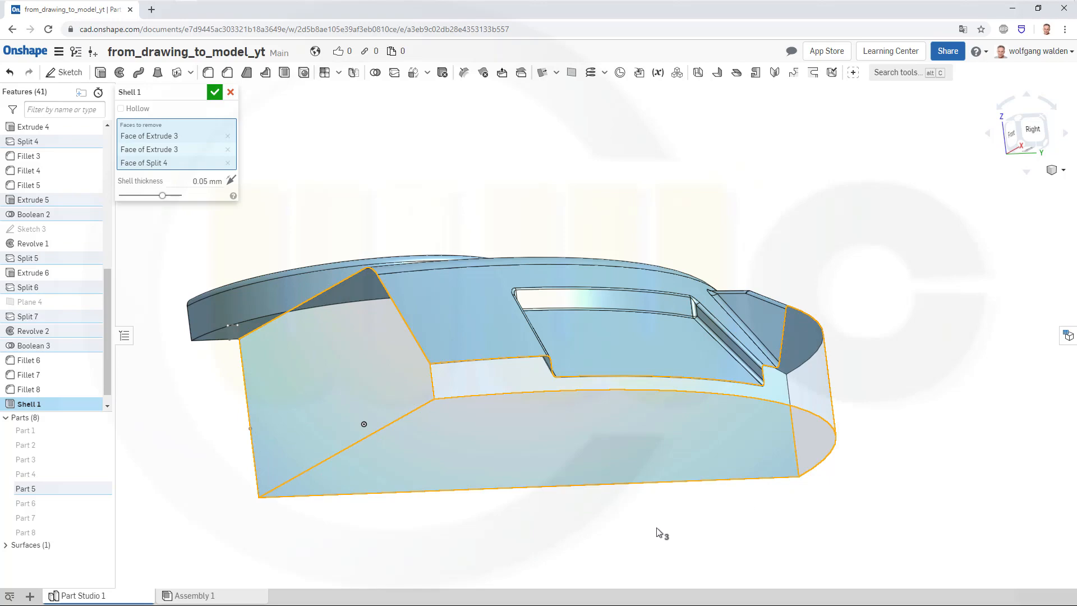
right_drag(658, 532, 654, 475)
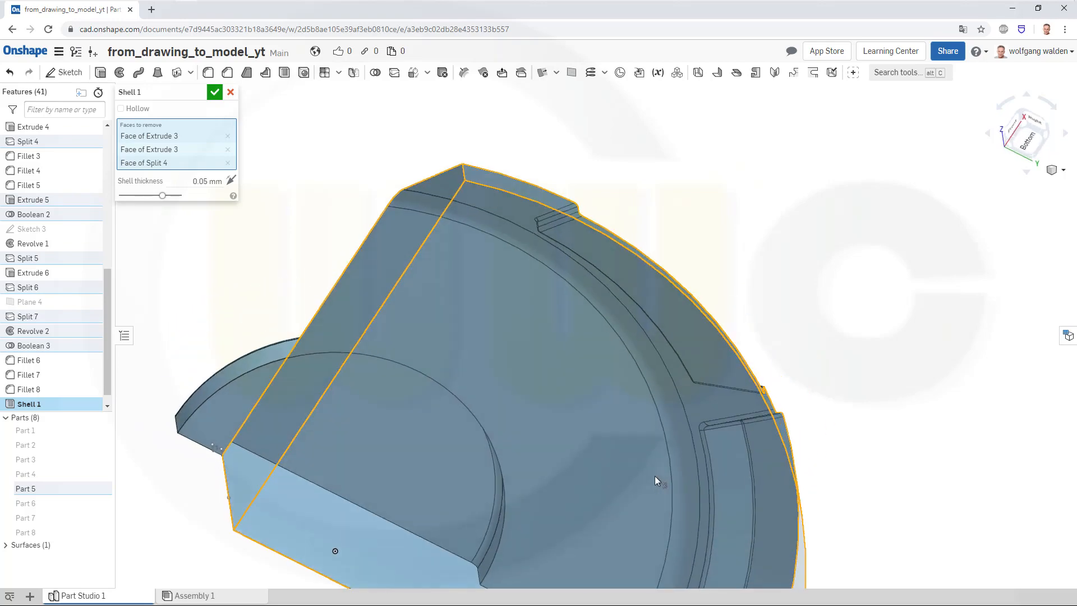
click(223, 417)
right_drag(510, 506, 577, 385)
click(512, 453)
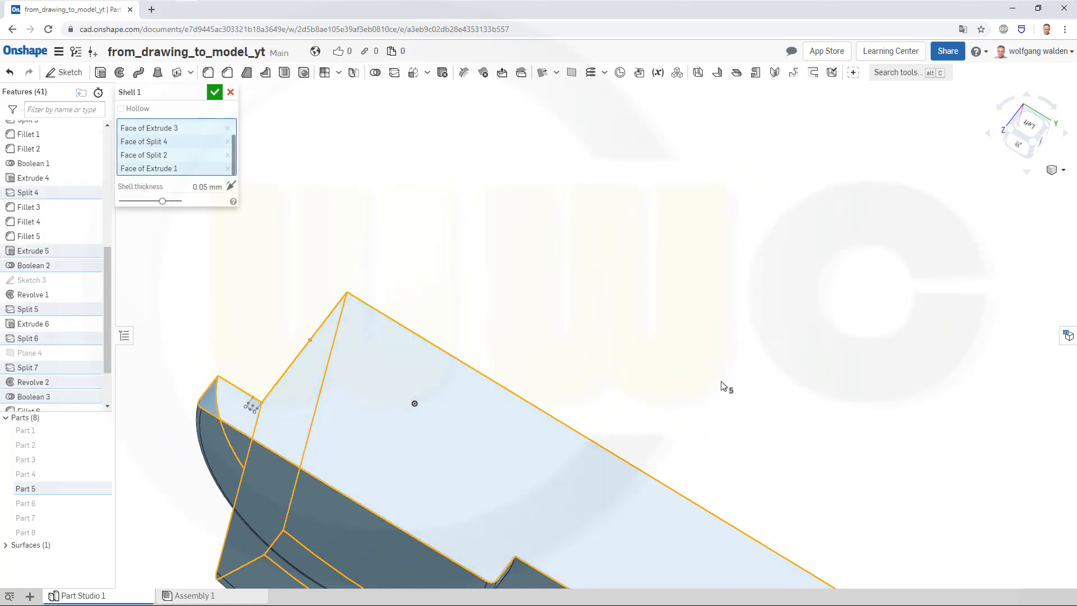
right_drag(686, 396, 628, 464)
scroll(716, 522, up, 3)
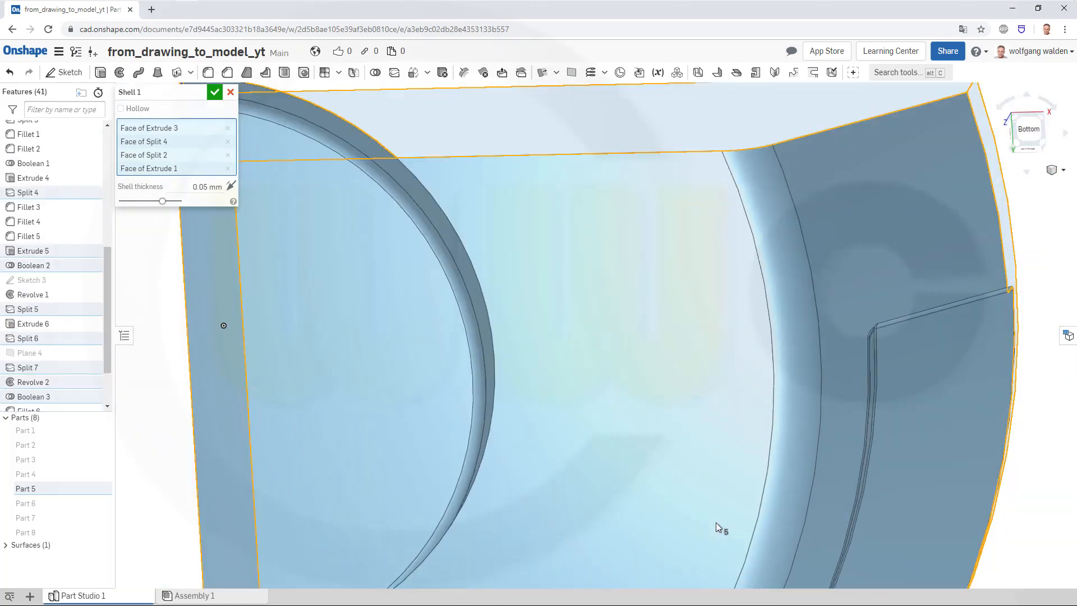
scroll(716, 522, down, 5)
right_drag(668, 505, 363, 248)
click(214, 94)
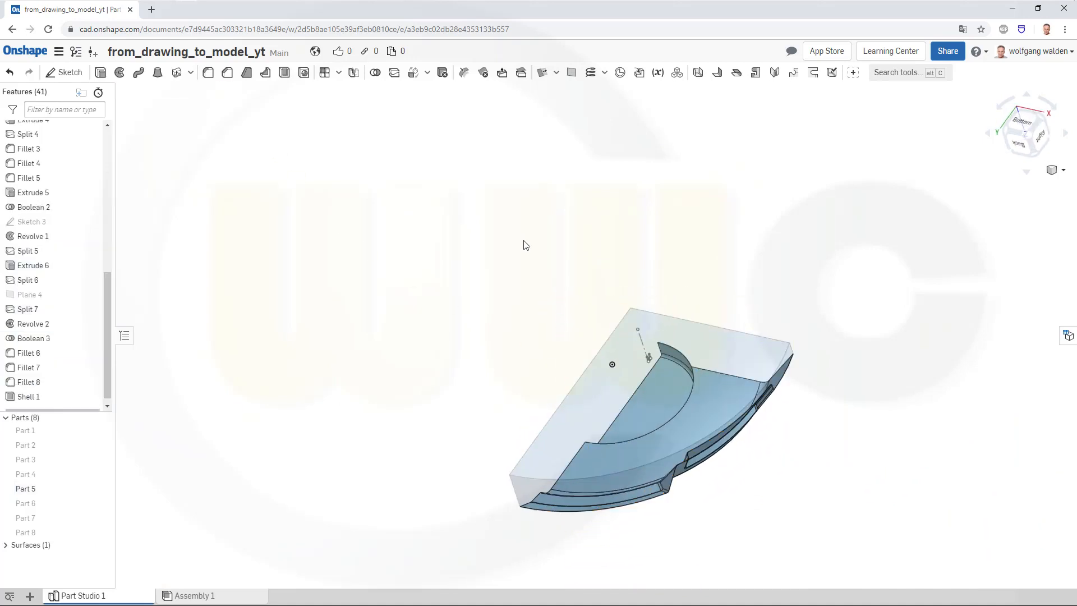
Fillet the outer edge where the raised disc meets the body's flat upper surface with a 1 mm radius
right_drag(648, 388, 550, 567)
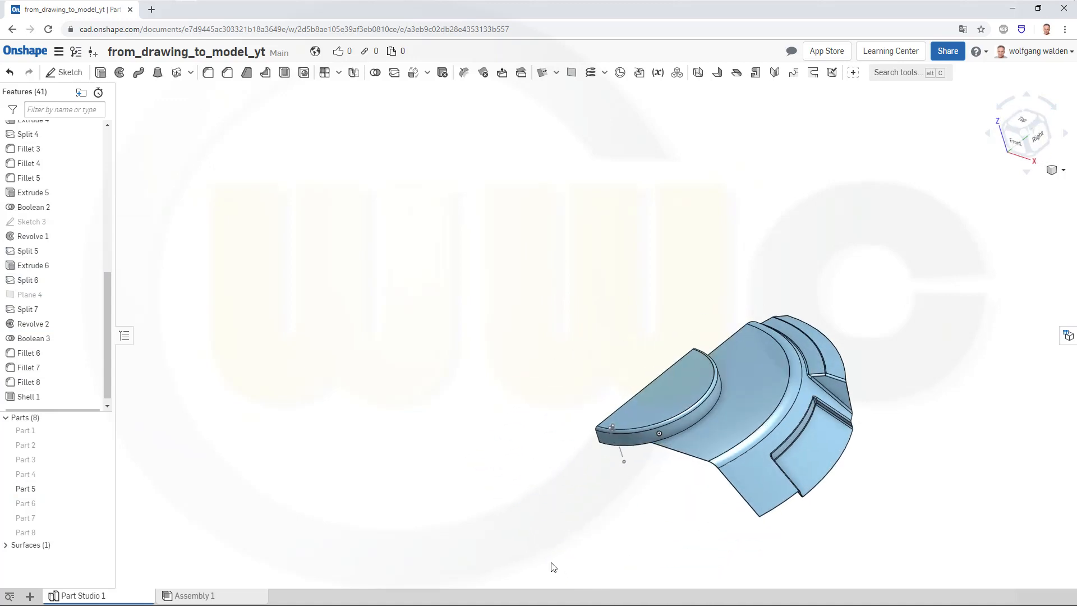
scroll(809, 457, down, 8)
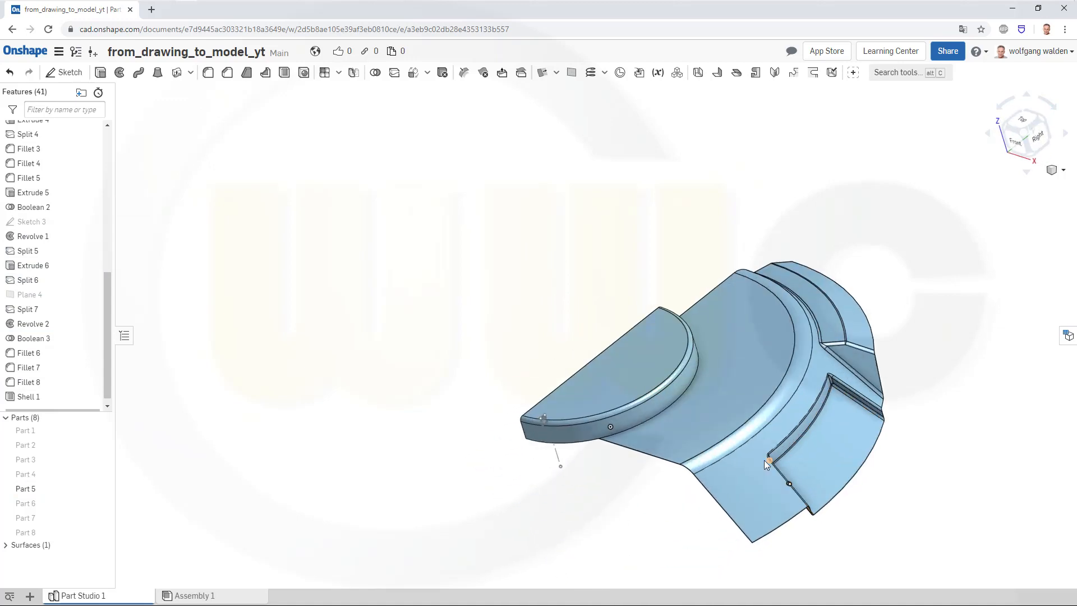
right_drag(676, 453, 510, 404)
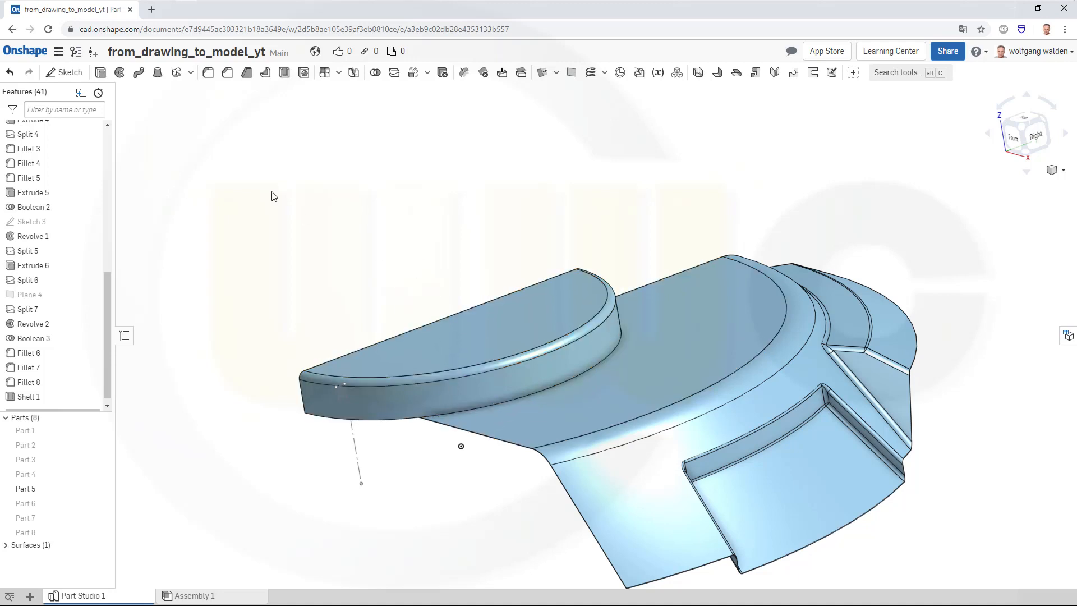
click(209, 72)
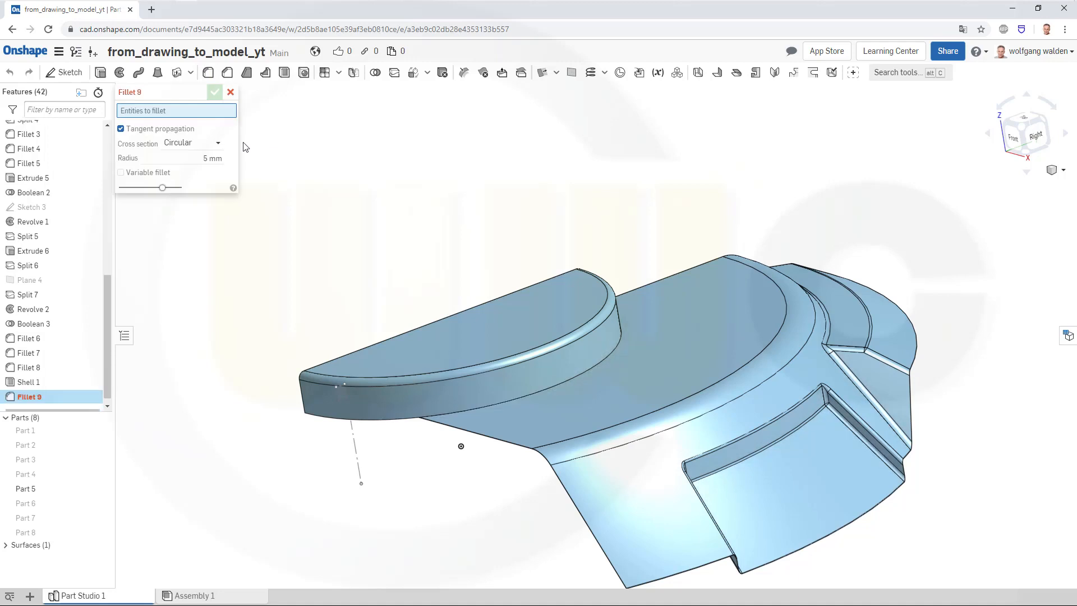
drag(205, 152, 243, 154)
click(605, 358)
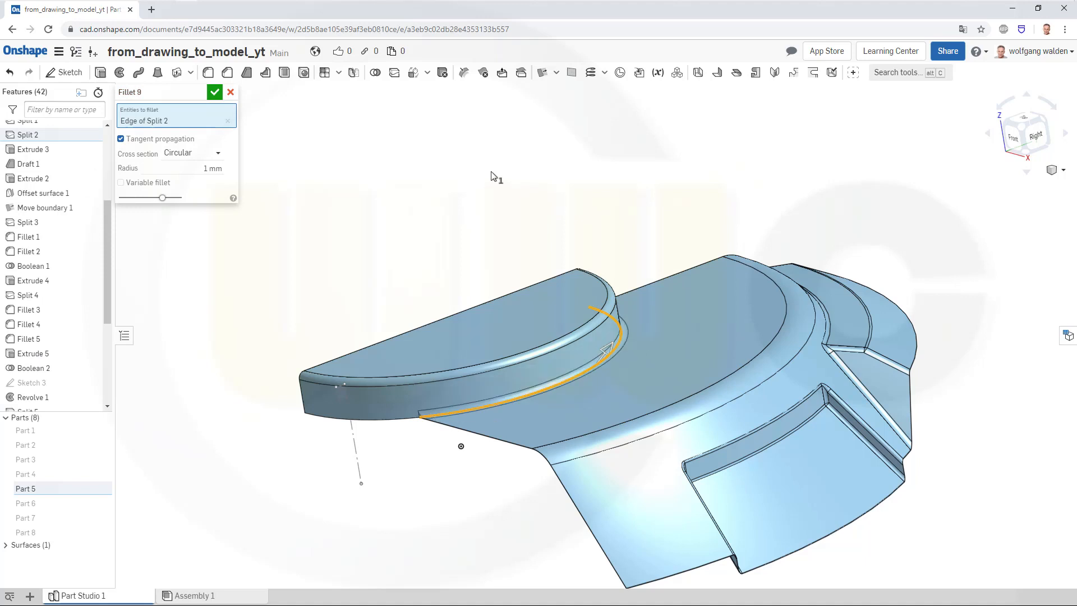
click(214, 94)
Fillet the matching edge around the raised disc on the underside of the shell with a 1.05 mm radius
key(shift+1)
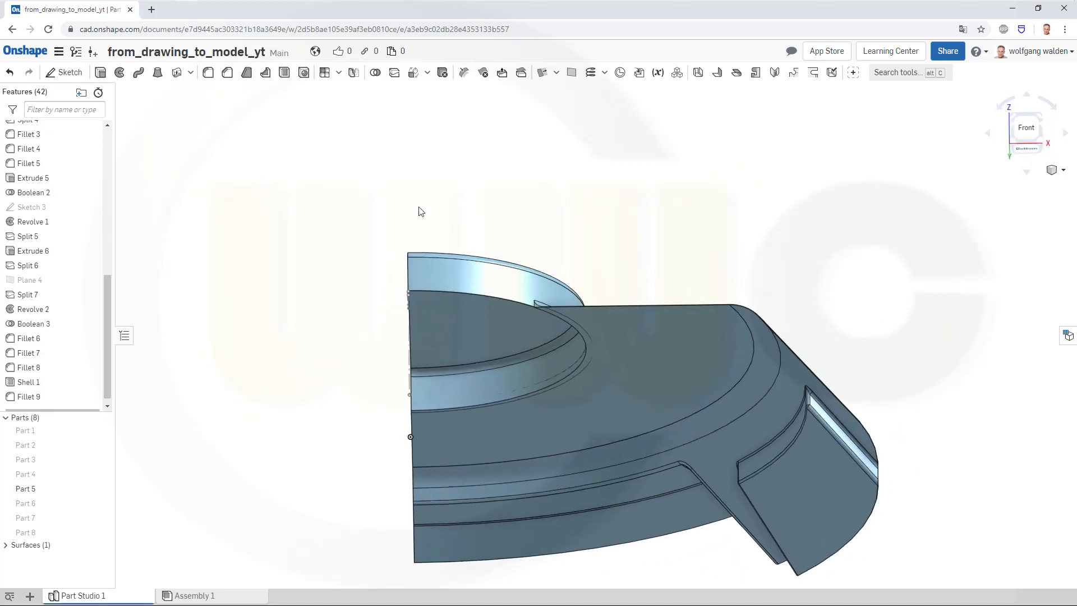
right_drag(419, 207, 378, 148)
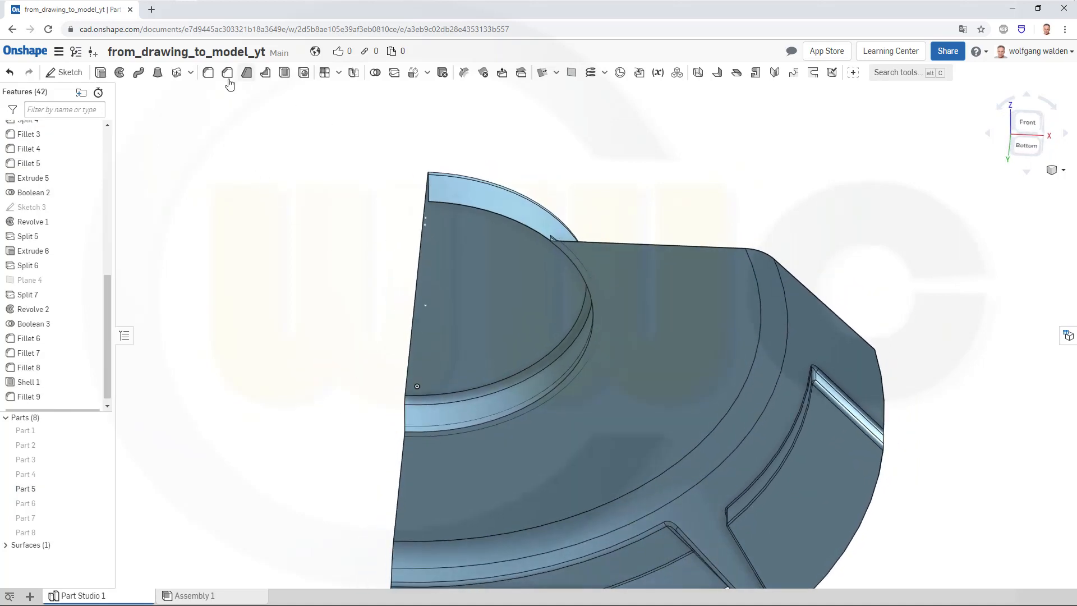
key(shift+f)
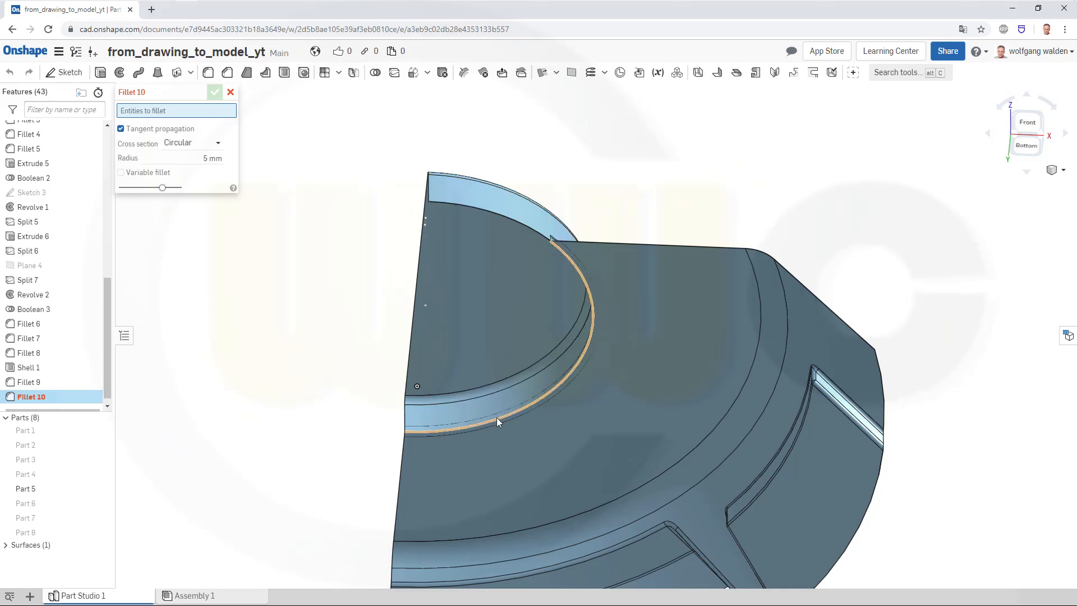
click(496, 420)
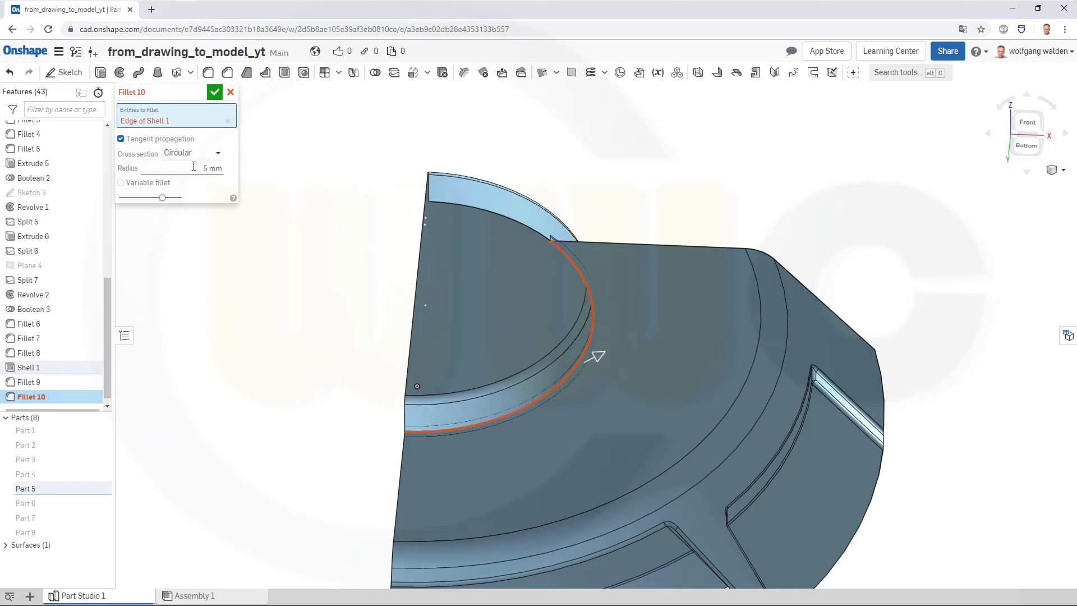
drag(193, 166, 299, 175)
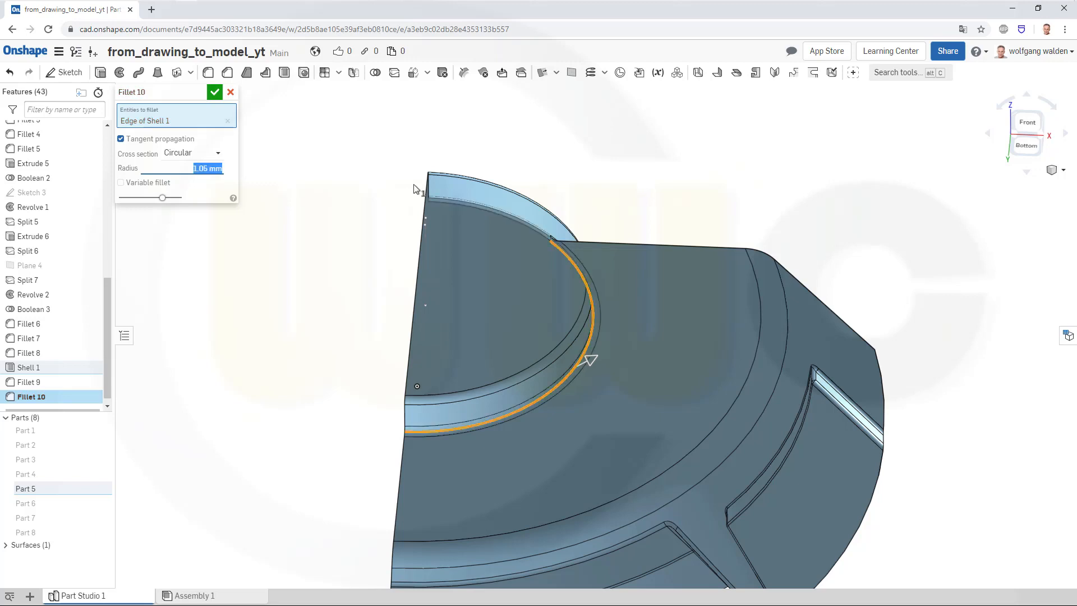
click(215, 94)
Delete the underside fillet Fillet 10 from the model
right_drag(395, 175, 334, 240)
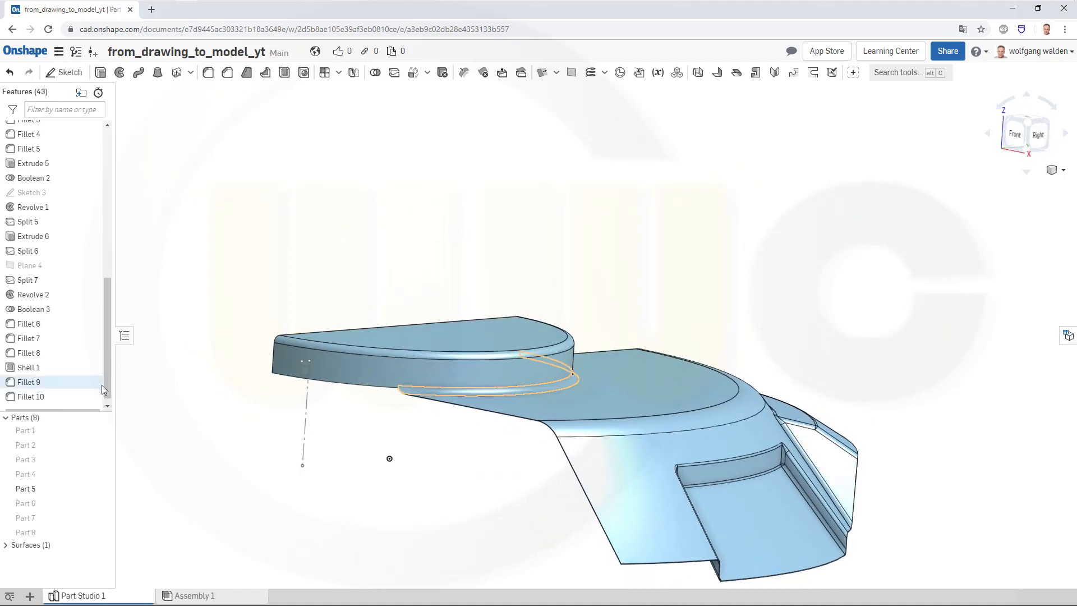
right_click(43, 398)
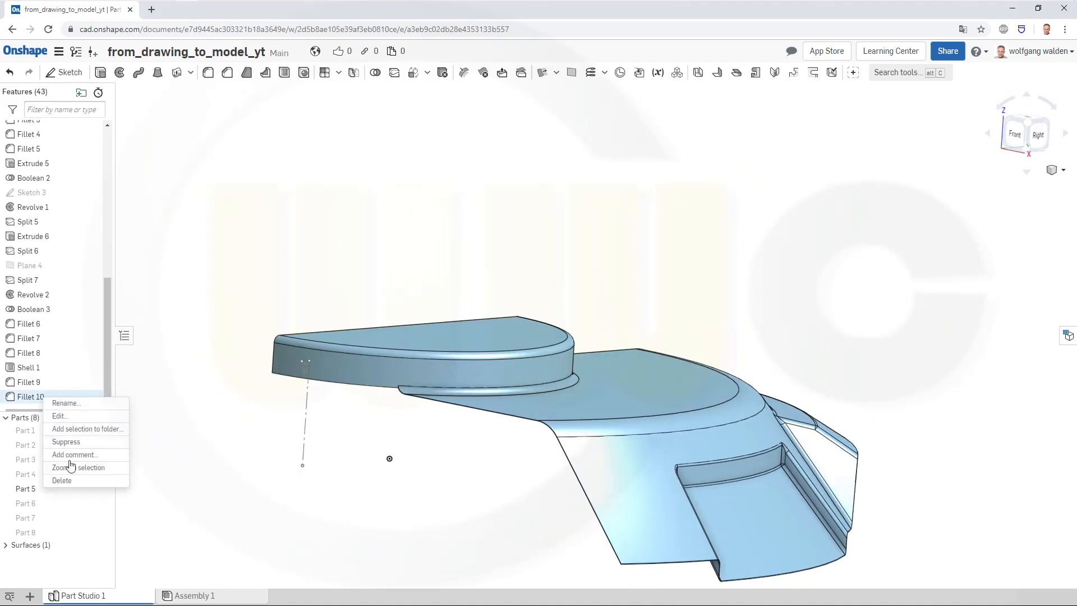
click(65, 480)
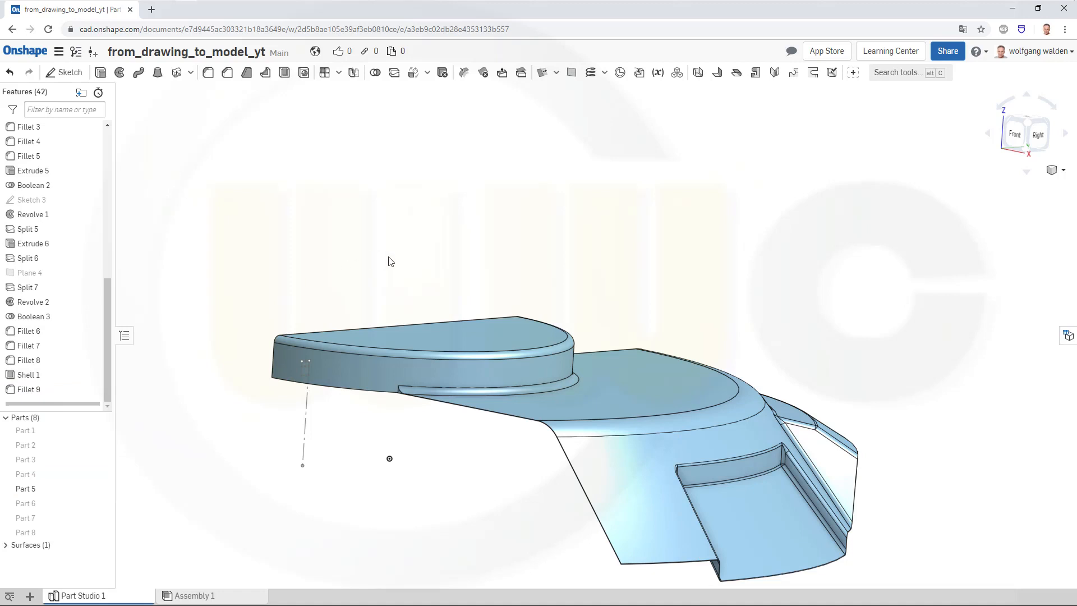
Cut a small notch into the raised disc's wall by extruding the small Sketch 2 profile 25 mm as a removal from Part 5
right_drag(391, 261, 454, 269)
click(100, 73)
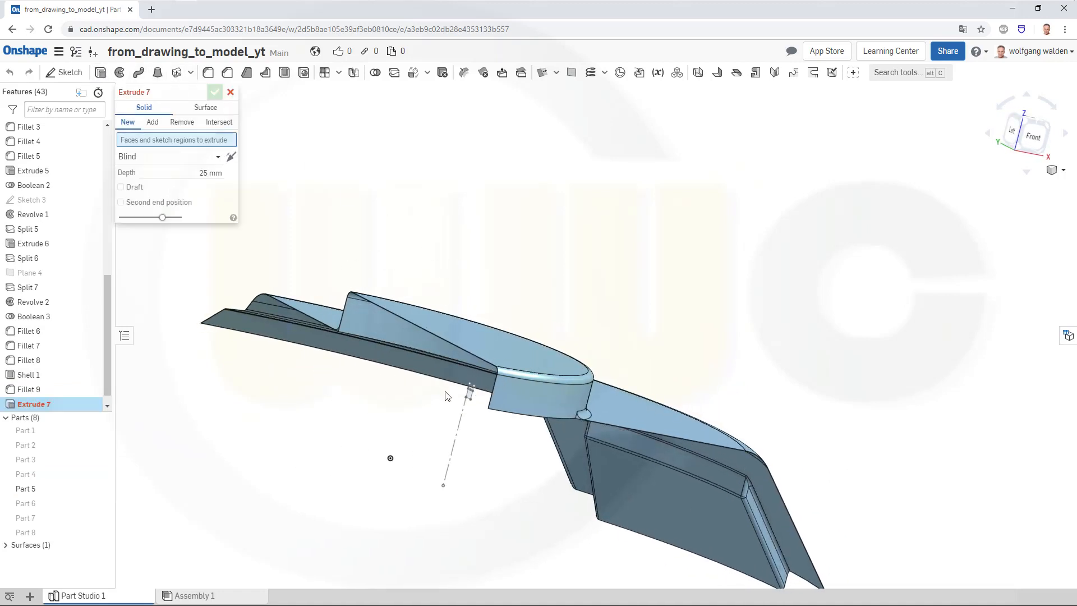
click(474, 397)
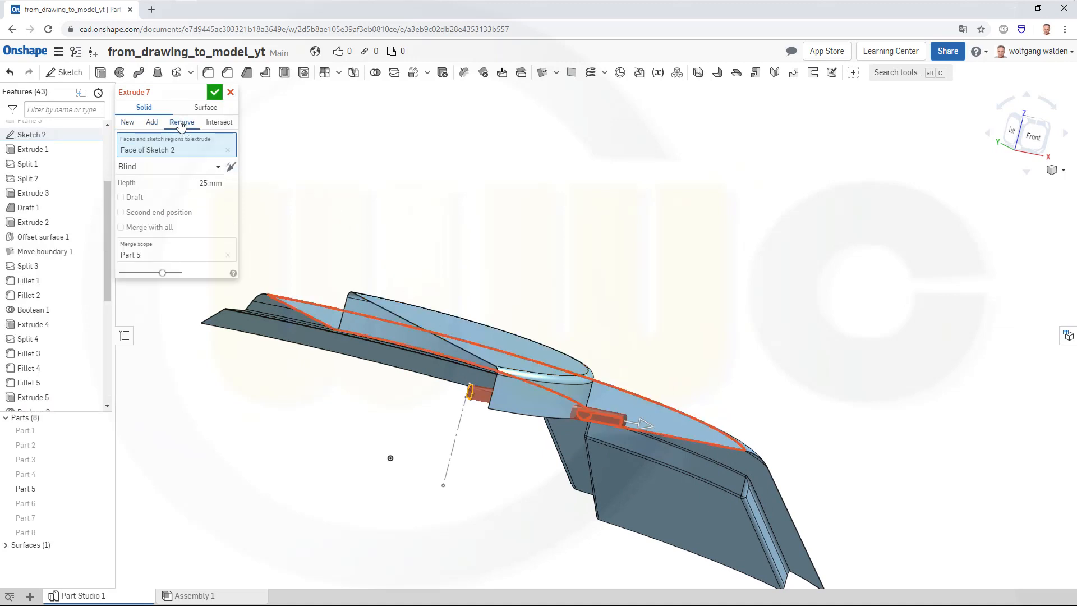
click(231, 167)
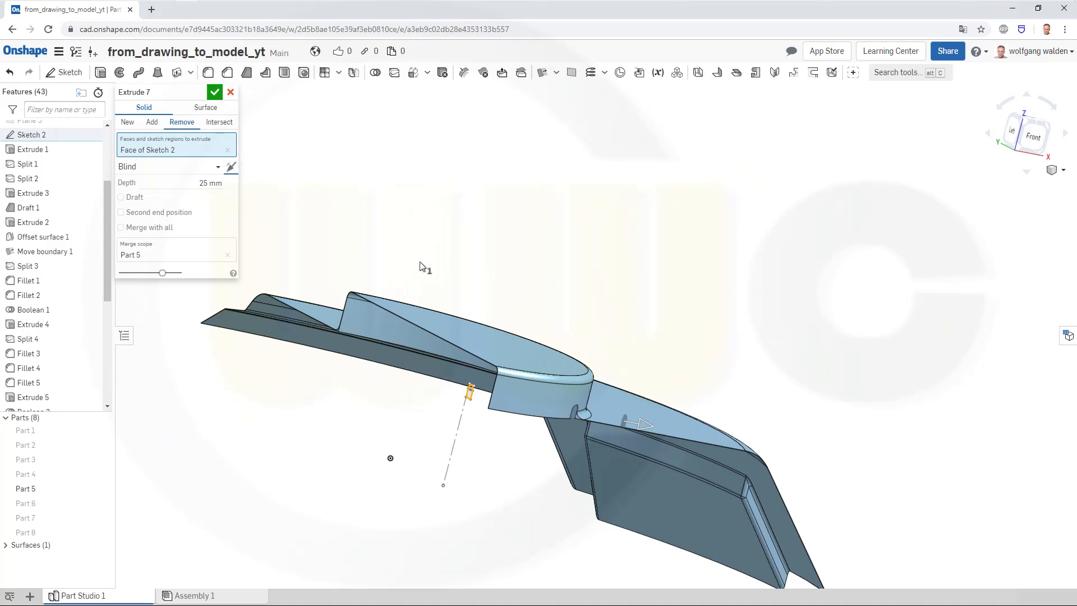
key(Return)
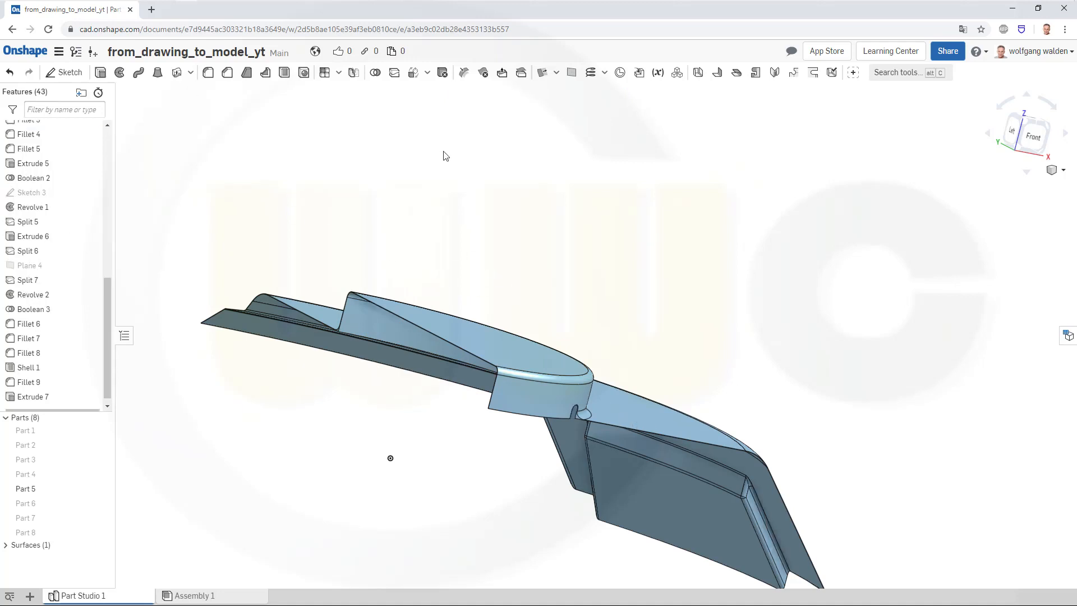
Fillet the underside edge at the foot of the notched disc wall with a 1.05 mm radius
right_drag(567, 268, 546, 230)
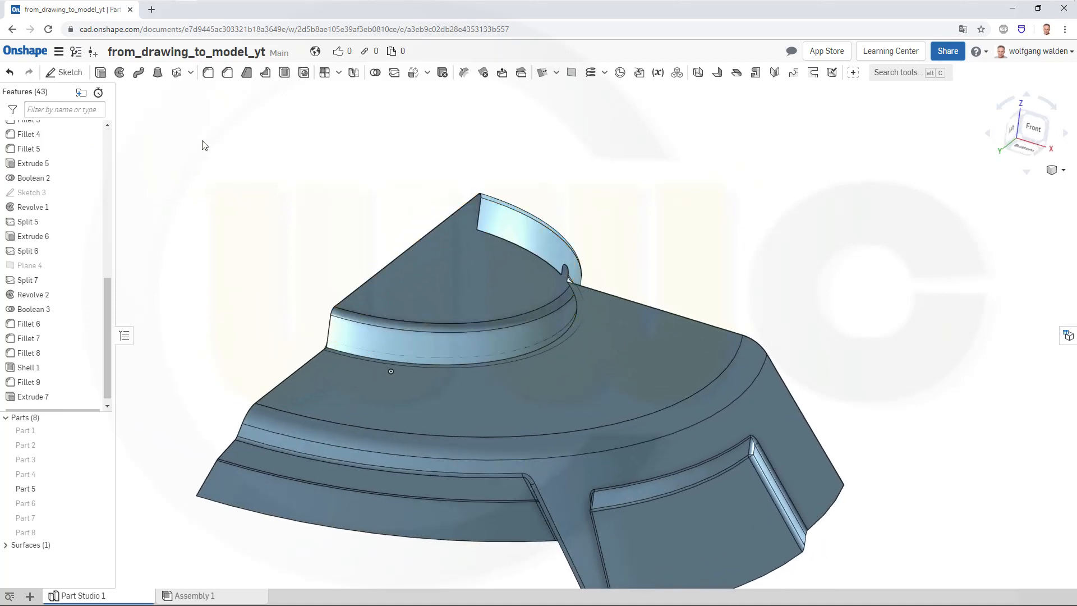
key(shift+f)
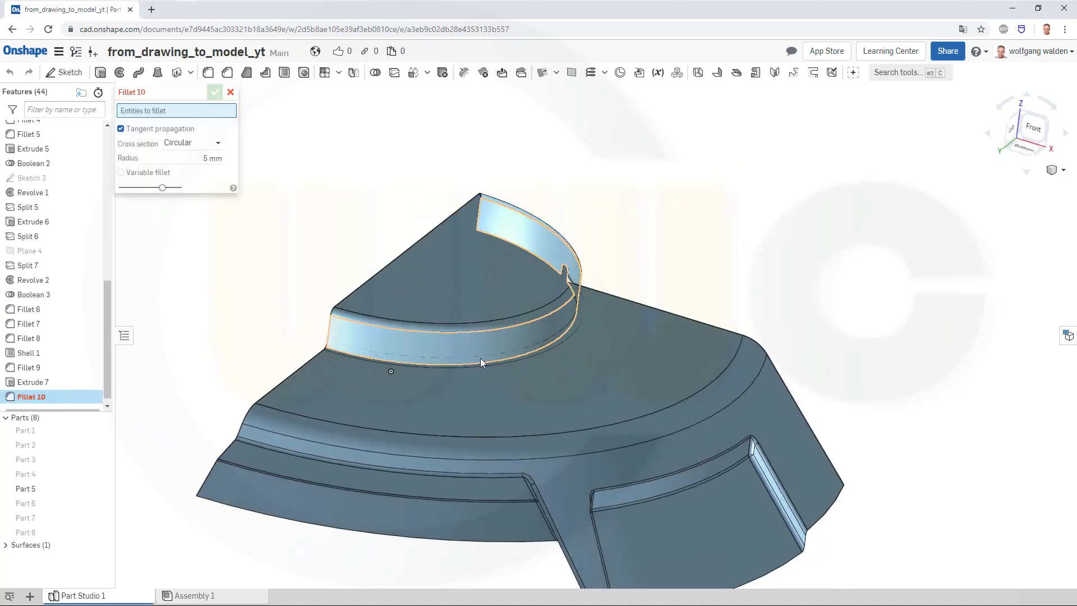
click(484, 362)
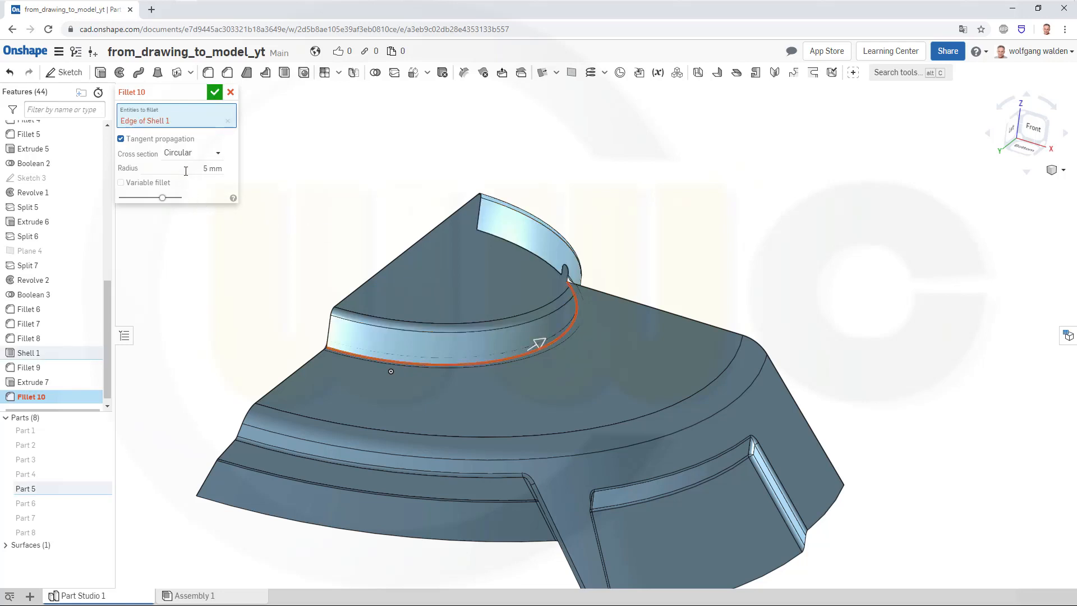
click(186, 170)
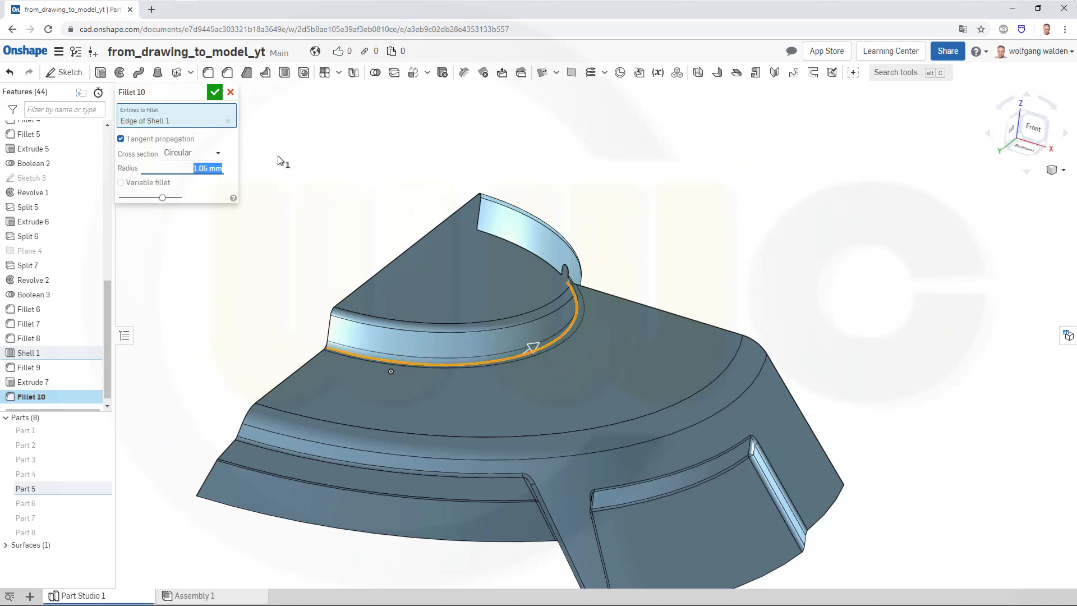
click(214, 93)
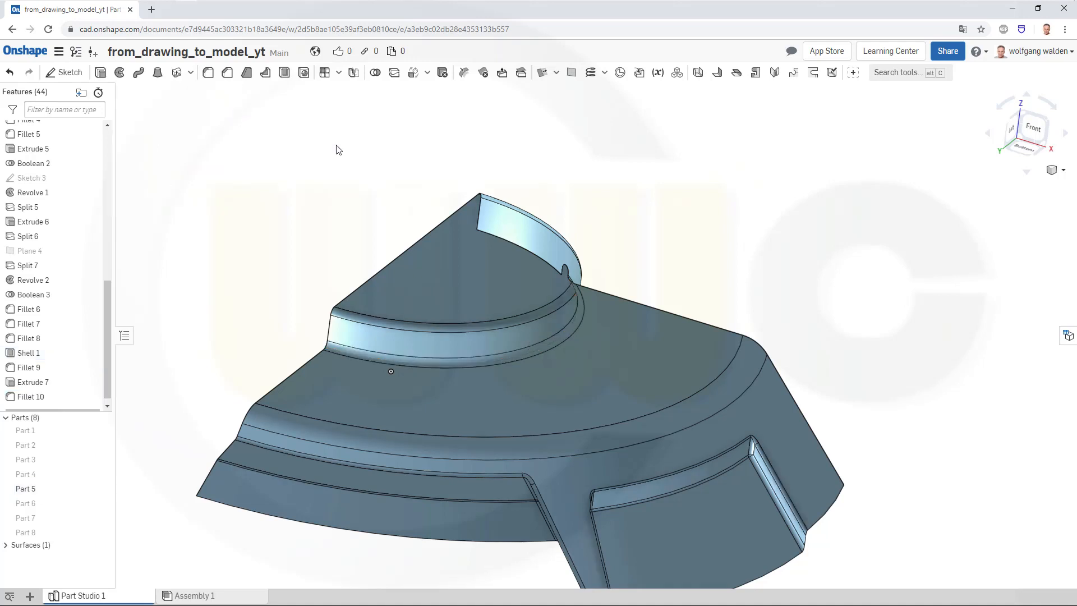
Mirror Part 5 about the Right plane and add the mirrored half to Part 5 as one body
right_drag(406, 184, 337, 269)
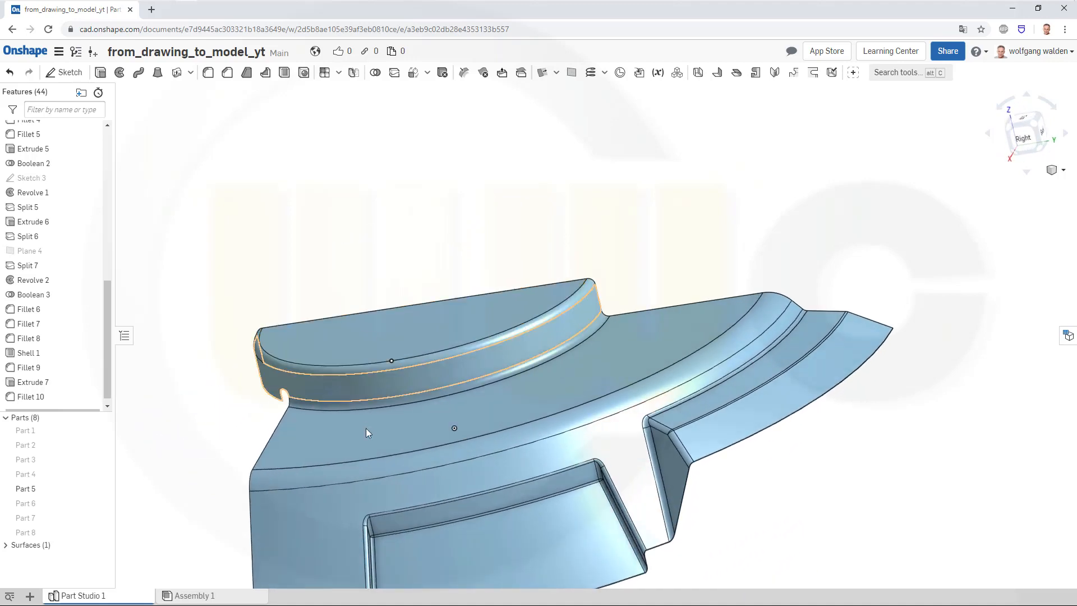
scroll(373, 429, up, 5)
scroll(384, 430, down, 5)
right_drag(442, 446, 379, 424)
right_drag(308, 303, 362, 236)
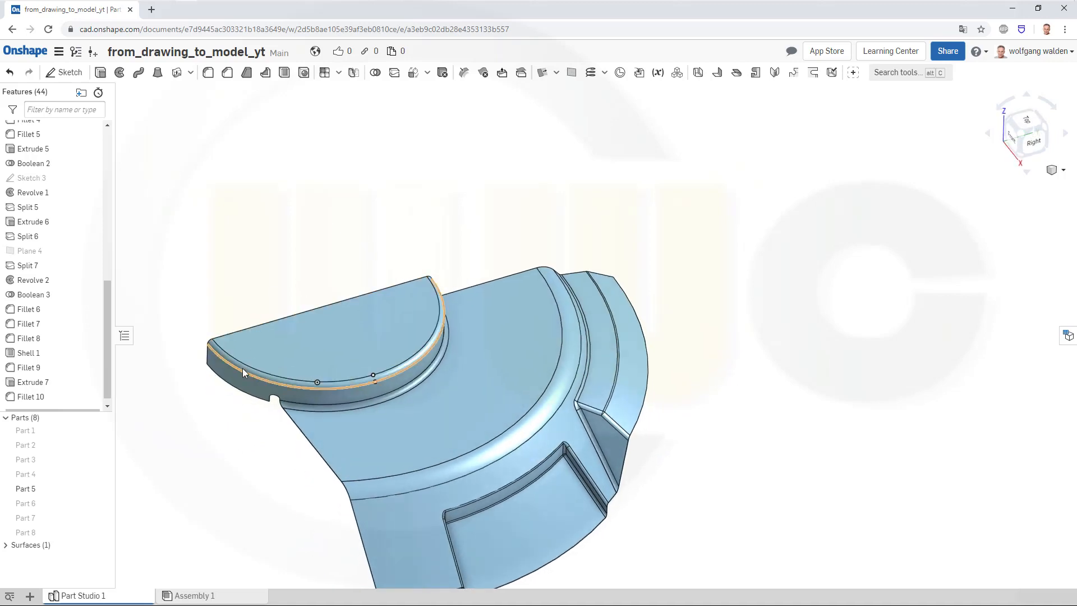
scroll(271, 368, up, 2)
scroll(368, 231, down, 1)
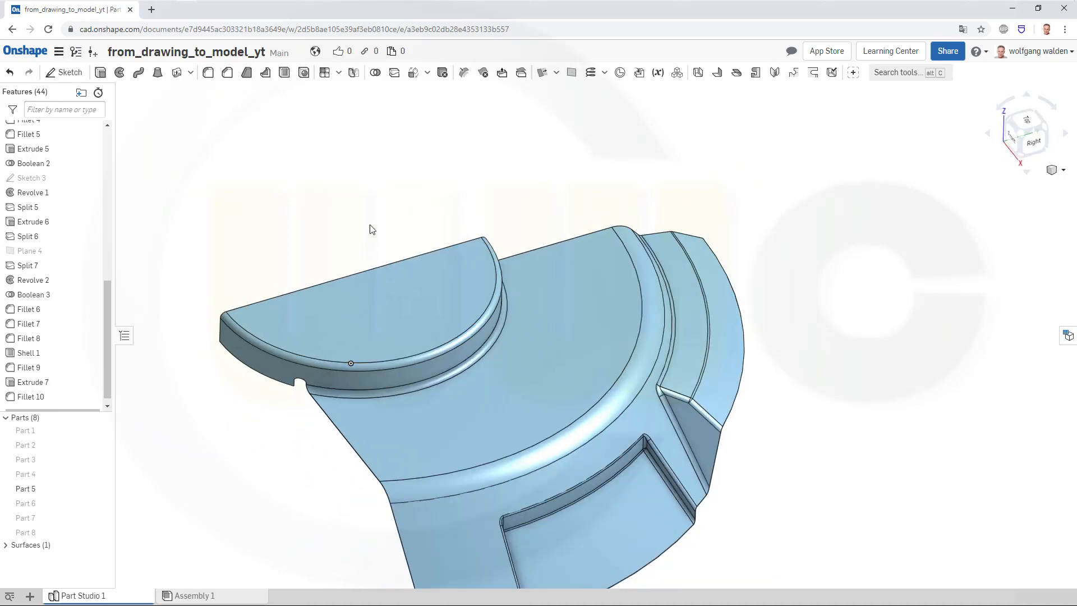
click(354, 74)
click(578, 332)
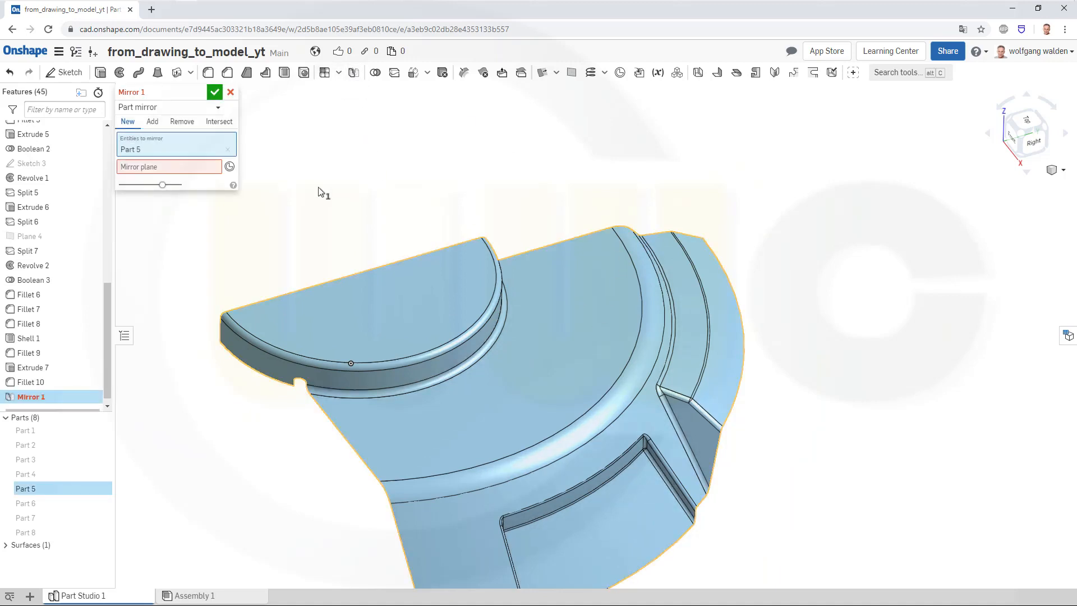
click(177, 172)
scroll(103, 231, up, 7)
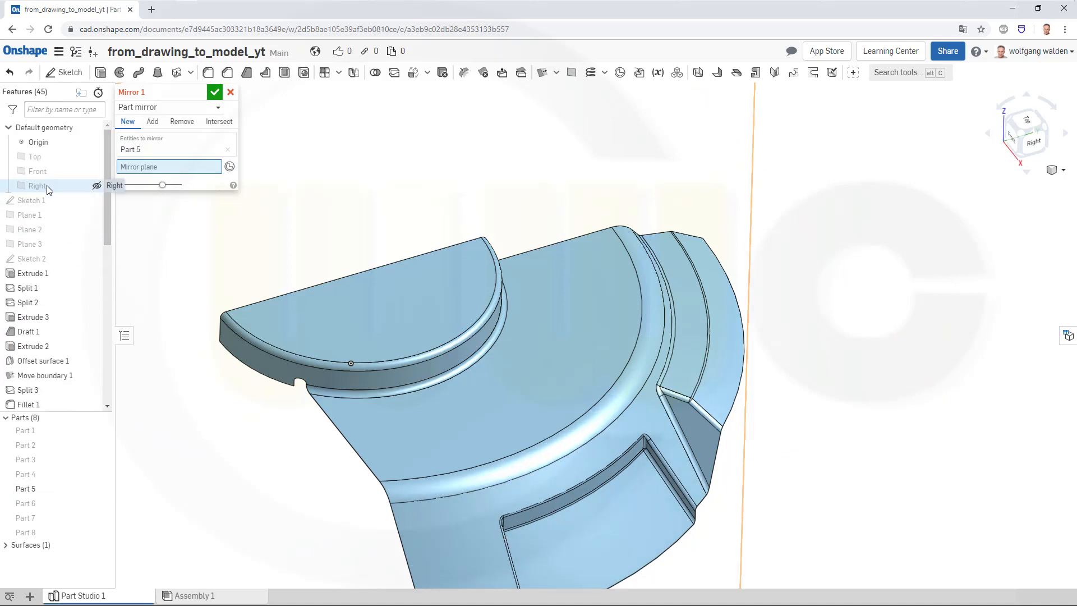
click(47, 186)
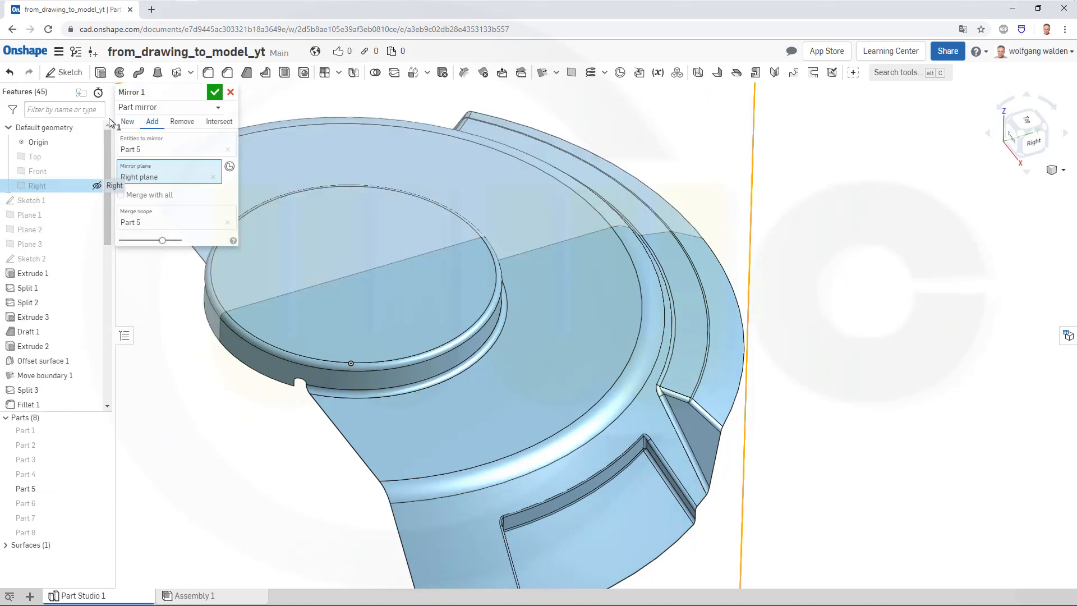
click(214, 94)
right_drag(253, 351, 125, 337)
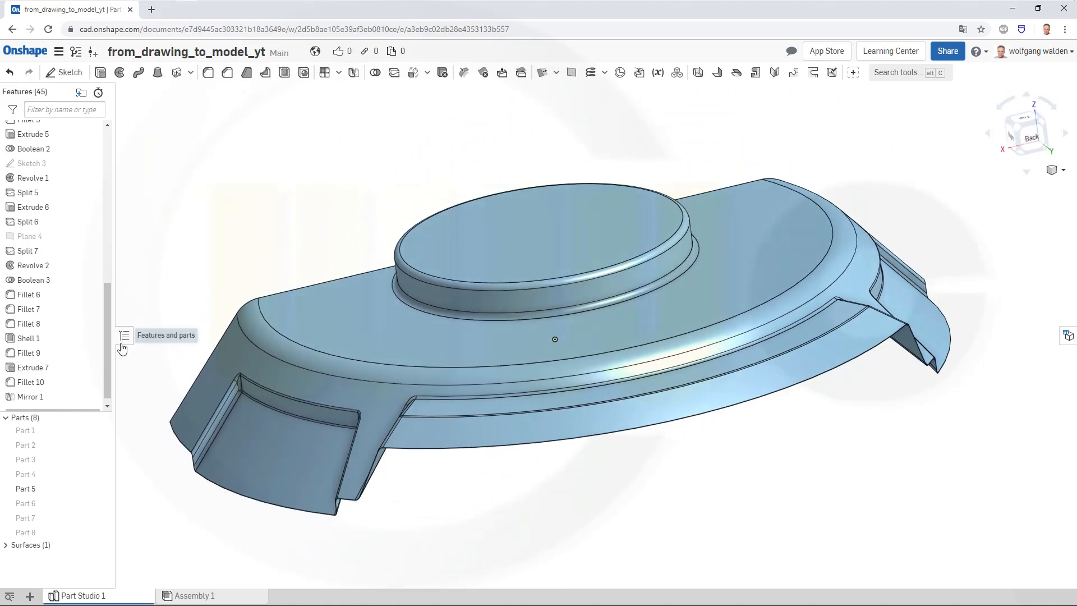